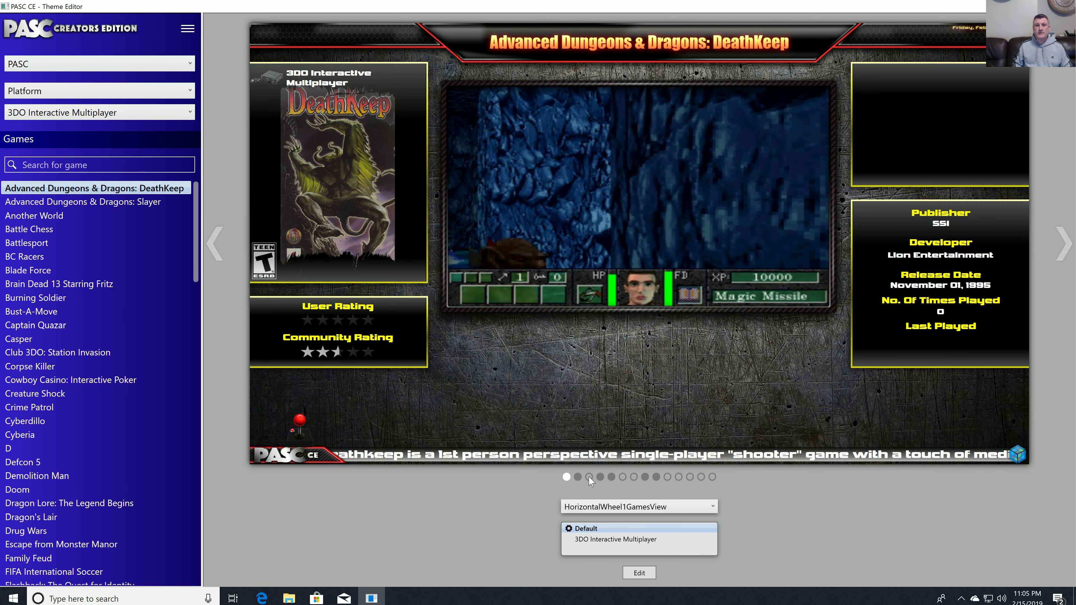
Preview the HorizontalWheel3GamesView, TextFiltersView and HorizontalWheel1GamesView layouts, and look over the available theme management commands.
left_click(589, 477)
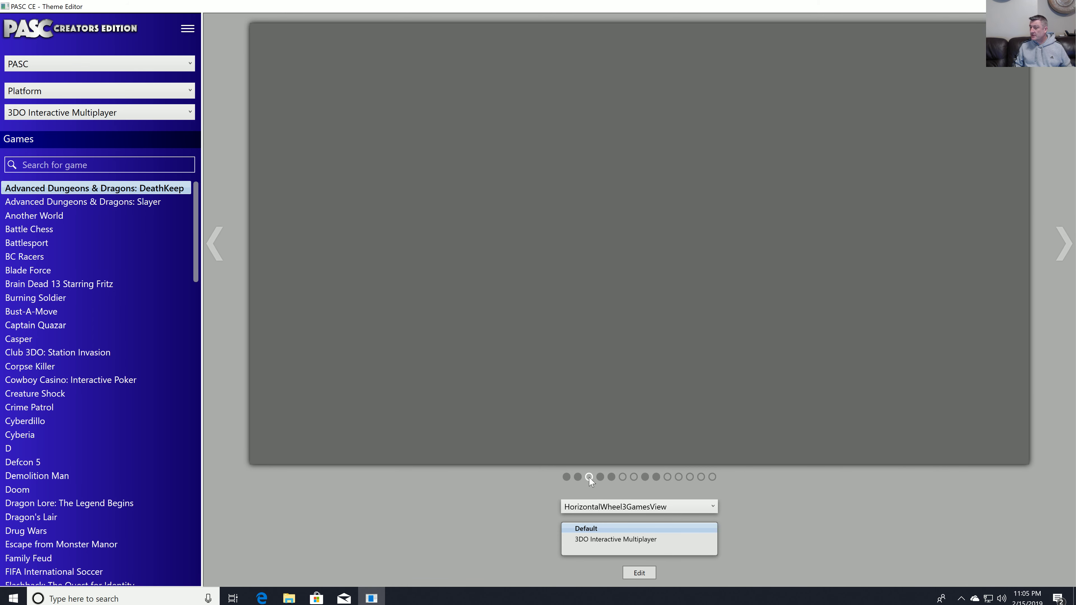
left_click(645, 477)
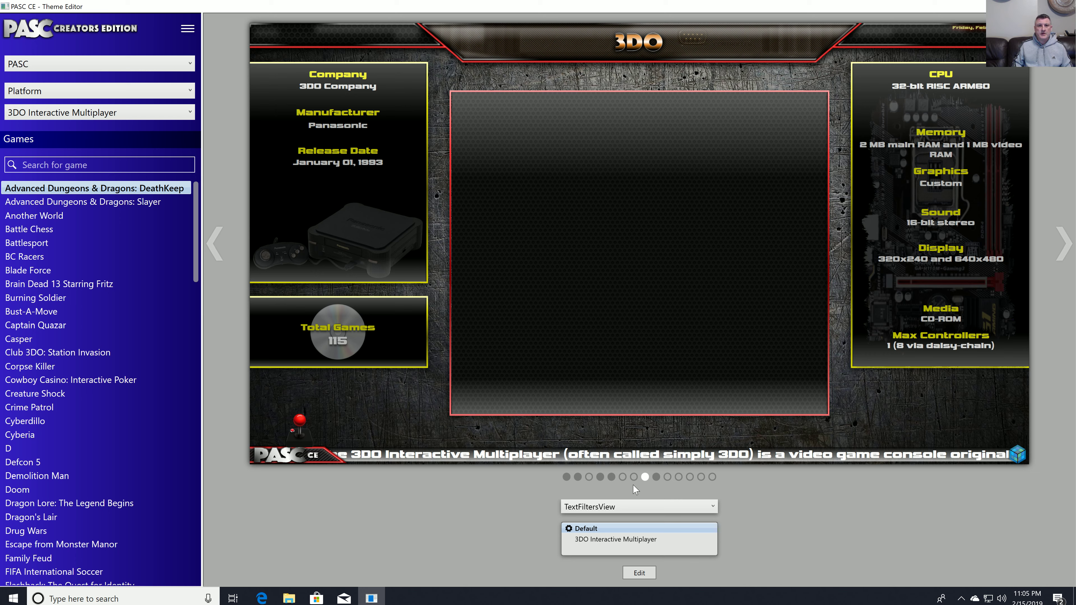
left_click(624, 509)
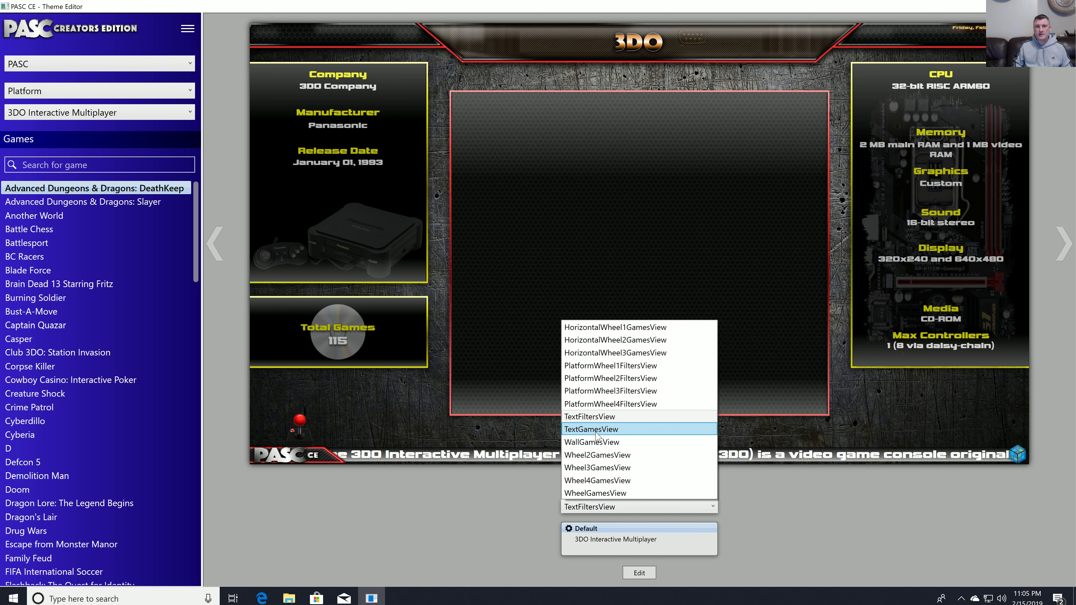
scroll(593, 335, "up", 1)
left_click(592, 332)
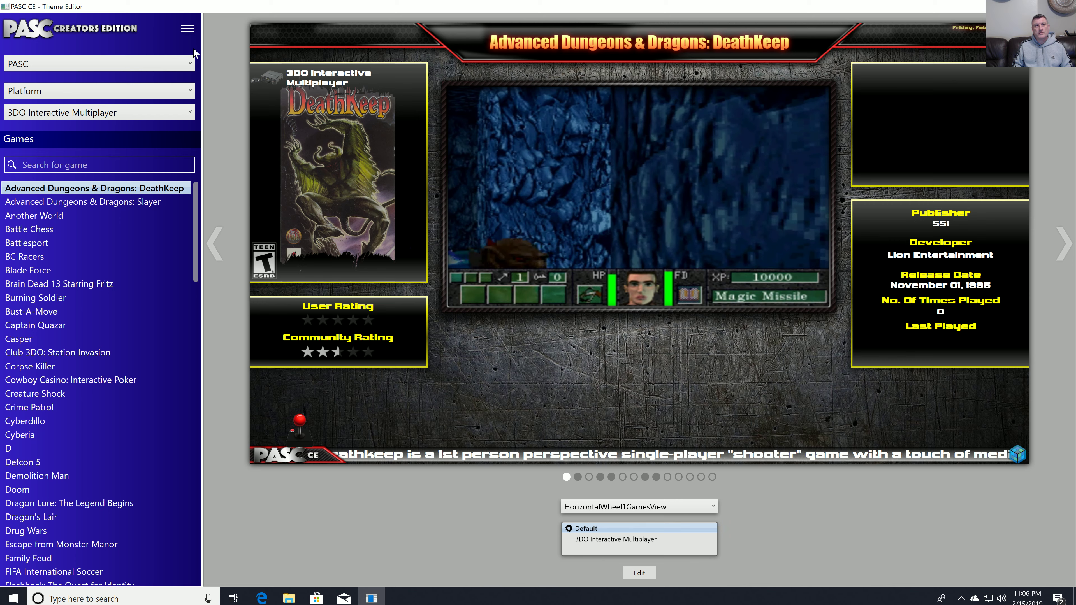
left_click(189, 29)
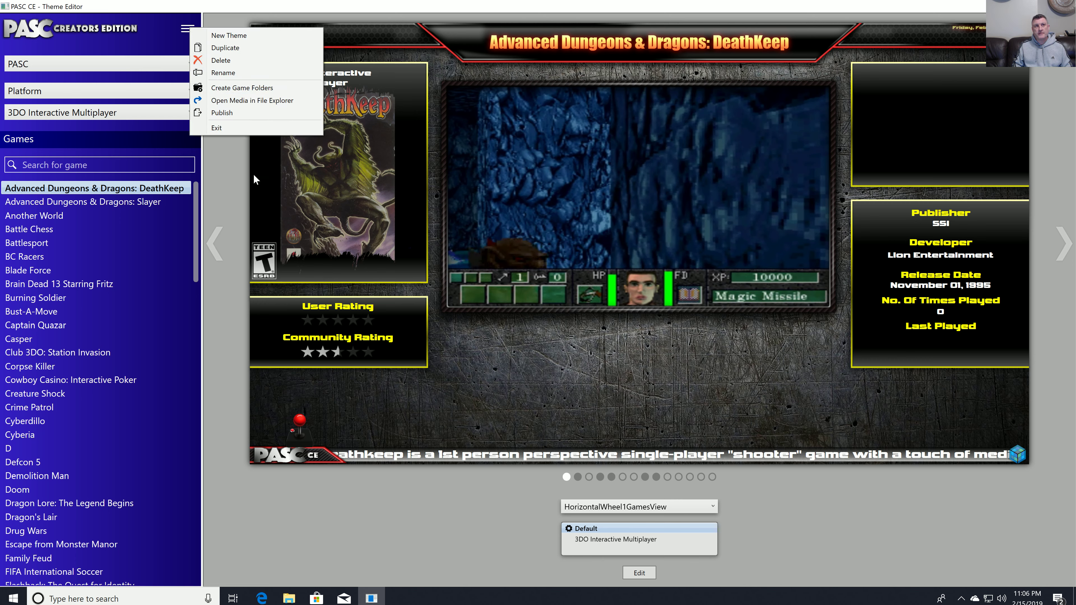
left_click(238, 200)
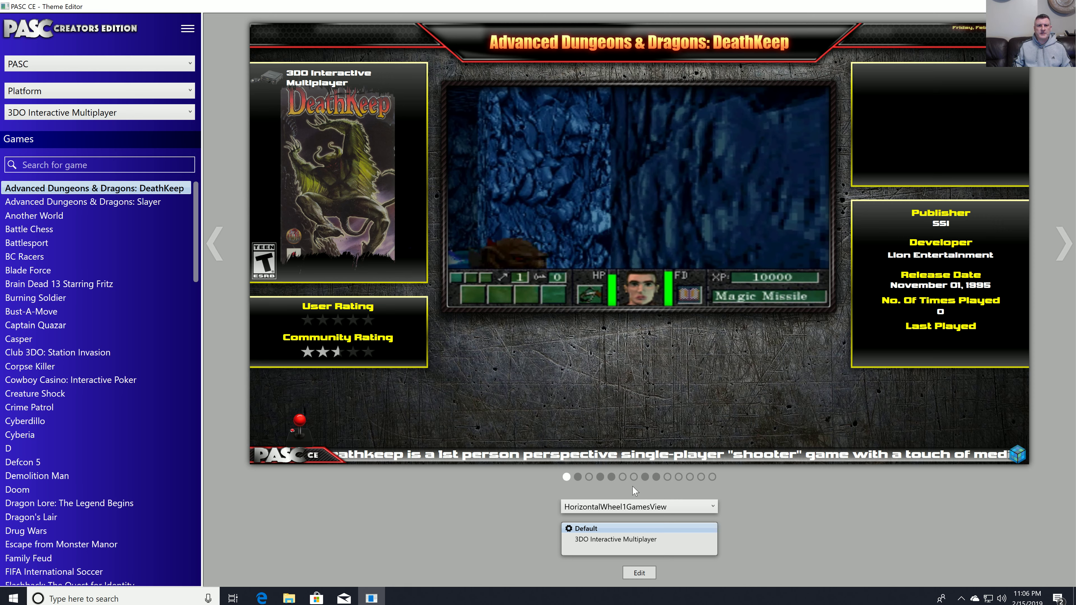
Open the Default layout of TextGamesView for editing.
left_click(635, 511)
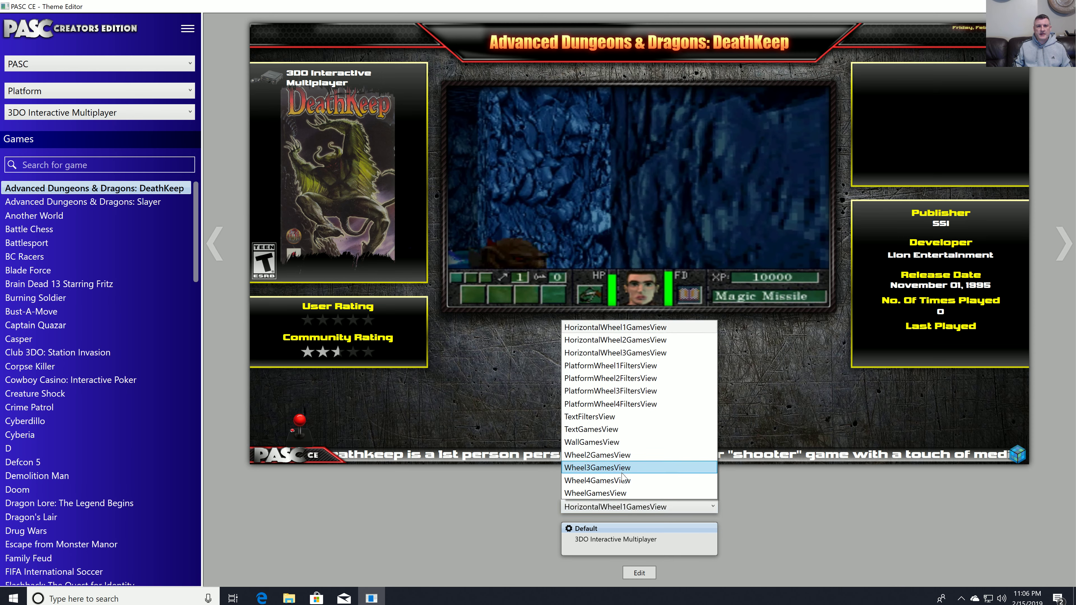
left_click(622, 430)
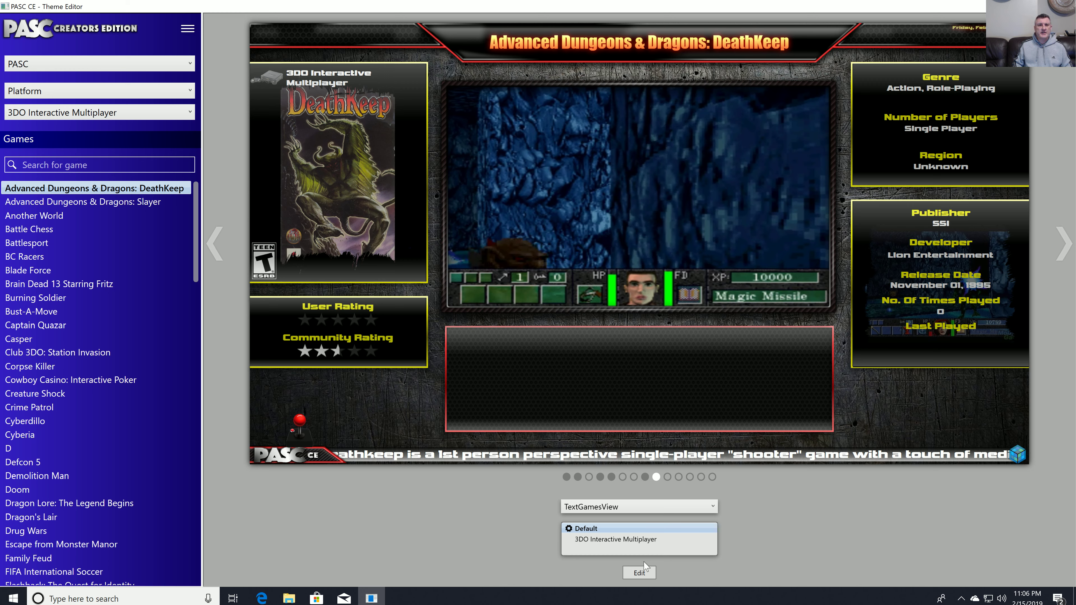
left_click(640, 574)
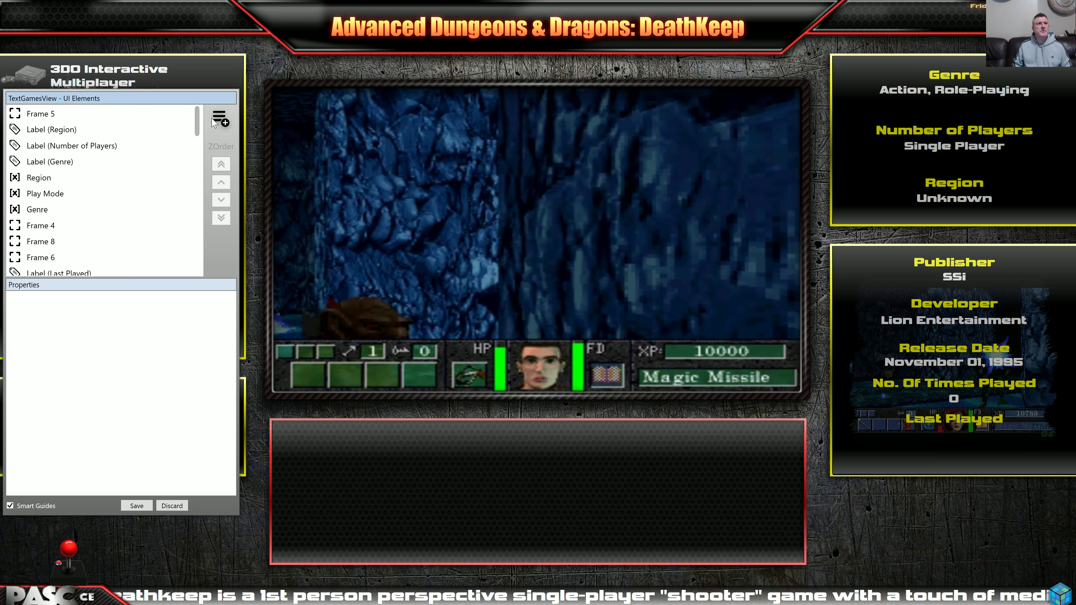
Look through the TextGamesView UI elements and the element types that can be added, with the element window moved over the video.
left_click_drag(167, 100, 529, 122)
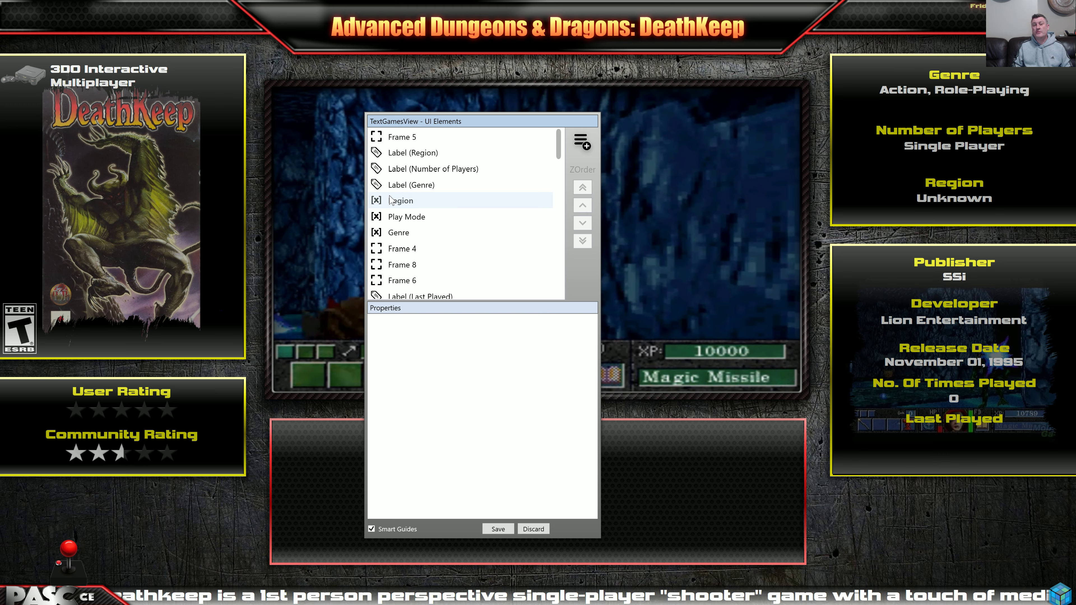
scroll(395, 205, "down", 3)
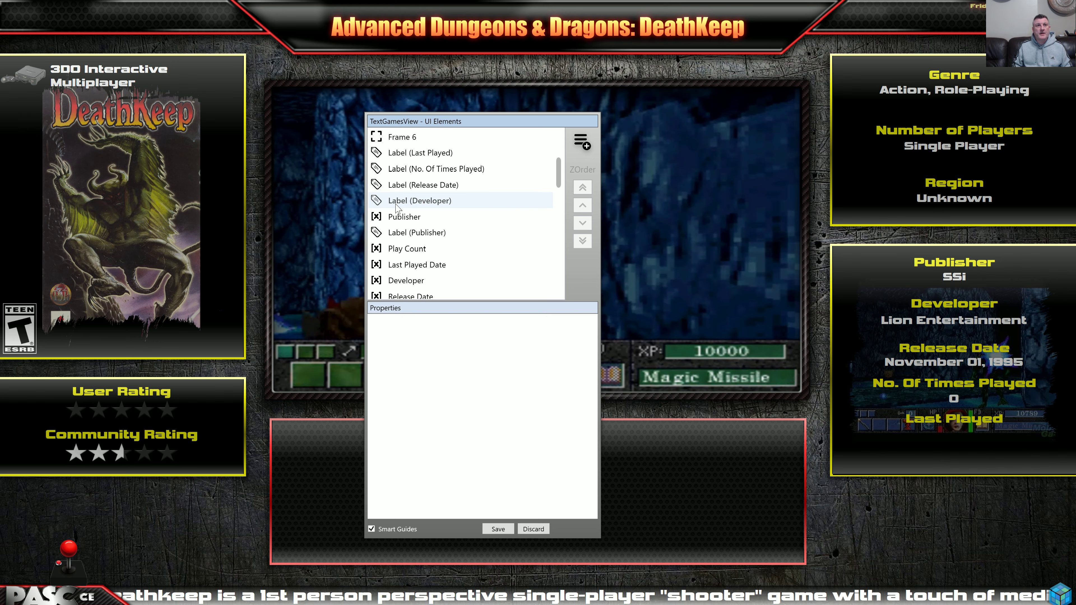
scroll(397, 208, "down", 4)
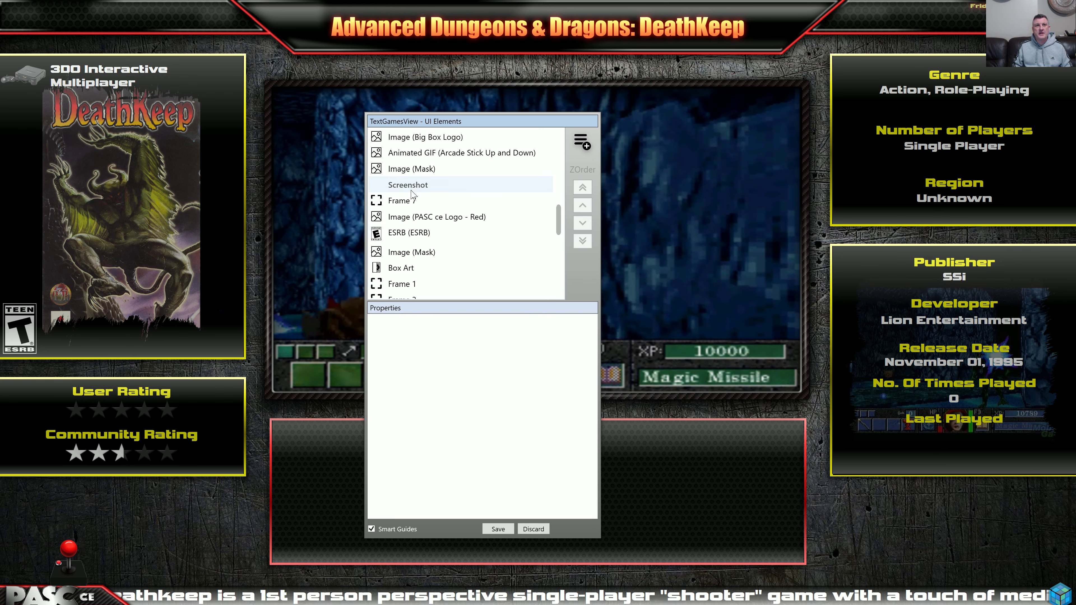
scroll(409, 205, "down", 4)
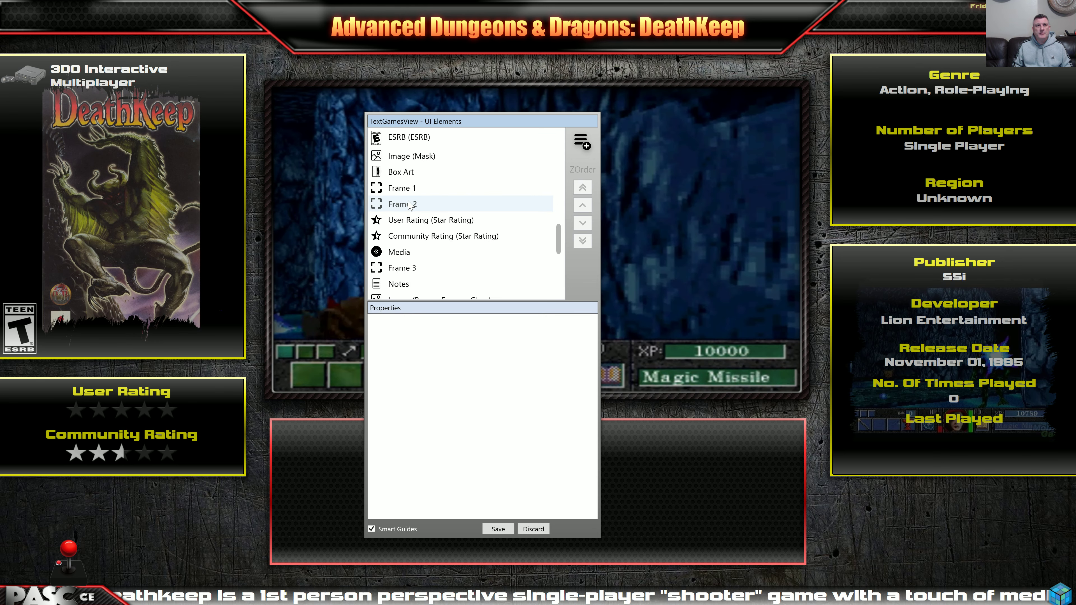
scroll(410, 207, "down", 1)
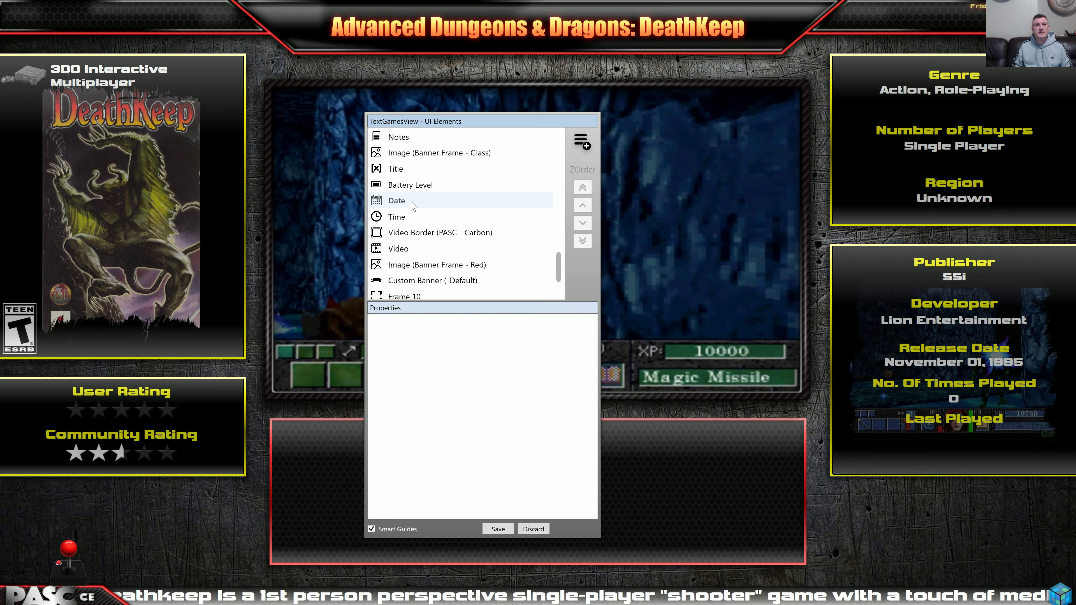
left_click(584, 144)
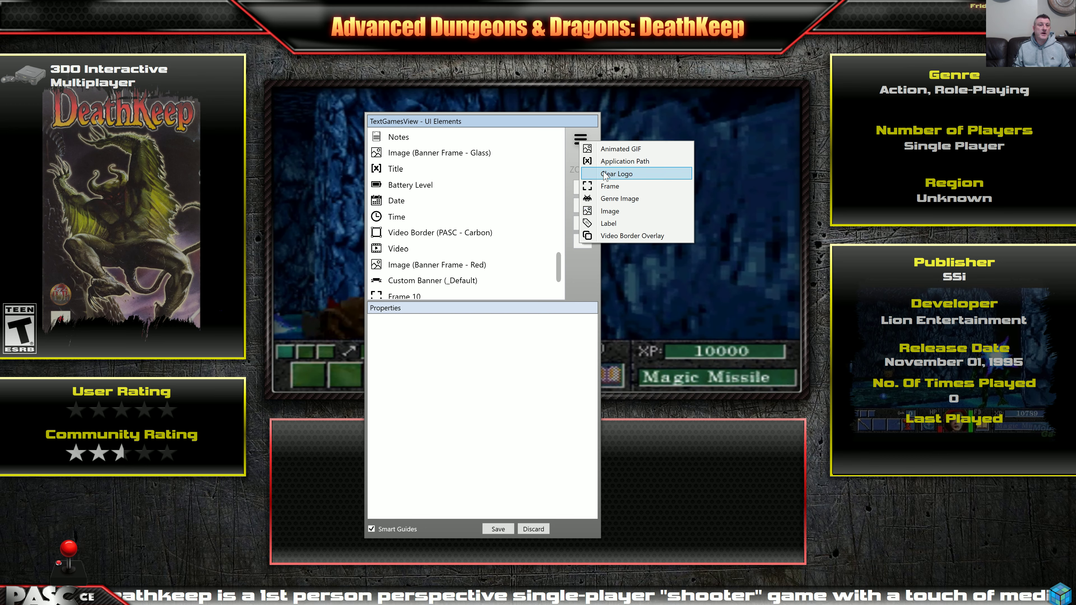
left_click(543, 123)
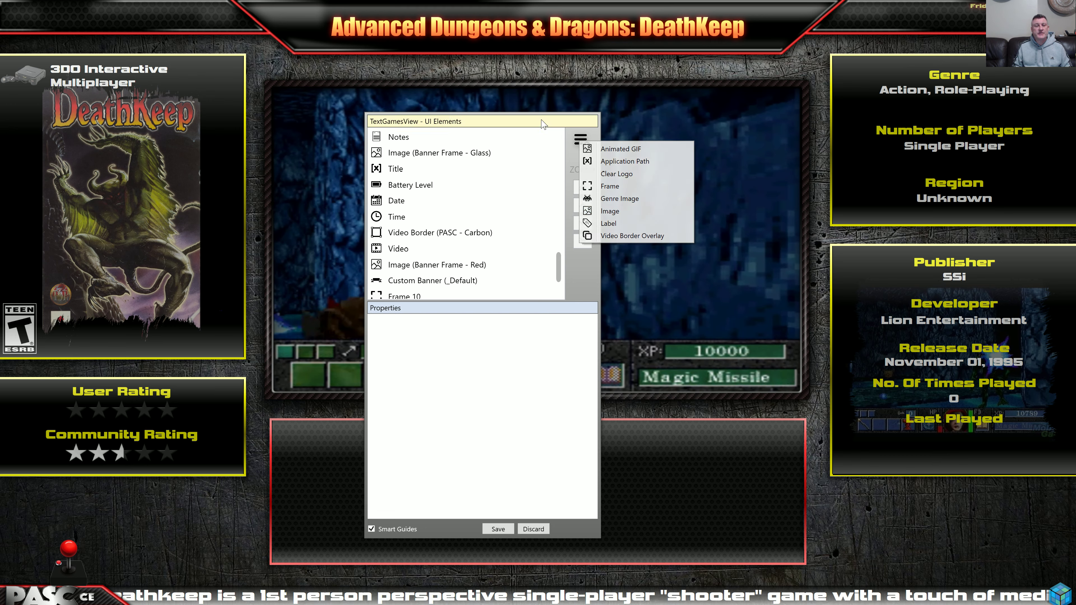
left_click_drag(560, 268, 565, 134)
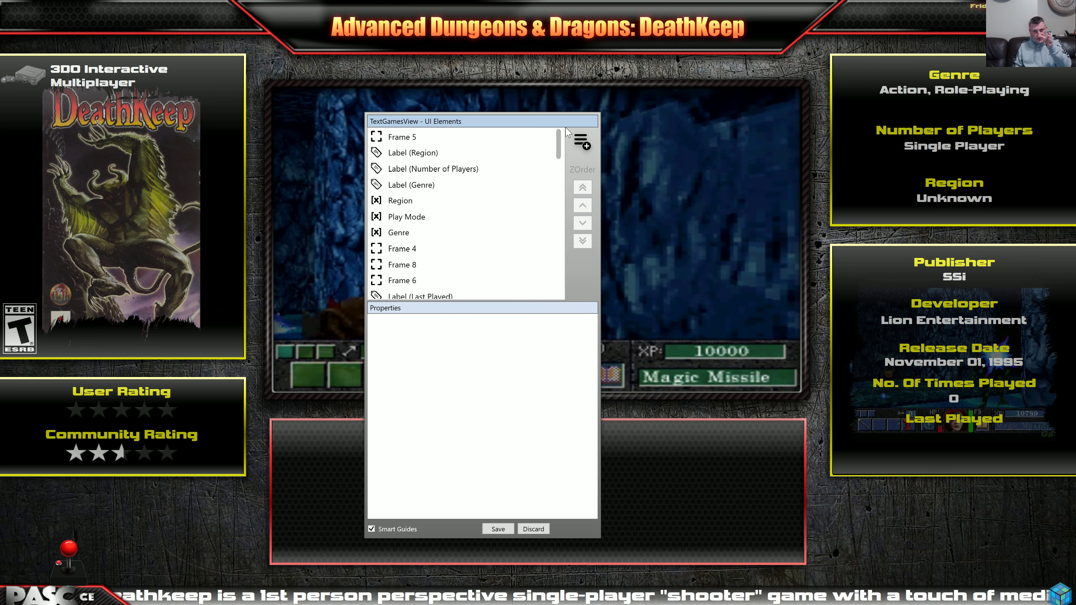
mouse_move(564, 147)
left_mouse_down()
mouse_move(558, 245)
mouse_move(562, 140)
left_mouse_up()
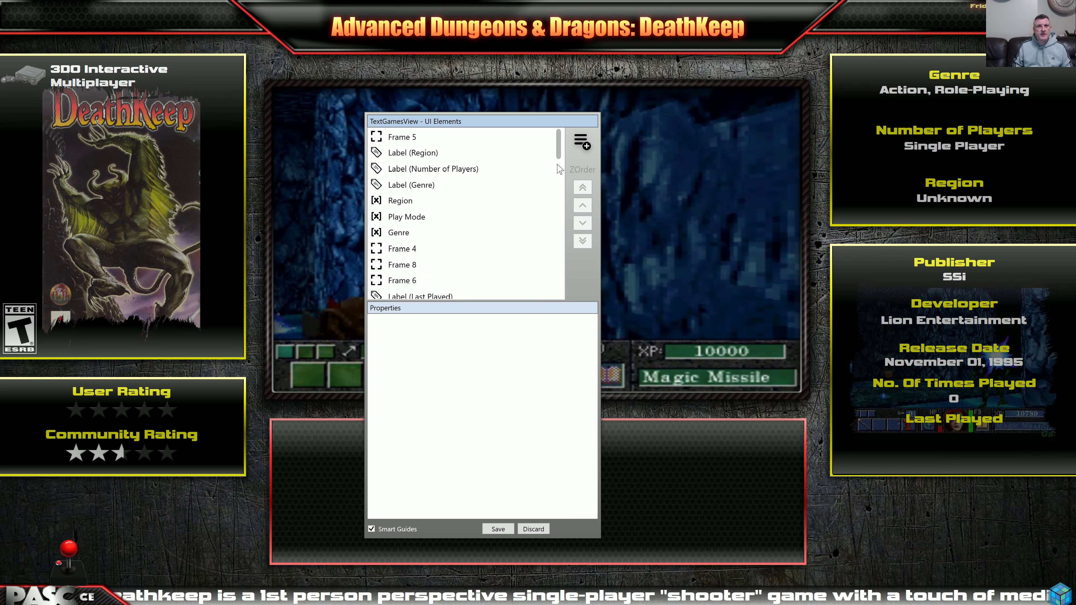
left_click_drag(561, 158, 559, 173)
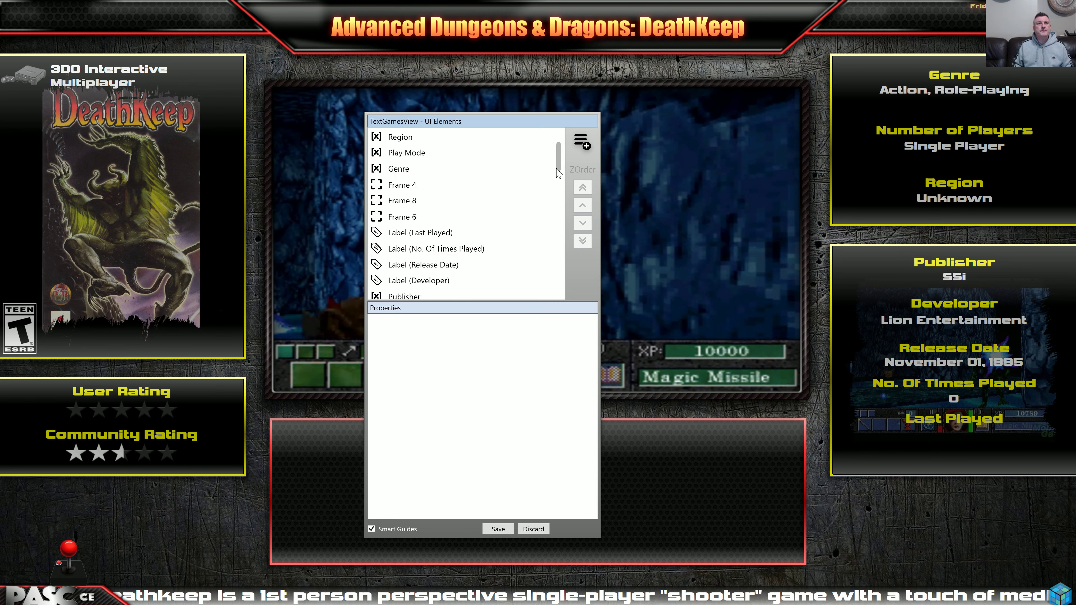
scroll(559, 170, "up", 2)
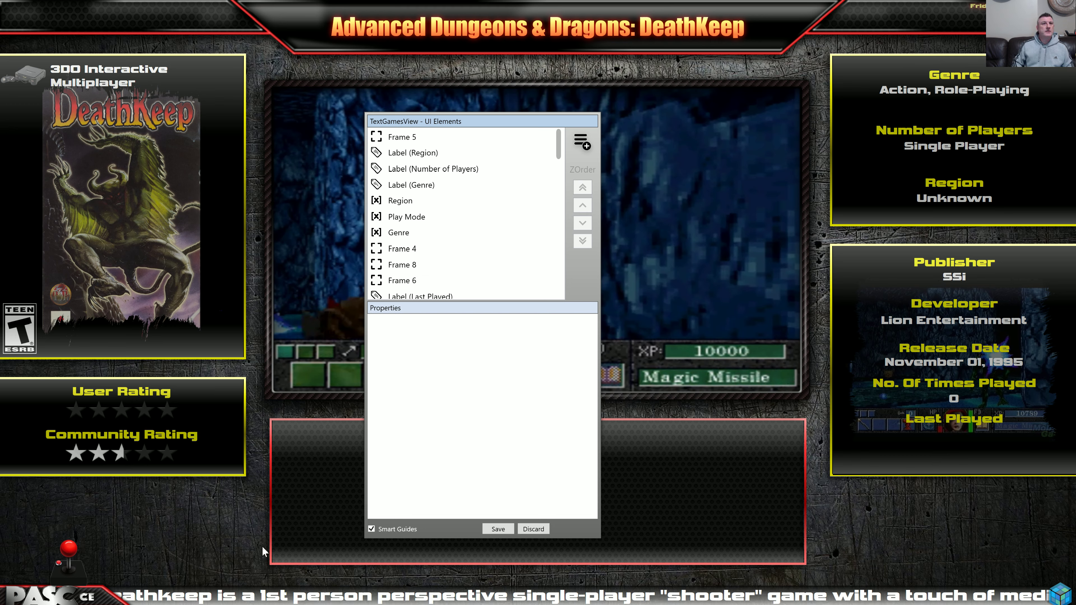
Clear the element window off the video and move the Video element down to about X 458, Y 509.
left_click_drag(472, 122, 916, 141)
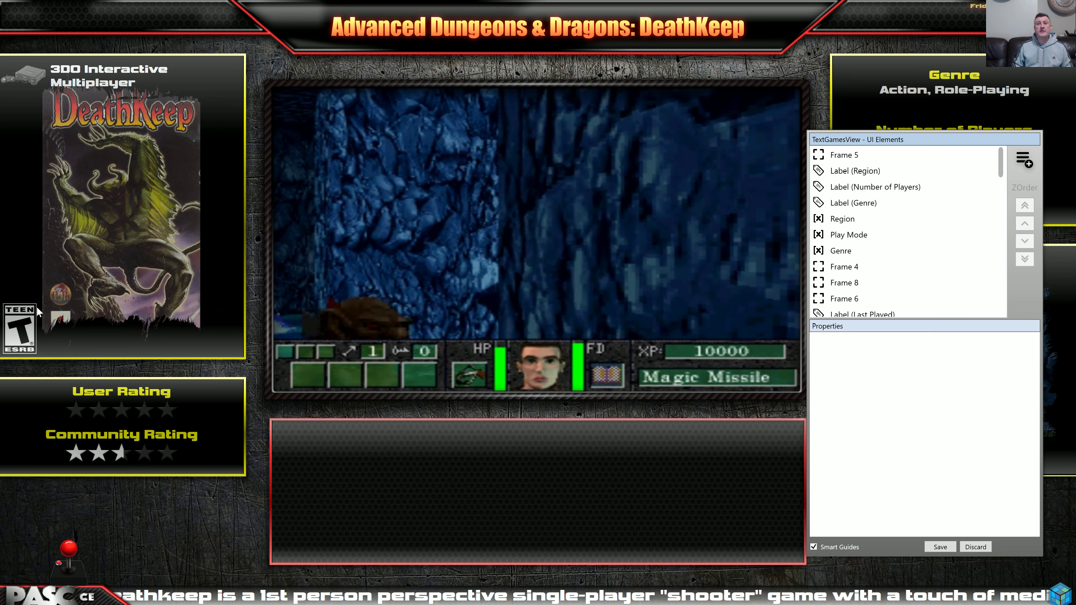
left_click(417, 181)
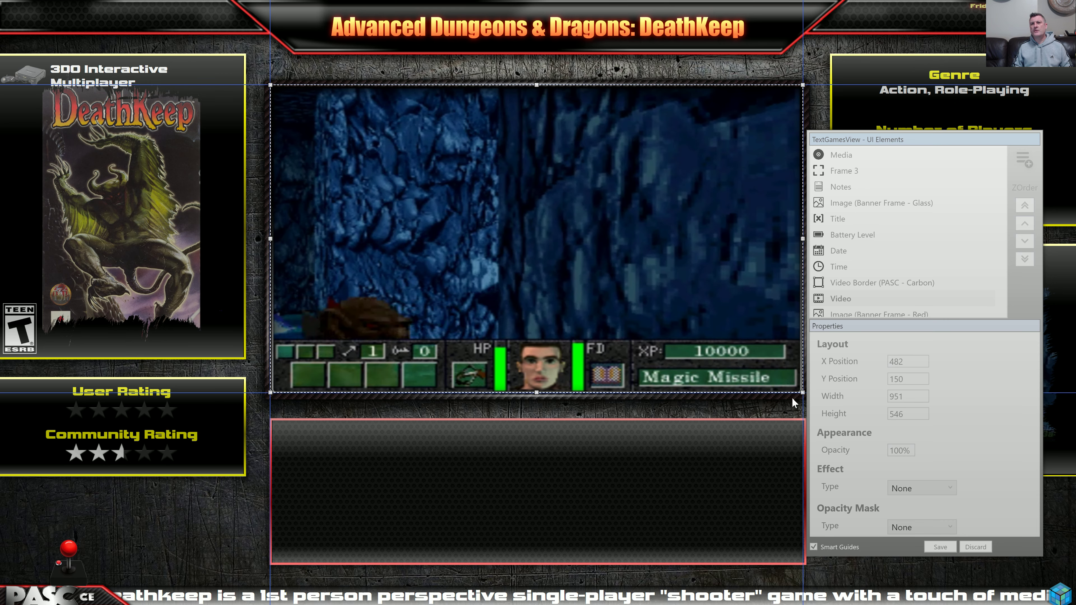
left_click_drag(585, 308, 569, 510)
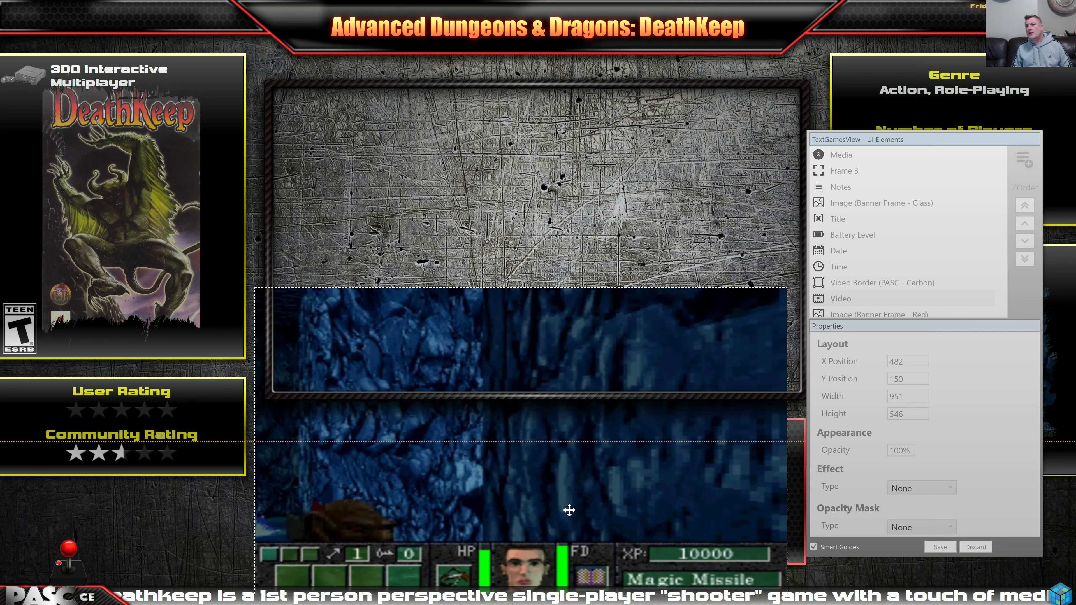
left_click_drag(570, 510, 572, 511)
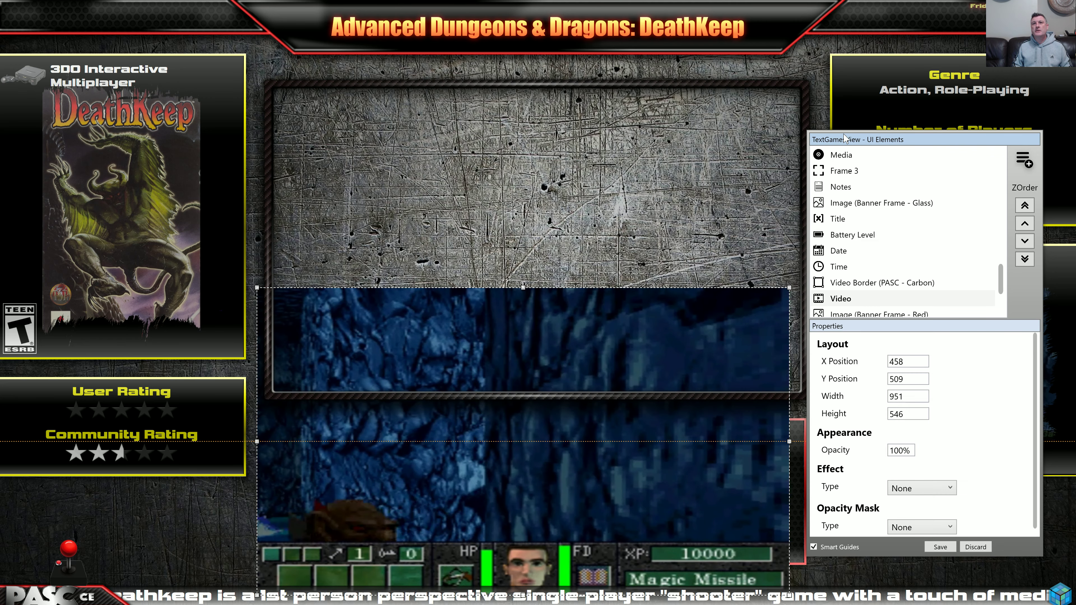
Move the element window back over the middle of the layout, select the ratings frame and turn off Smart Guides.
left_click_drag(867, 141, 580, 145)
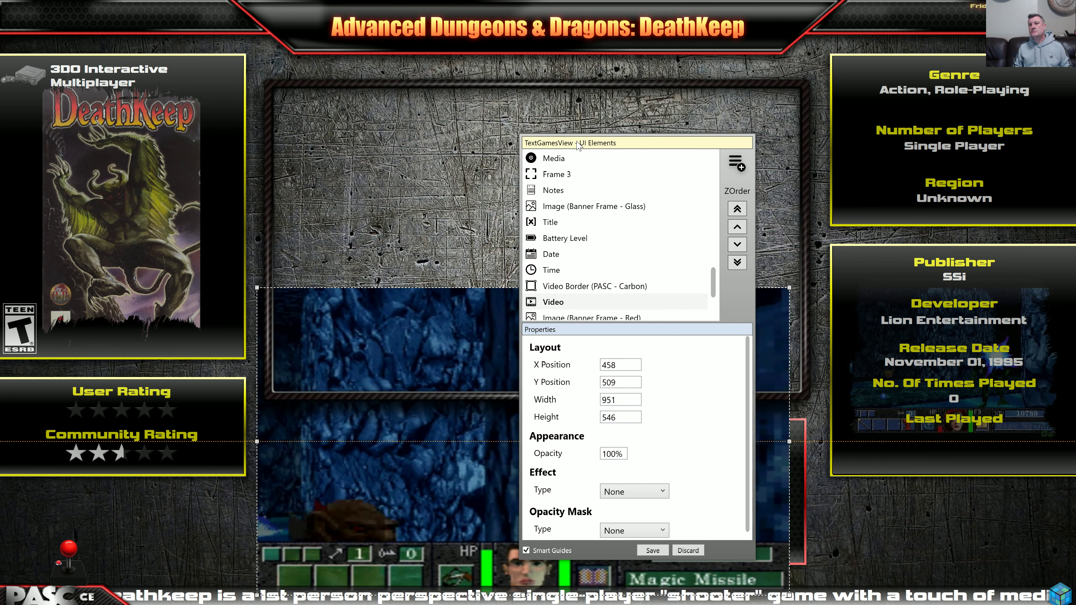
mouse_move(580, 145)
left_mouse_down()
mouse_move(693, 141)
mouse_move(571, 147)
left_mouse_up()
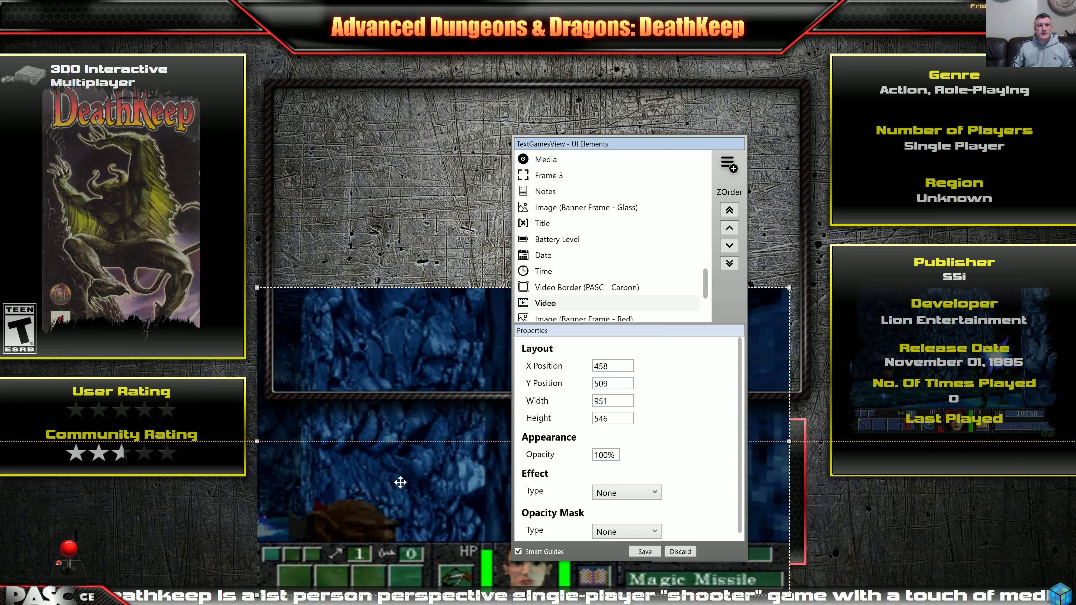
left_click(153, 454)
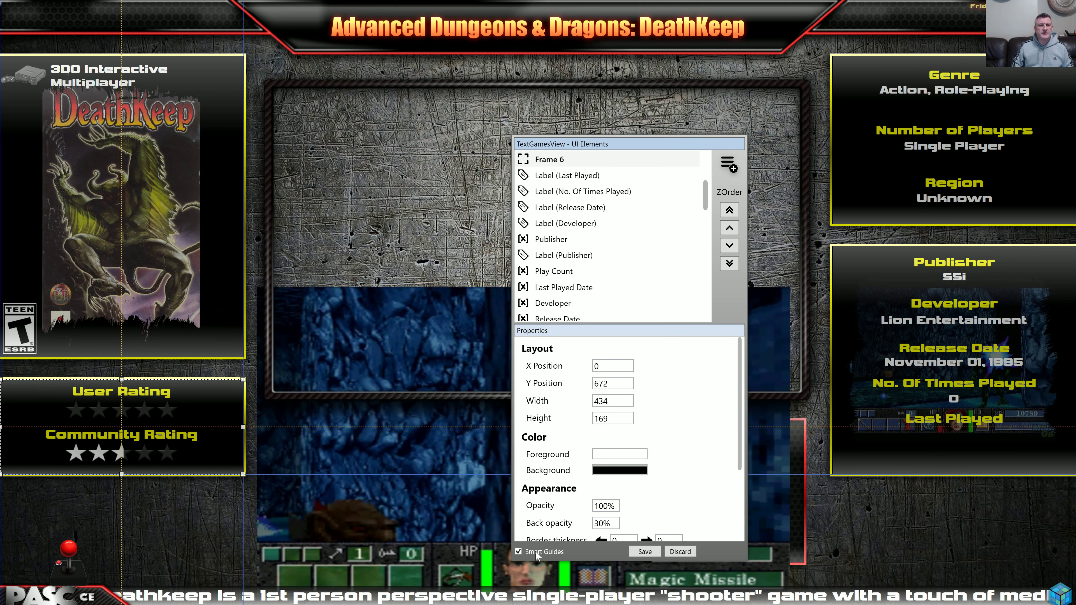
left_click(519, 552)
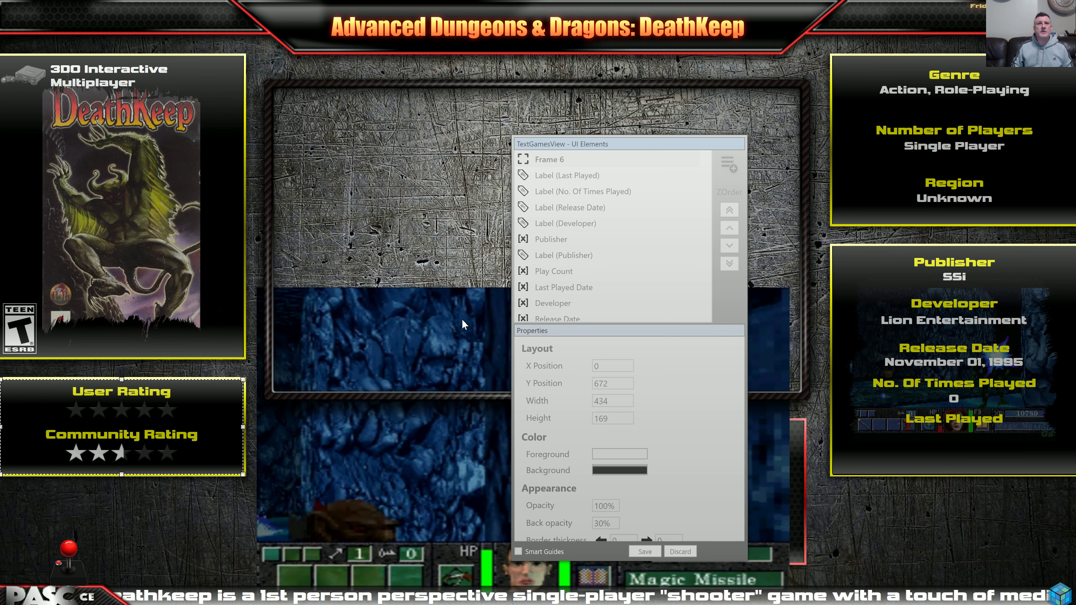
Find the User Rating (Star Rating) element in the list and examine its alignment, image and effect properties.
scroll(559, 218, "up", 5)
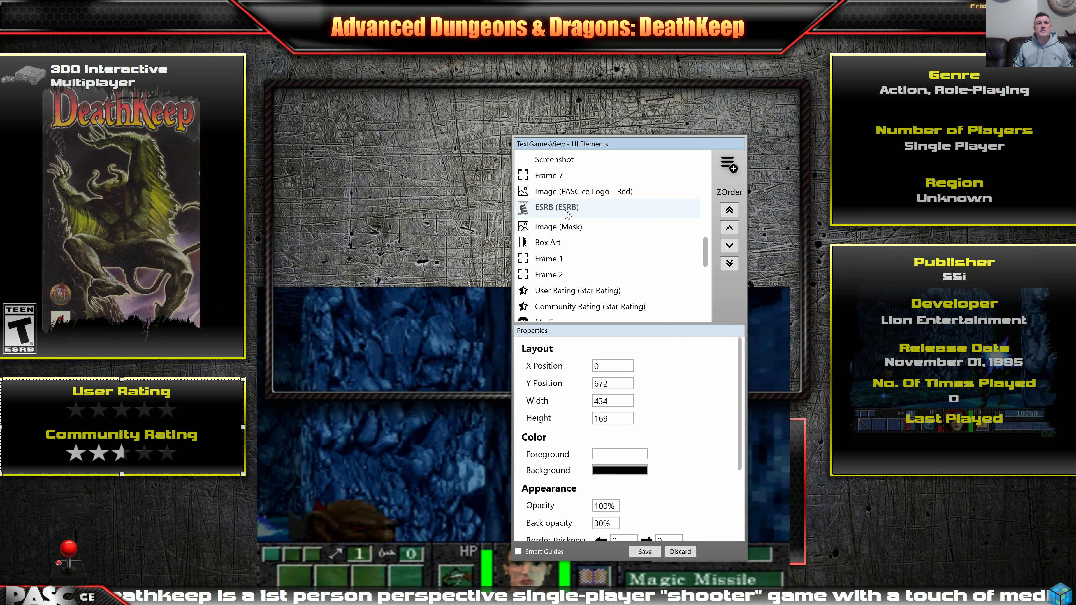
scroll(566, 214, "down", 10)
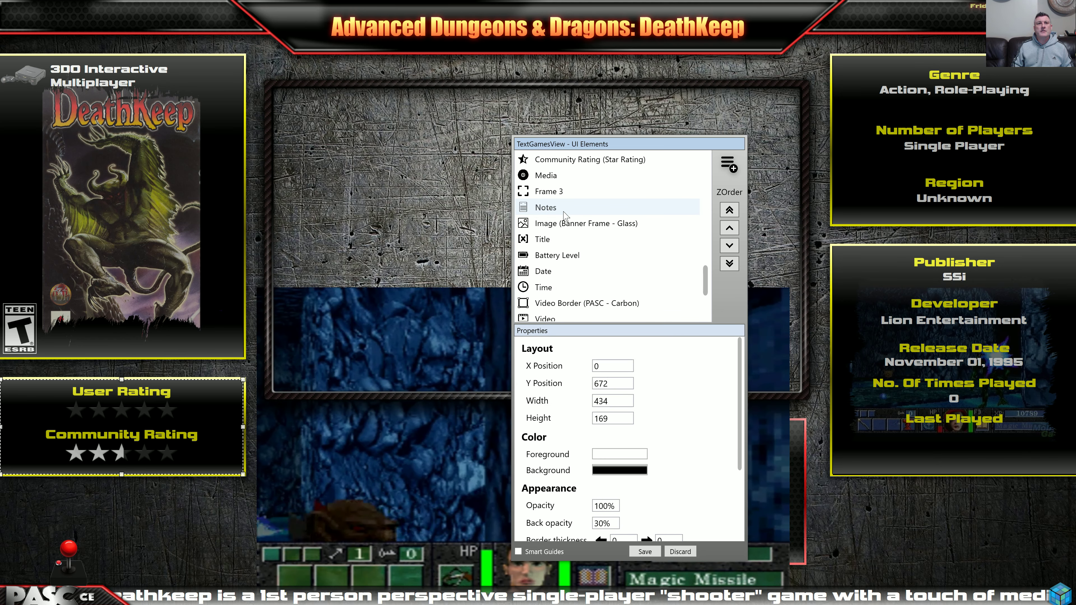
scroll(558, 225, "up", 10)
scroll(557, 224, "up", 10)
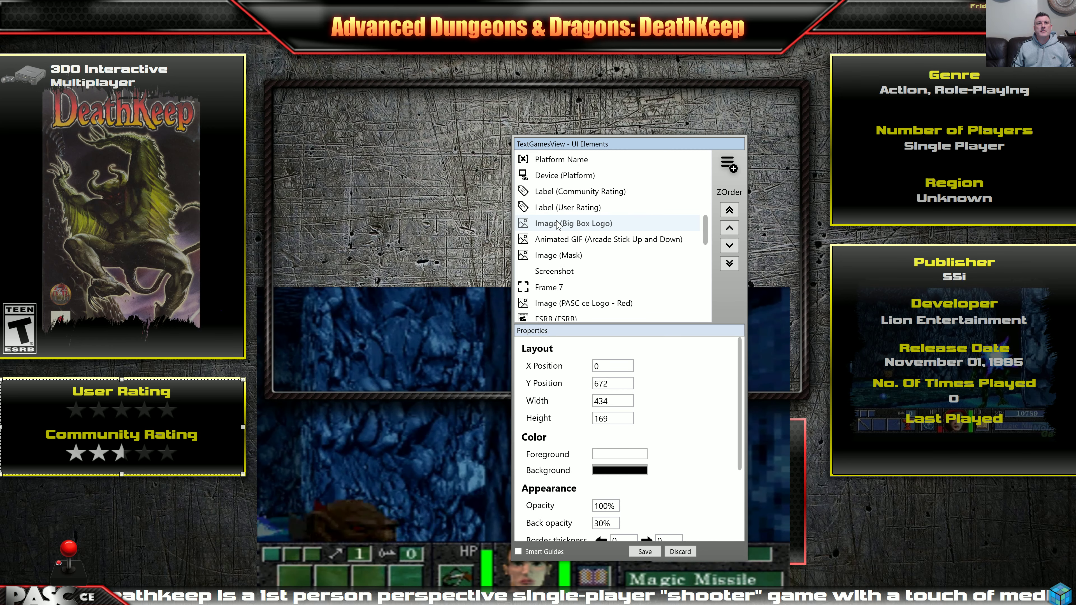
scroll(551, 231, "down", 3)
scroll(544, 245, "down", 8)
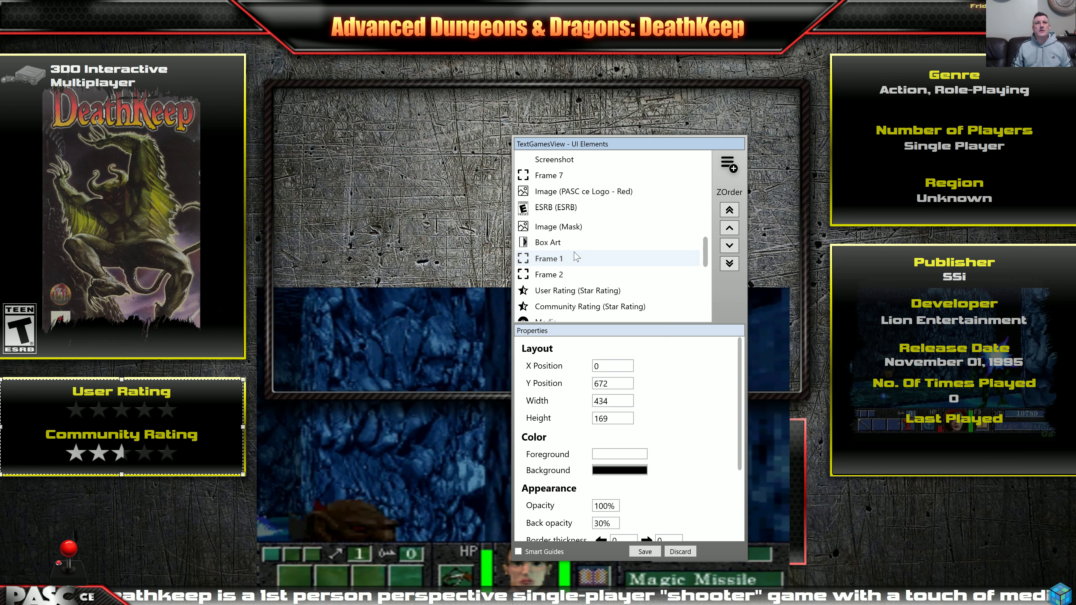
scroll(576, 257, "down", 1)
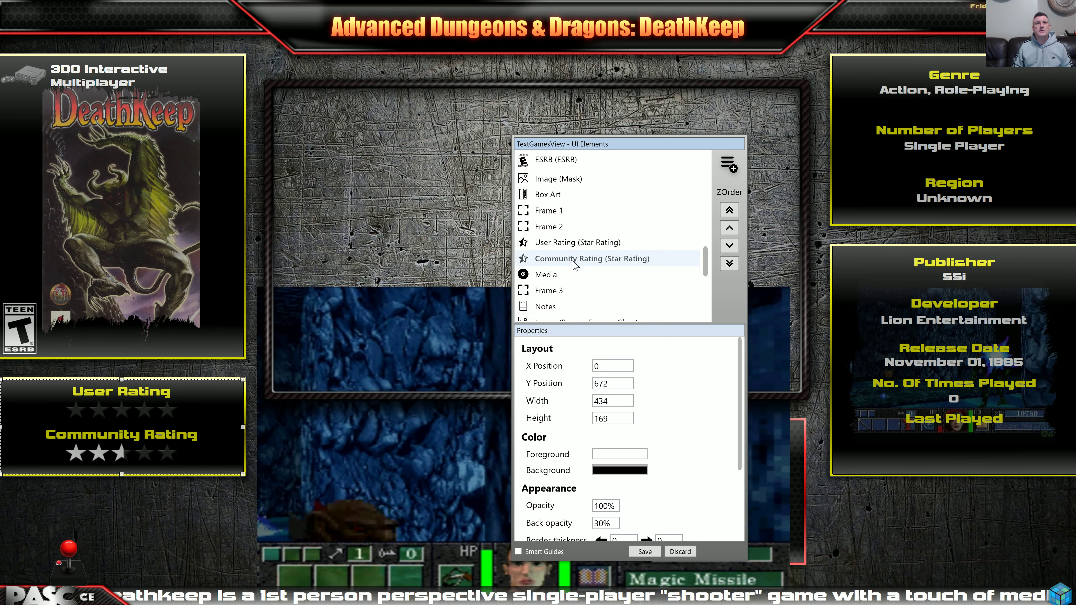
left_click(577, 247)
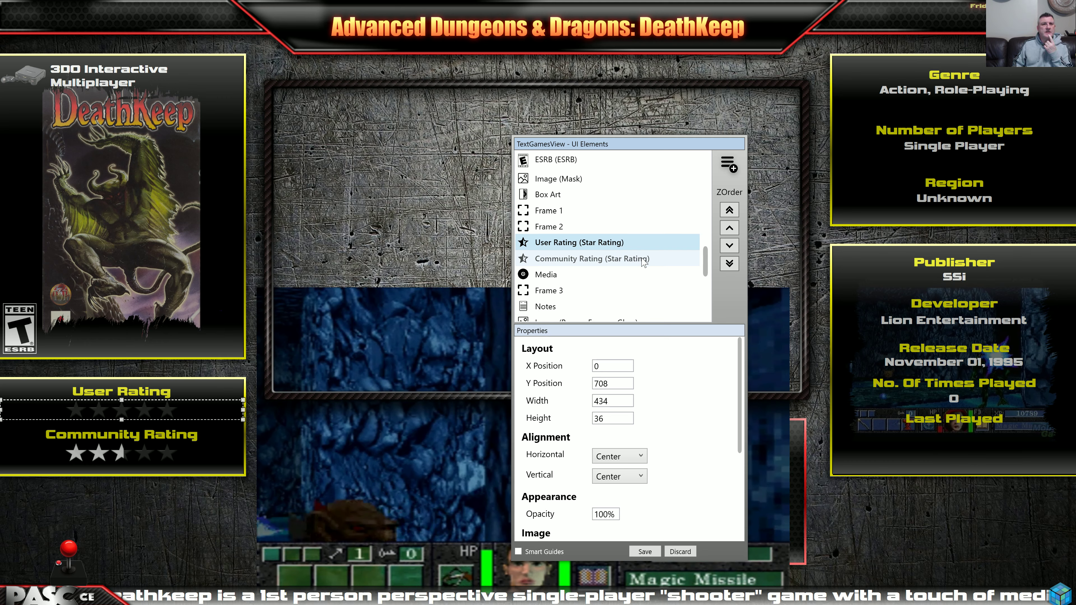
scroll(676, 405, "down", 2)
scroll(675, 405, "down", 2)
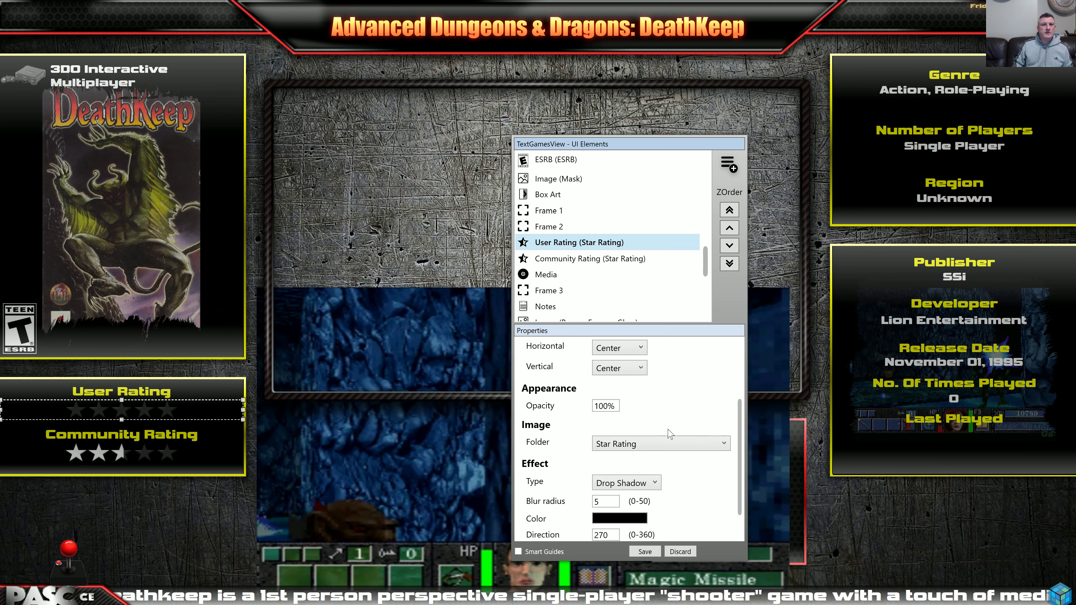
Switch the User Rating element's image folder to Video Border Overlays, and set it back to Star Rating.
left_click(652, 444)
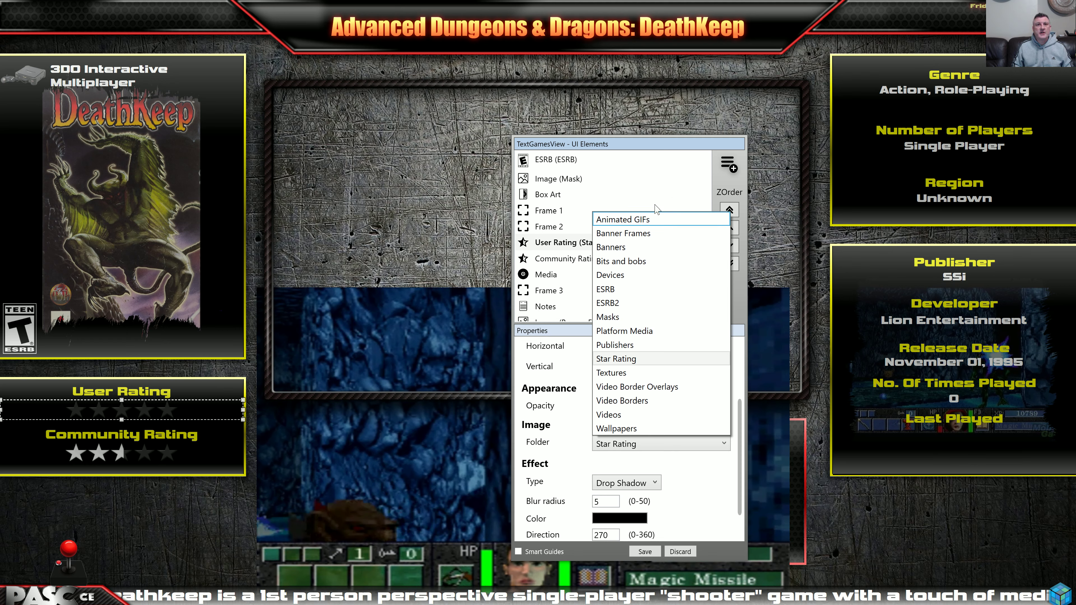
left_click(668, 144)
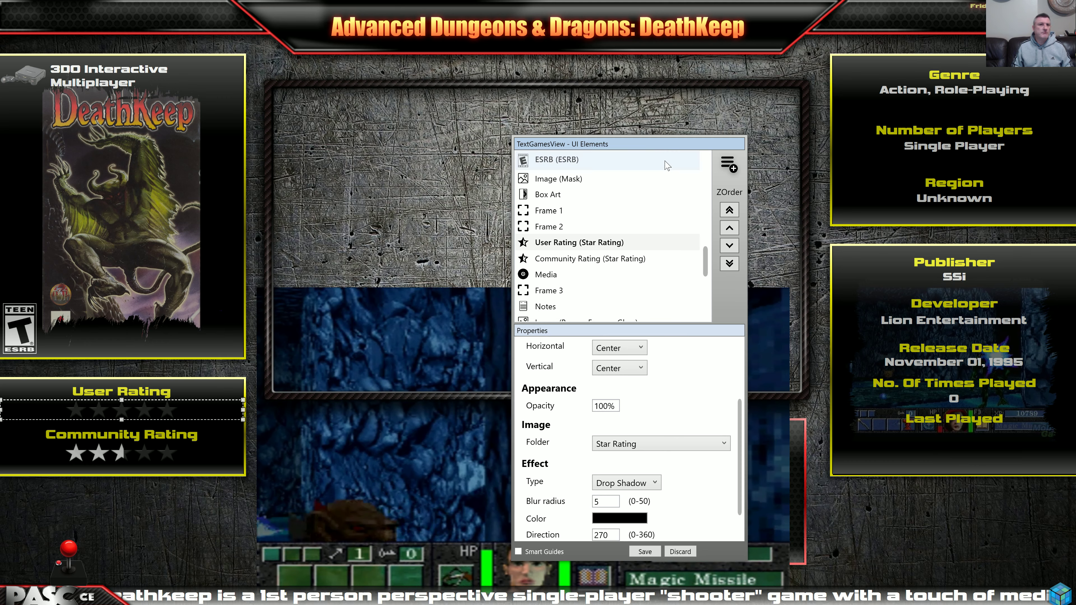
scroll(680, 401, "down", 1)
scroll(680, 400, "down", 1)
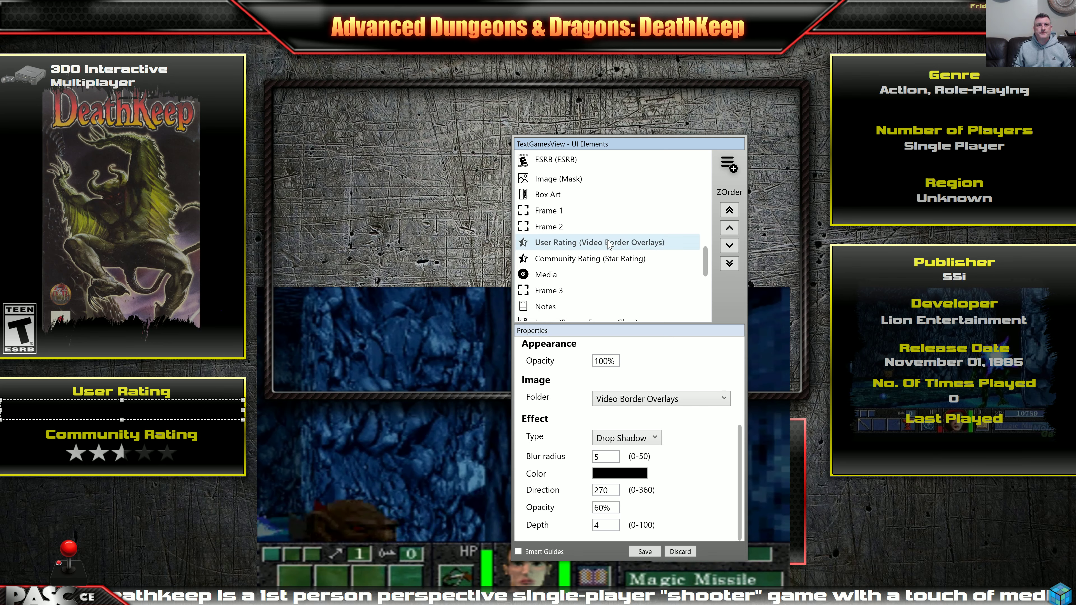
left_click(646, 402)
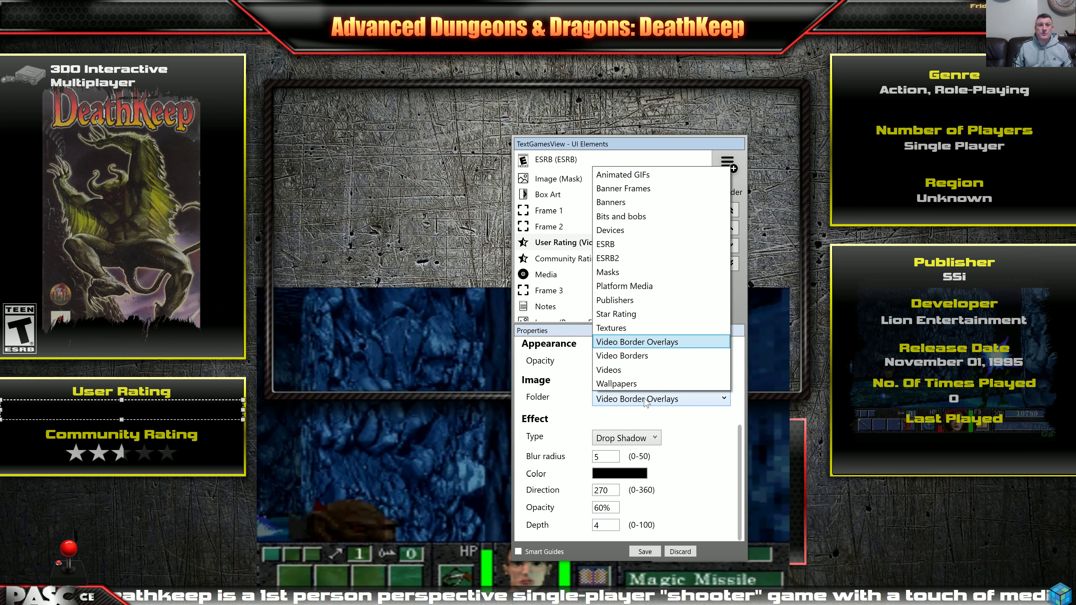
left_click(634, 317)
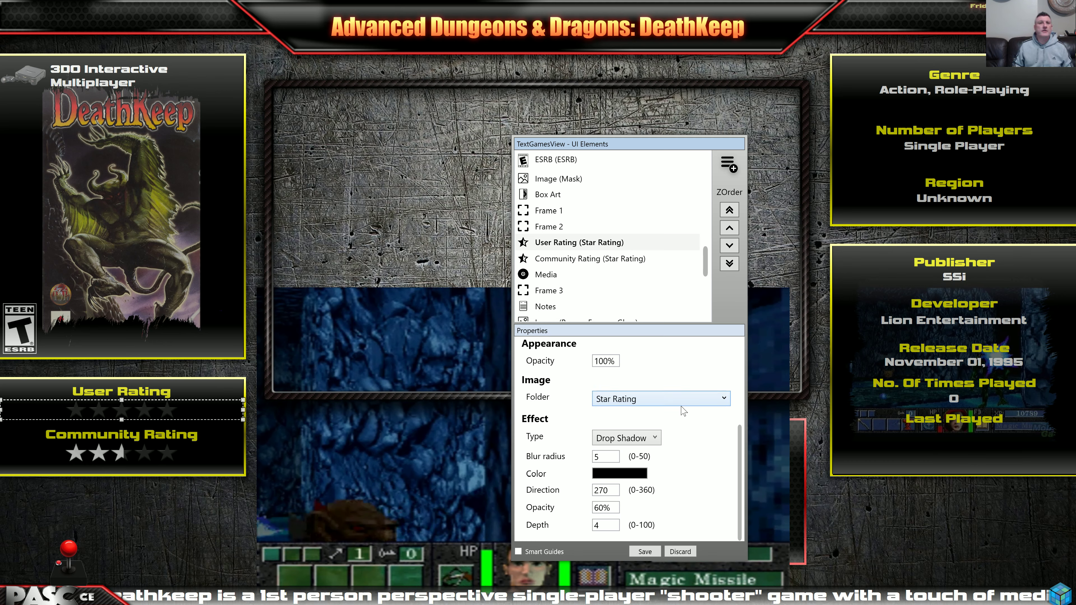
left_click(576, 243)
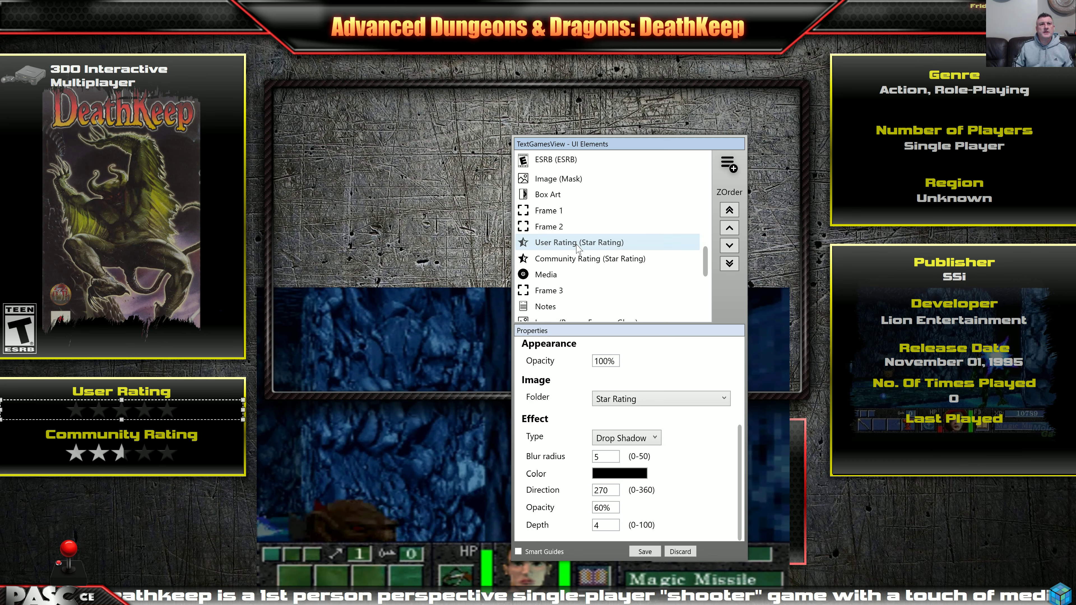
Select the ESRB element and set its image folder to ESRB2.
left_click(547, 161)
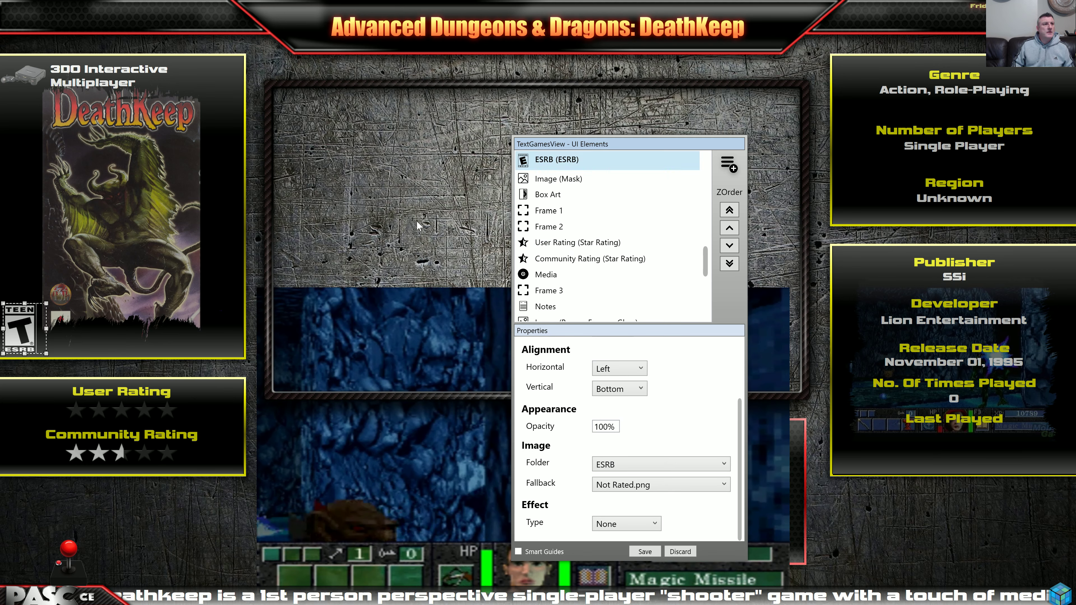
left_click(712, 423)
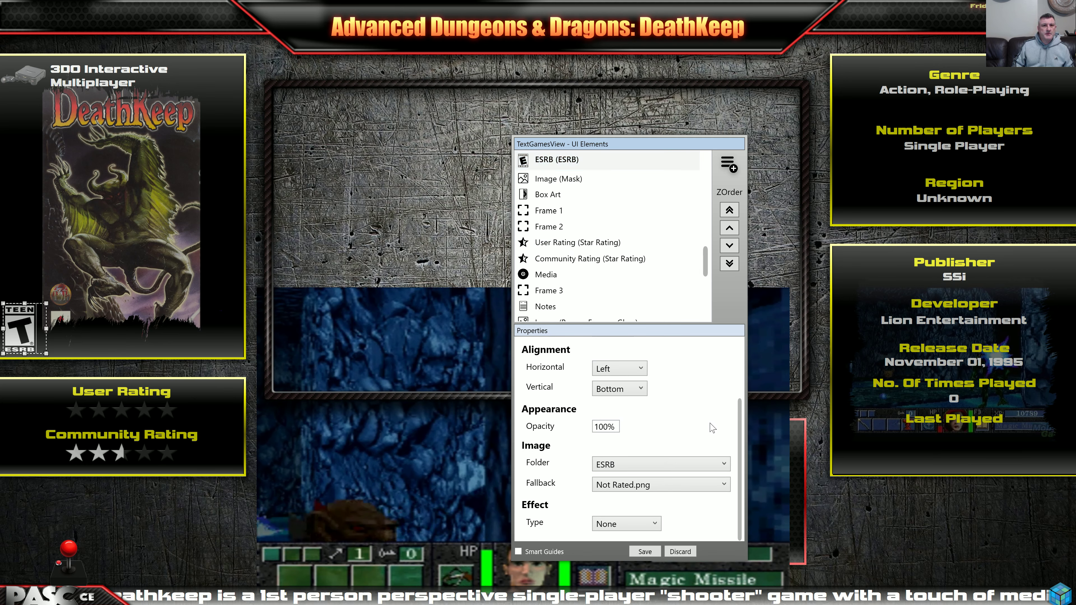
left_click(662, 469)
left_click(662, 471)
left_click(624, 468)
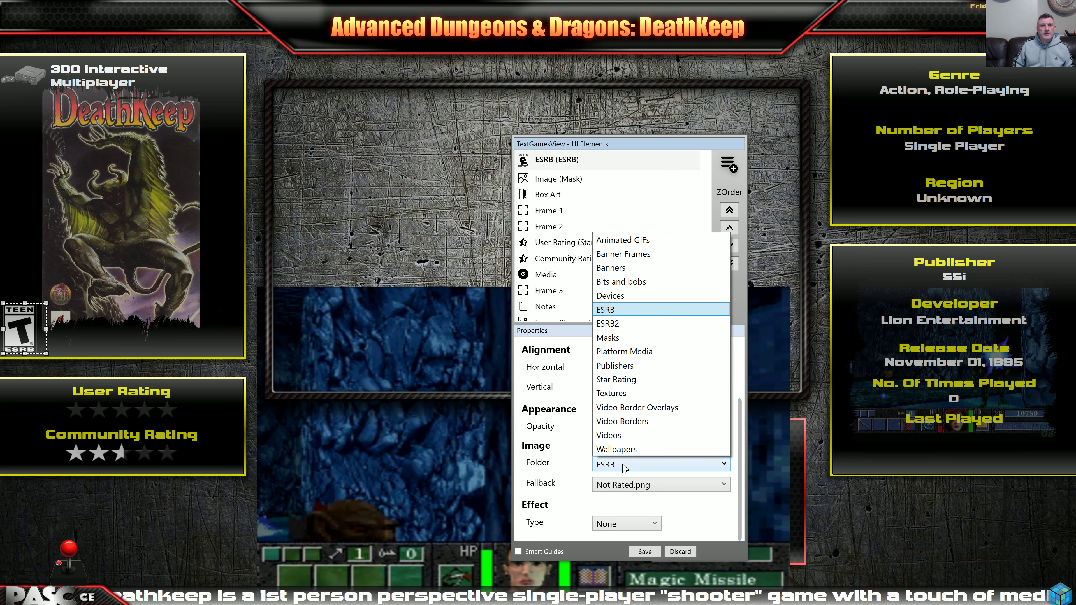
left_click(630, 331)
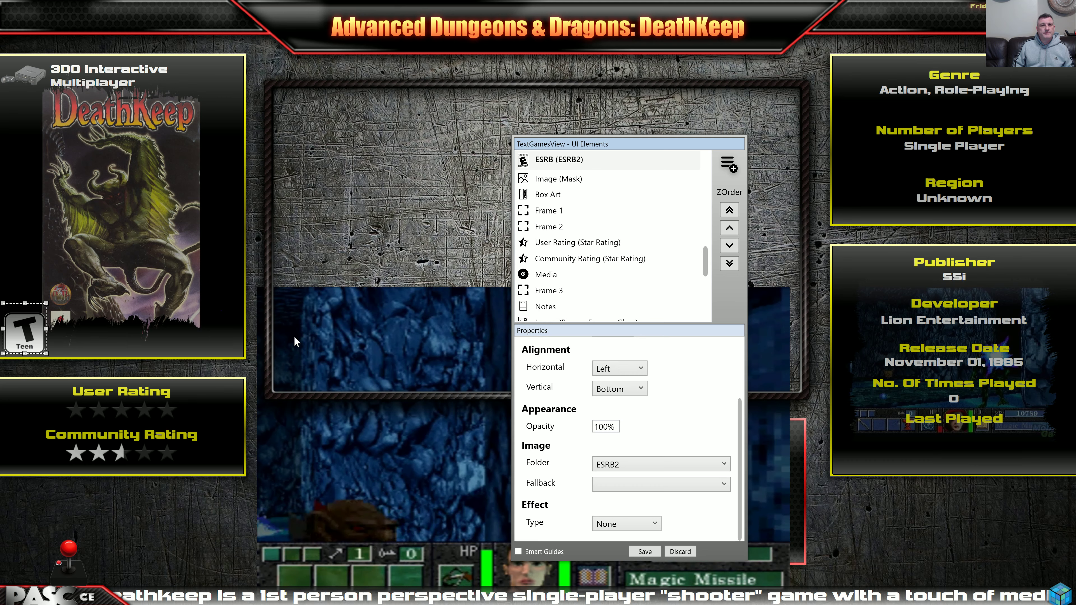
Try RP - Rating Pending.png and Not Rated.png as the ESRB fallback image, and return the image folder to ESRB.
left_click(634, 488)
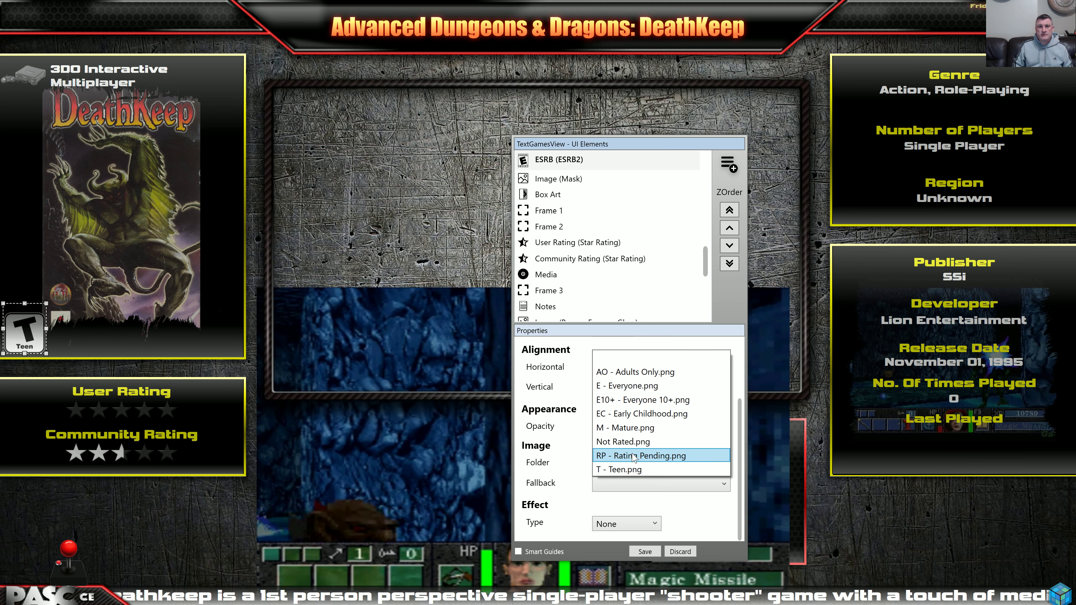
left_click(633, 456)
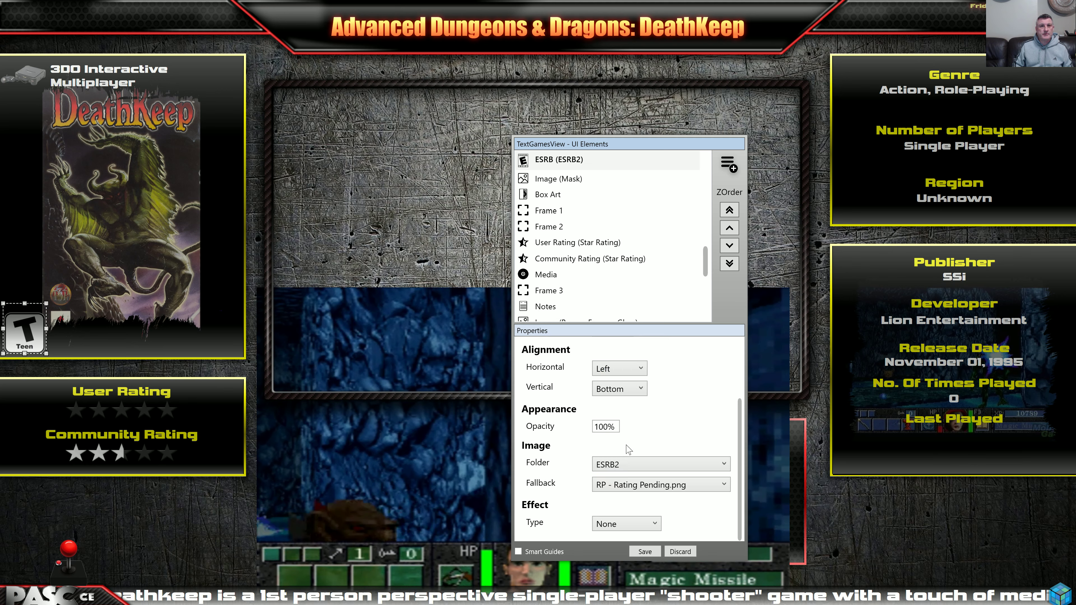
left_click(634, 486)
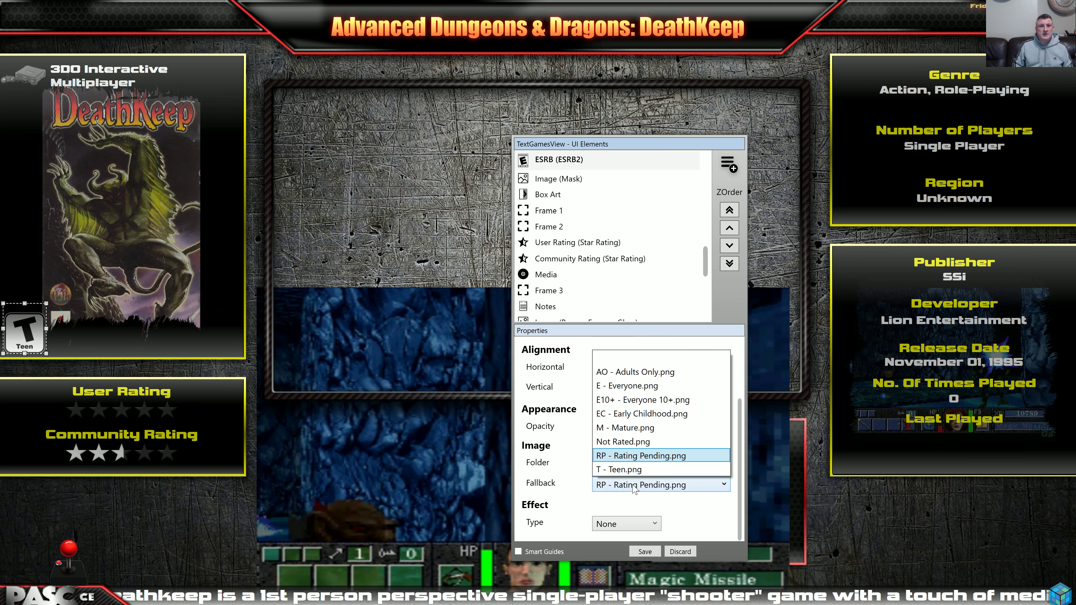
left_click(624, 442)
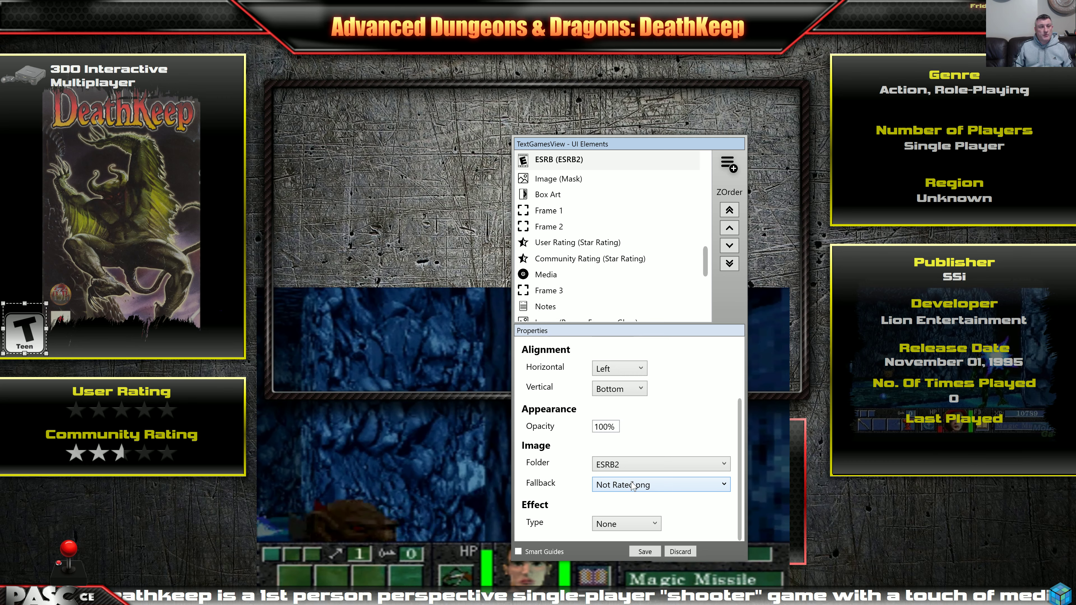
left_click(637, 466)
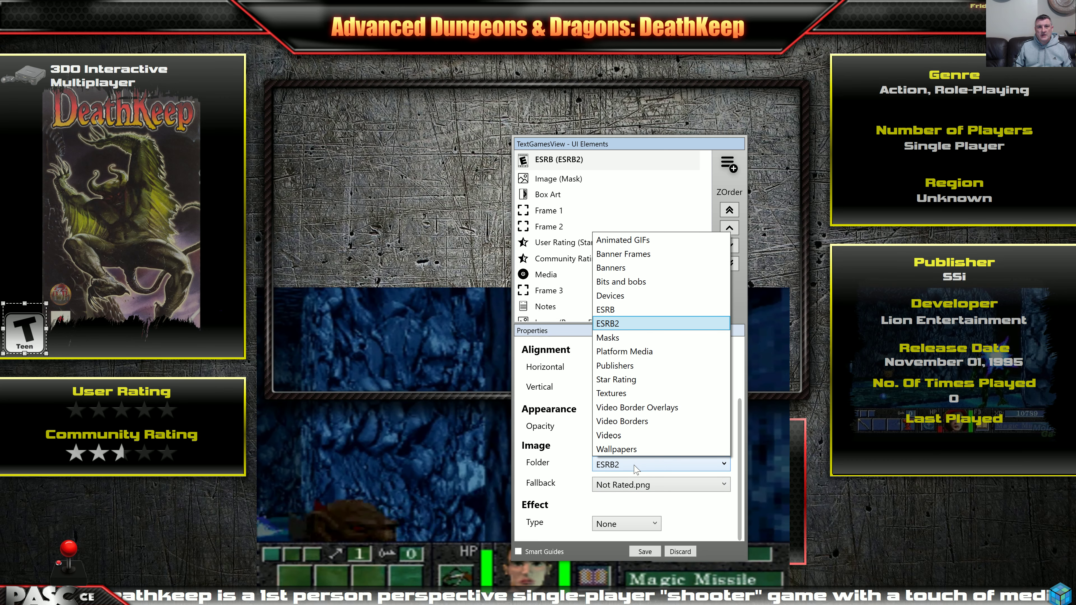
left_click(629, 311)
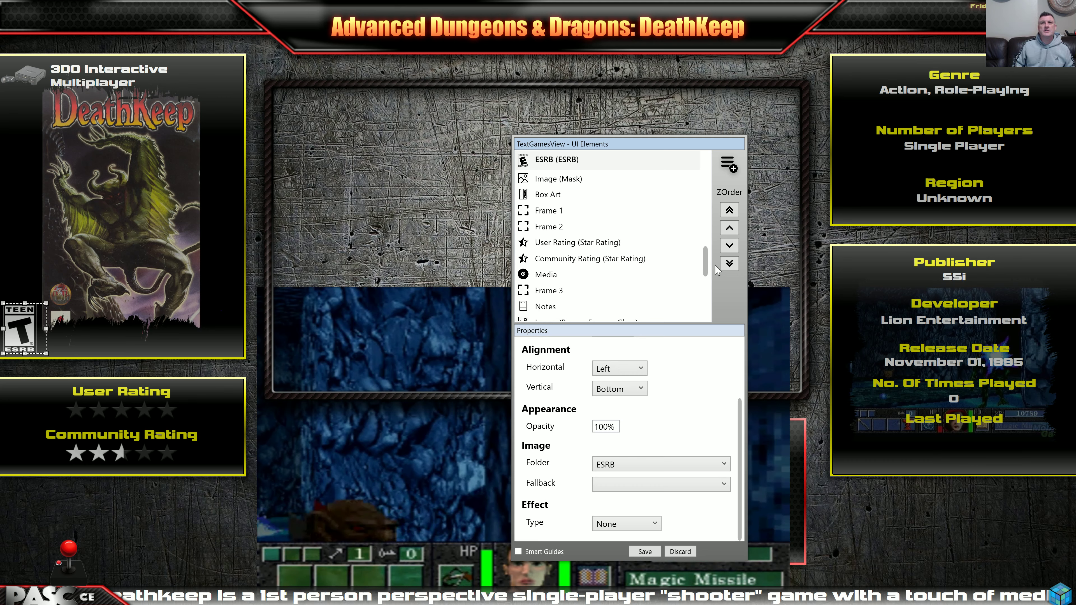
Find and select the Genre element, and try its number of entries at 1 and at 2.
scroll(597, 277, "up", 8)
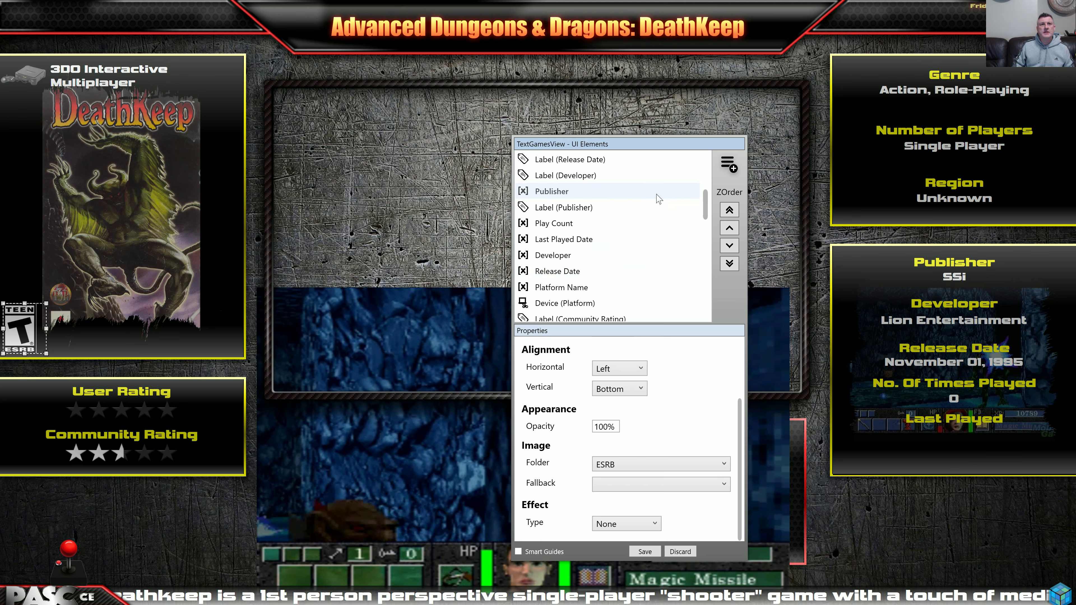
scroll(661, 196, "up", 3)
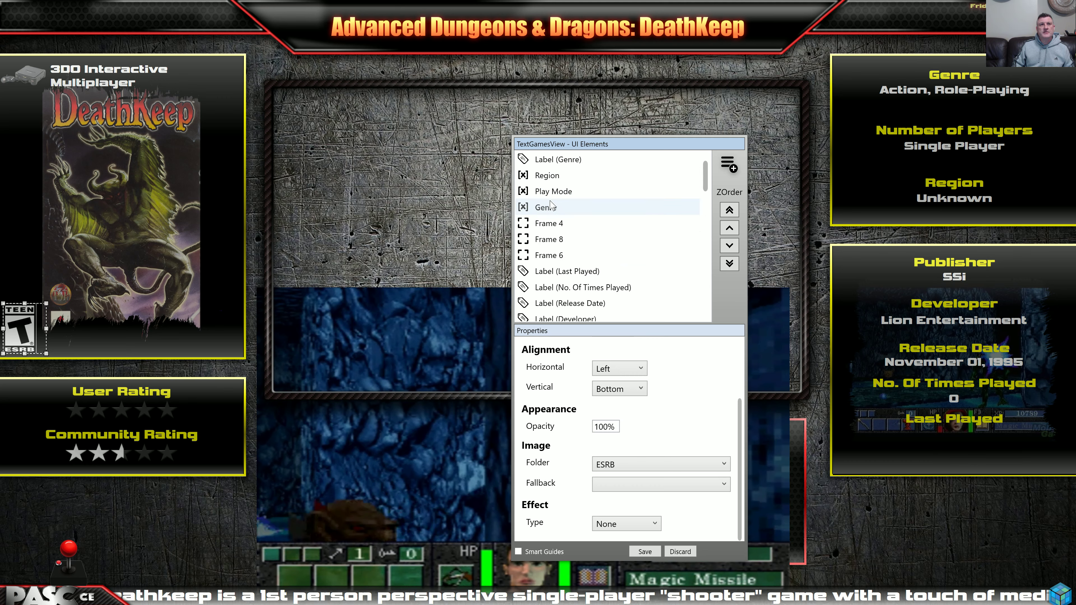
left_click(551, 209)
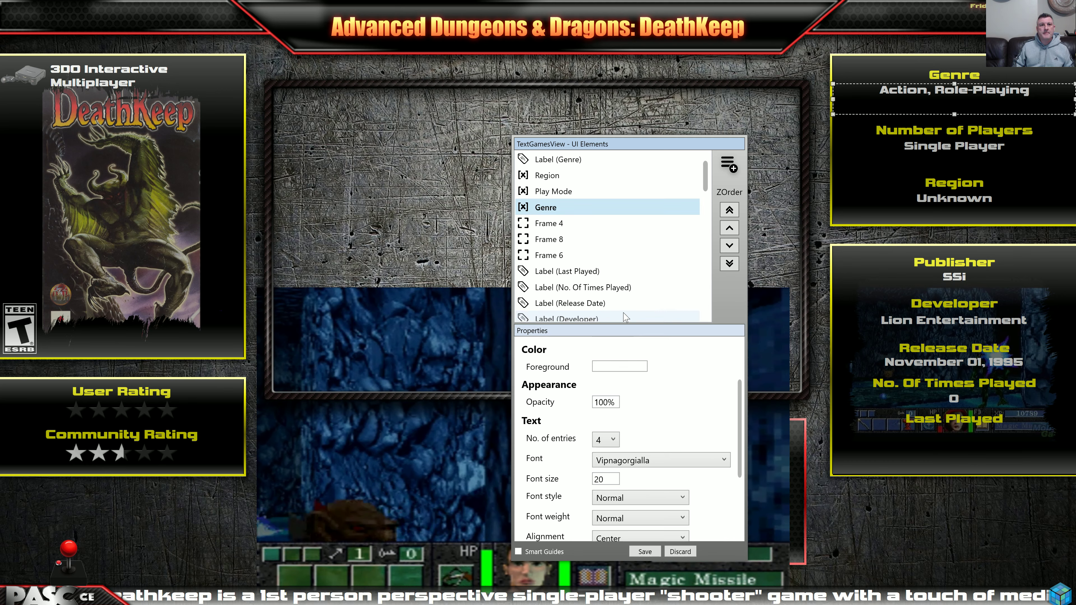
scroll(663, 426, "down", 1)
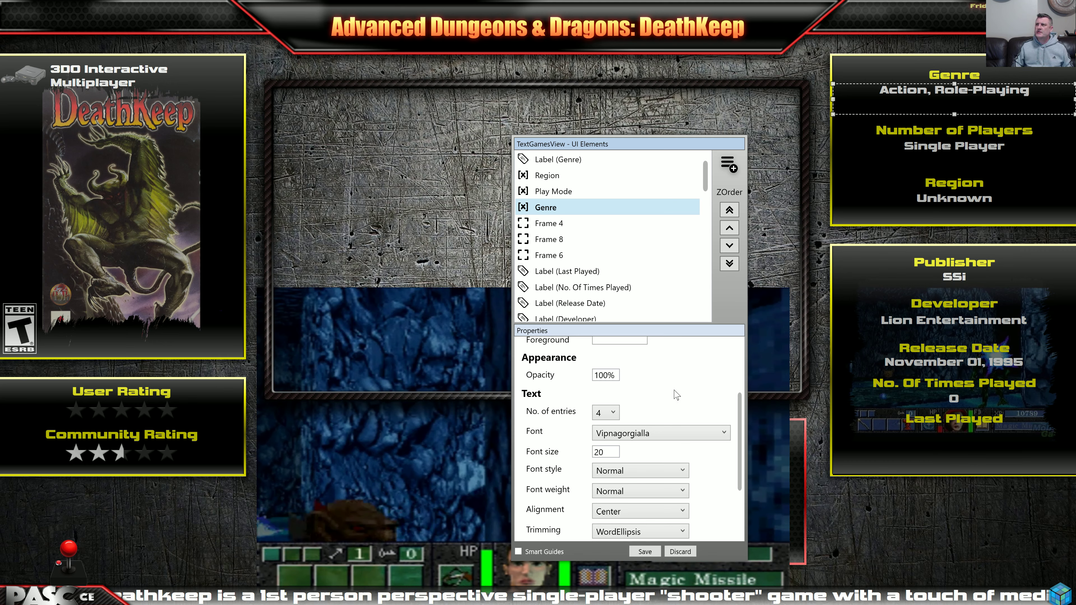
left_click(612, 413)
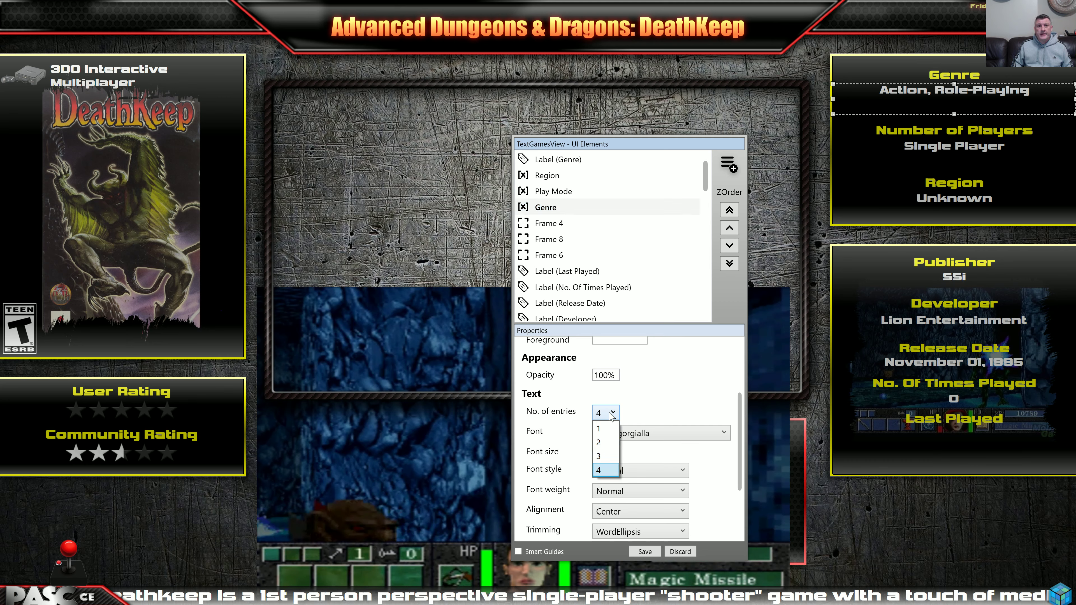
left_click(602, 430)
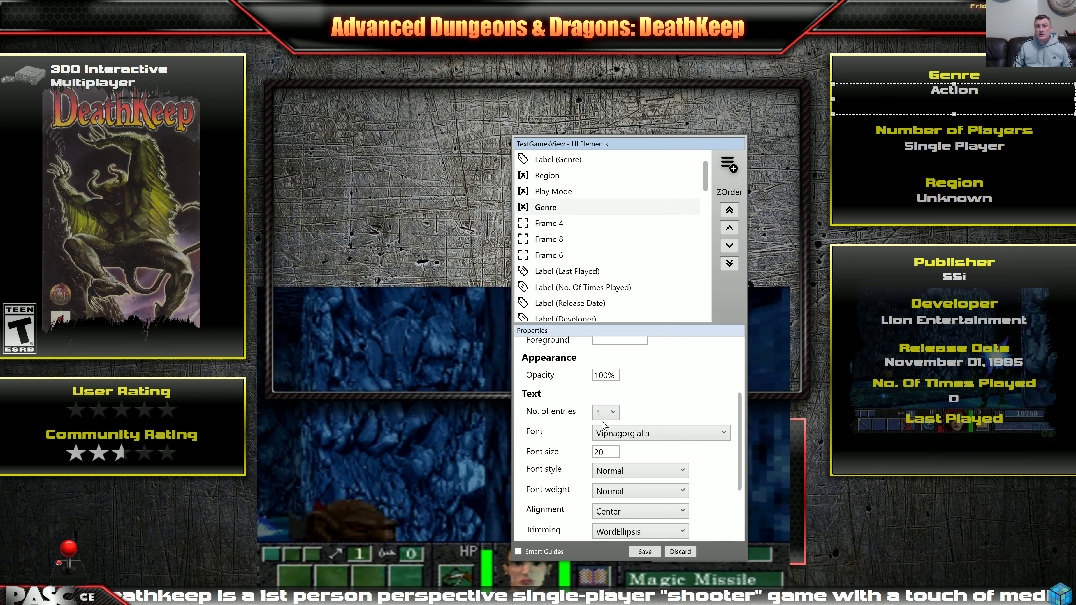
left_click(604, 417)
left_click(604, 443)
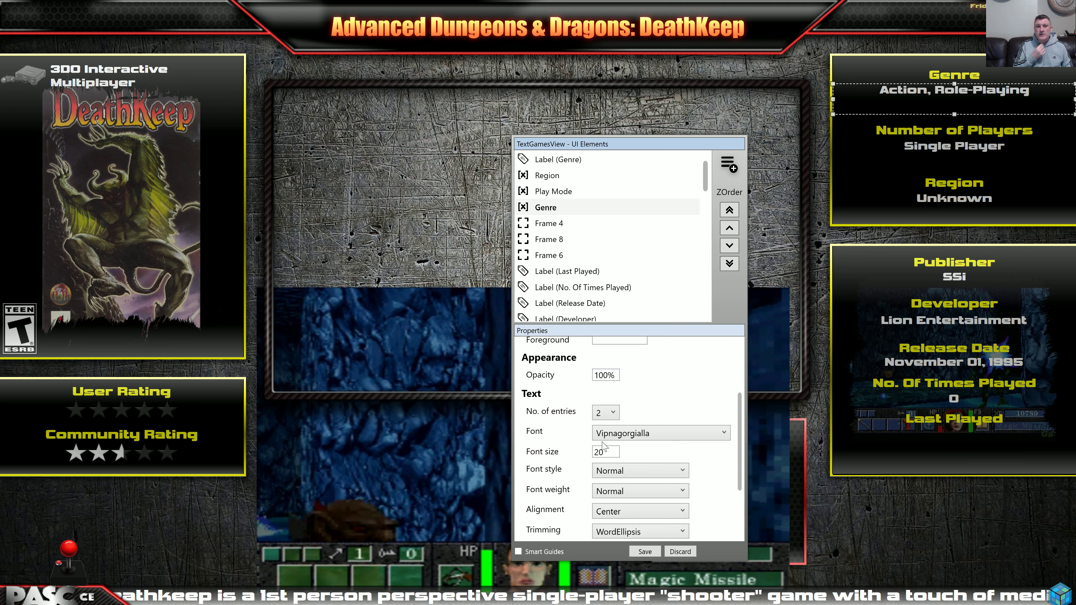
Look over the Genre element's text and layout properties and set its number of entries back to 4.
scroll(657, 392, "down", 3)
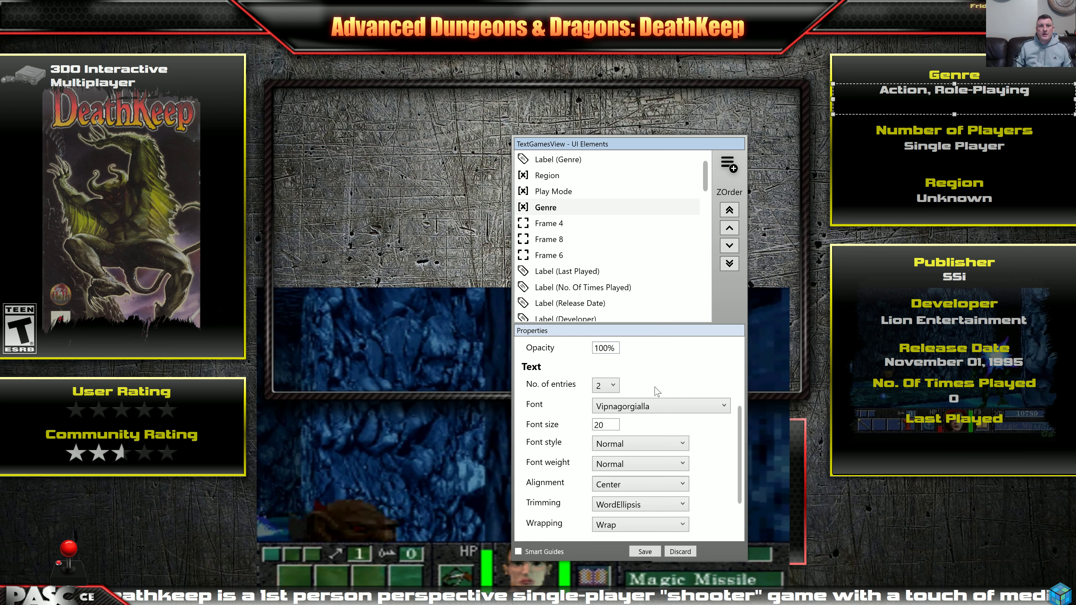
scroll(658, 393, "up", 3)
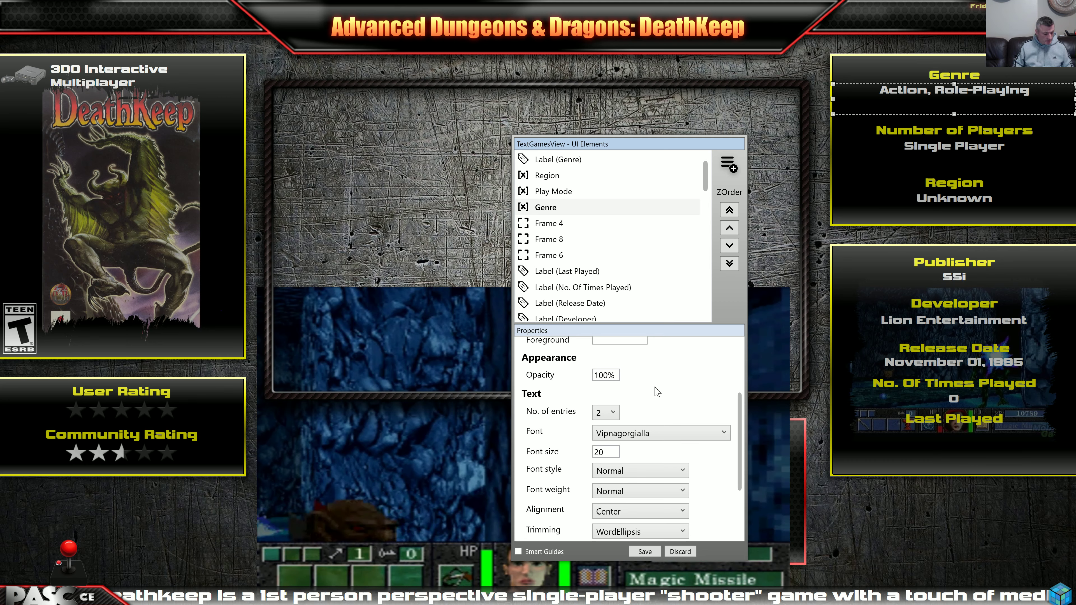
scroll(658, 393, "up", 1)
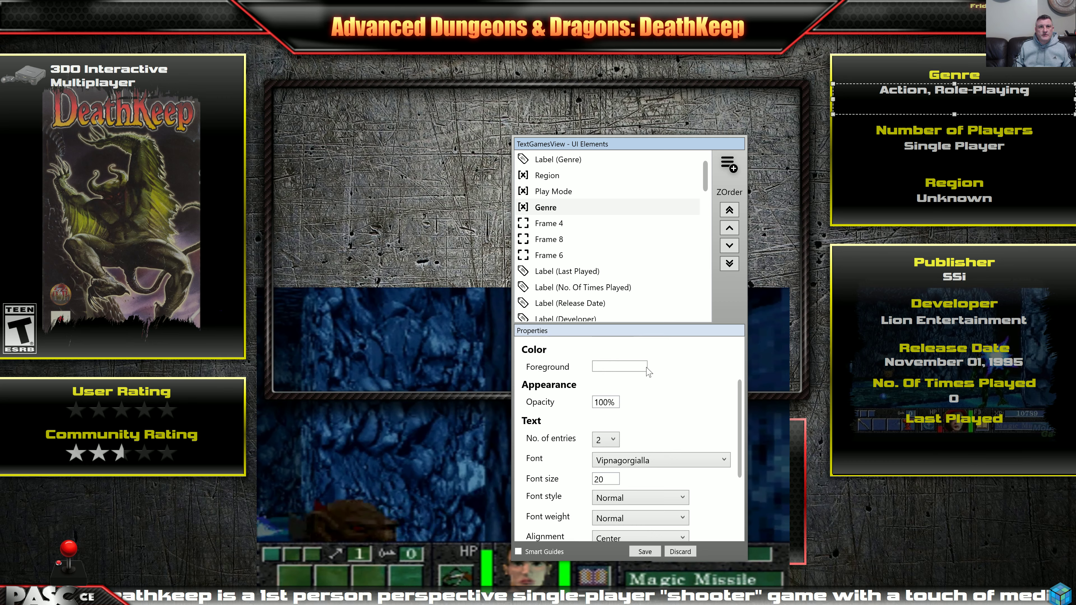
scroll(654, 403, "up", 4)
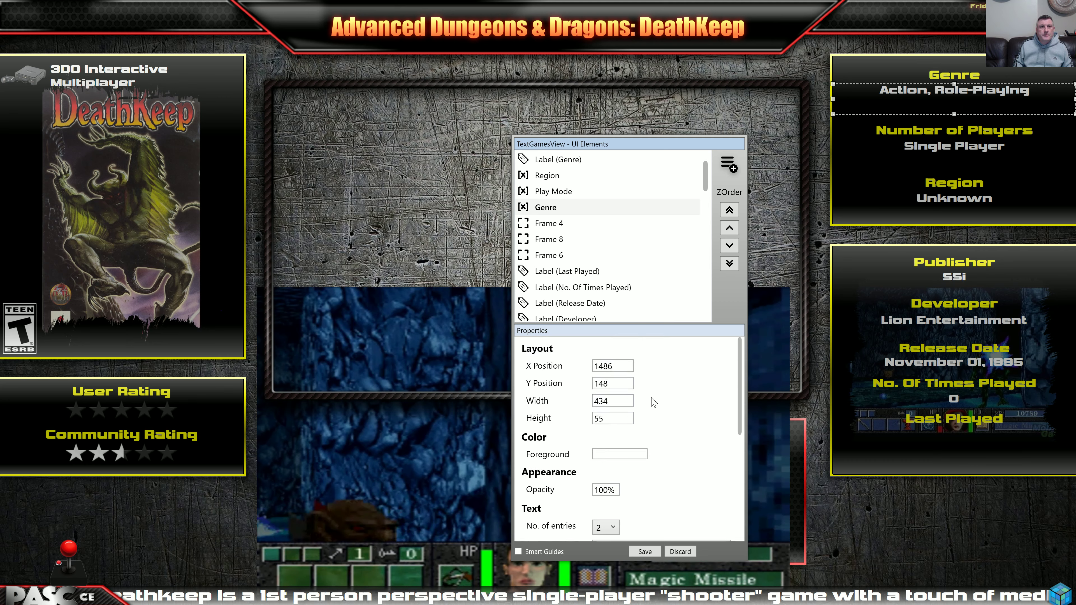
scroll(653, 403, "down", 4)
left_click(604, 418)
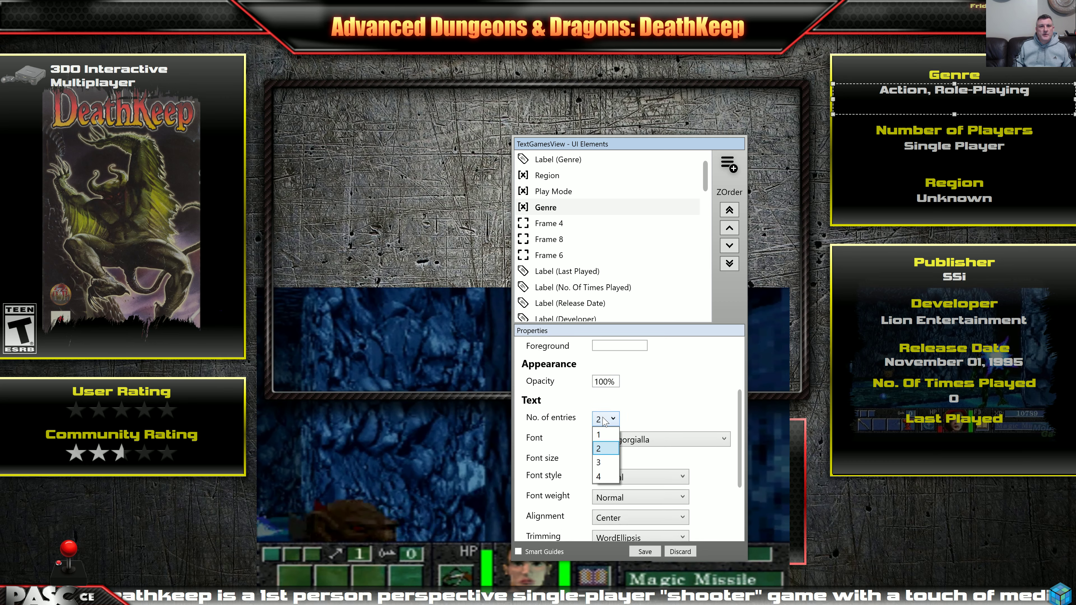
left_click(606, 478)
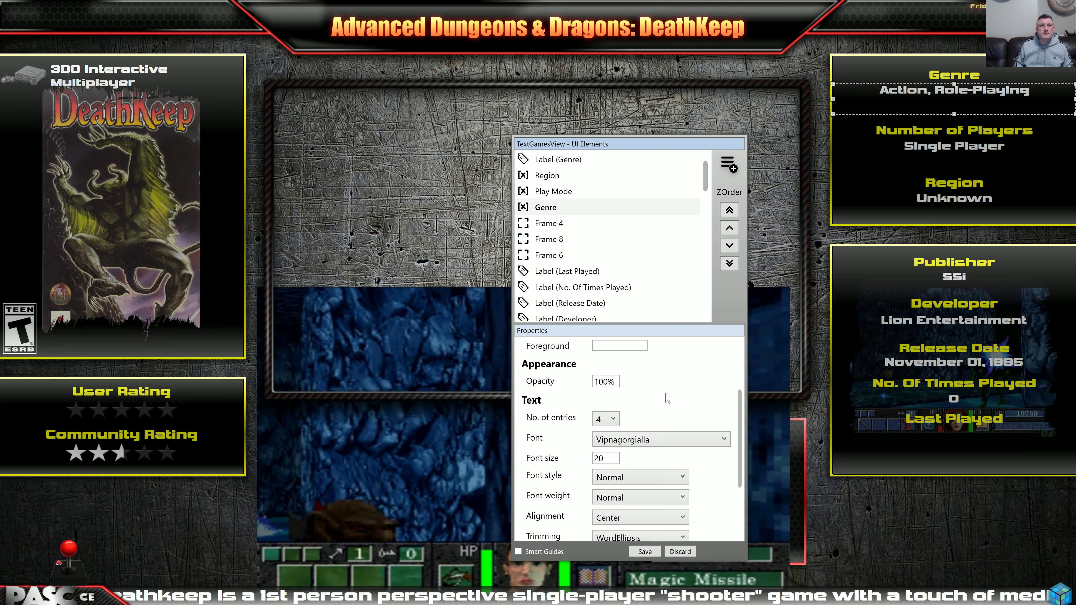
Check the text properties of the Genre and Play Mode elements, and save the TextGamesView layout.
scroll(667, 399, "down", 3)
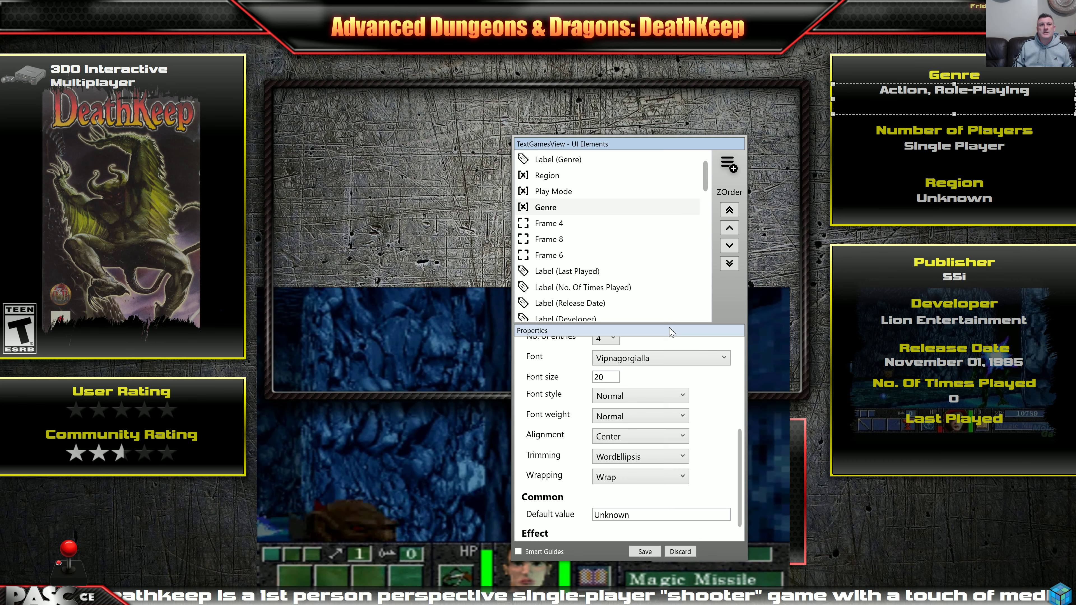
left_click(563, 191)
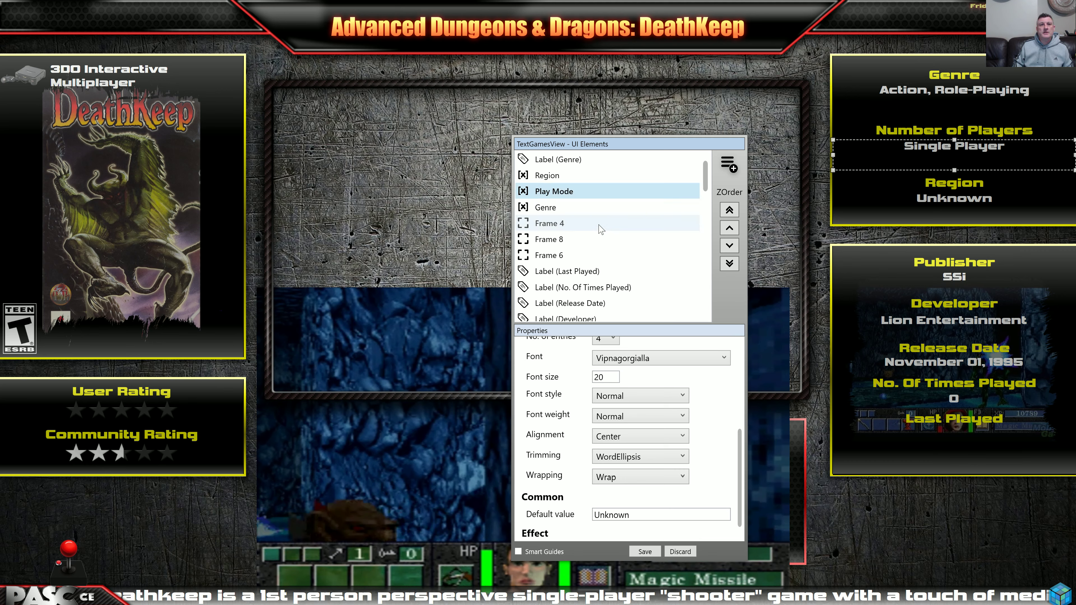
scroll(712, 397, "up", 3)
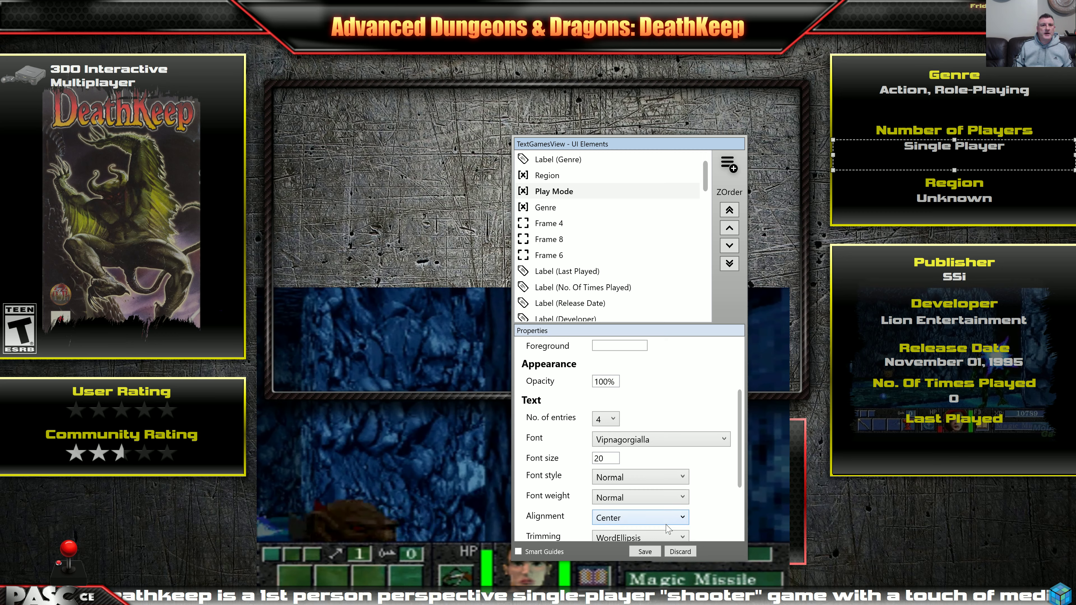
left_click(653, 551)
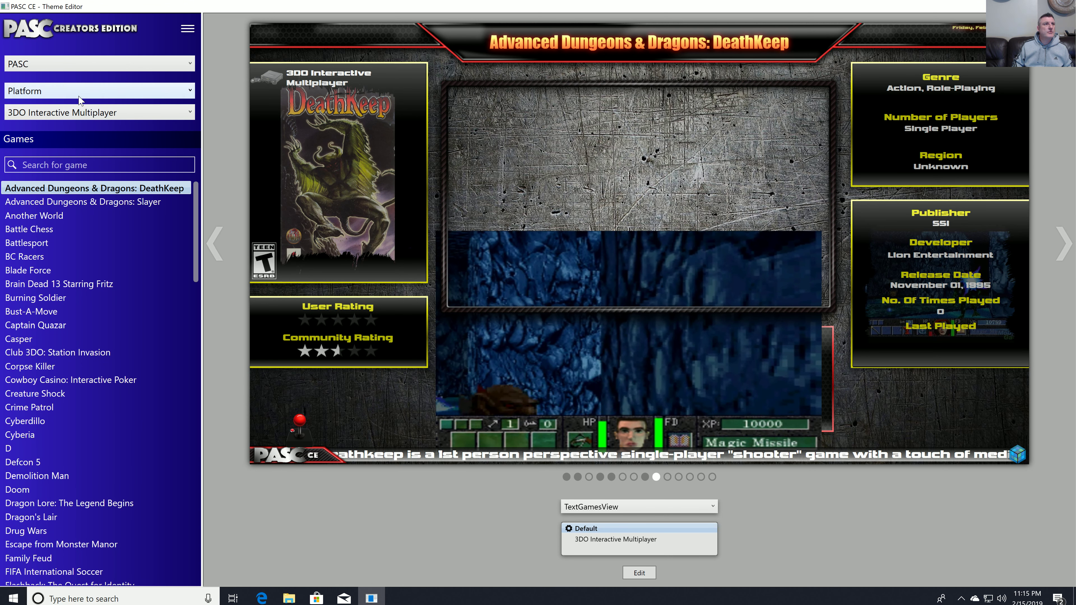
Switch the previewed platform from 3DO Interactive Multiplayer to Sony Playstation 2.
left_click(97, 112)
scroll(120, 219, "down", 4)
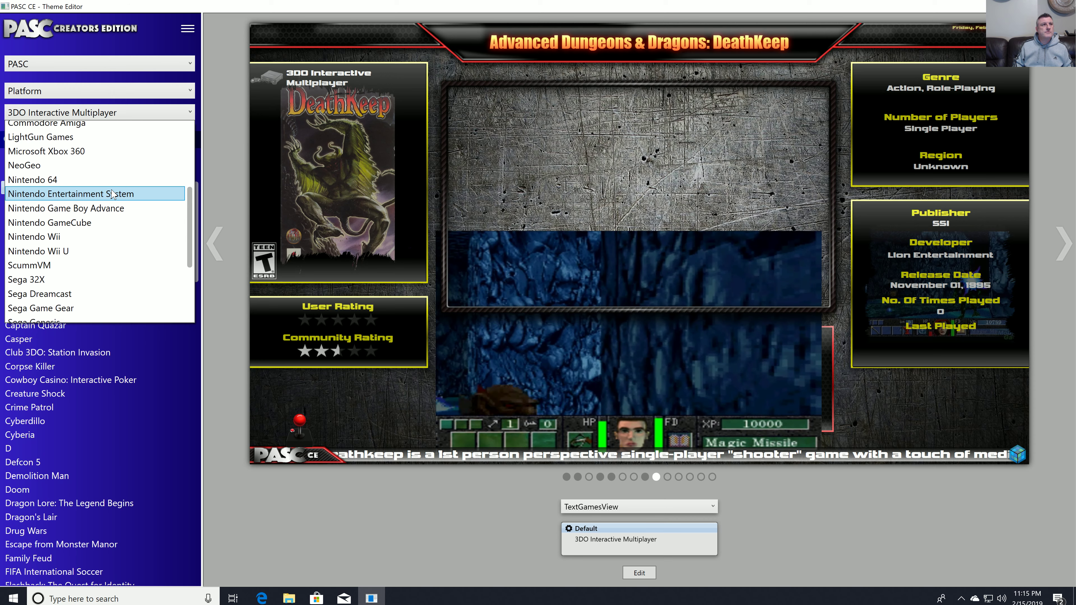
scroll(112, 194, "down", 3)
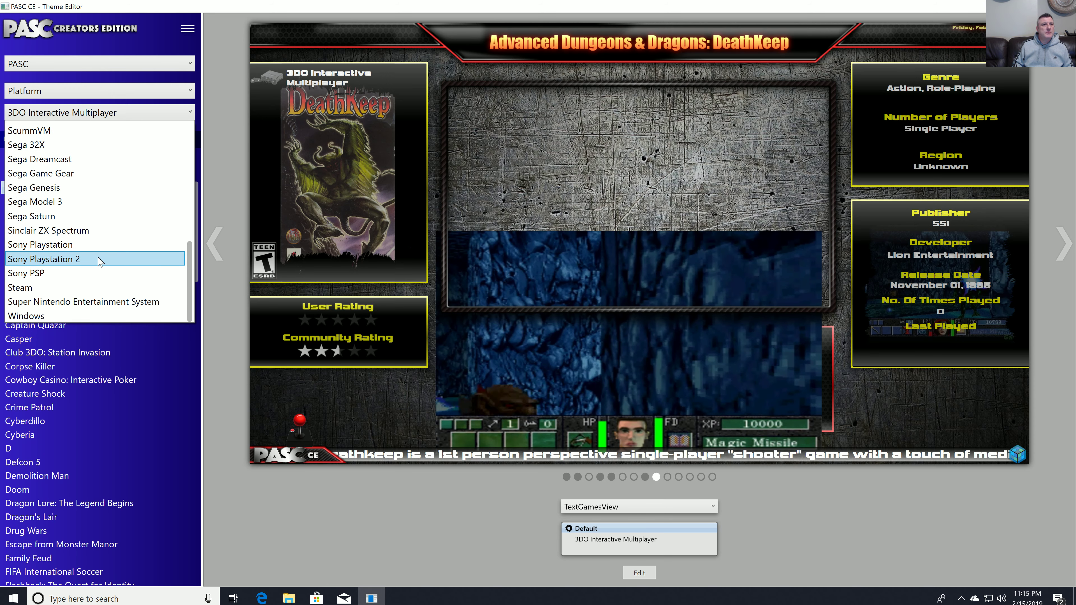
left_click(100, 259)
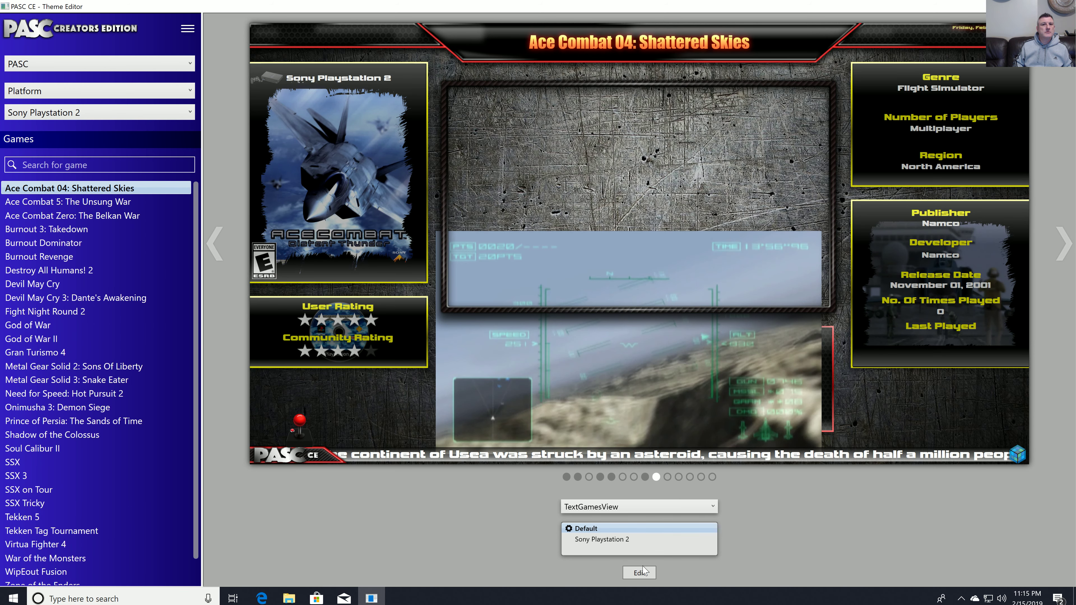
Edit the TextGamesView layout, move the Video element into its border at X 486, Y 154, and save.
left_click(640, 573)
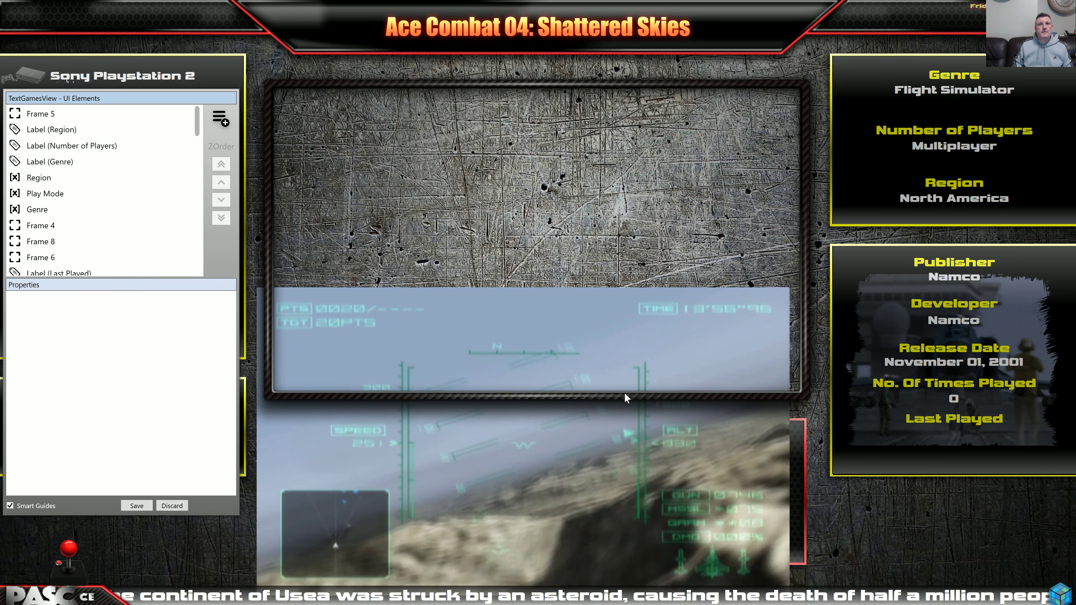
left_click_drag(604, 342, 597, 151)
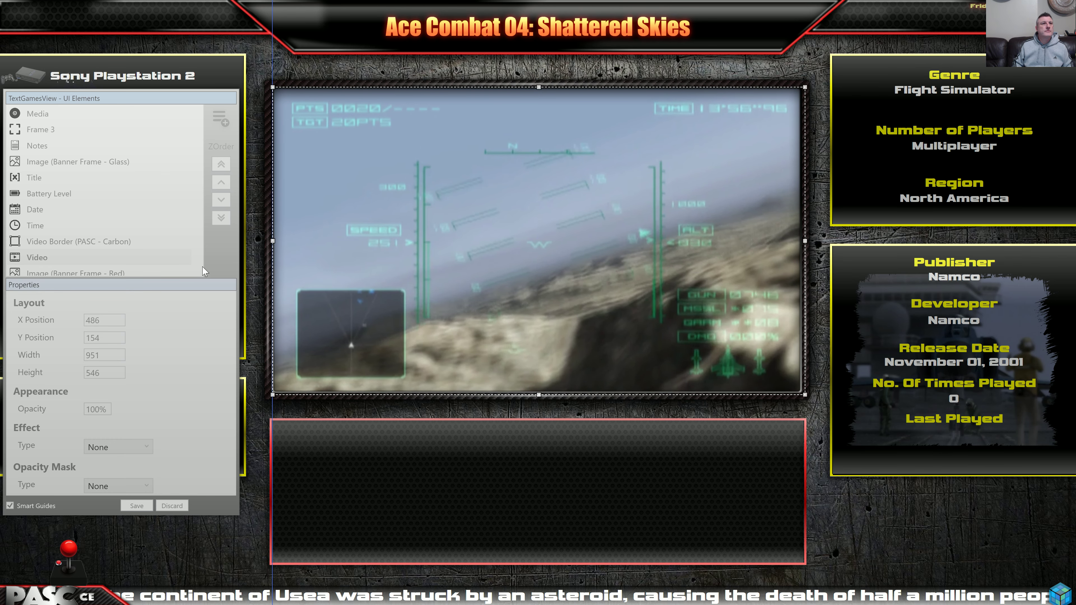
left_click(149, 507)
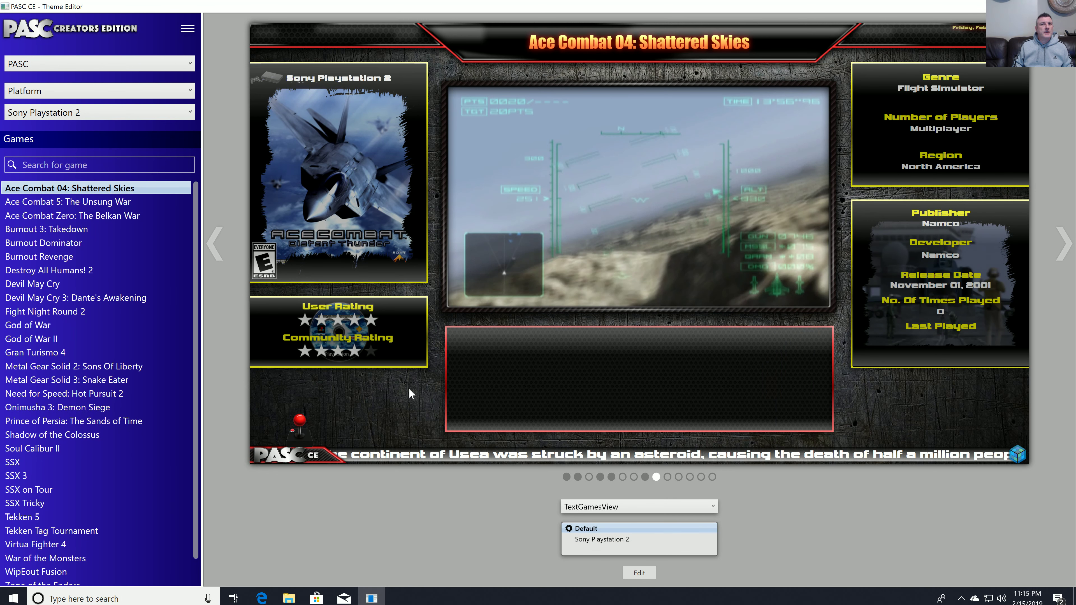
Preview the layout with a range of Playstation 2 games, from Ace Combat 5: The Unsung War to Shadow of the Colossus.
left_click(128, 200)
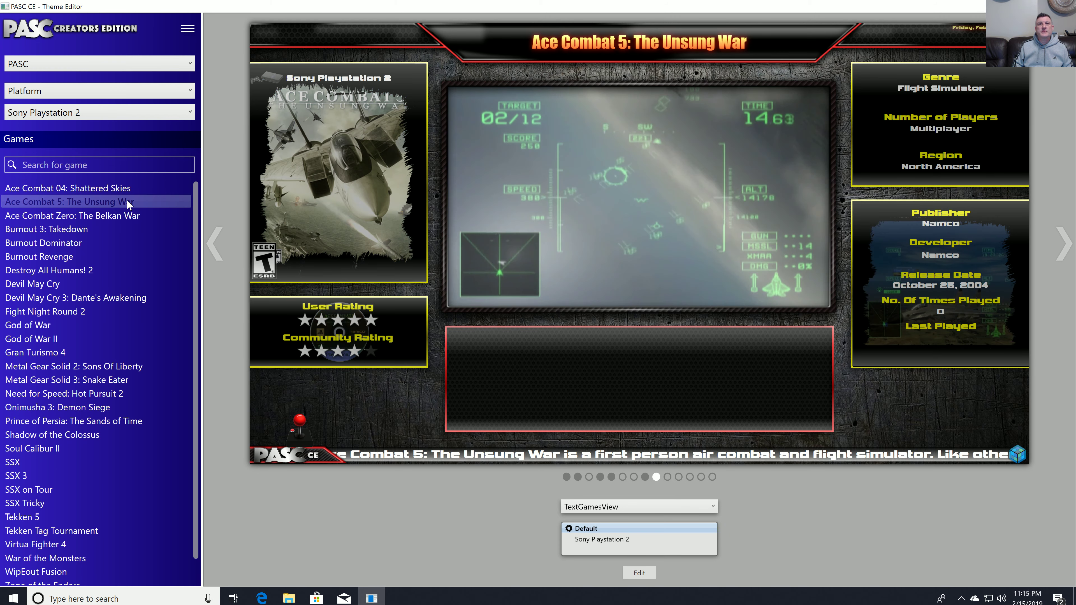
left_click(123, 217)
left_click(111, 270)
left_click(110, 298)
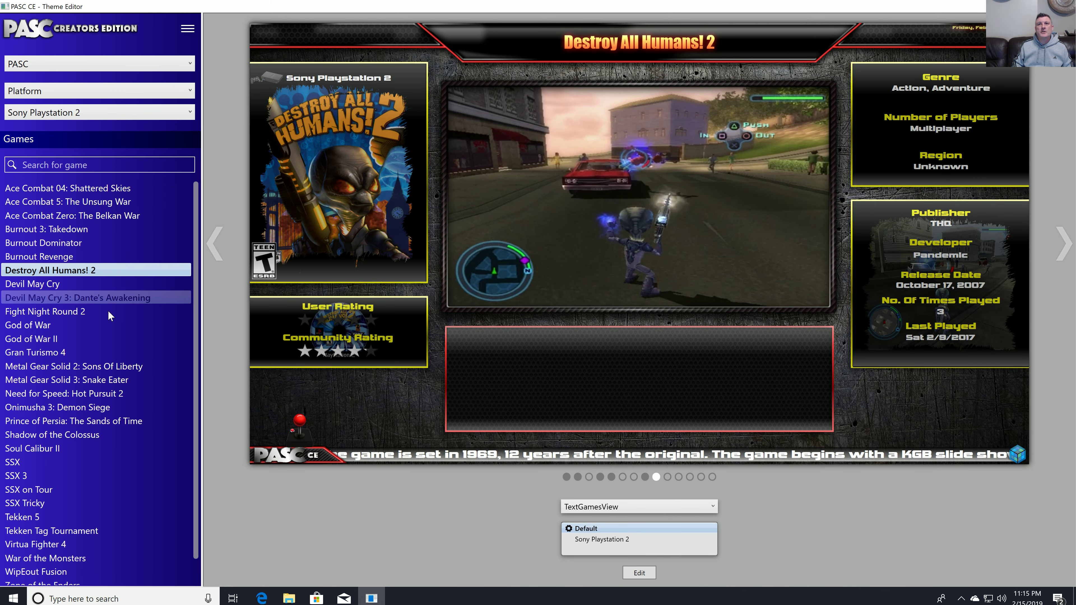
left_click(110, 339)
left_click(116, 367)
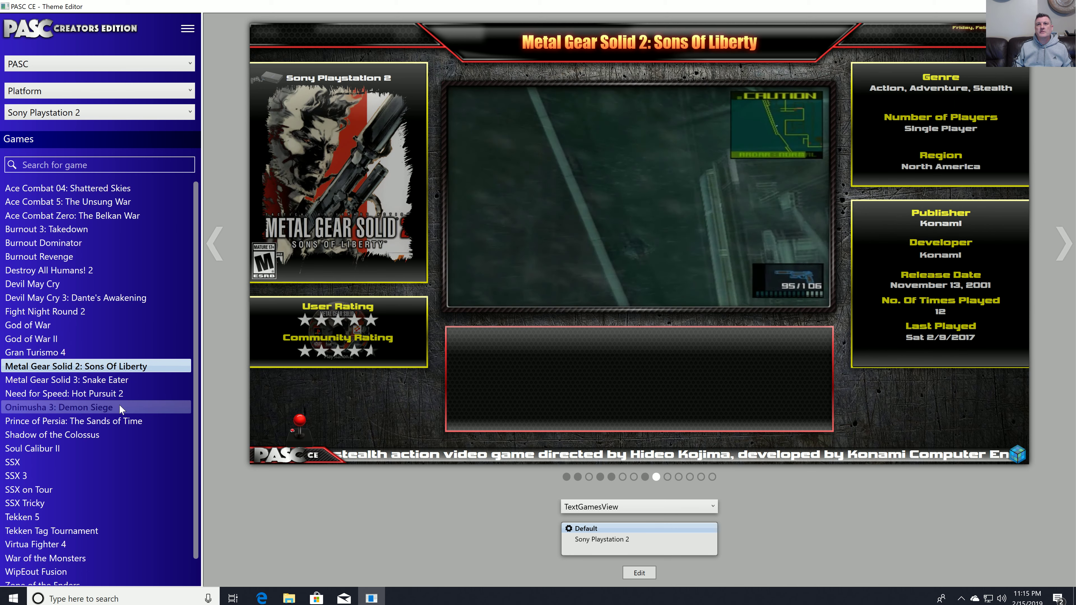
left_click(121, 408)
left_click(111, 433)
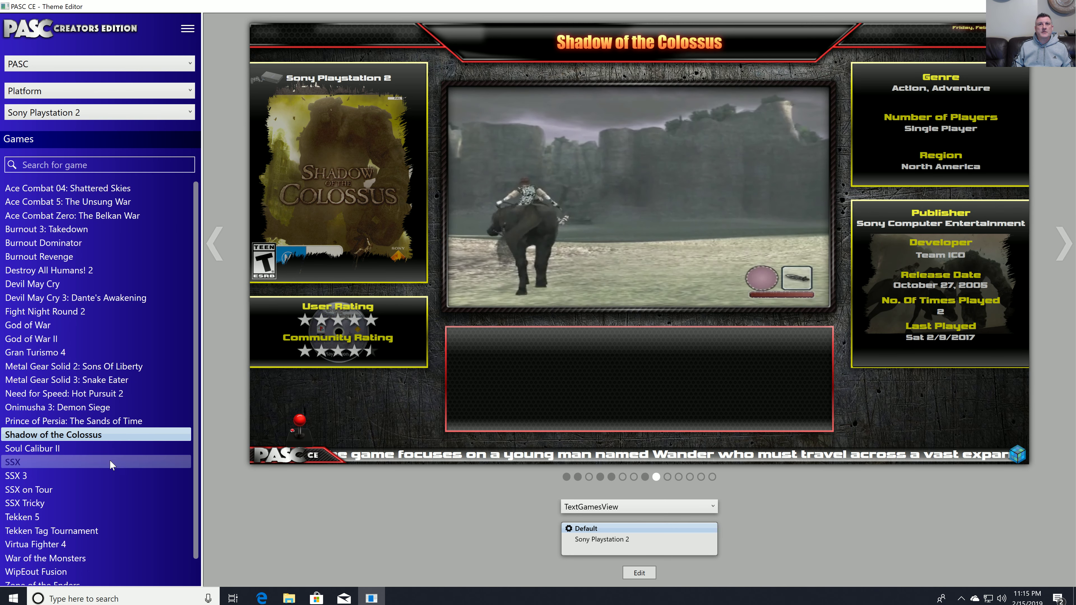
Check the game details shown for the SSX games, Tekken 5, War of the Monsters, Virtua Fighter 4 and Tekken Tag Tournament.
left_click(111, 476)
left_click(112, 485)
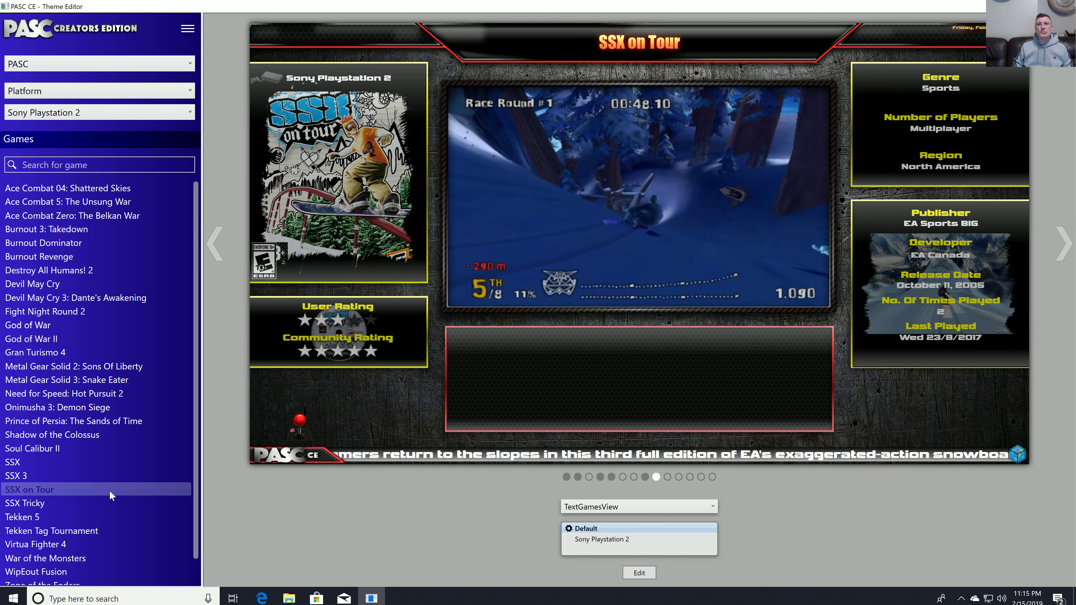
left_click(112, 480)
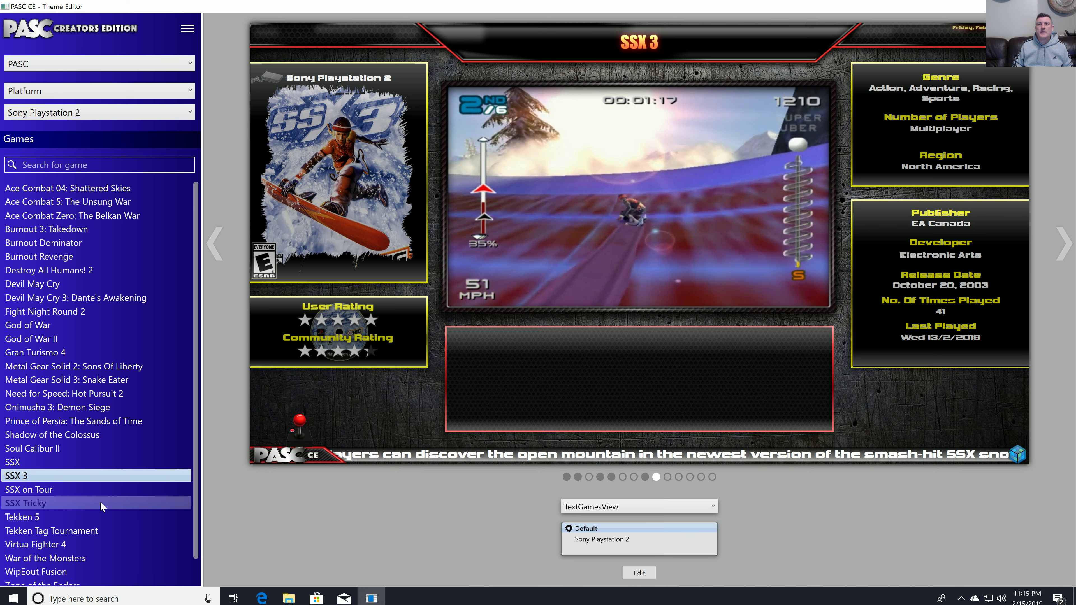
left_click(100, 502)
left_click(101, 516)
scroll(101, 512, "down", 1)
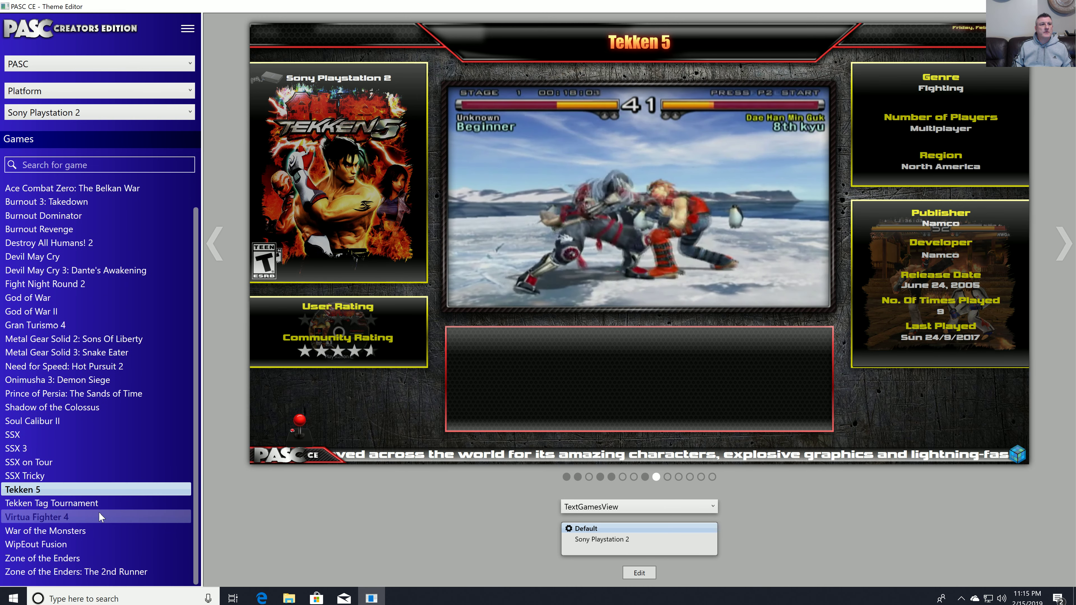
left_click(93, 536)
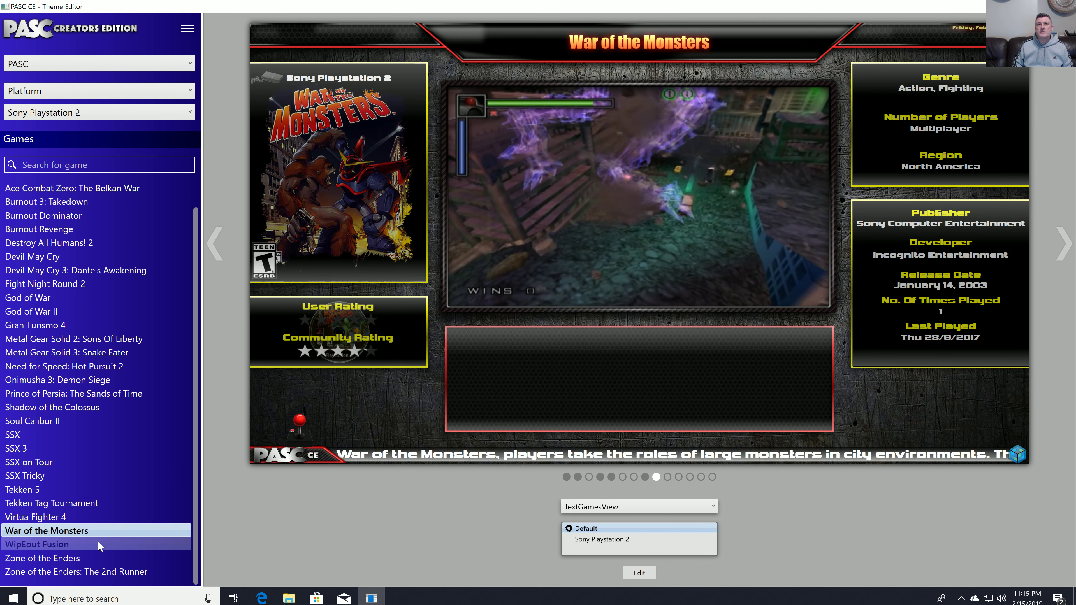
left_click(92, 521)
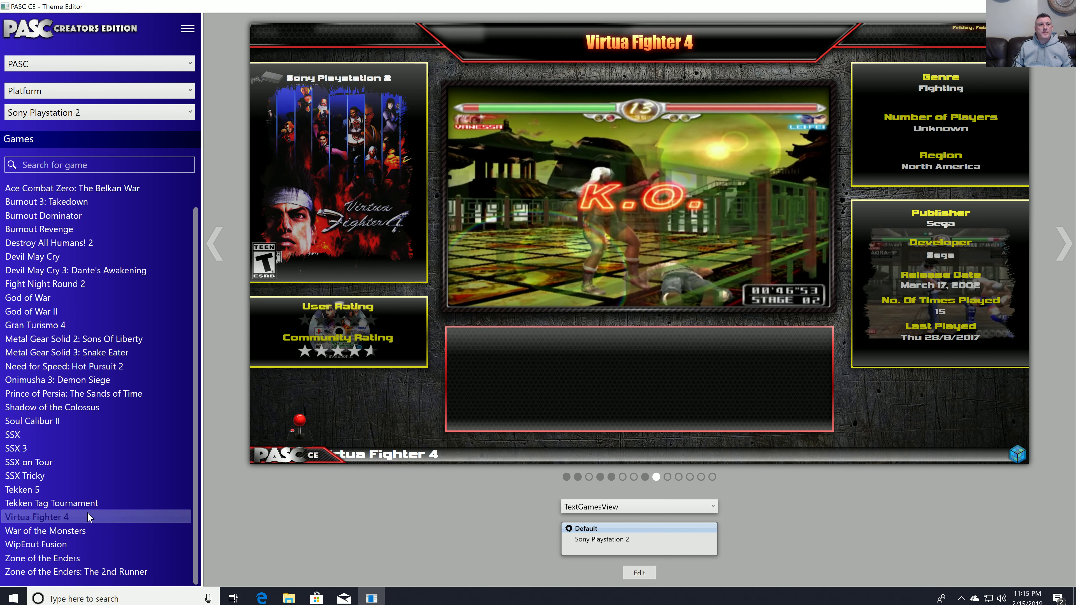
left_click(84, 505)
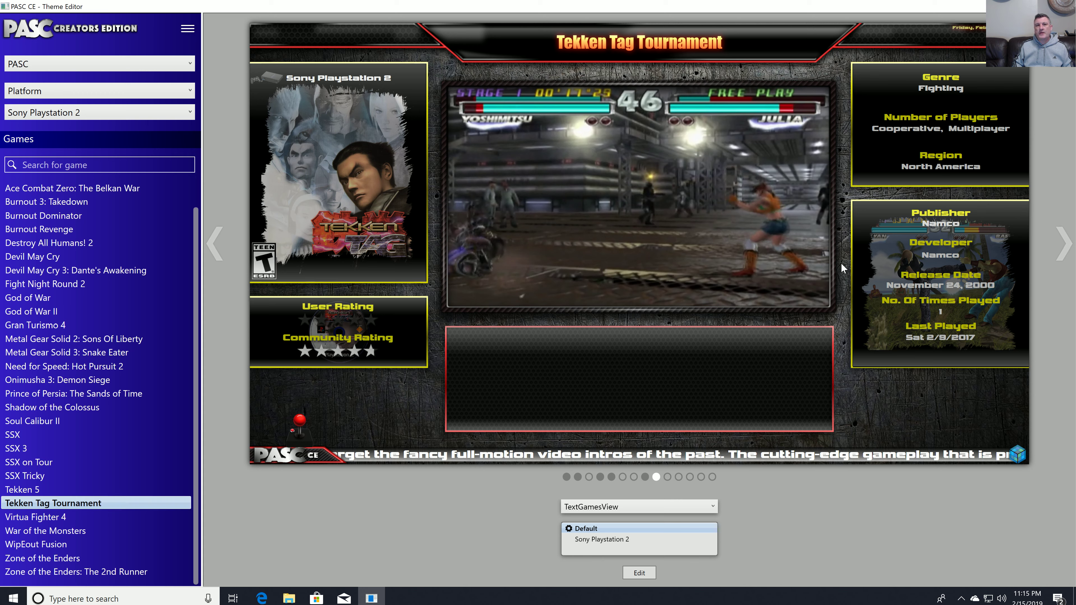
Open the layout for editing, inspect the Play Mode element's properties through its default value, and discard the session.
left_click(640, 573)
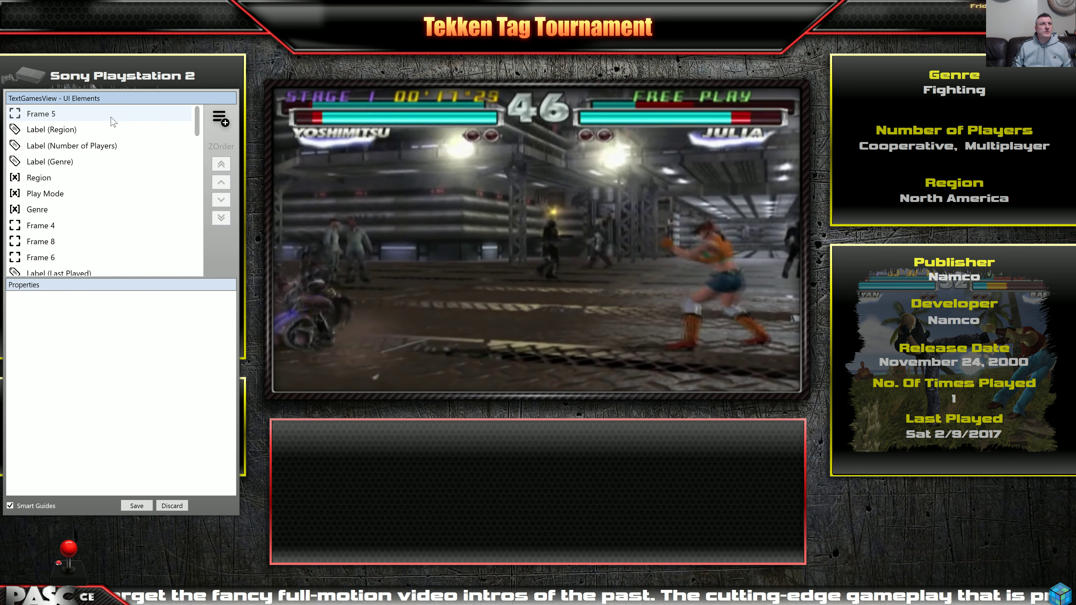
left_click(93, 145)
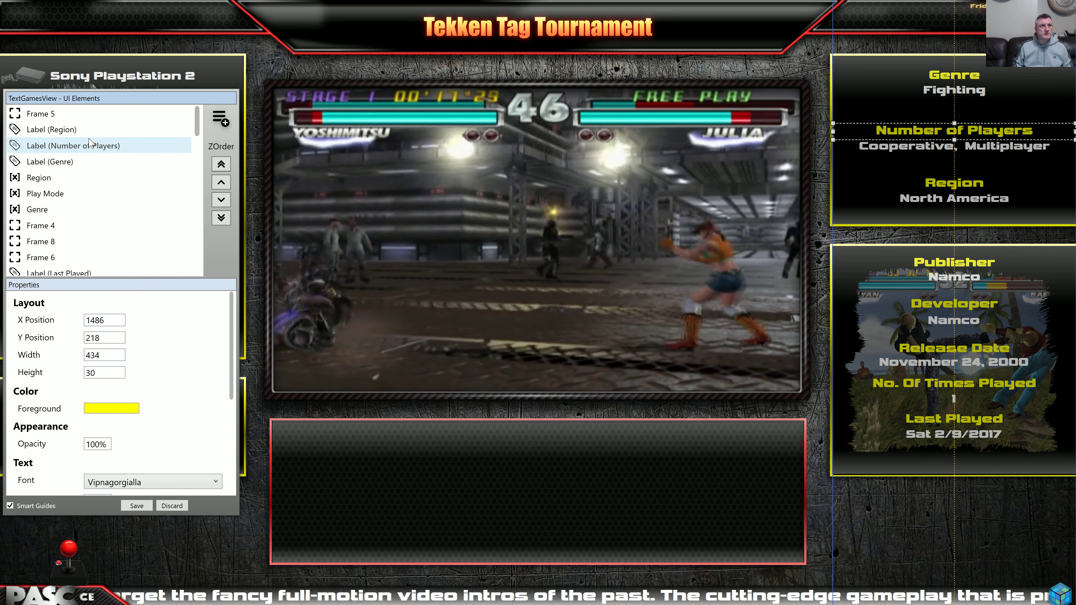
left_click(76, 195)
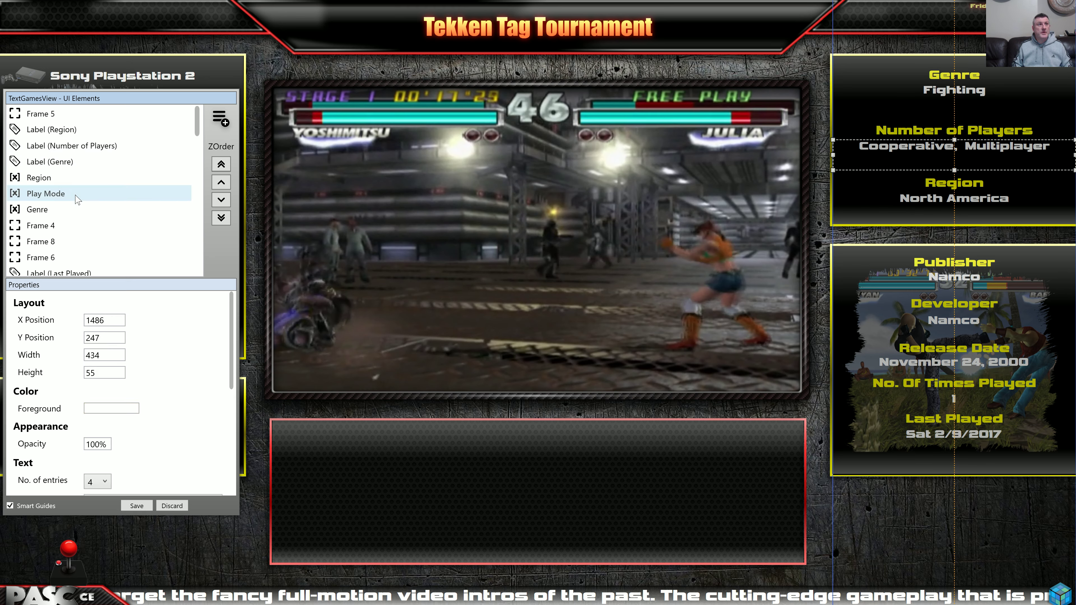
scroll(169, 424, "down", 3)
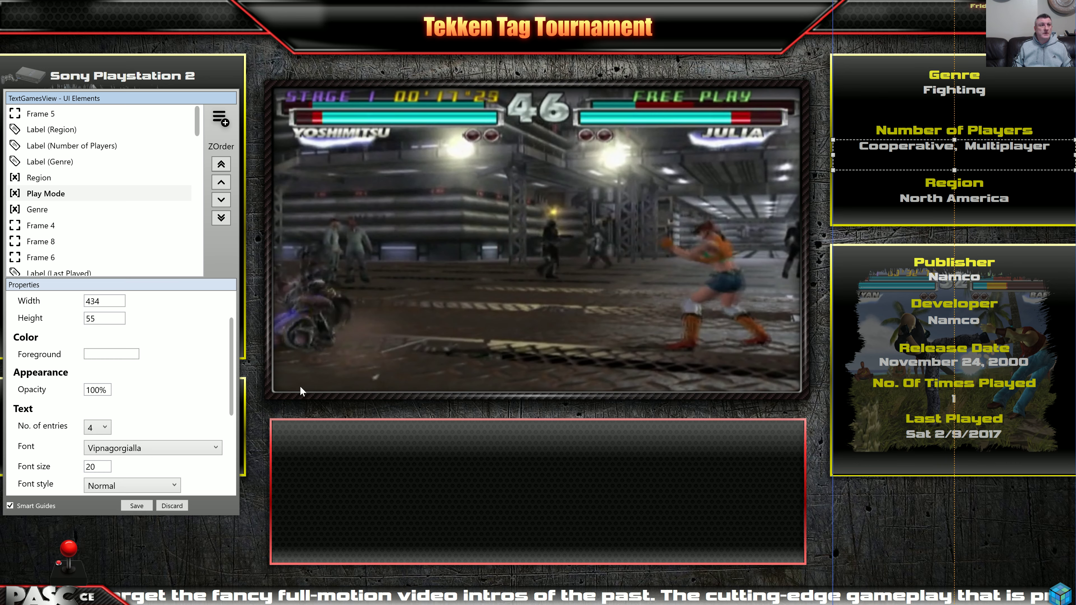
scroll(177, 391, "down", 3)
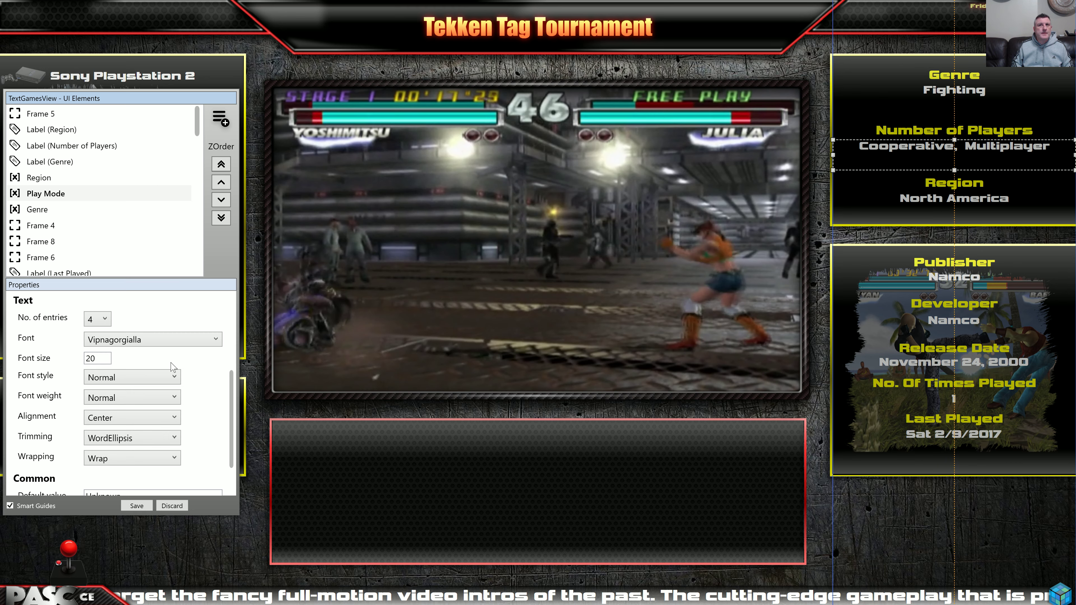
scroll(210, 443, "down", 3)
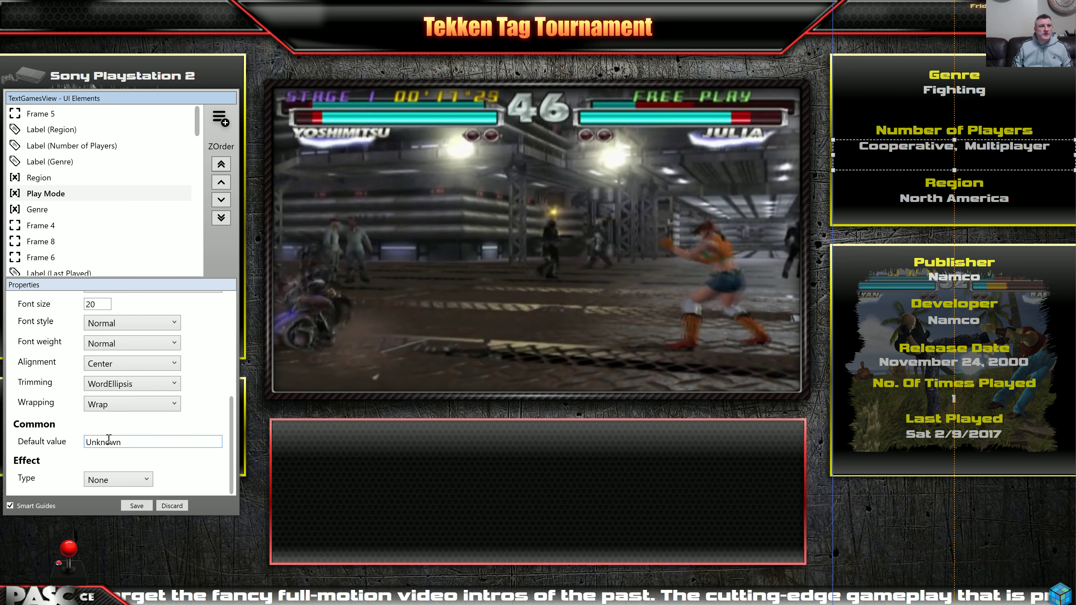
left_click(171, 506)
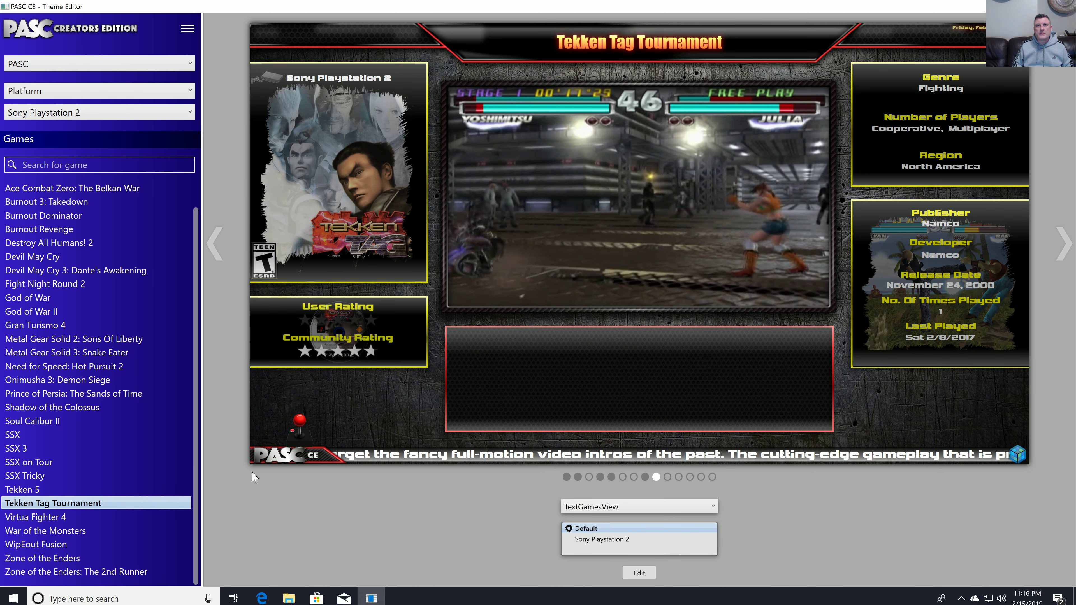
Go back through the game list from Tekken 5 to SSX, checking the Number of Players entry.
left_click(81, 491)
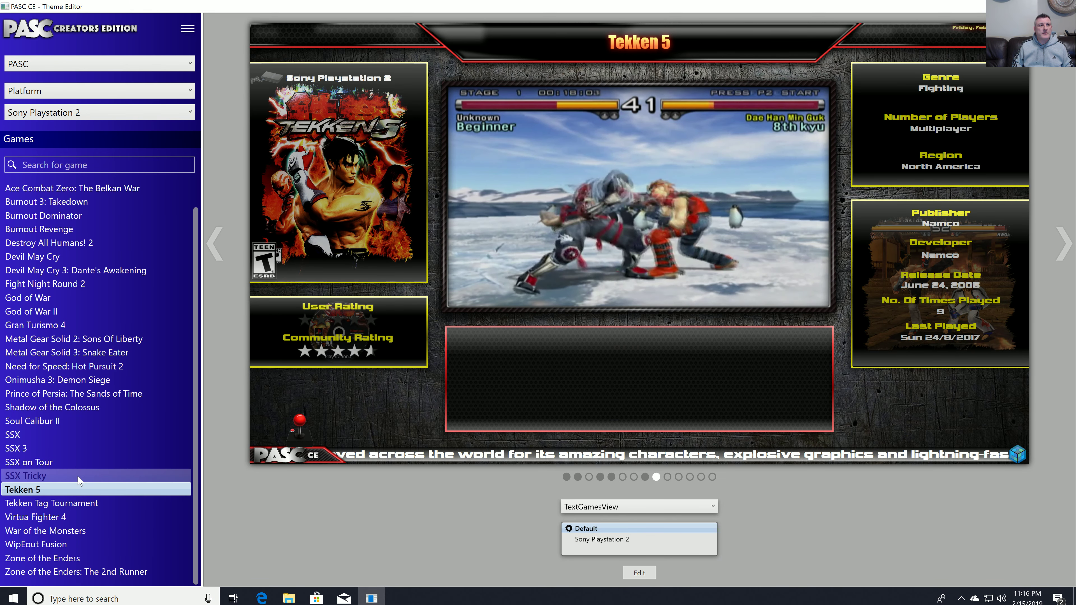
left_click(77, 477)
left_click(76, 462)
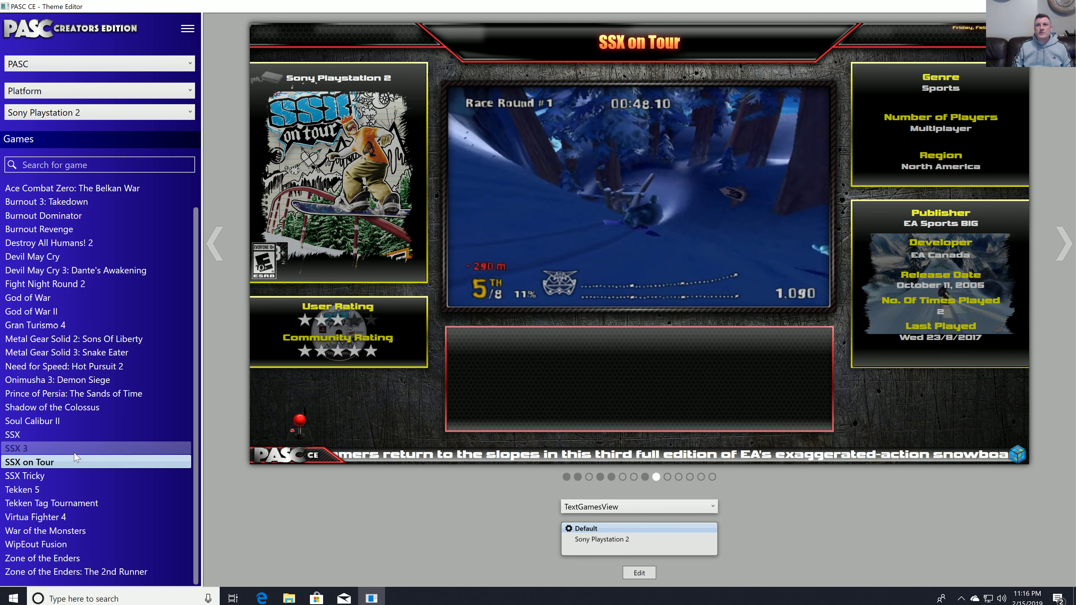
left_click(76, 449)
left_click(76, 436)
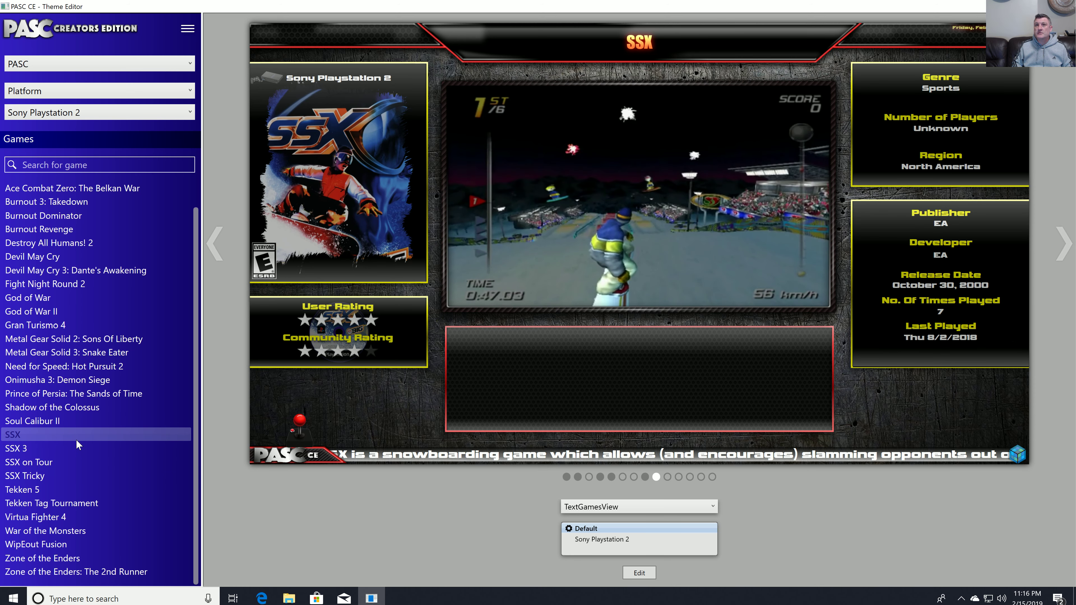
Edit the layout with SSX shown and replace the Play Mode element's default value, first with ??? and then with ?
left_click(641, 574)
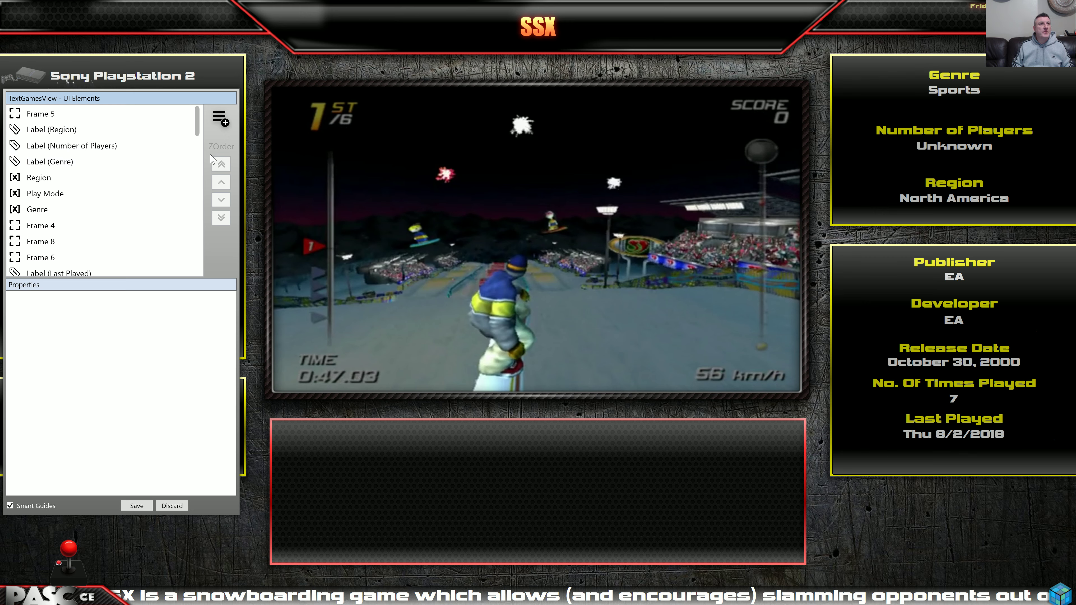
left_click(63, 198)
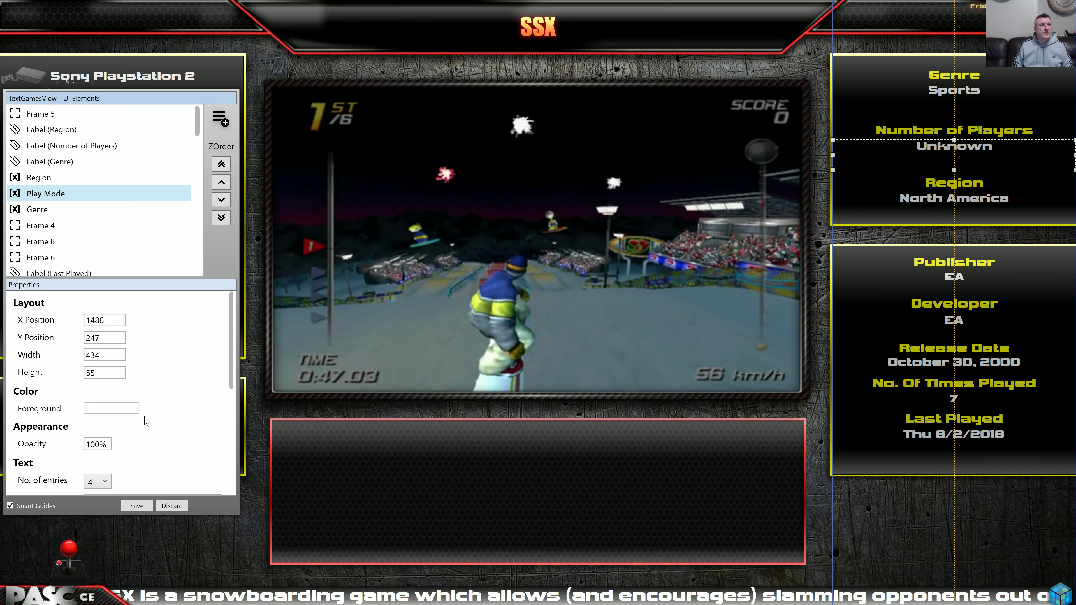
scroll(186, 441, "down", 5)
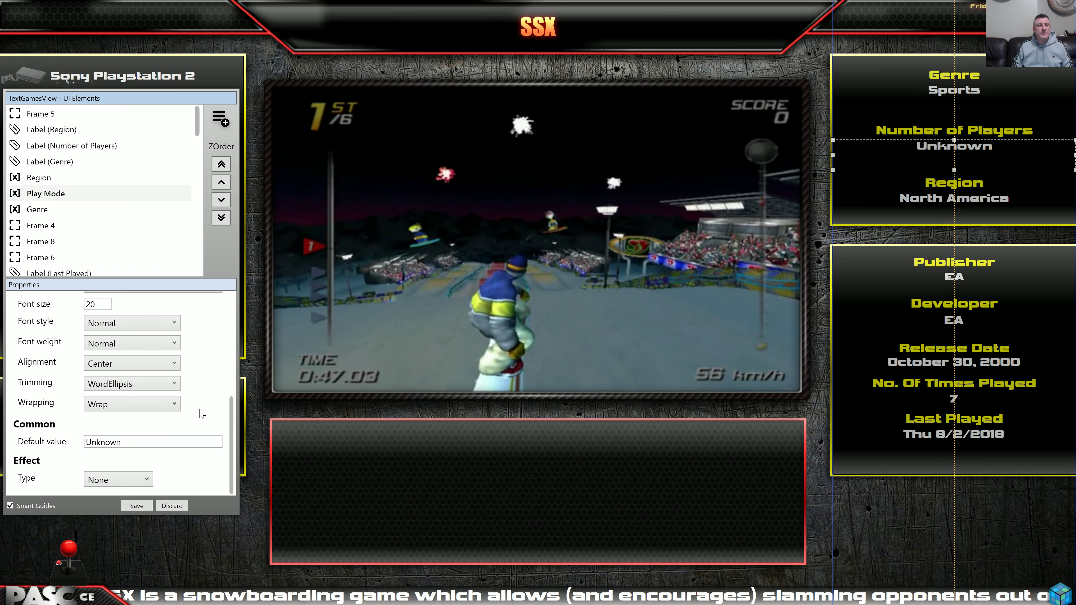
scroll(202, 415, "up", 2)
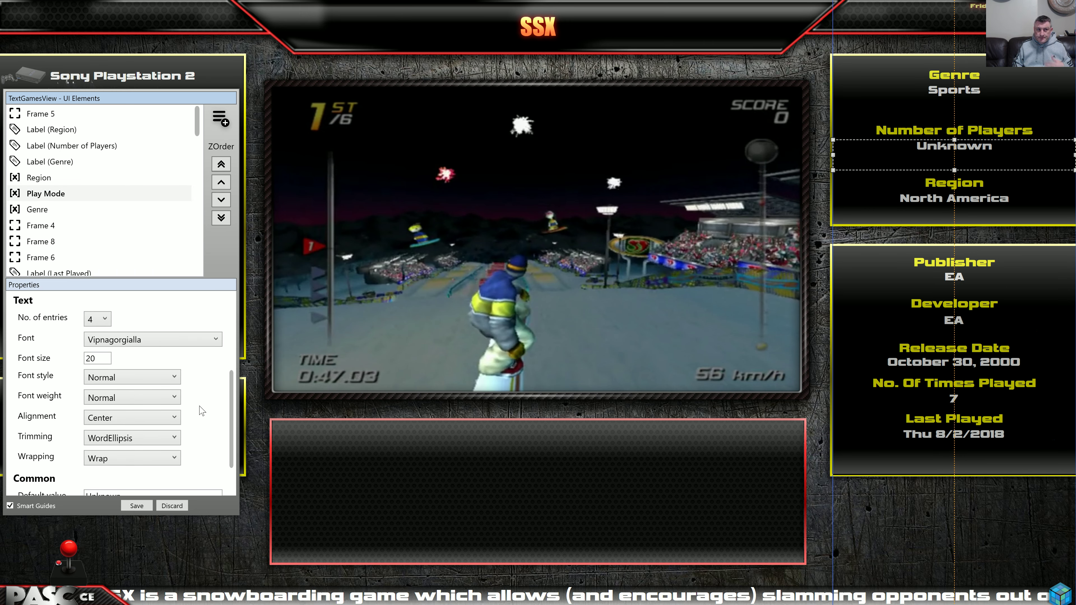
scroll(201, 411, "down", 2)
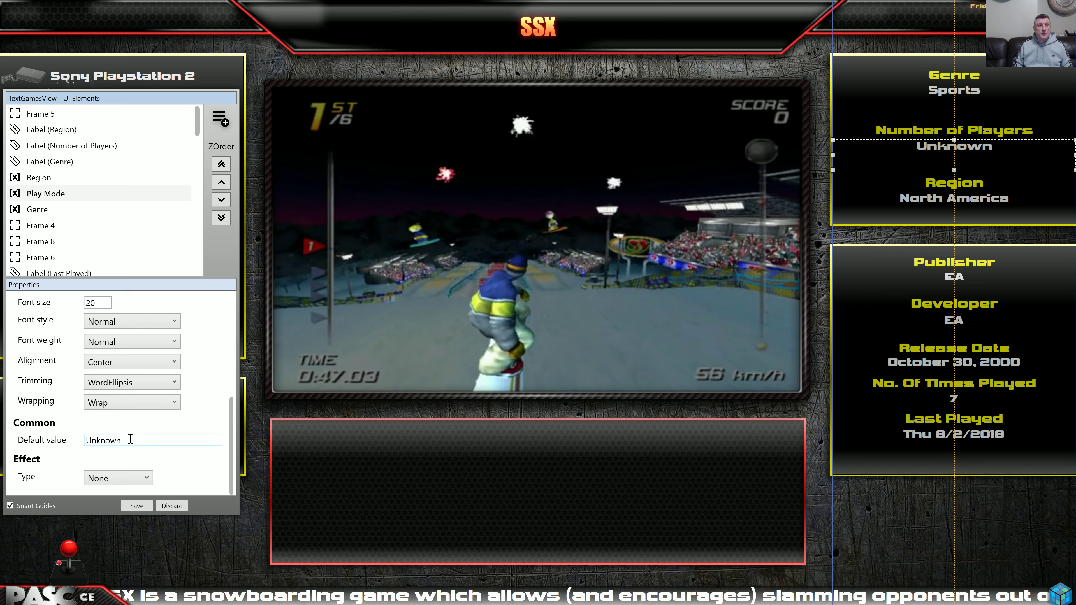
left_click_drag(131, 439, 73, 445)
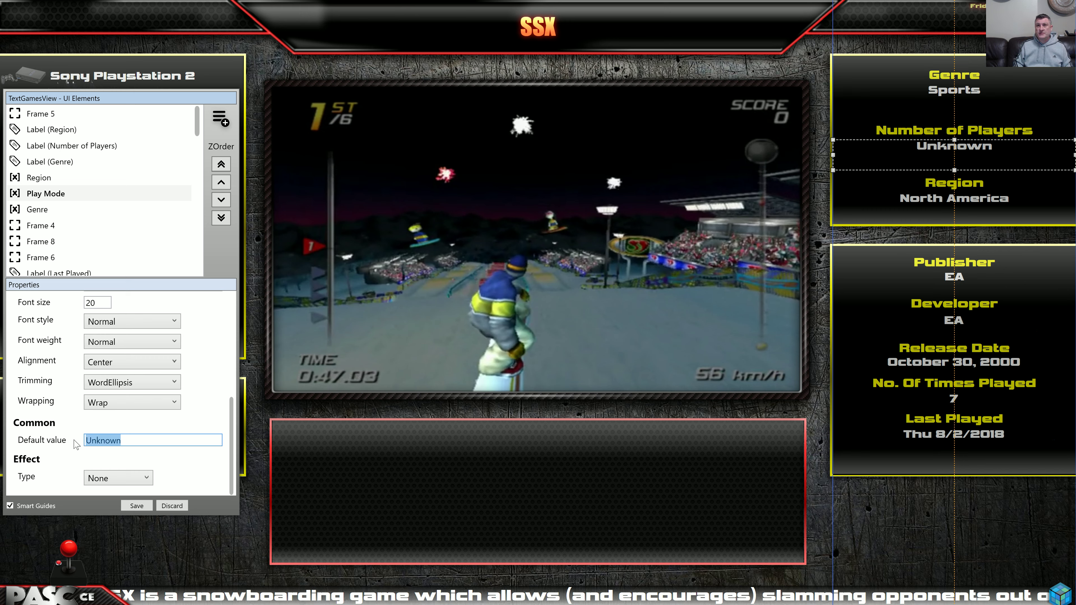
type("?")
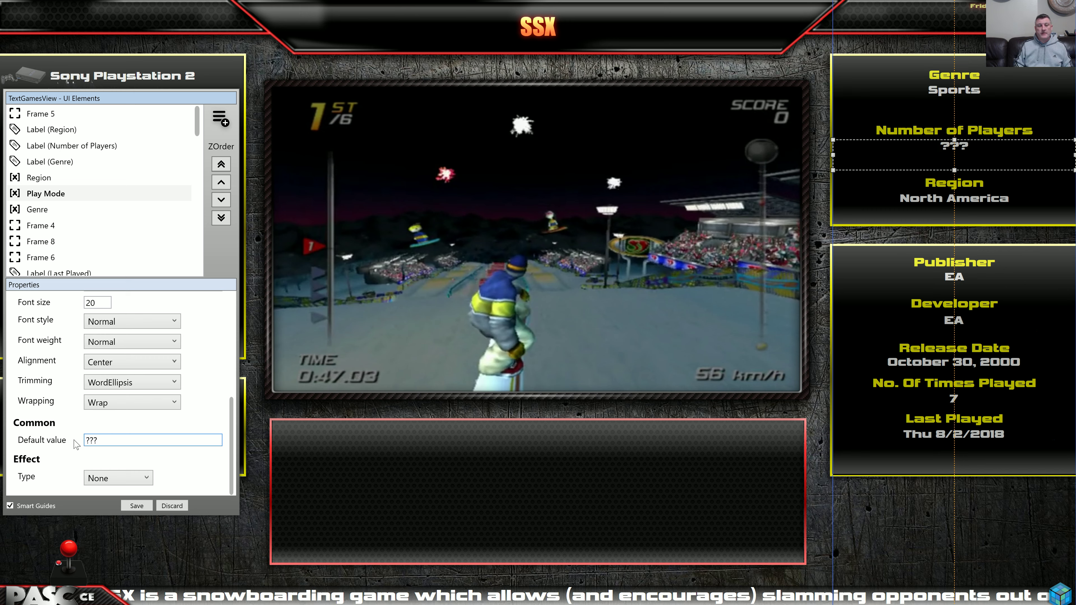
left_click_drag(96, 441, 83, 442)
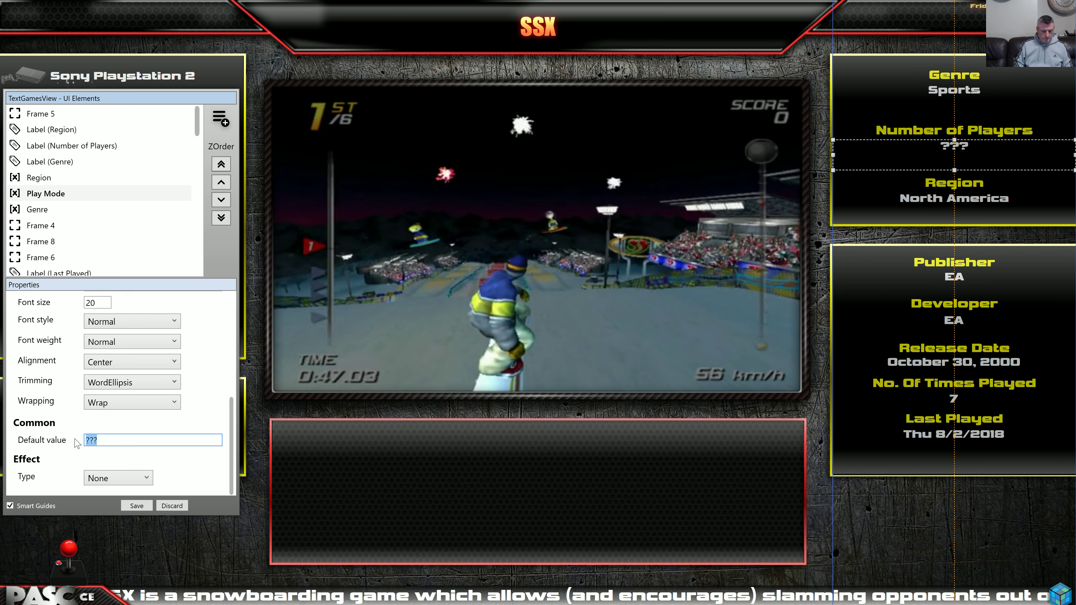
type("?")
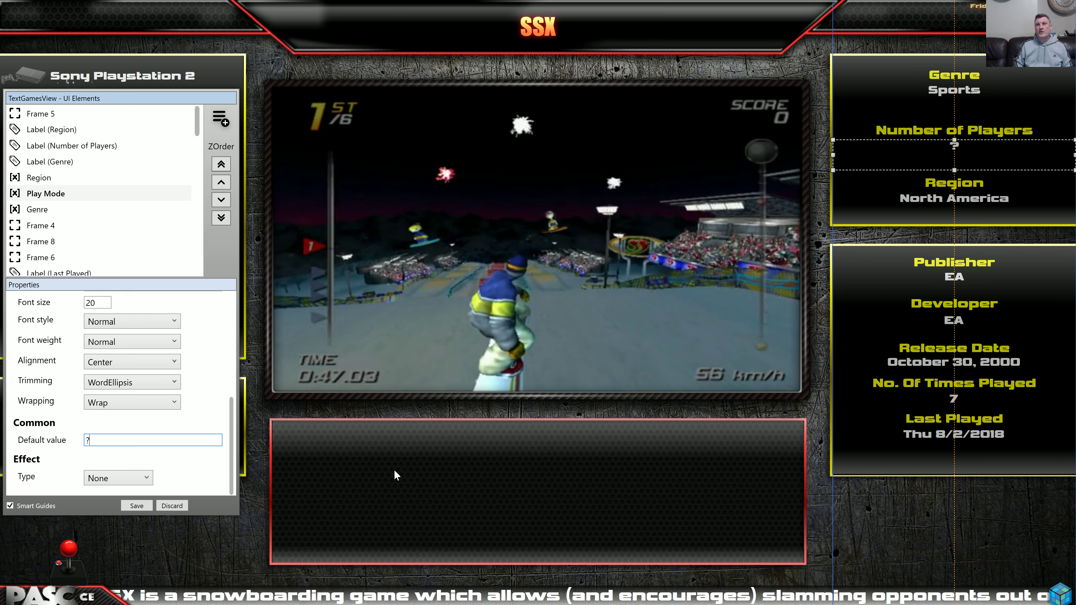
Set the Play Mode element's default value to Unknown.
key("ctrl+a")
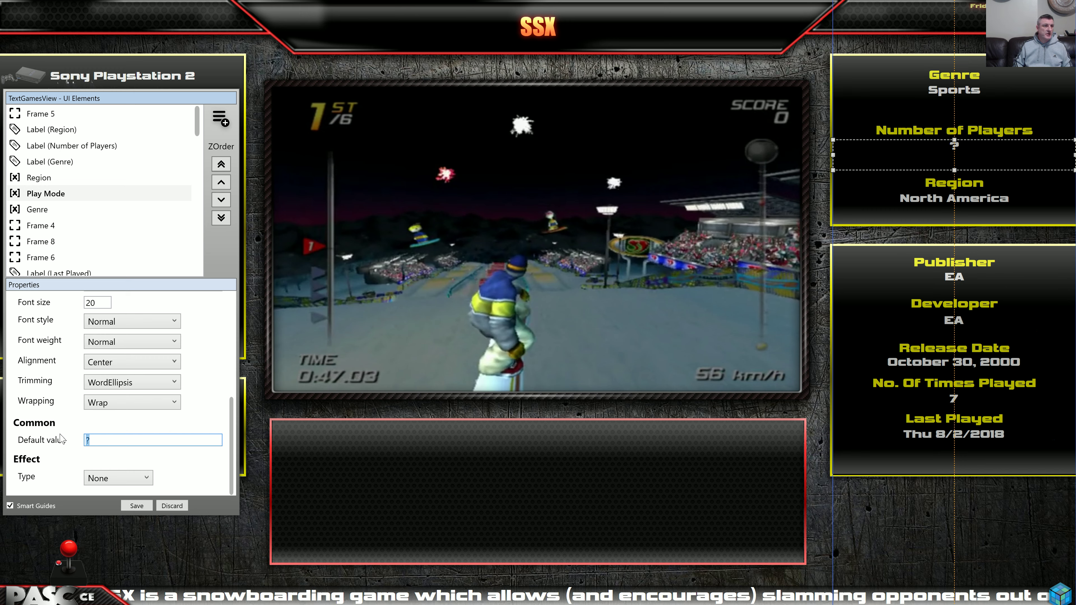
type("Unknown")
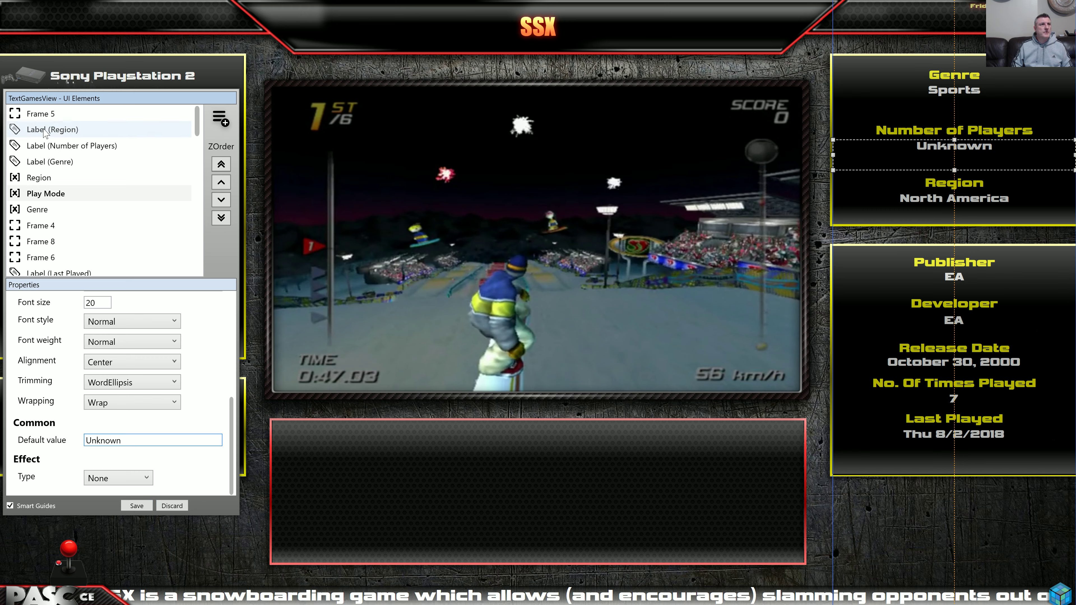
Examine the properties of the Genre label, the Genre element and the Region element, including their text and default values.
left_click(59, 131)
left_click(51, 162)
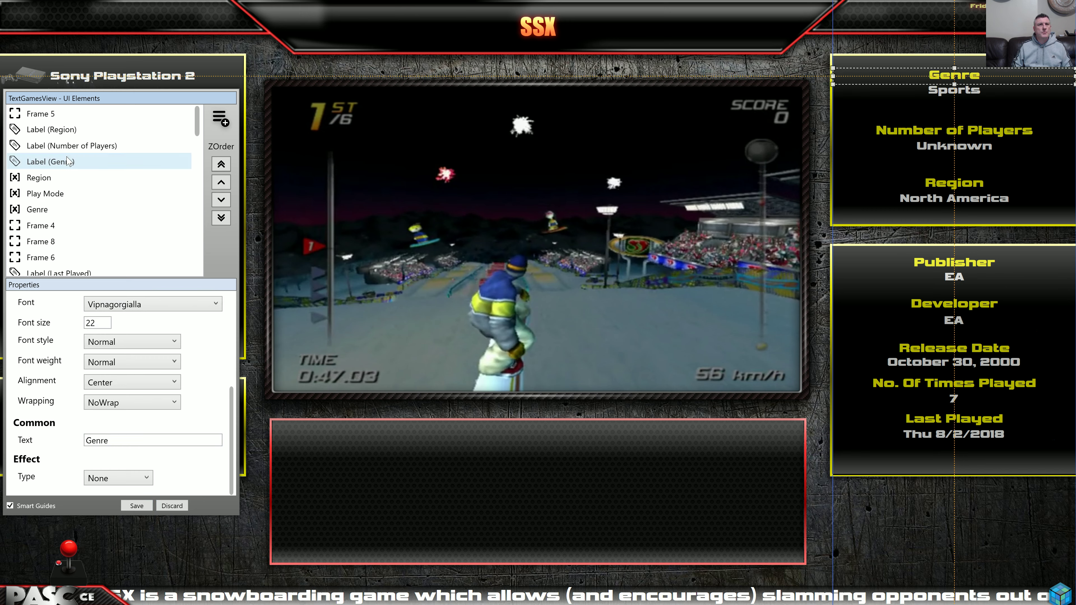
left_click(206, 343)
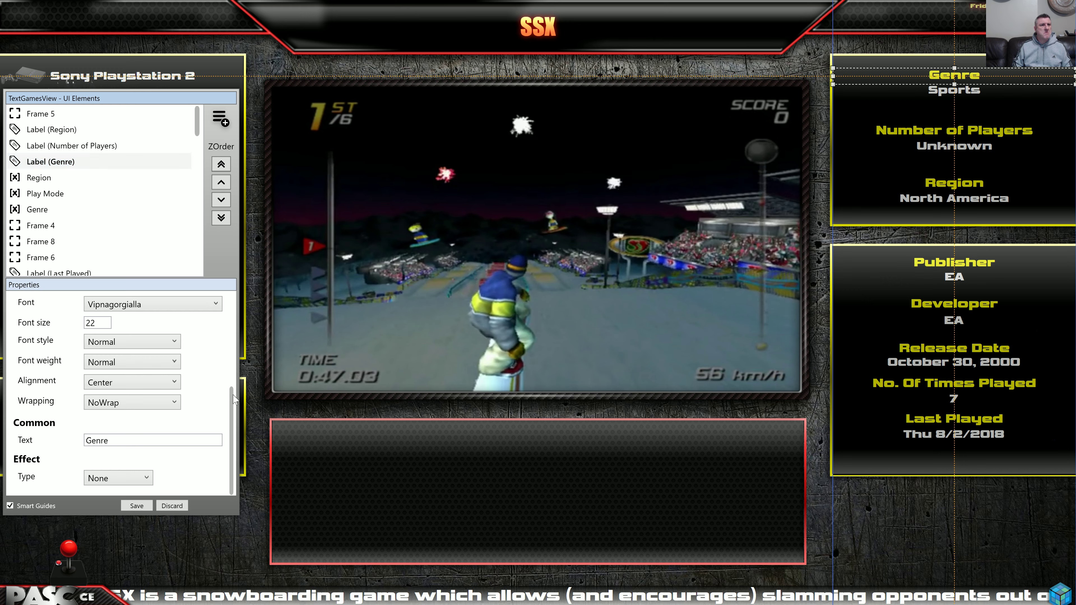
scroll(233, 403, "up", 2)
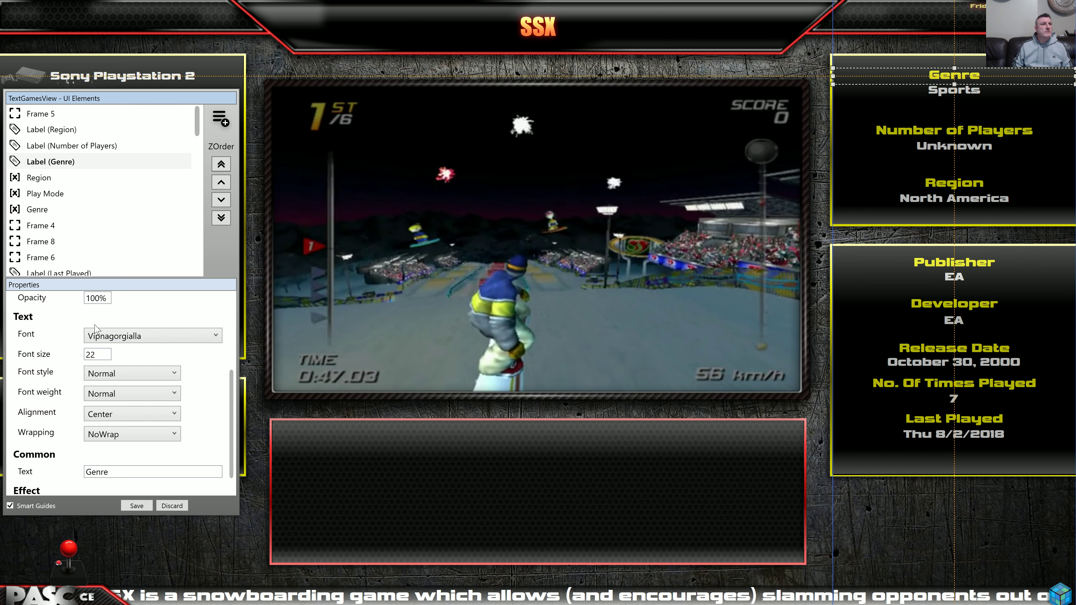
left_click(42, 209)
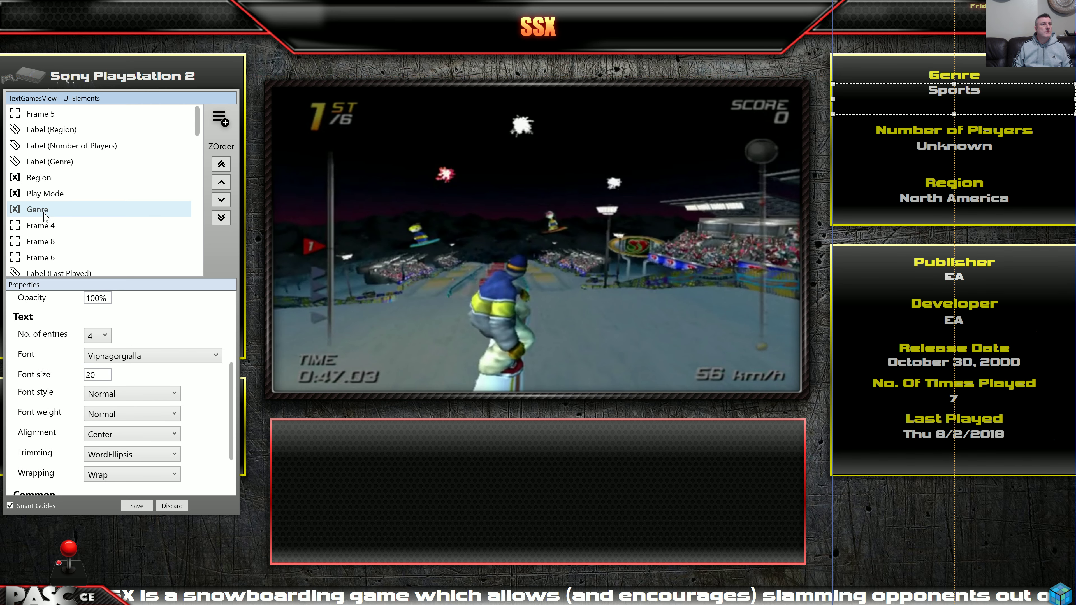
scroll(215, 401, "down", 3)
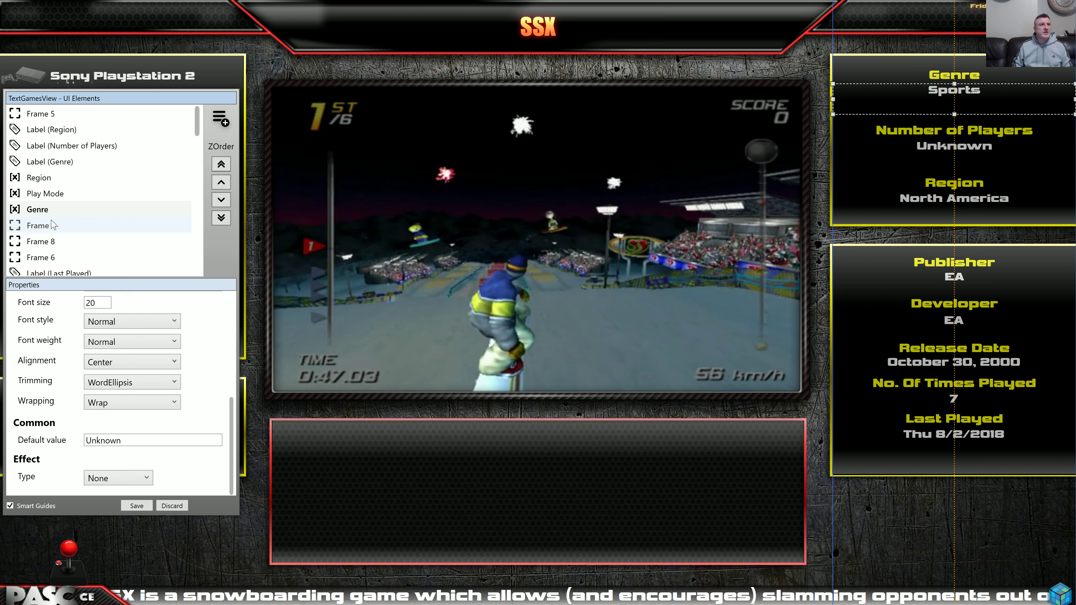
left_click(49, 178)
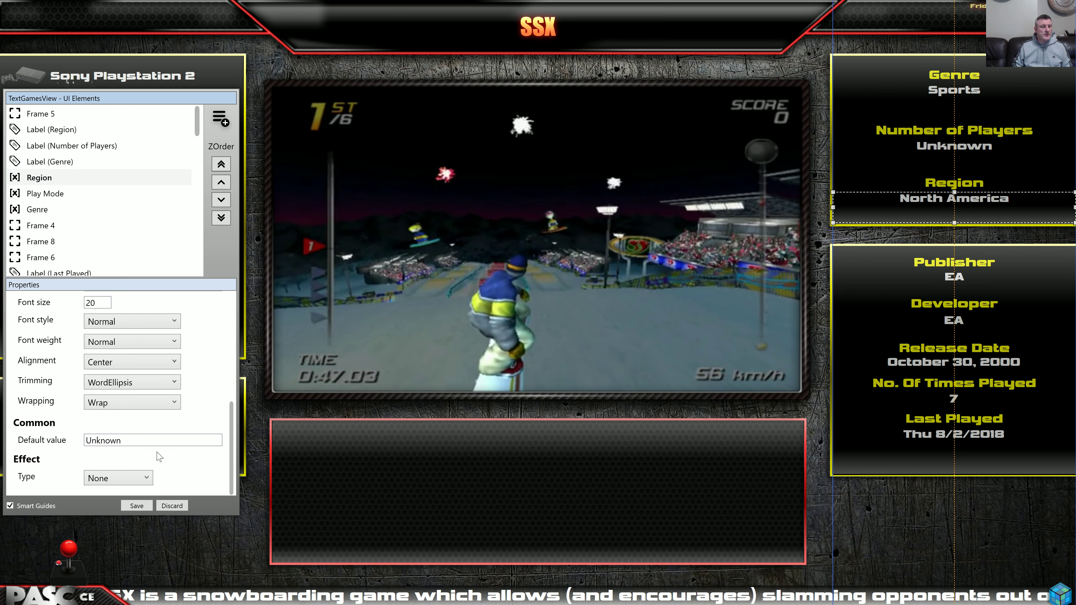
scroll(210, 395, "up", 3)
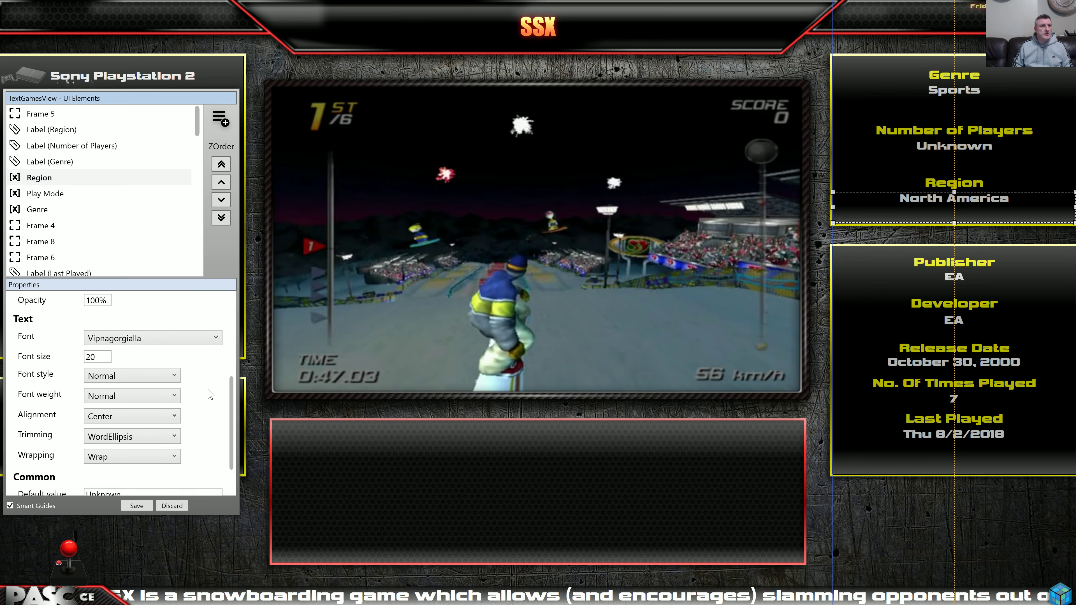
scroll(210, 392, "up", 1)
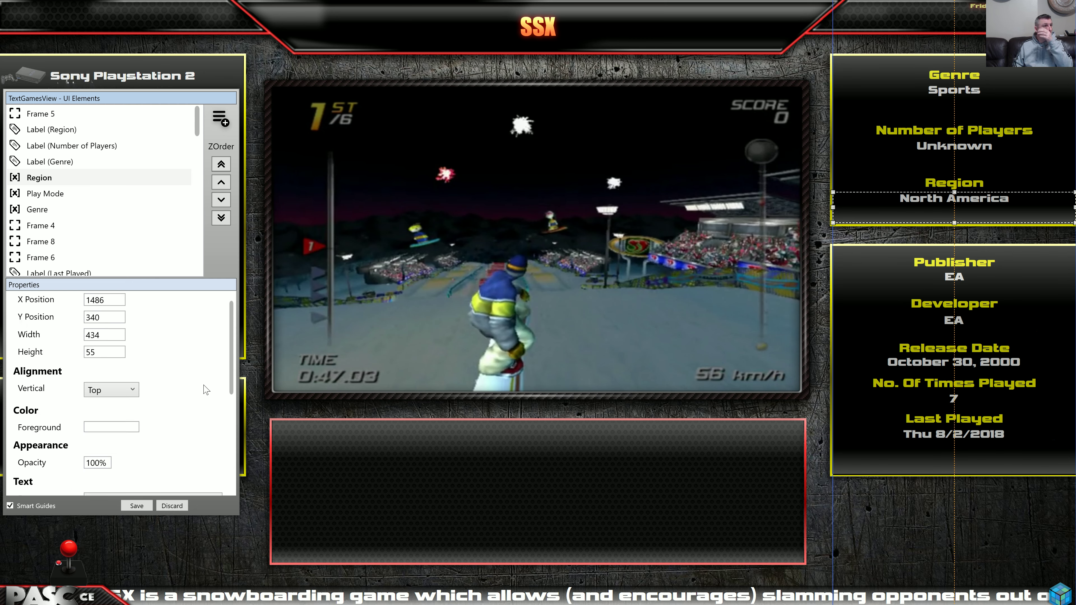
Change the Region element's default value to ?, put it back to Unknown, and discard the editing session.
left_click(64, 178)
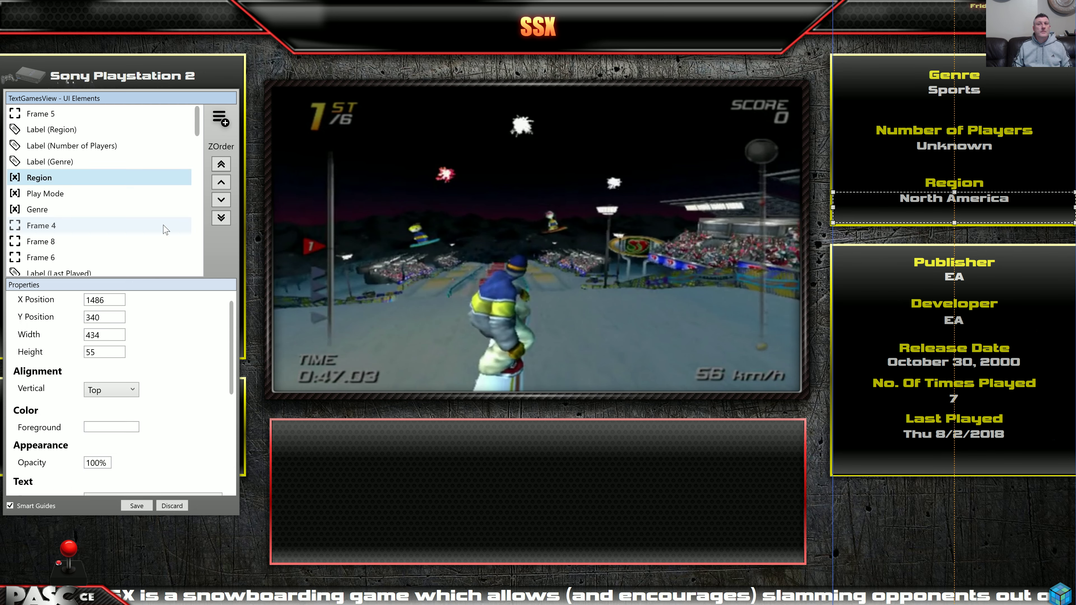
scroll(202, 366, "down", 4)
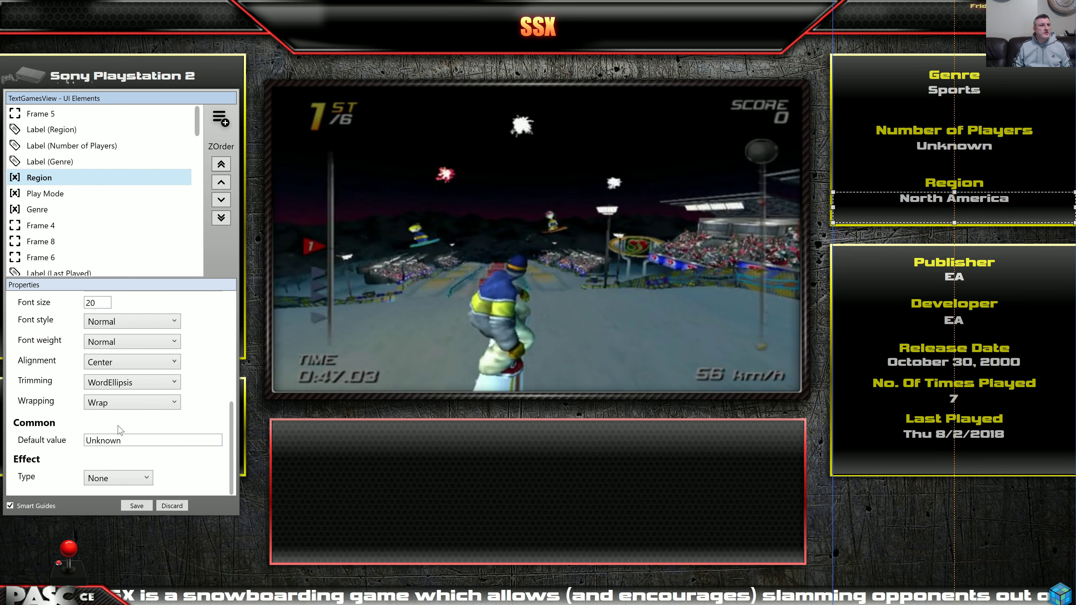
left_click(127, 441)
left_click_drag(127, 441, 71, 449)
type("?")
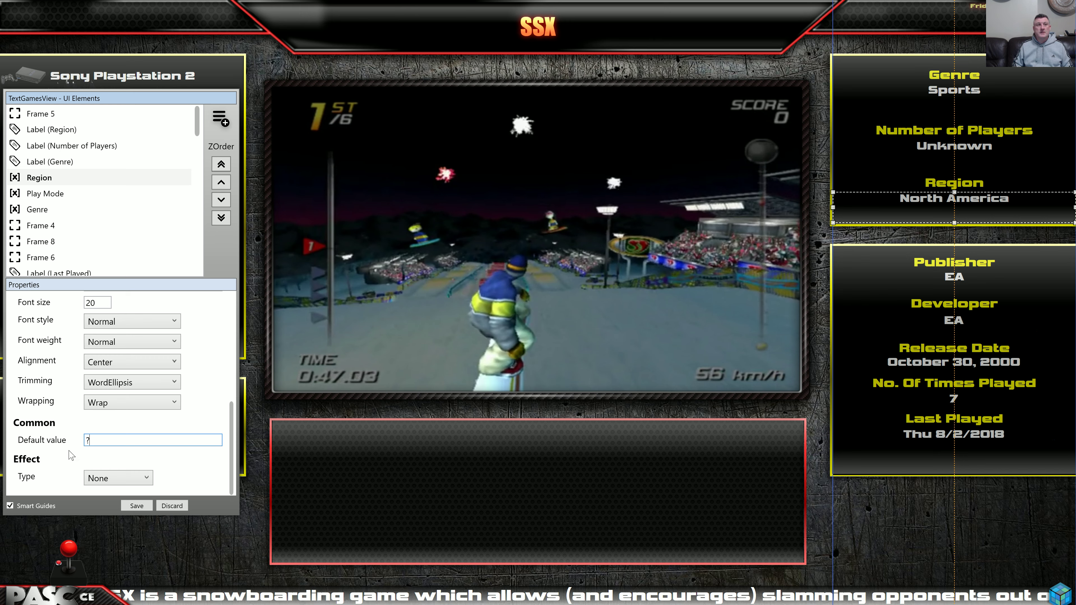
left_click_drag(99, 437, 85, 442)
type("Unknown")
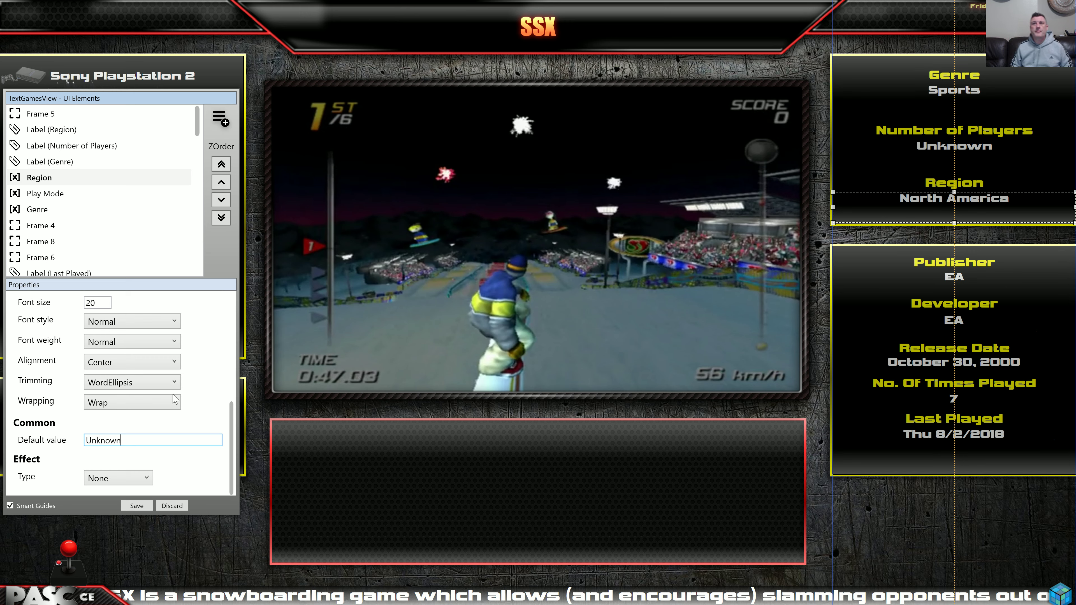
left_click(172, 506)
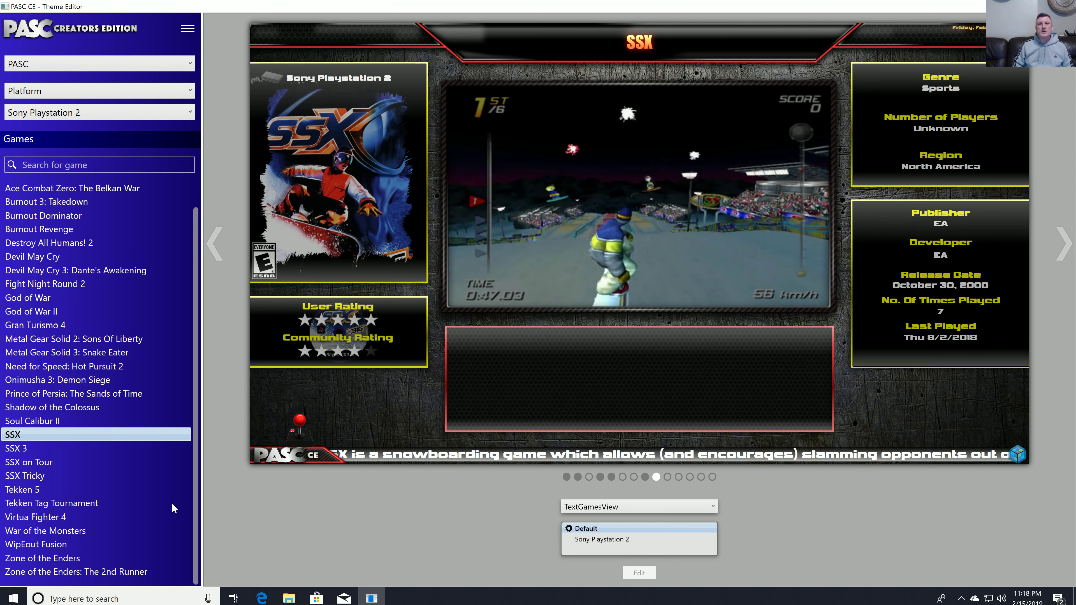
Preview Shadow of the Colossus and open the default TextGamesView layout for editing.
left_click(97, 407)
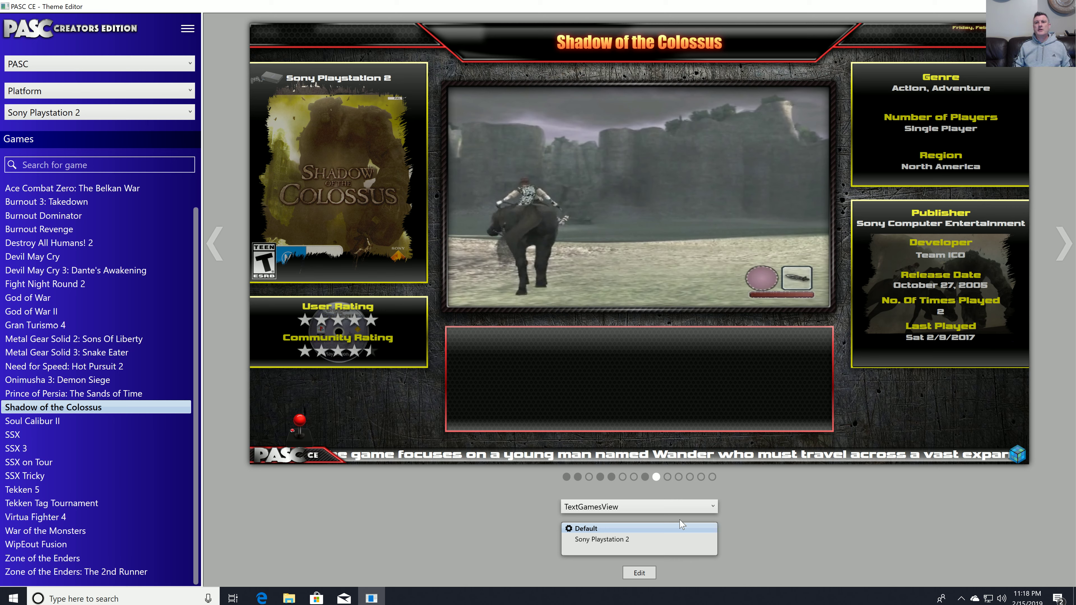
left_click(639, 573)
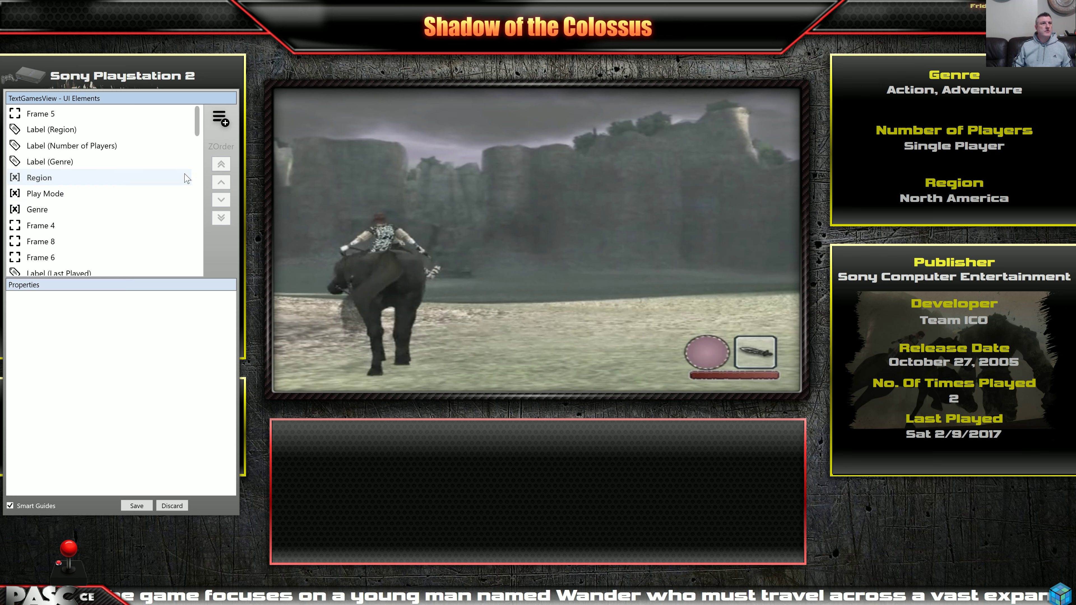
Add a Clear Logo element, resize it to about 220 by 162, and place it below the frame with the publisher details.
left_click(227, 119)
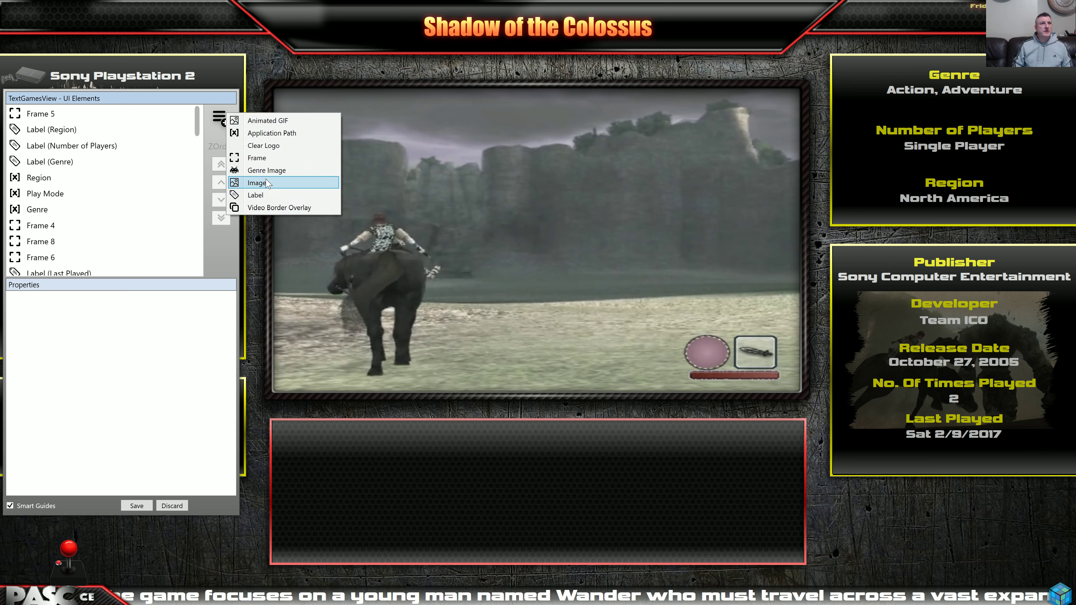
left_click(271, 146)
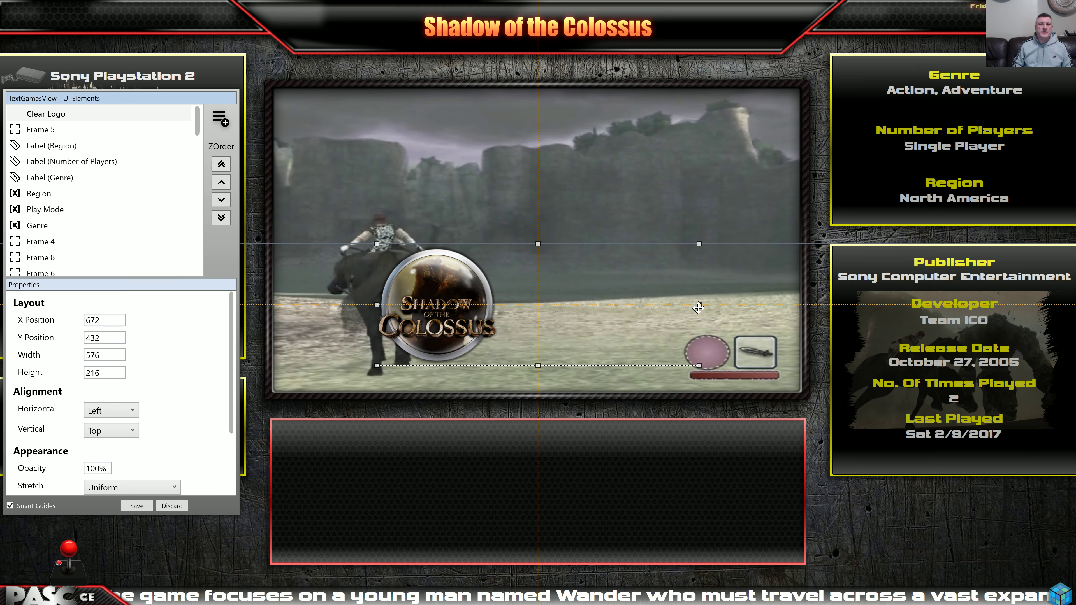
left_click_drag(700, 304, 939, 500)
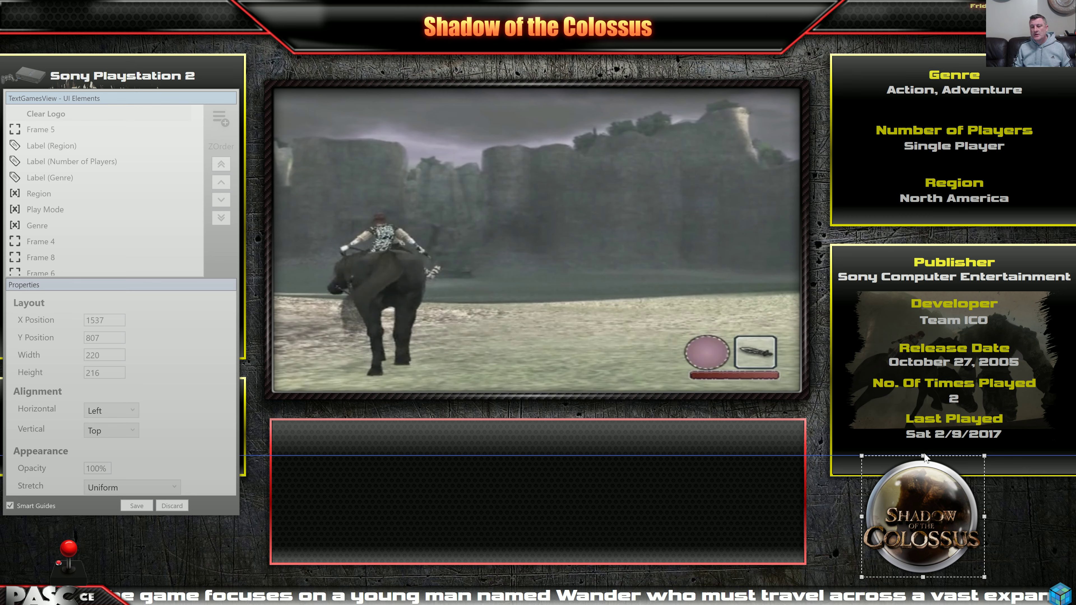
left_click_drag(923, 455, 923, 486)
left_click_drag(914, 522, 937, 525)
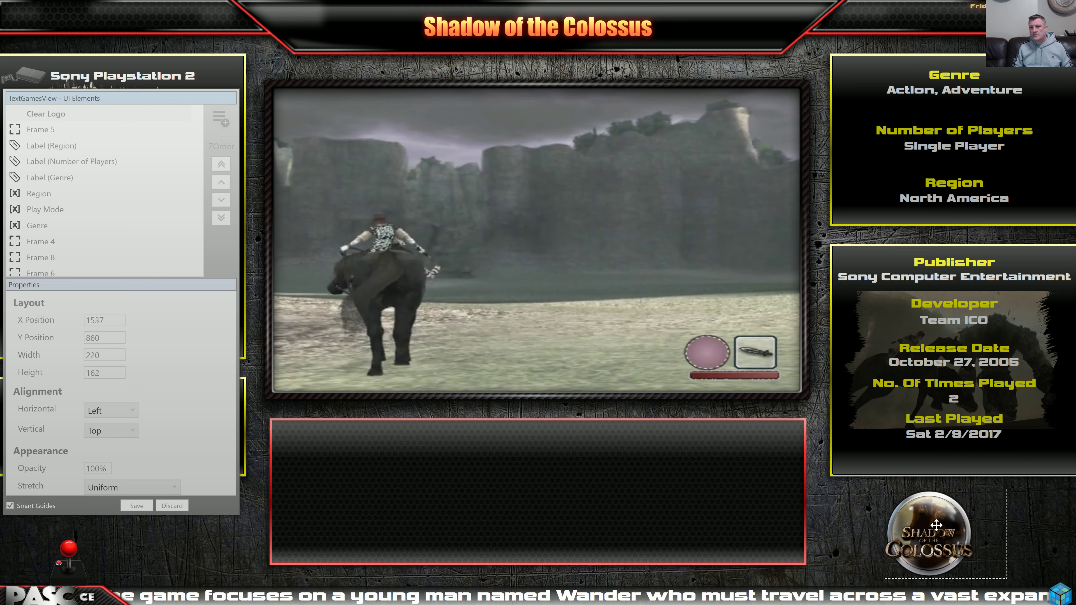
right_click(937, 526)
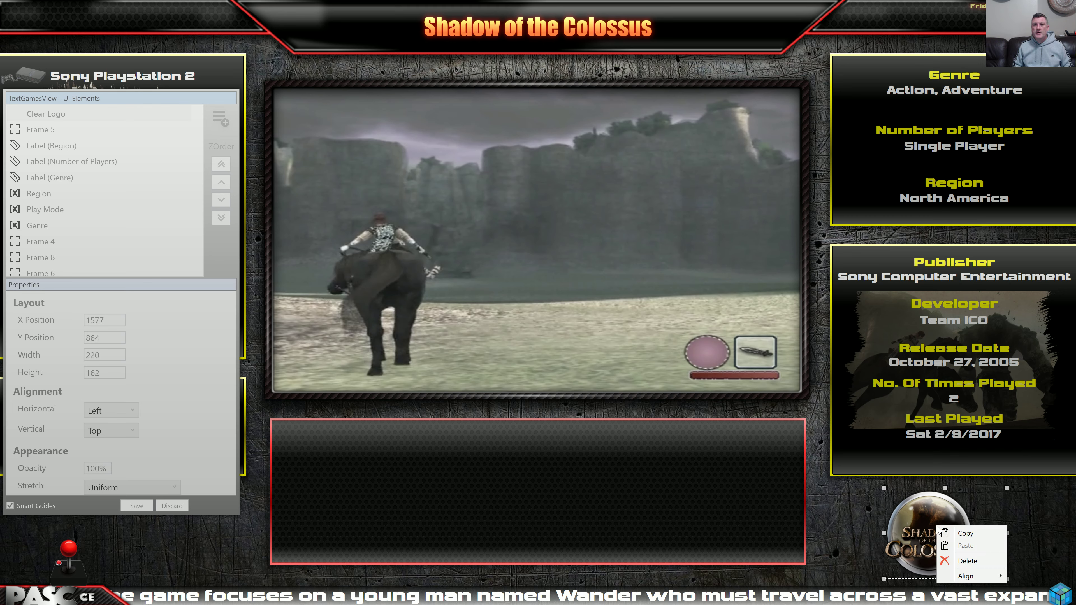
left_click(920, 521)
Set the Clear Logo's horizontal and vertical alignment to Center and look at its stretch options.
left_click(123, 411)
left_click(109, 437)
left_click(106, 430)
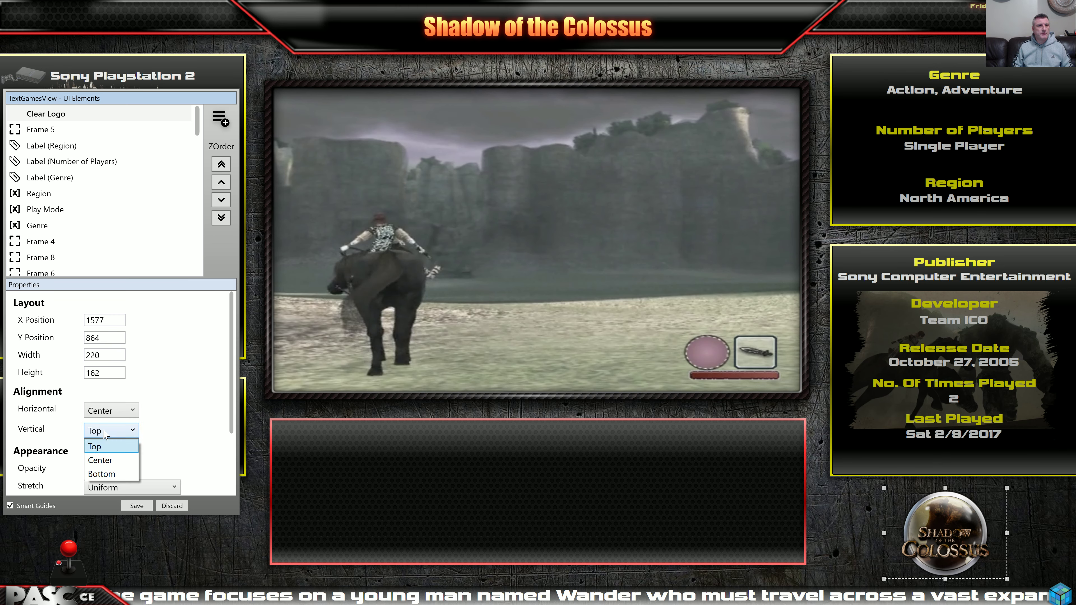
left_click(103, 458)
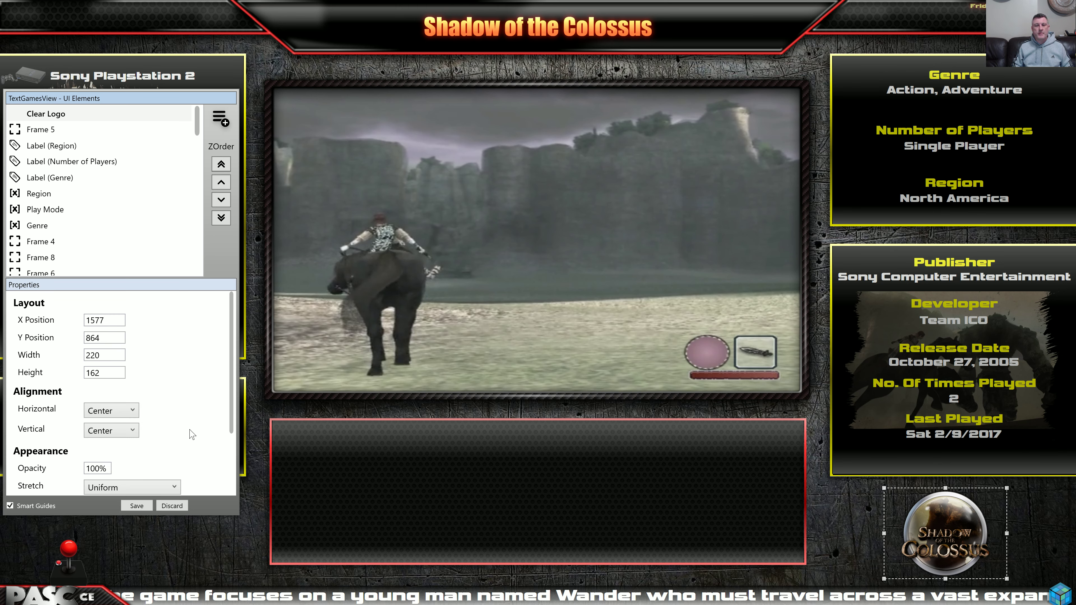
scroll(191, 434, "down", 2)
left_click(129, 433)
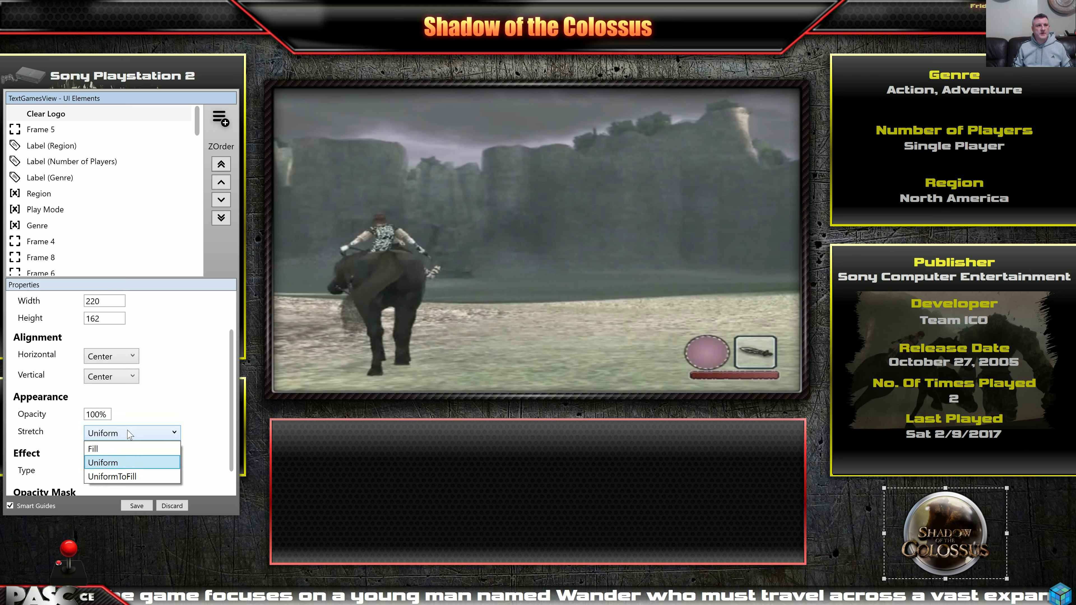
left_click(164, 401)
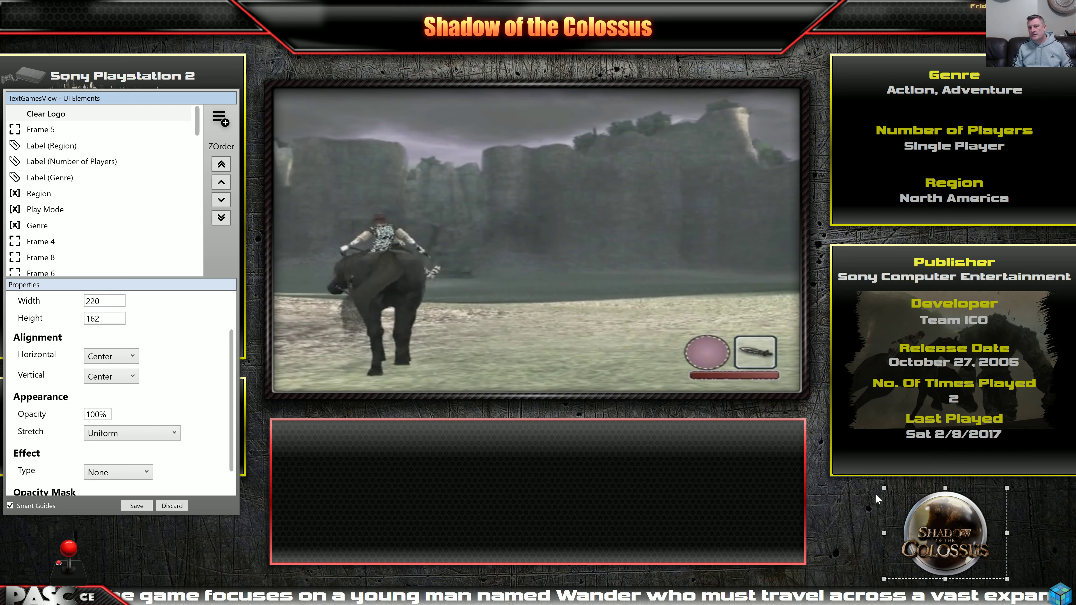
Shrink the Clear Logo to about 173 by 140 and delete it from the layout.
left_click_drag(885, 489, 911, 501)
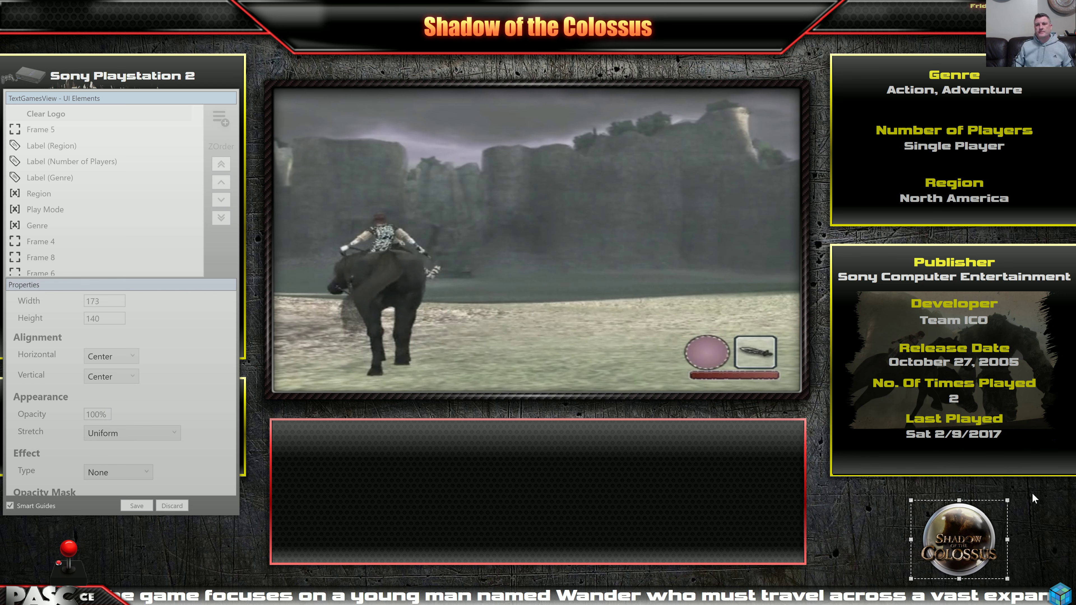
key("Delete")
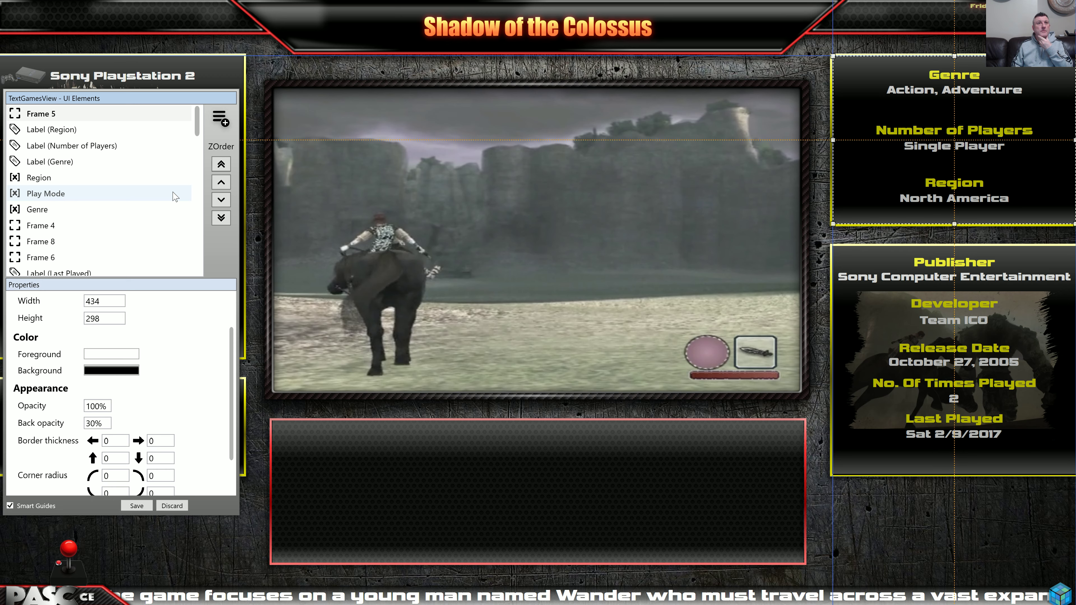
Select the Title element of the TextGamesView layout, which lies behind the Banner Frame - Glass image.
left_click(446, 28)
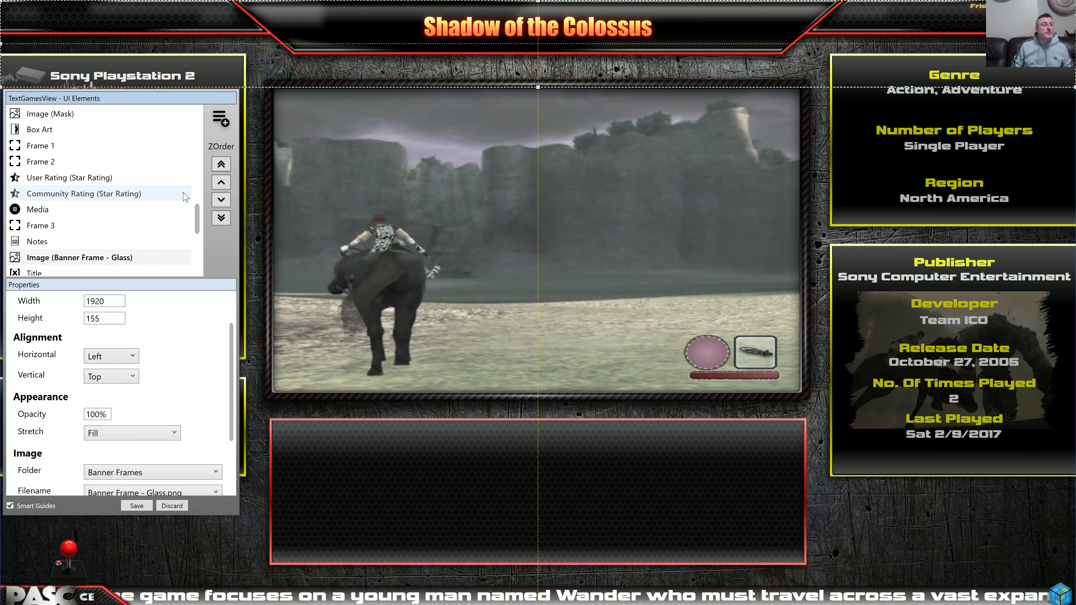
scroll(185, 197, "up", 6)
scroll(187, 197, "up", 1)
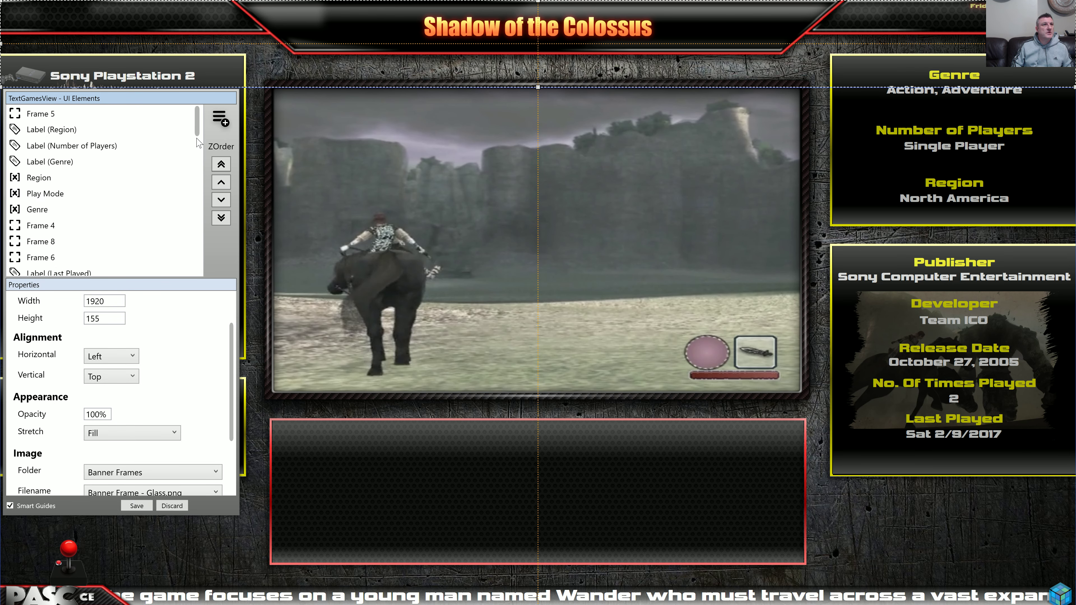
left_click_drag(200, 136, 253, 273)
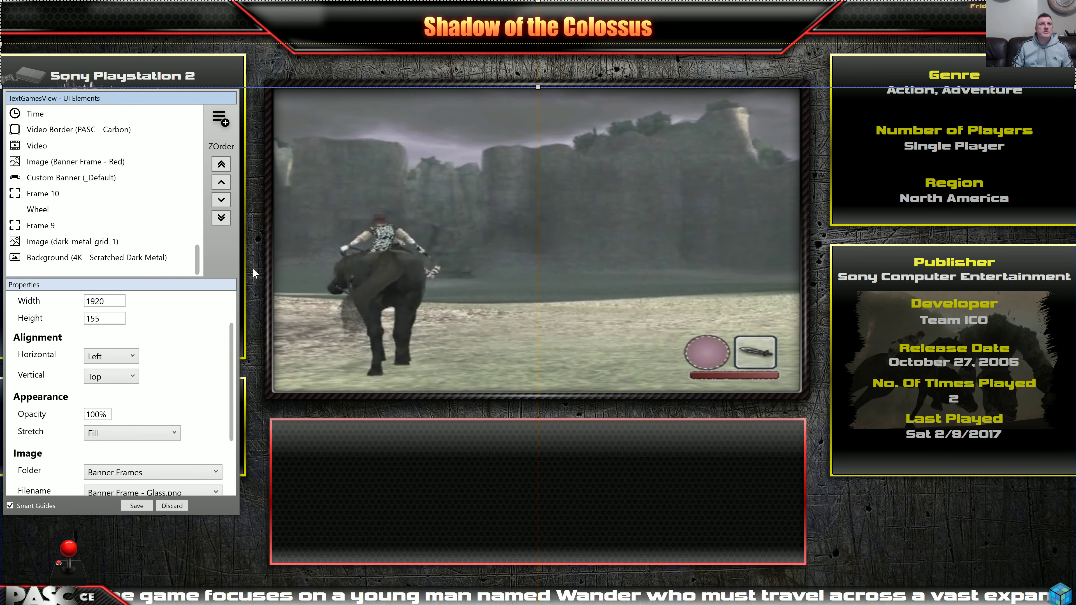
left_click_drag(254, 273, 251, 259)
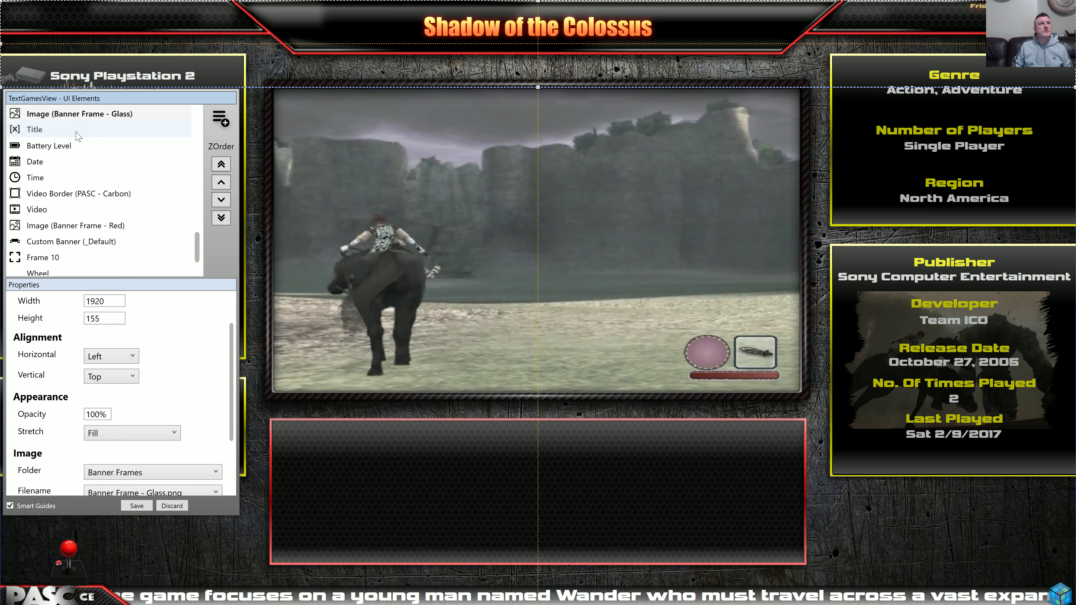
left_click(76, 134)
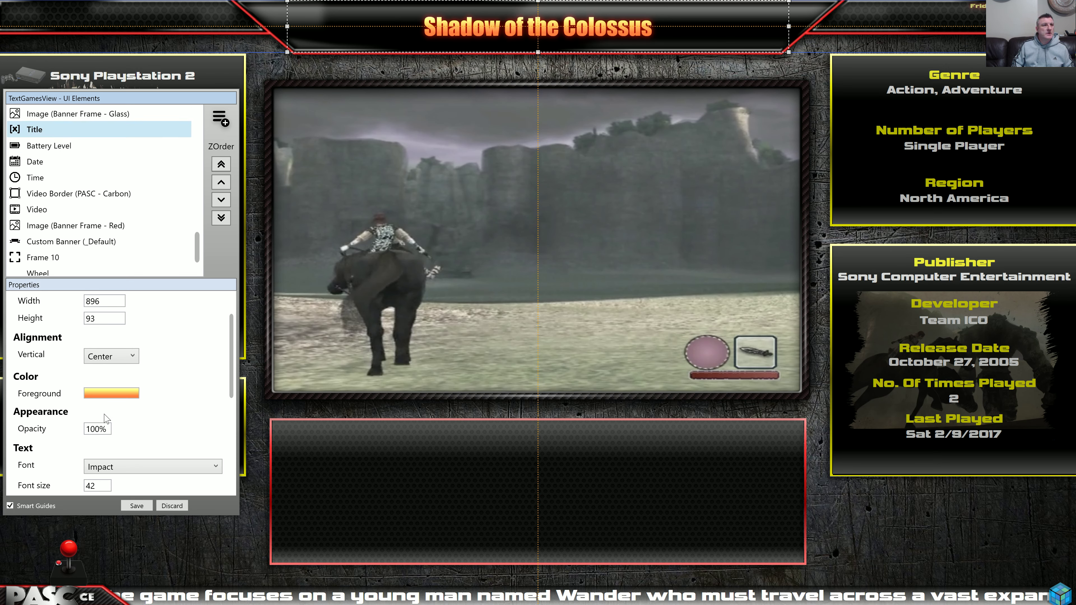
Try a Solid foreground fill for the Title, look through the custom and named colors, and return to Linear gradient.
left_click(104, 393)
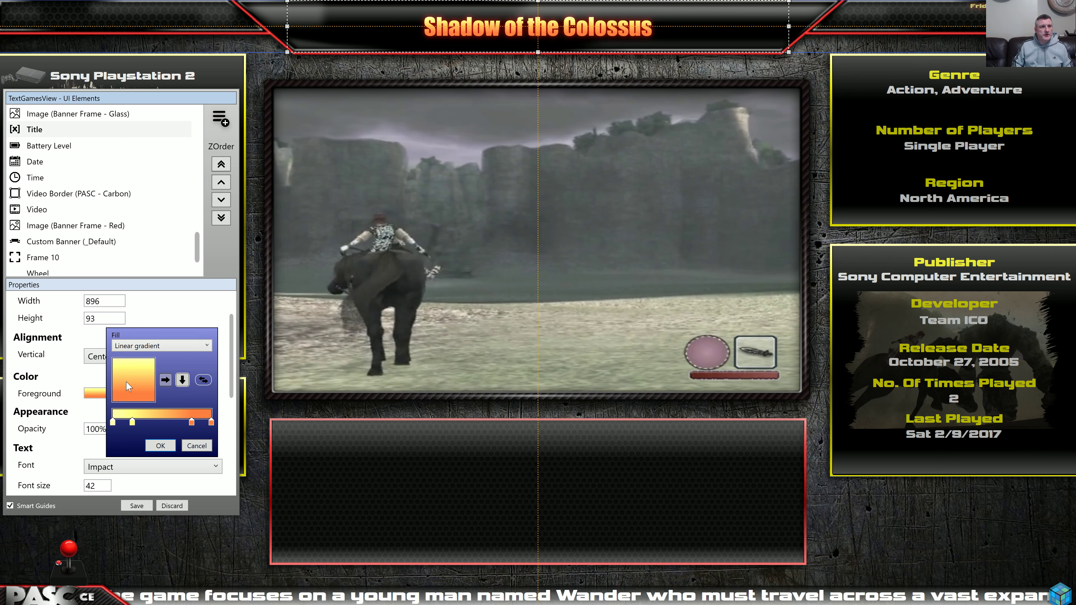
left_click(136, 346)
left_click(135, 360)
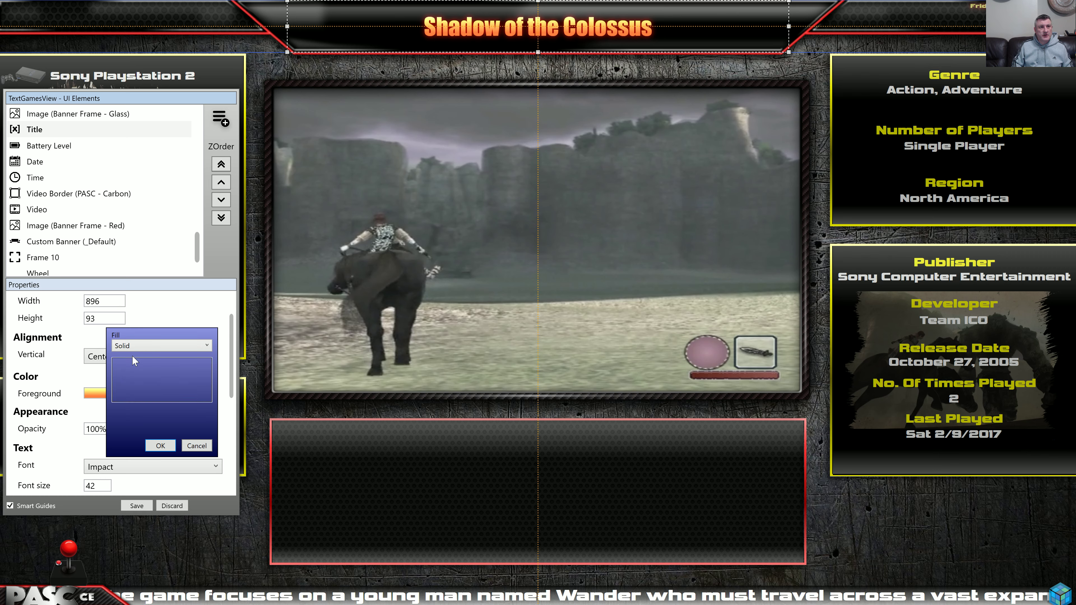
left_click(160, 379)
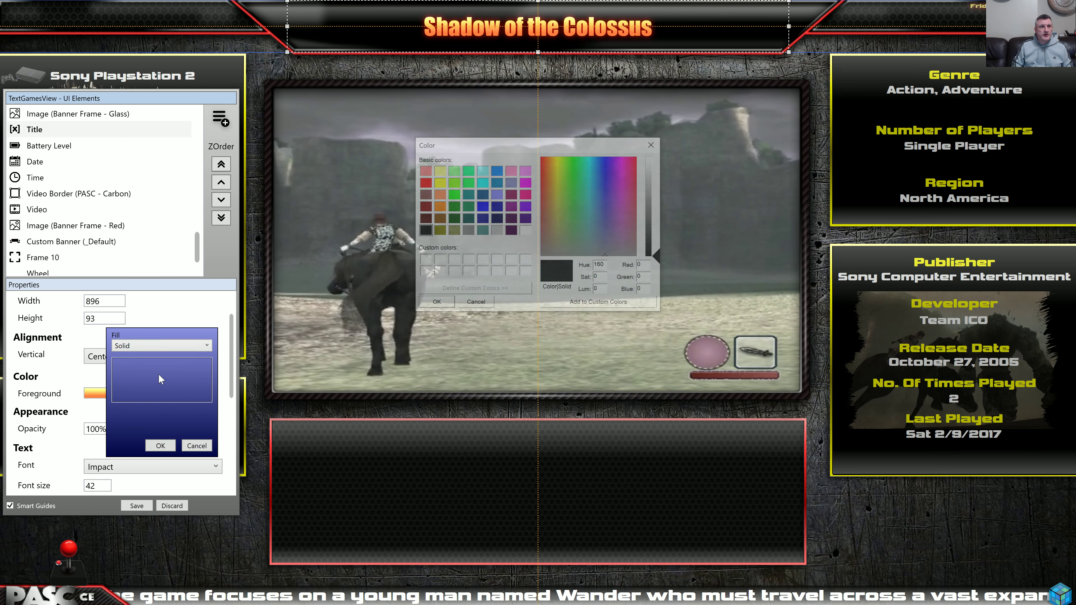
left_click(471, 304)
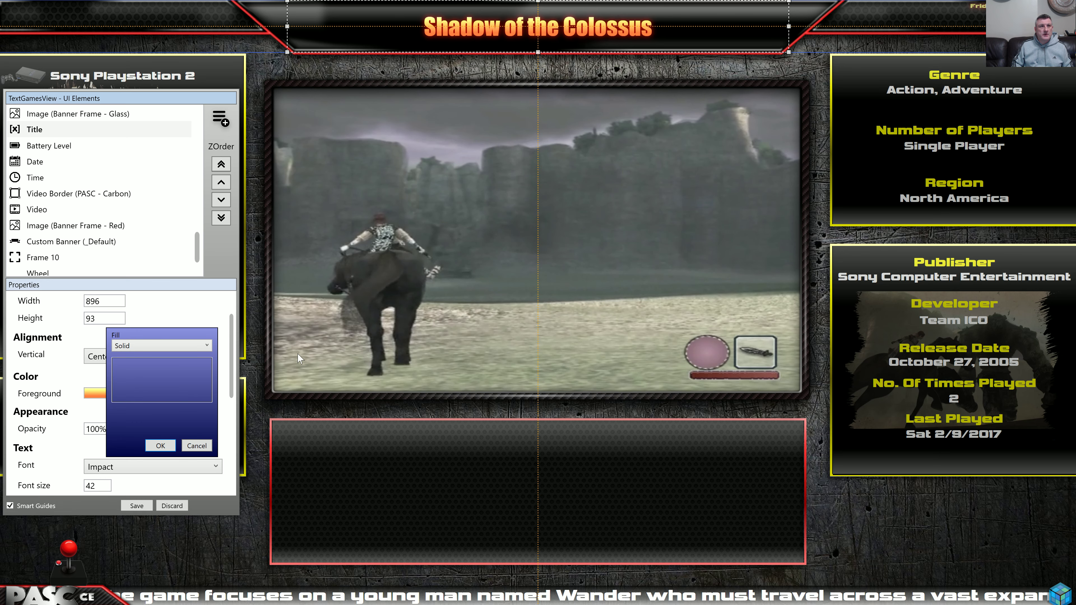
right_click(169, 382)
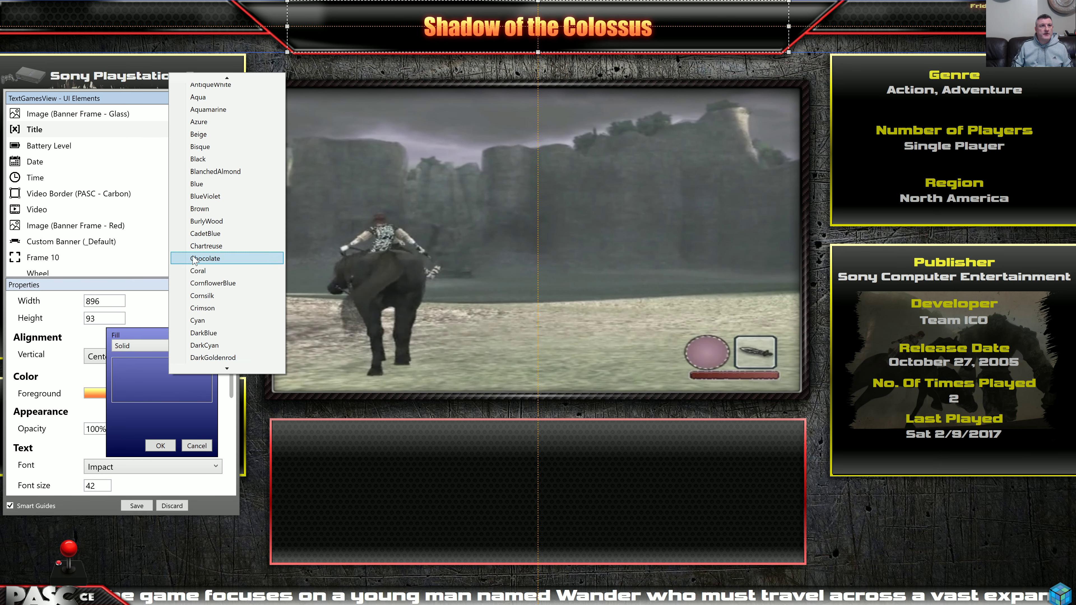
left_click(213, 369)
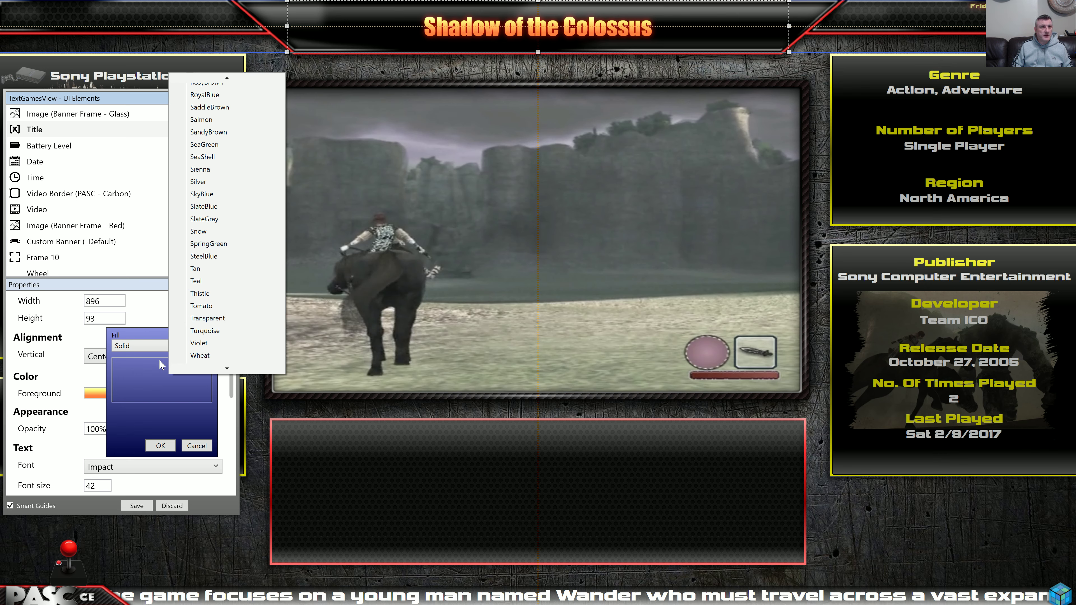
left_click(141, 351)
left_click(141, 372)
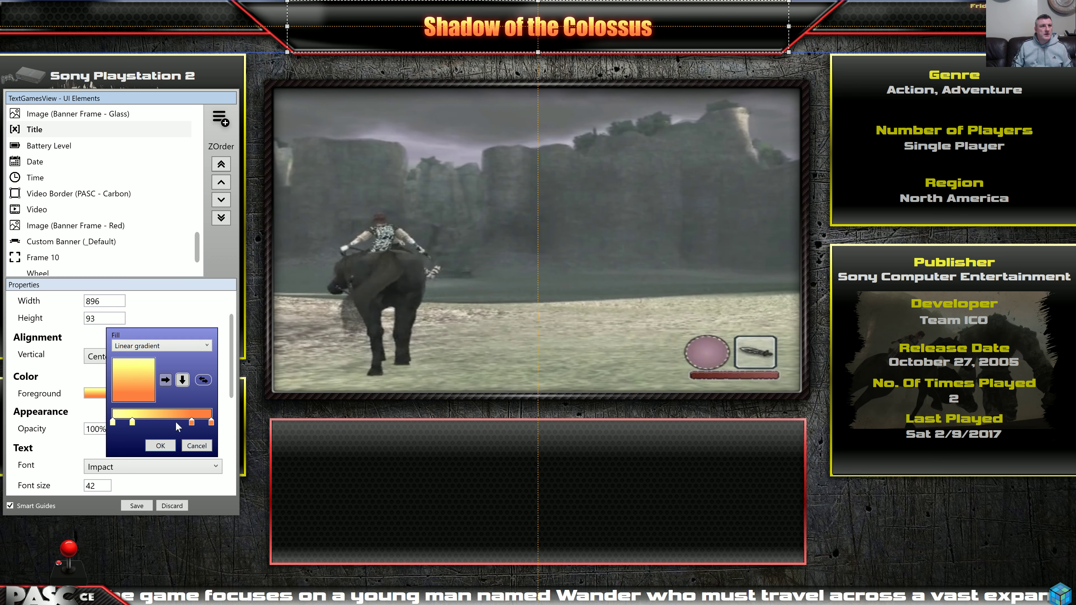
Make the last stop of the Title's foreground gradient Transparent and shift the orange stop toward the middle.
left_click(212, 424)
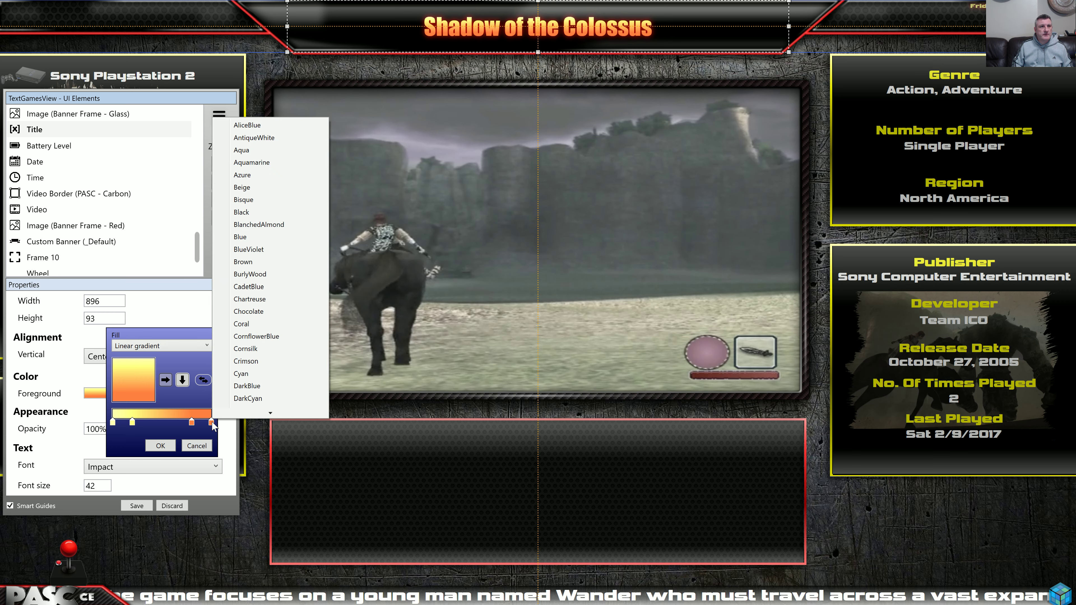
scroll(238, 406, "down", 7)
scroll(240, 393, "down", 7)
scroll(242, 399, "down", 20)
scroll(243, 397, "down", 2)
left_click(262, 327)
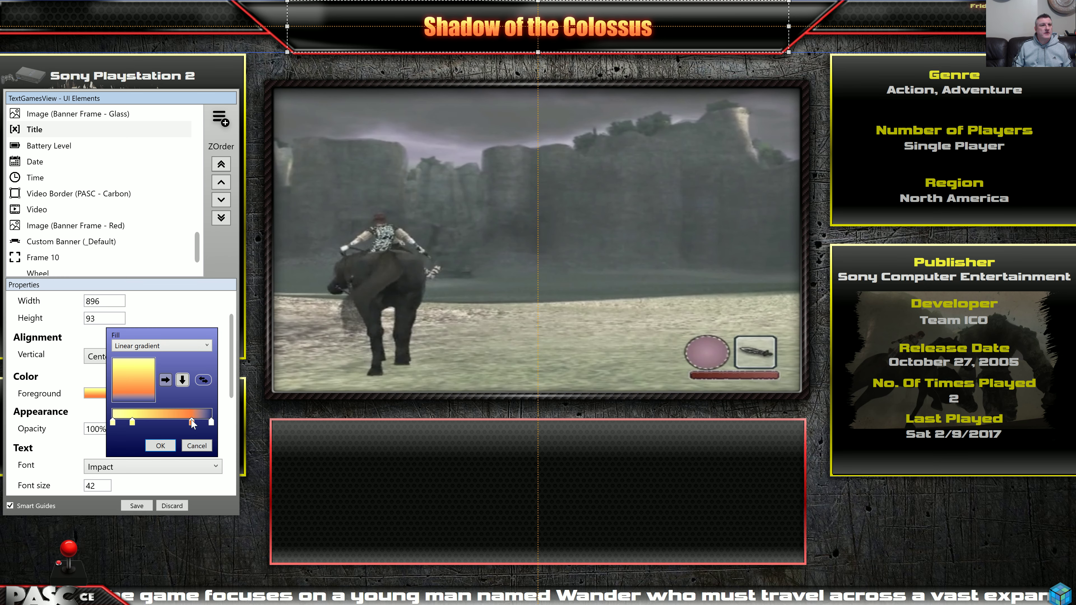
left_click_drag(192, 423, 174, 423)
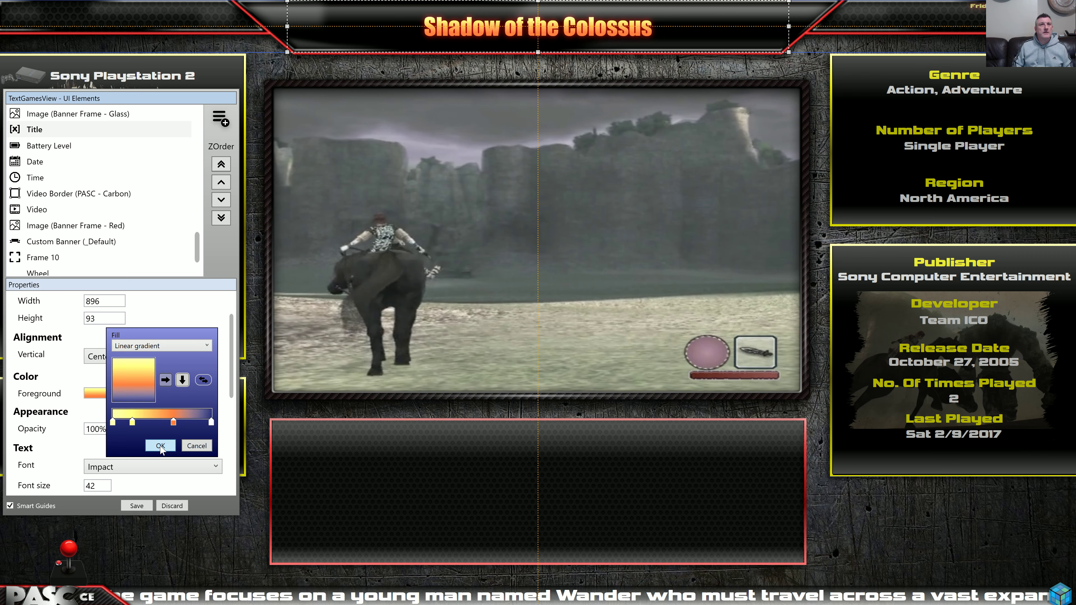
left_click(160, 446)
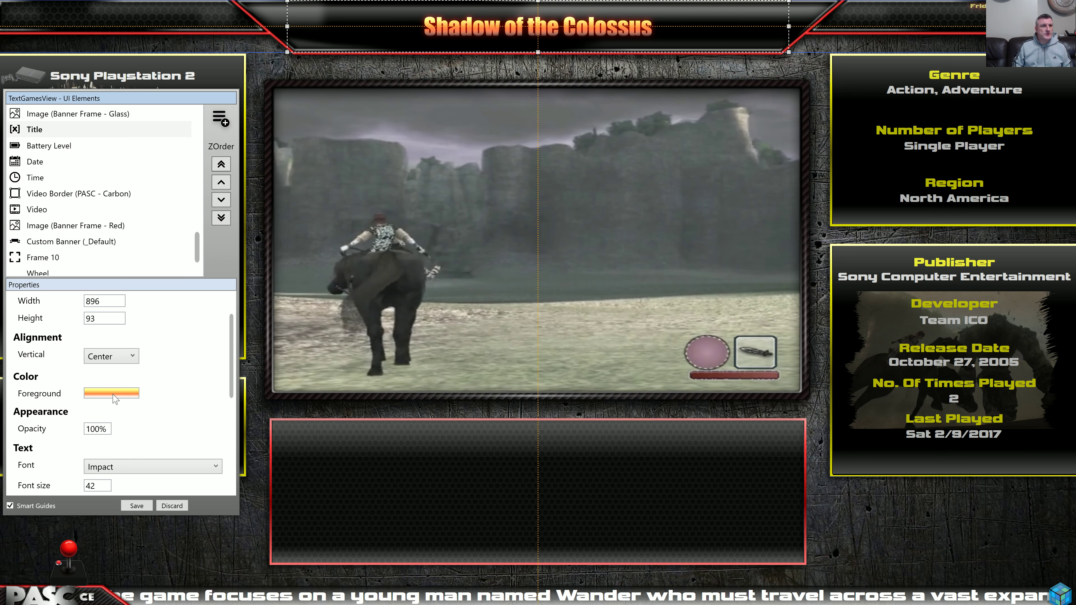
Try moving the Title gradient's orange stop to 81% and adjusting its second yellow stop, and cancel the fill changes.
left_click(113, 395)
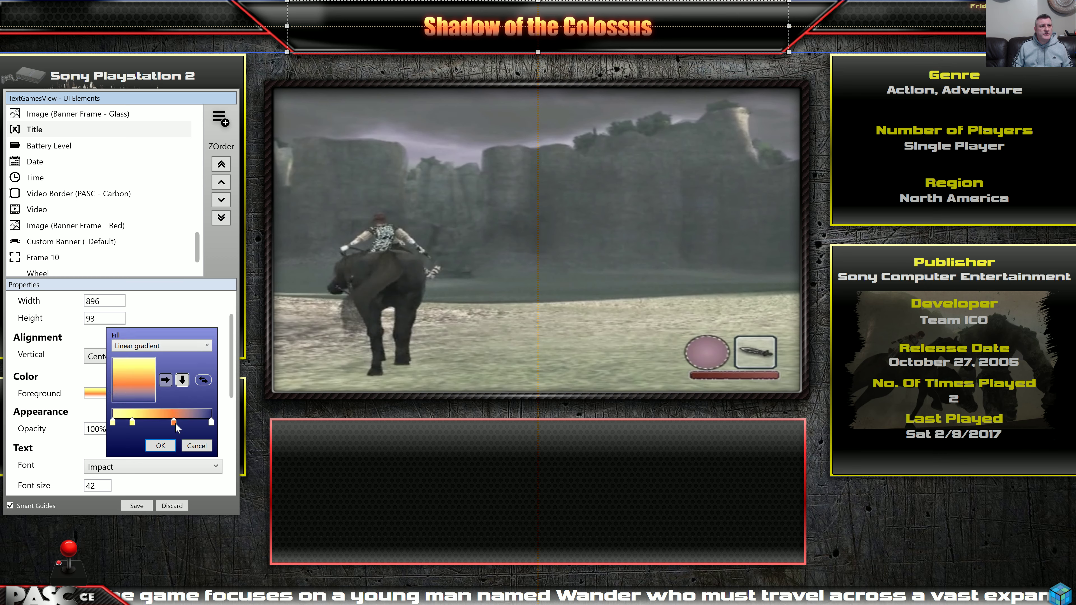
left_click_drag(175, 428, 194, 448)
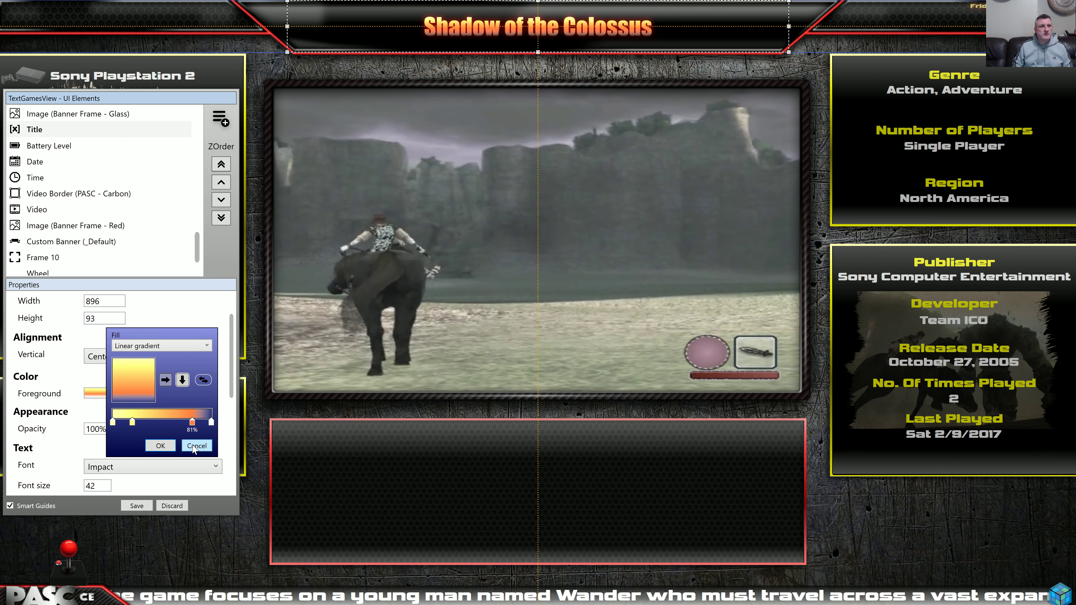
left_click_drag(193, 446, 192, 446)
mouse_move(133, 425)
left_mouse_down()
mouse_move(144, 445)
mouse_move(134, 442)
left_mouse_up()
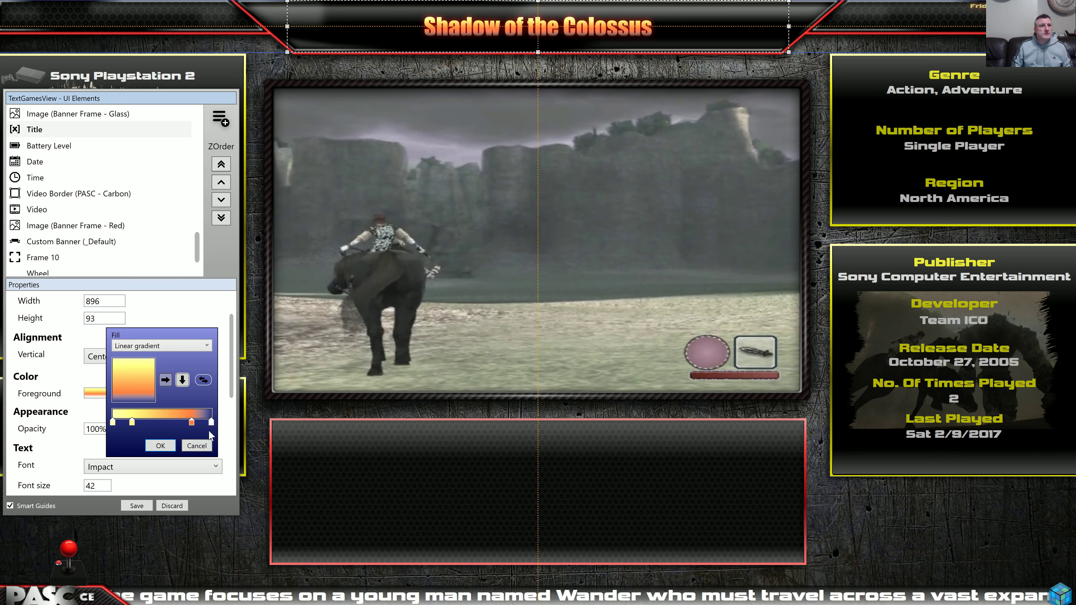
left_click(203, 447)
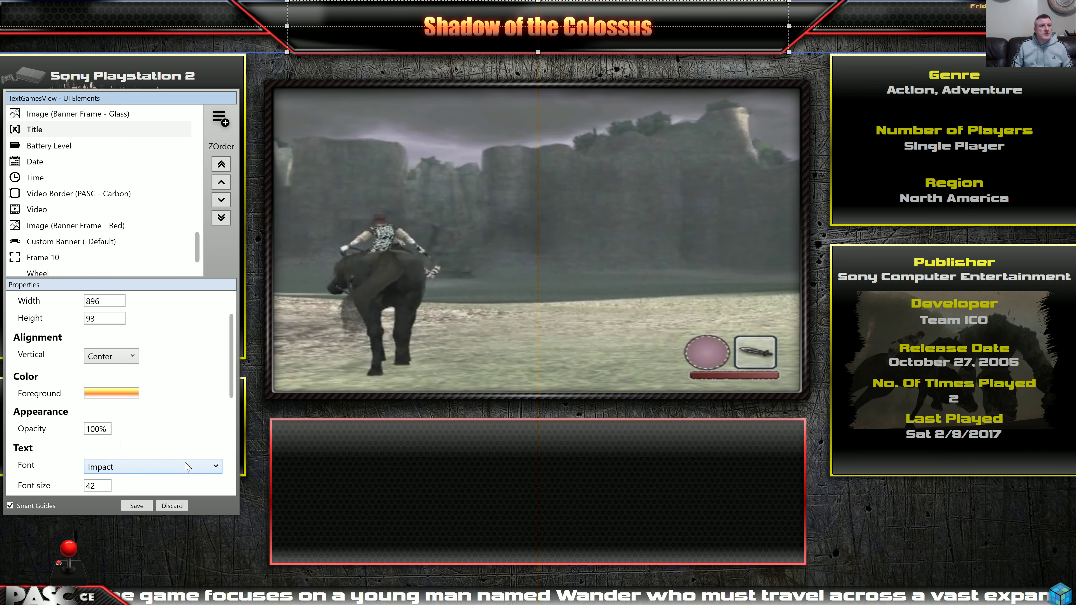
Discard the TextGamesView edits without saving and switch to the Faeran Illuminate theme.
left_click(175, 506)
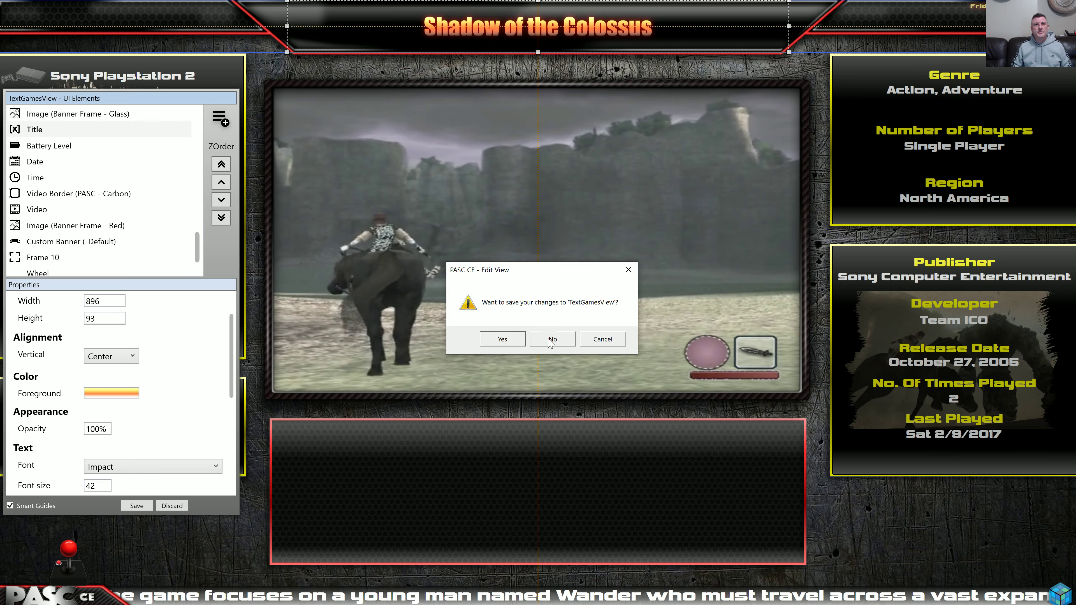
left_click(551, 339)
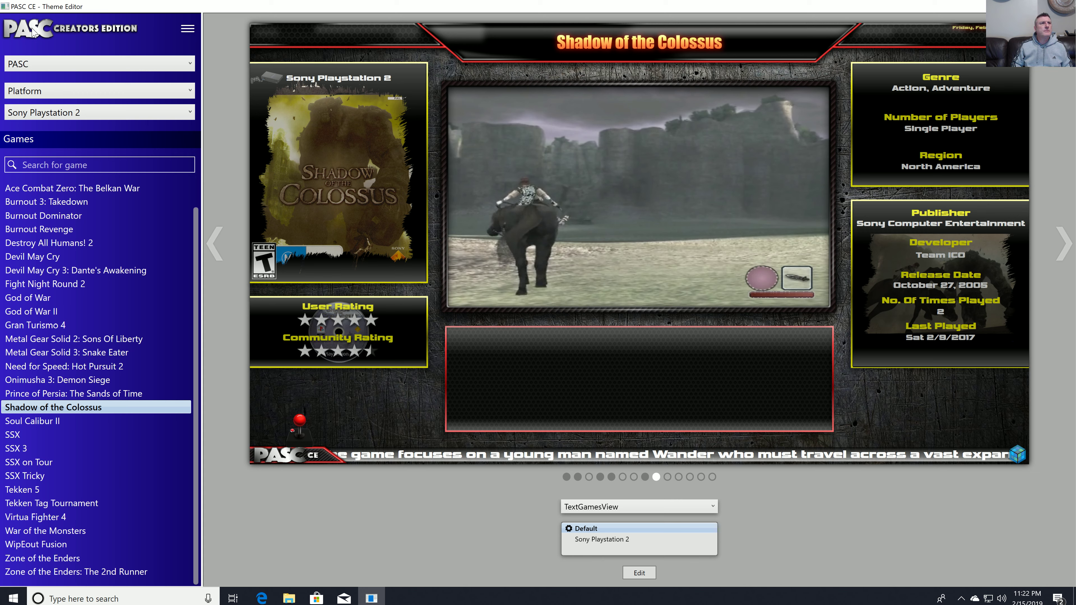
left_click(71, 65)
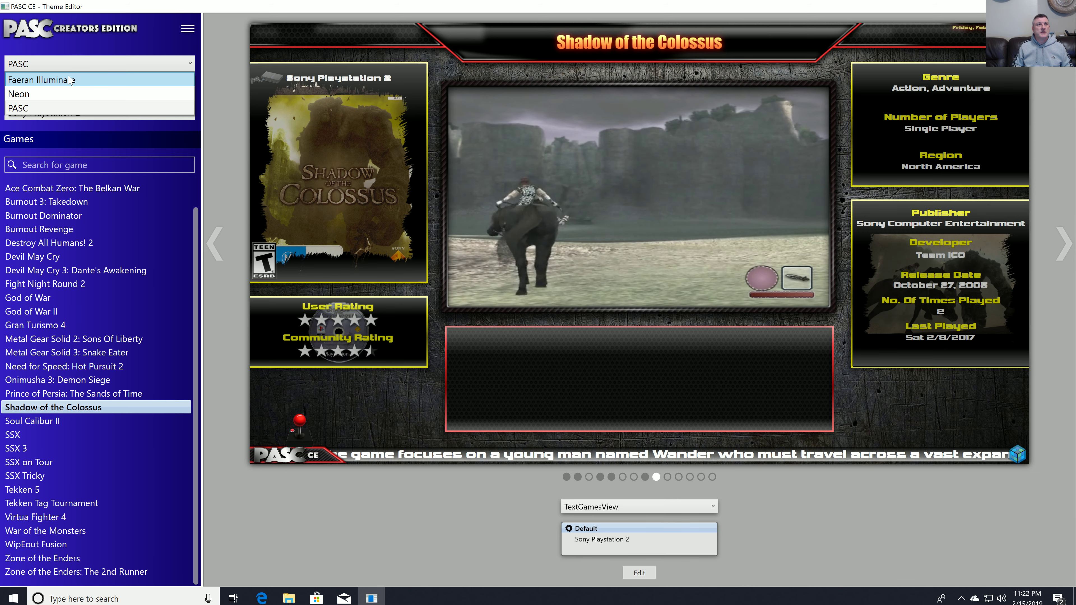
left_click(70, 80)
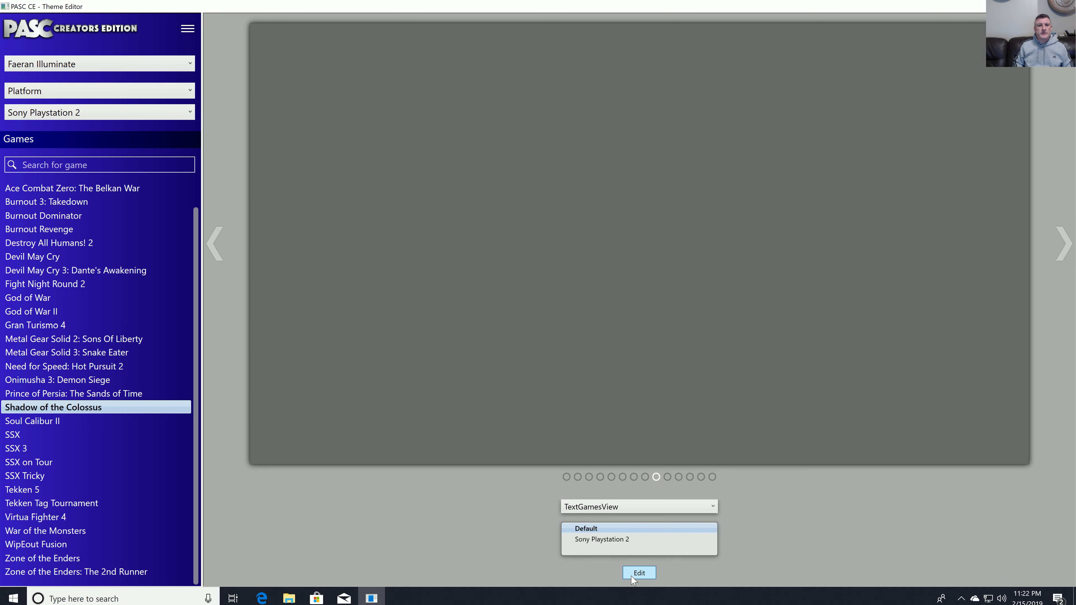
Open the default TextGamesView for editing and set its background to Fan art with a Medium blur level.
left_click(638, 573)
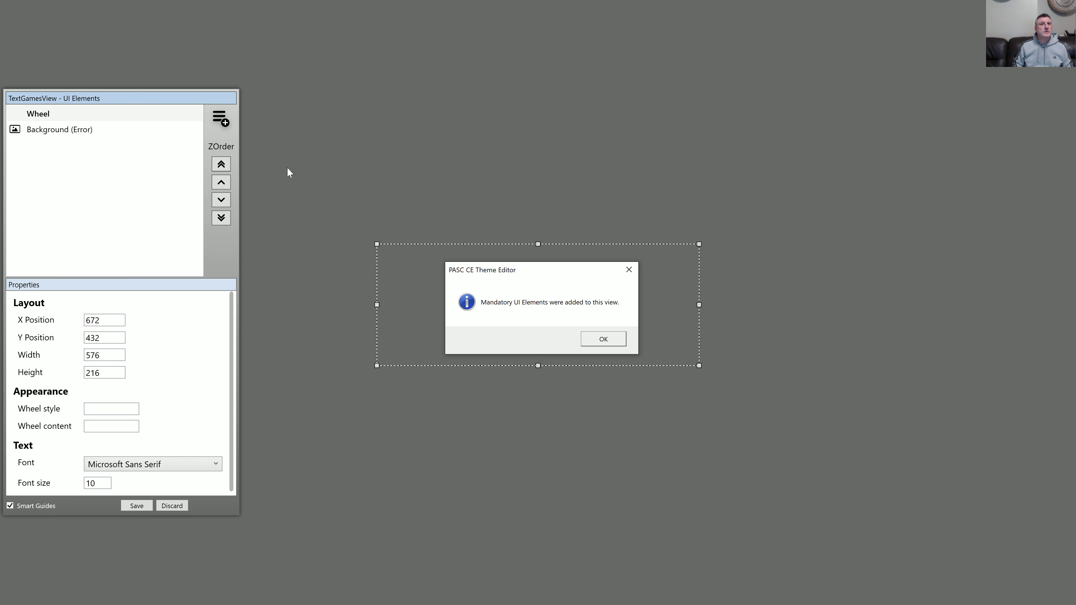
left_click(613, 340)
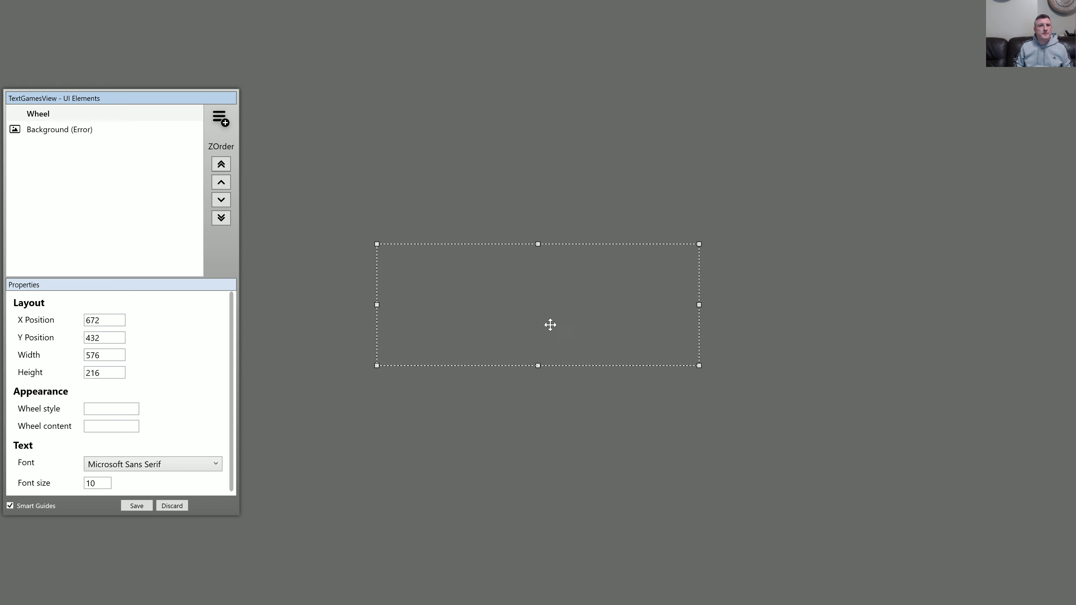
left_click(85, 131)
left_click(103, 323)
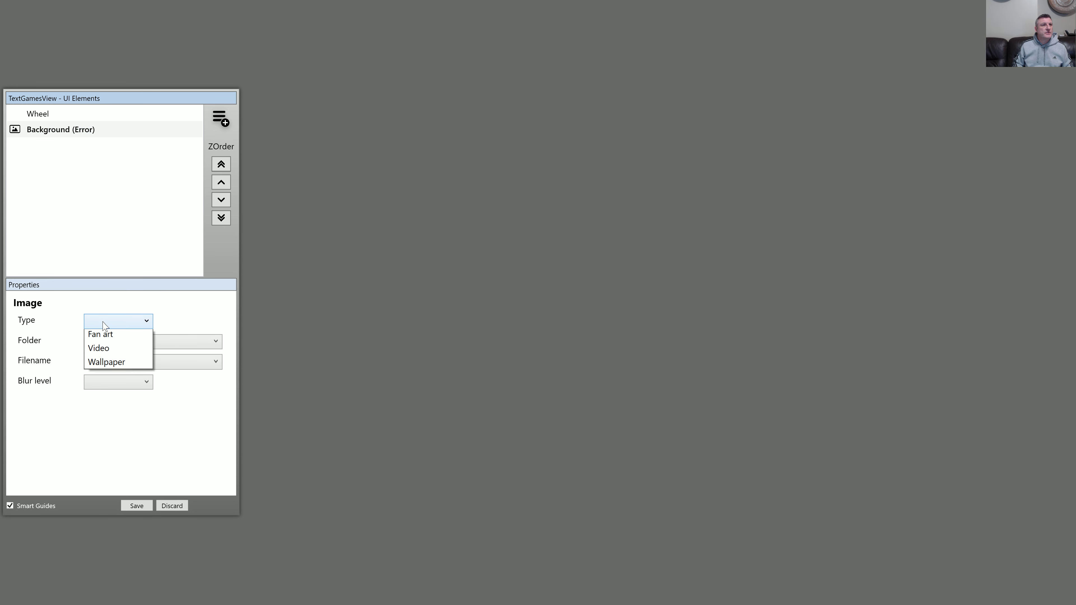
left_click(105, 335)
left_click(113, 343)
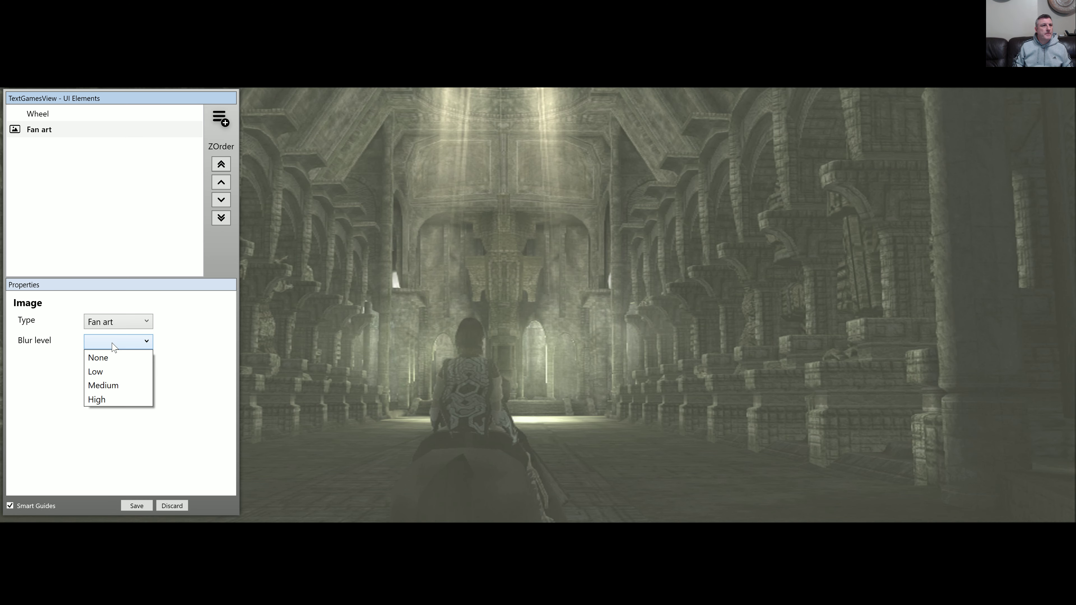
left_click(114, 385)
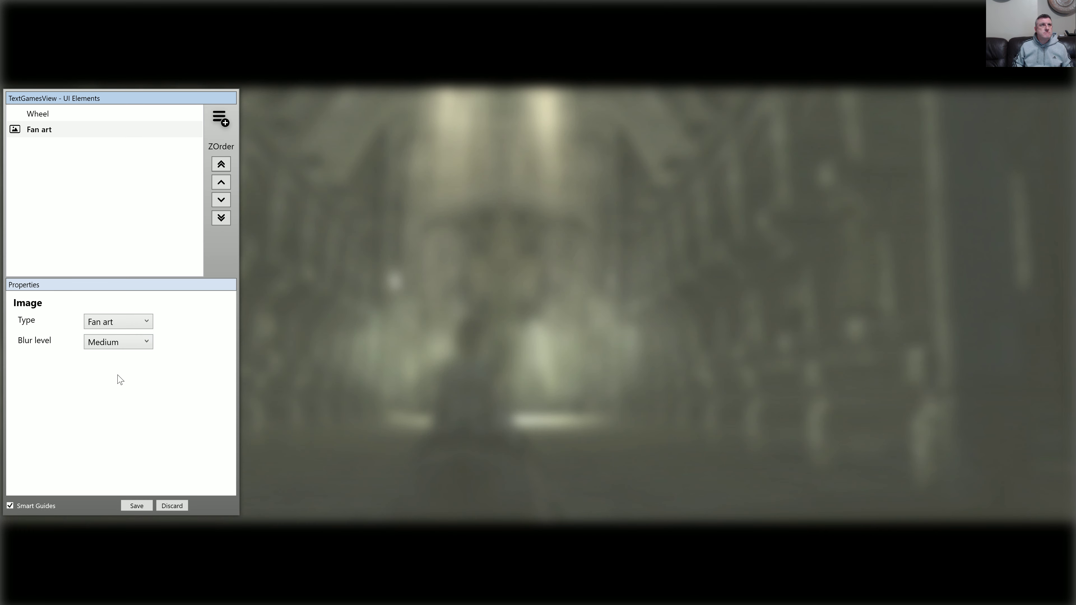
Move the Wheel, resize it to about 388 by 266 near X 970, Y 368, and save the view.
left_click(43, 135)
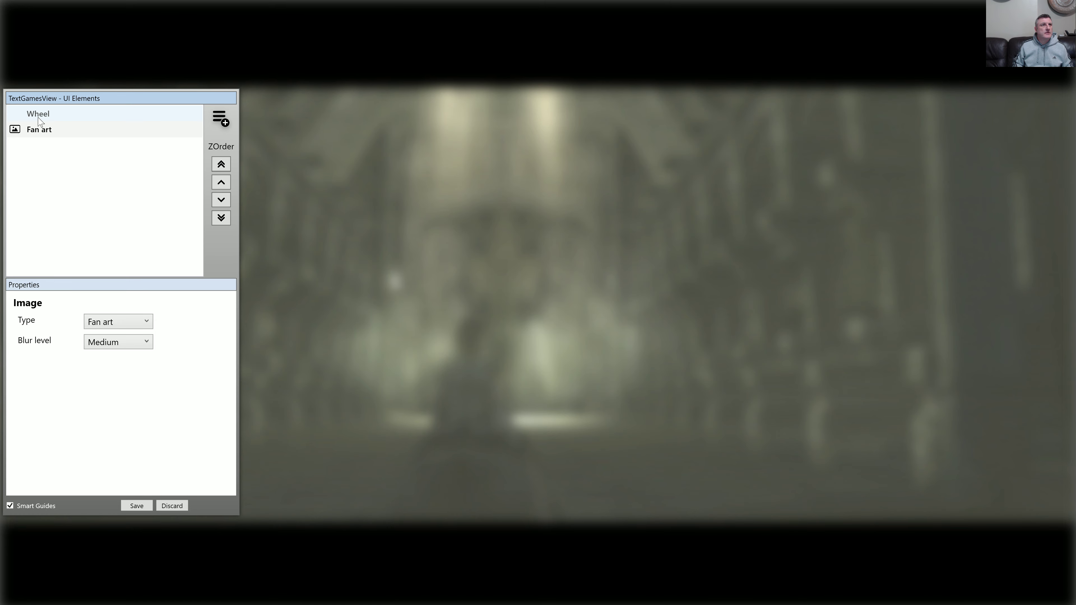
left_click(43, 114)
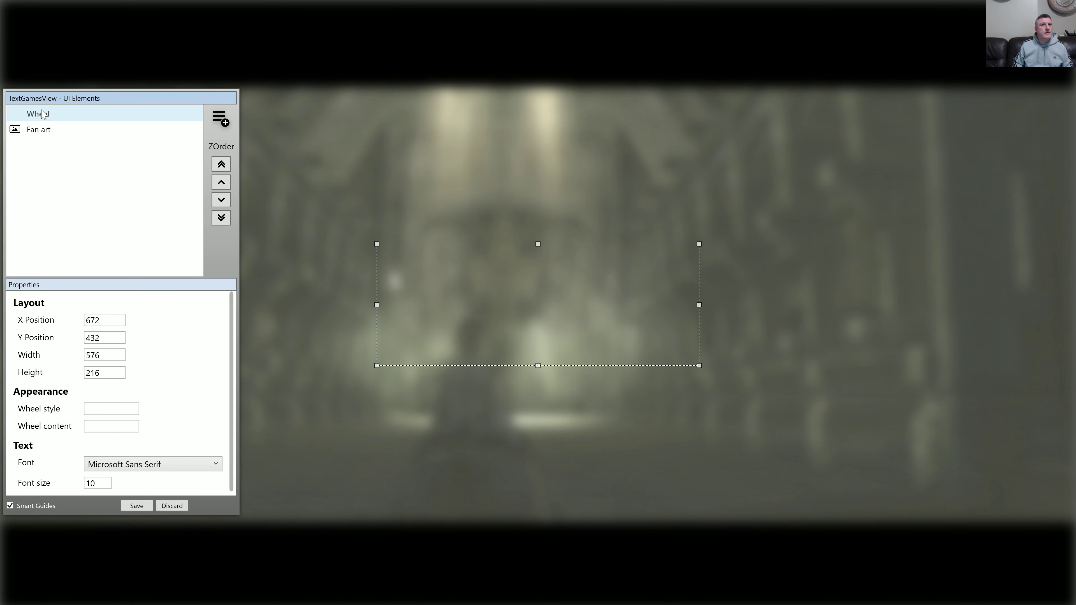
left_click_drag(451, 275, 511, 266)
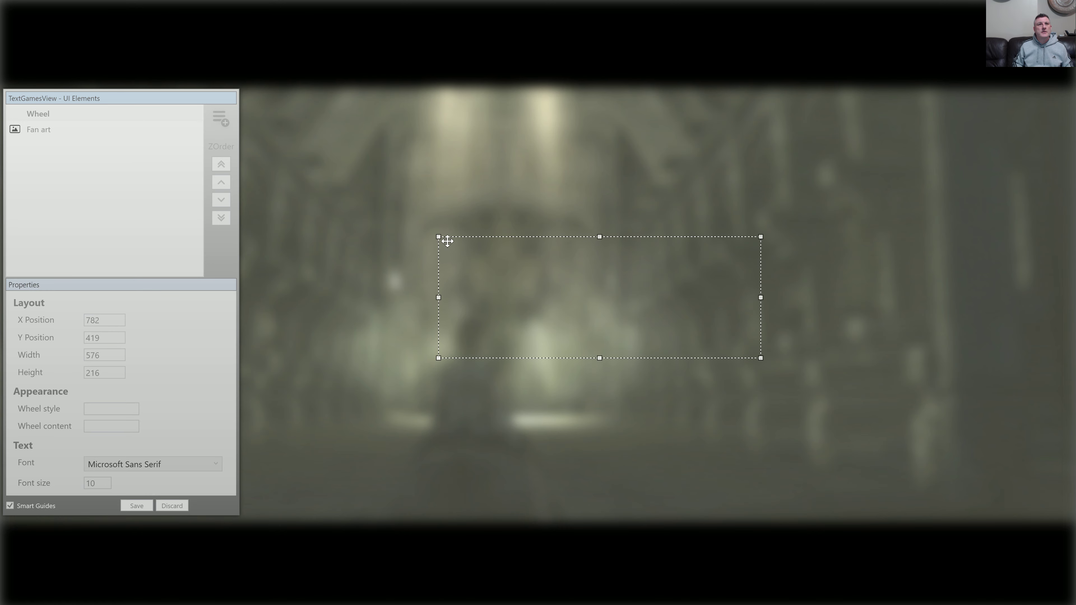
left_click_drag(438, 238, 544, 208)
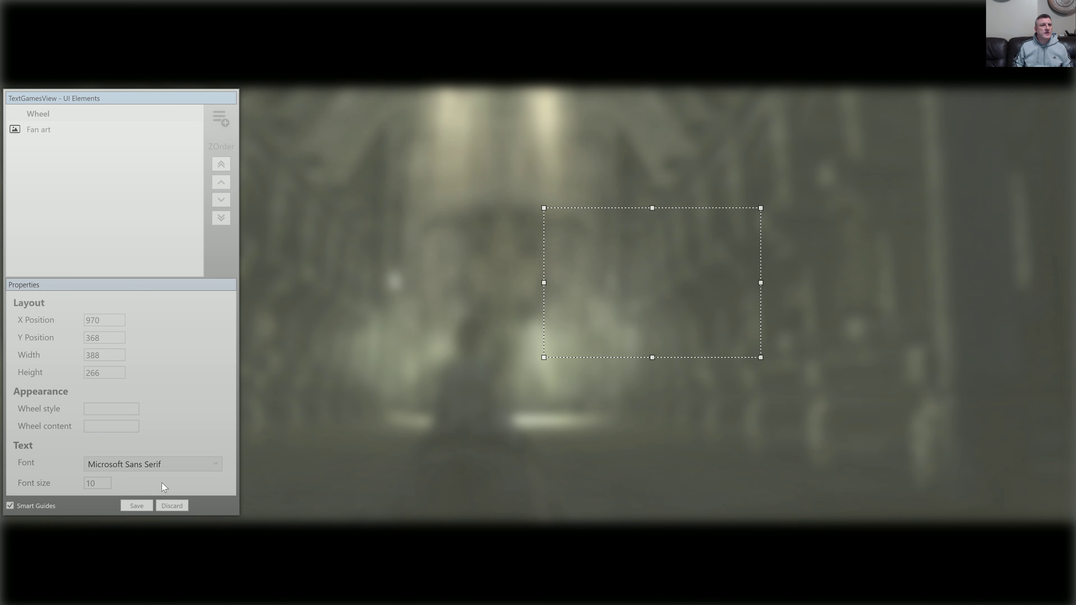
left_click(141, 505)
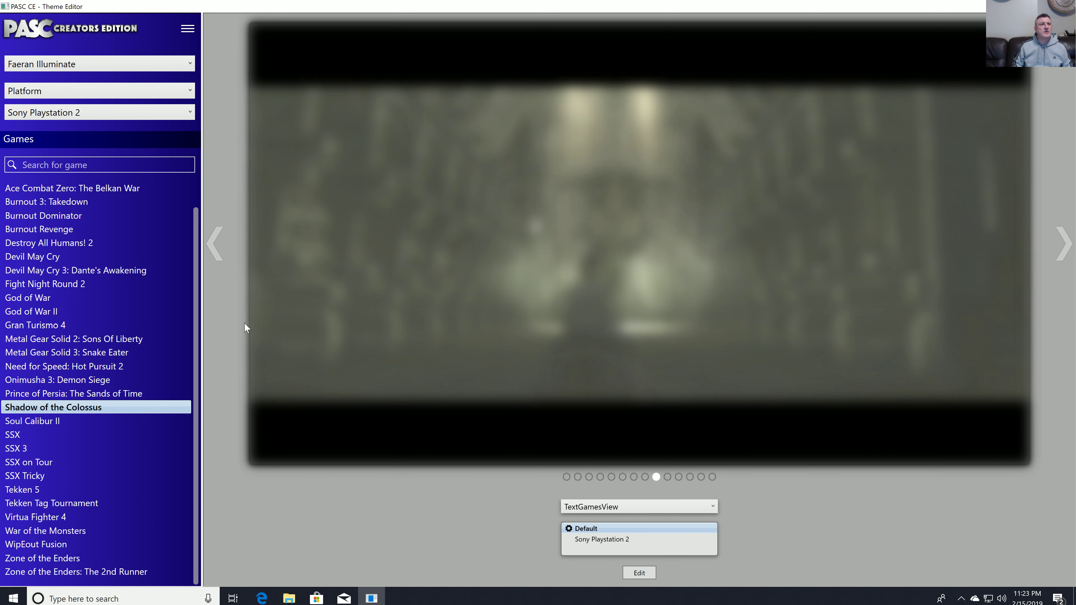
Preview the Nintendo GameCube platform with Animal Crossing and open the default TextGamesView for editing.
left_click(105, 113)
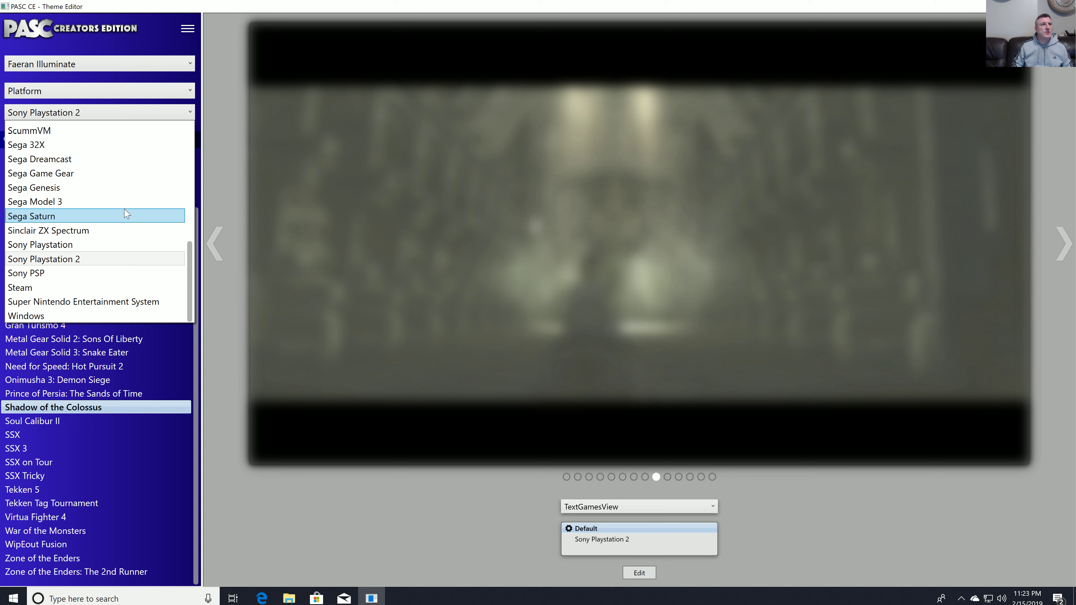
scroll(125, 208, "up", 3)
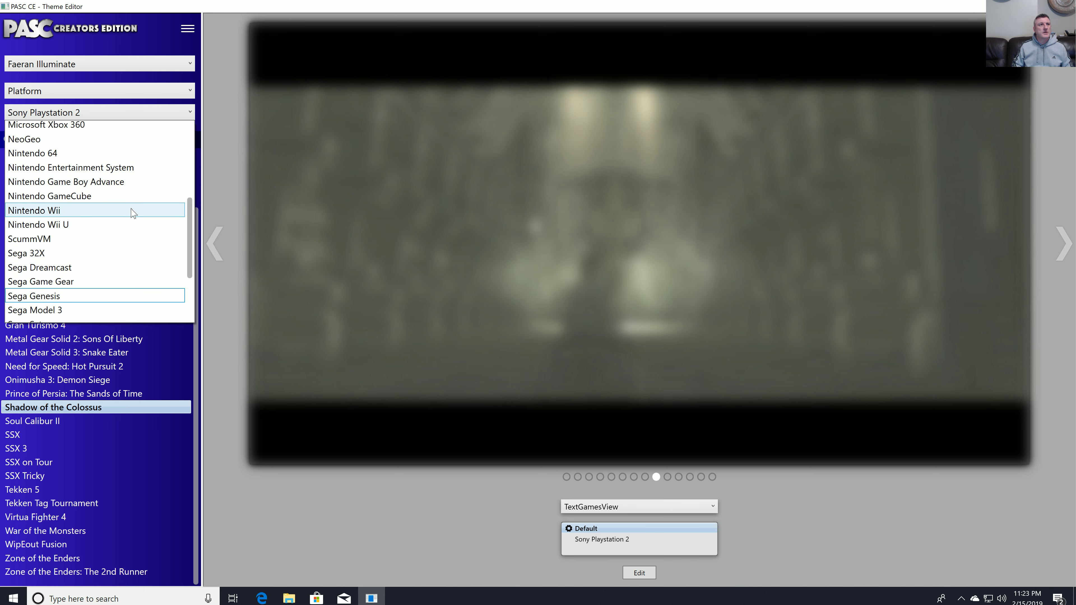
left_click(120, 197)
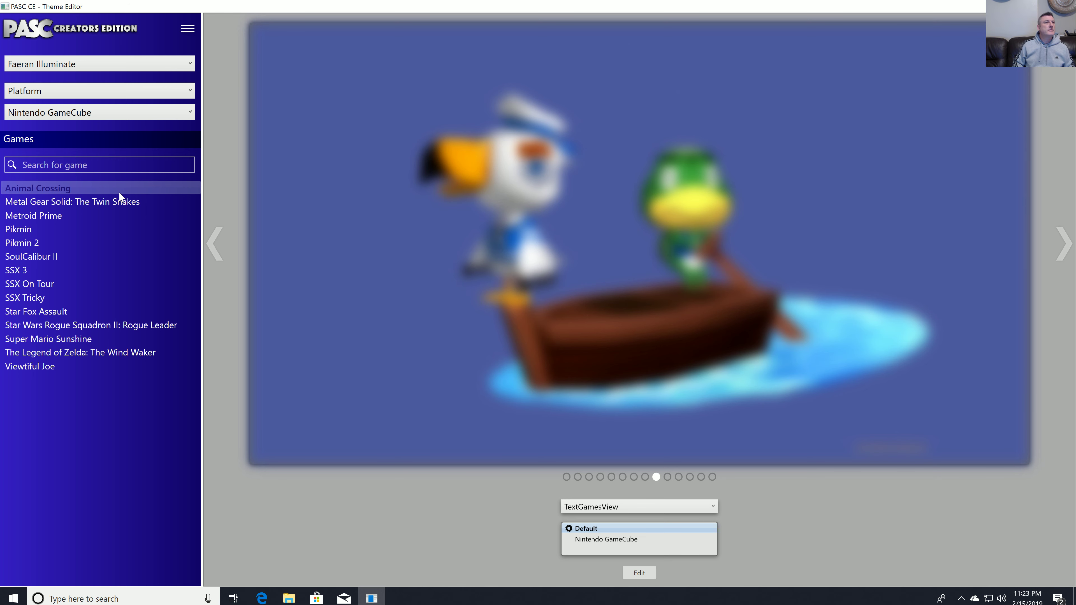
left_click(102, 187)
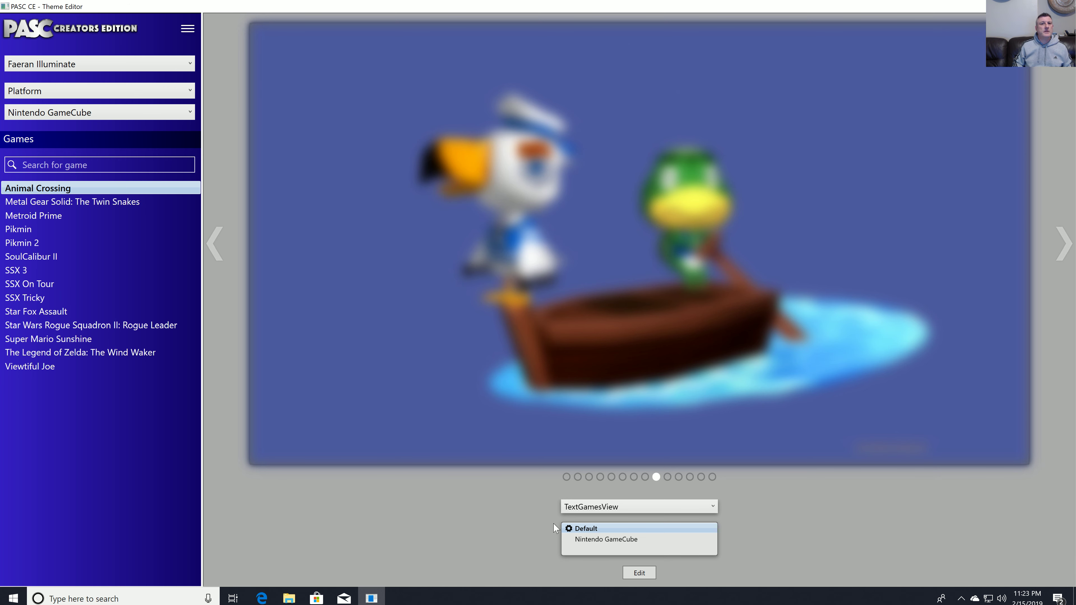
left_click(640, 573)
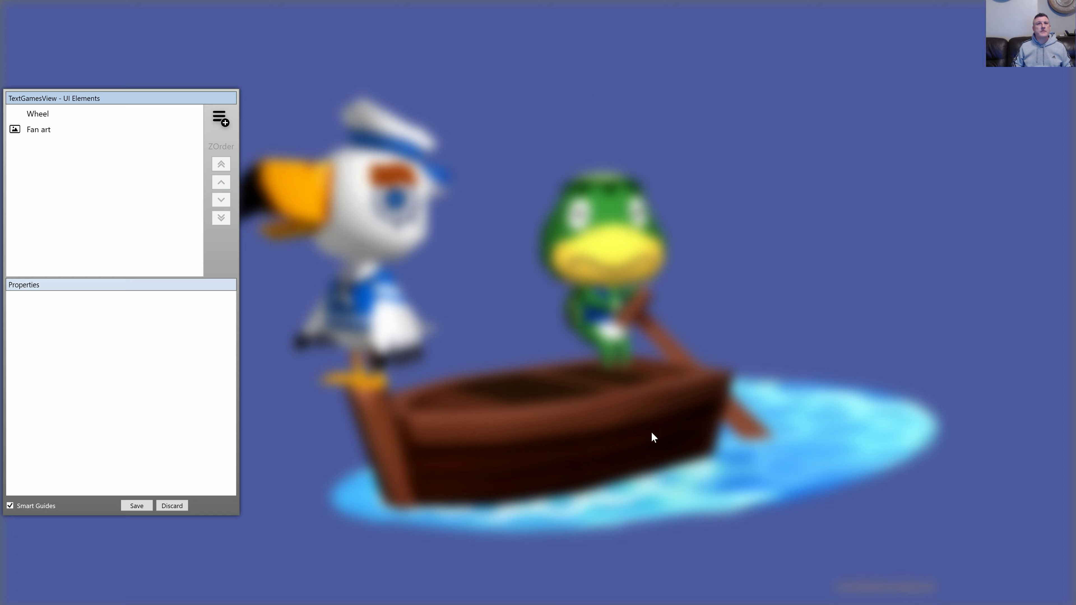
Add a Title element and place it at the canvas's left edge, about X 0, Y 162, with a height of about 102.
left_click_drag(93, 98, 287, 52)
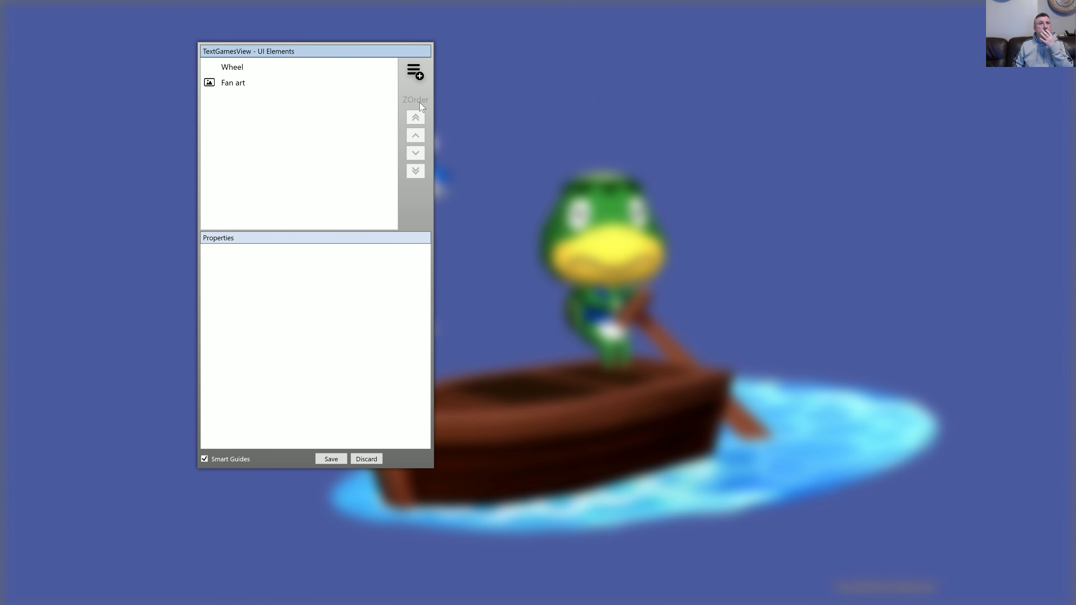
left_click(415, 72)
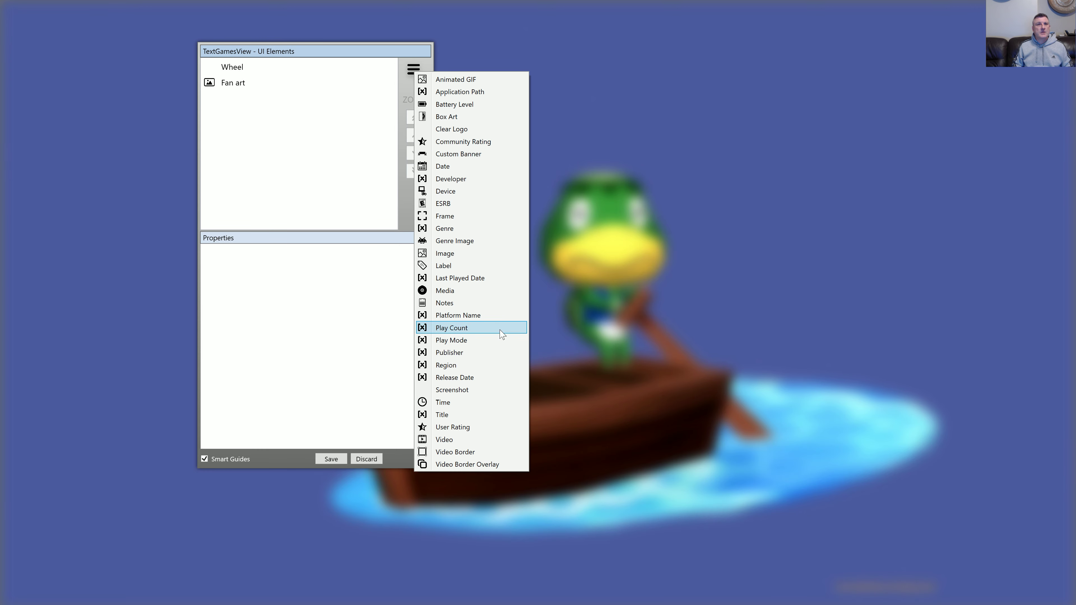
left_click(469, 418)
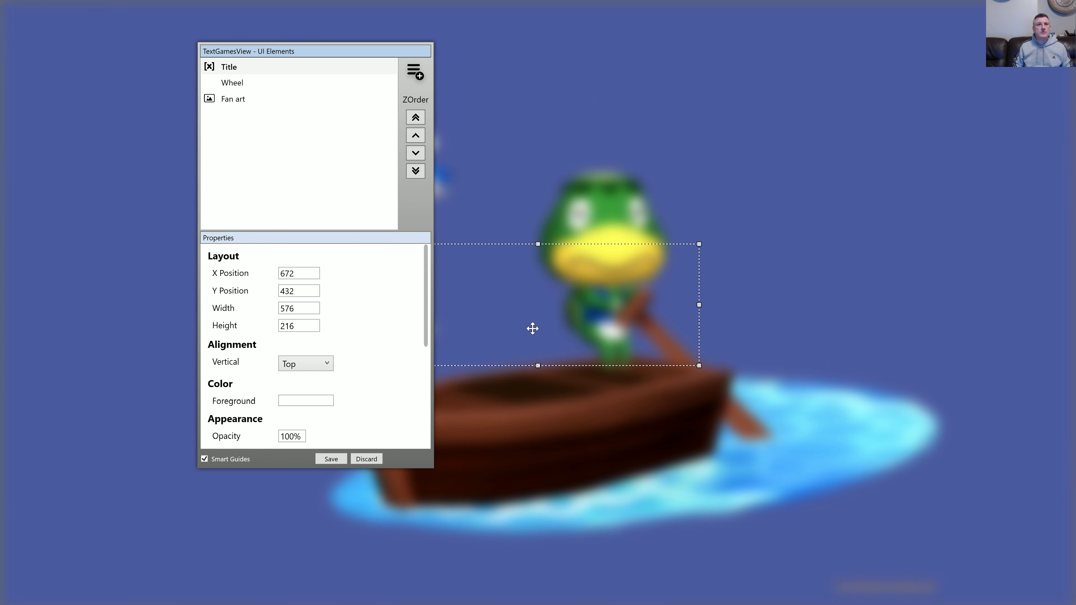
left_click_drag(539, 365, 152, 129)
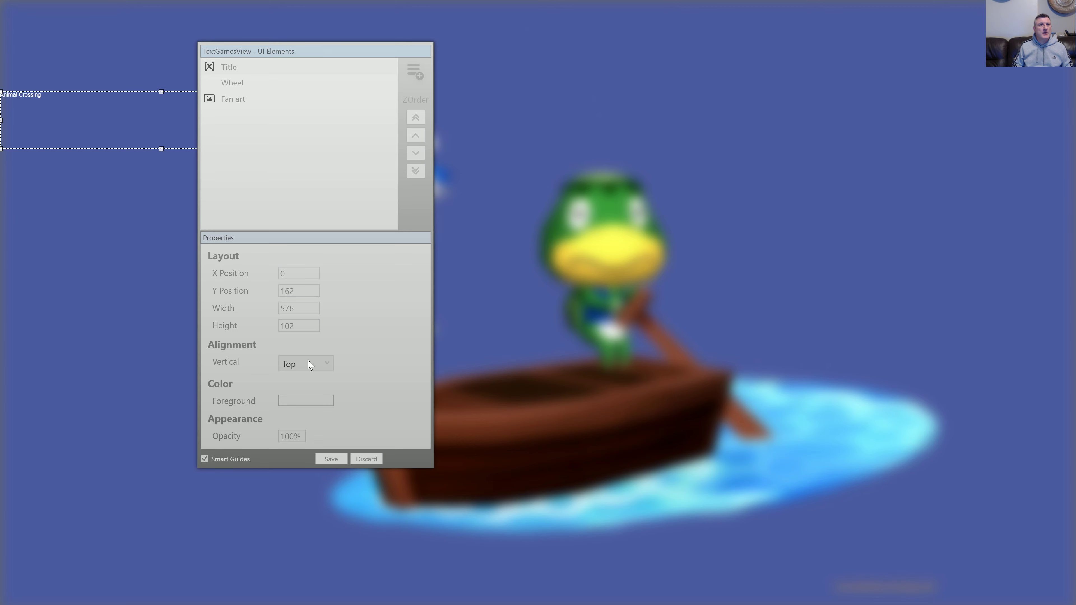
Set the Title's font to Vipnagorgialla with a font size of 55.
scroll(352, 354, "down", 2)
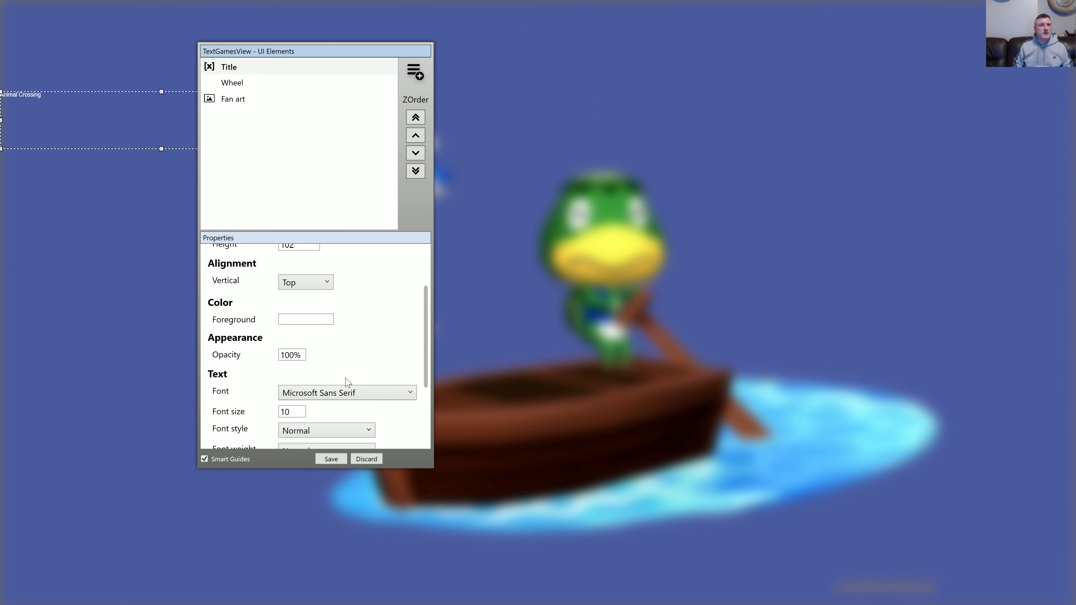
left_click(348, 392)
scroll(348, 393, "down", 6)
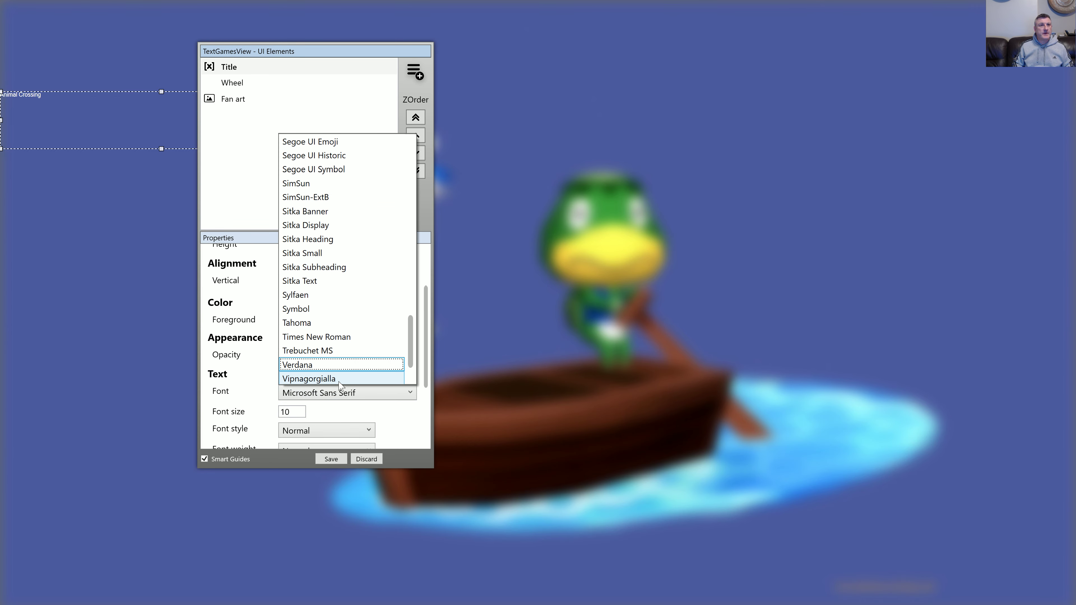
left_click(332, 380)
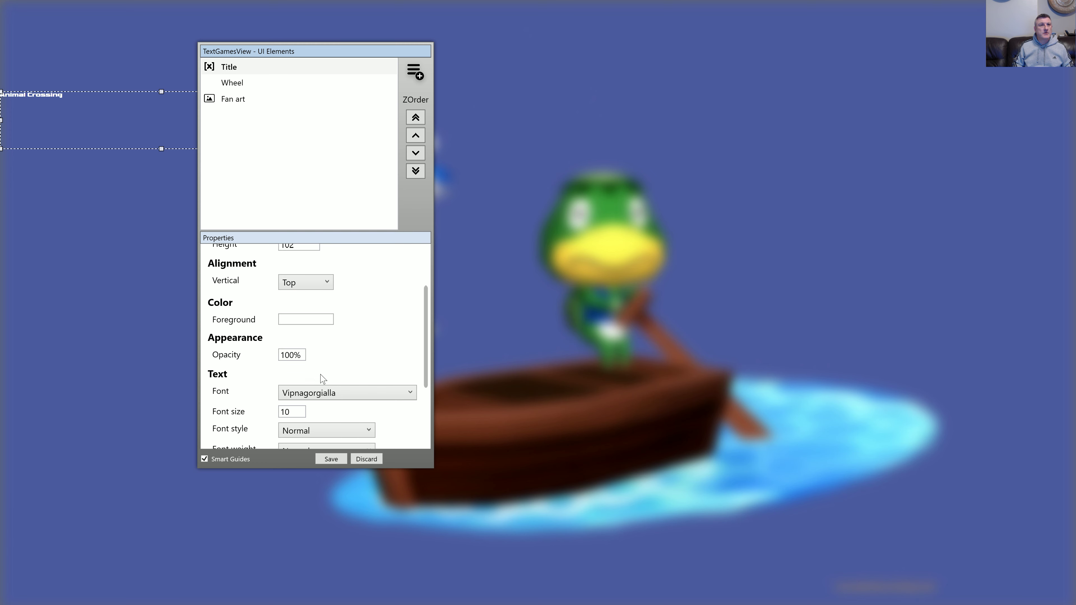
double_click(301, 413)
type("55")
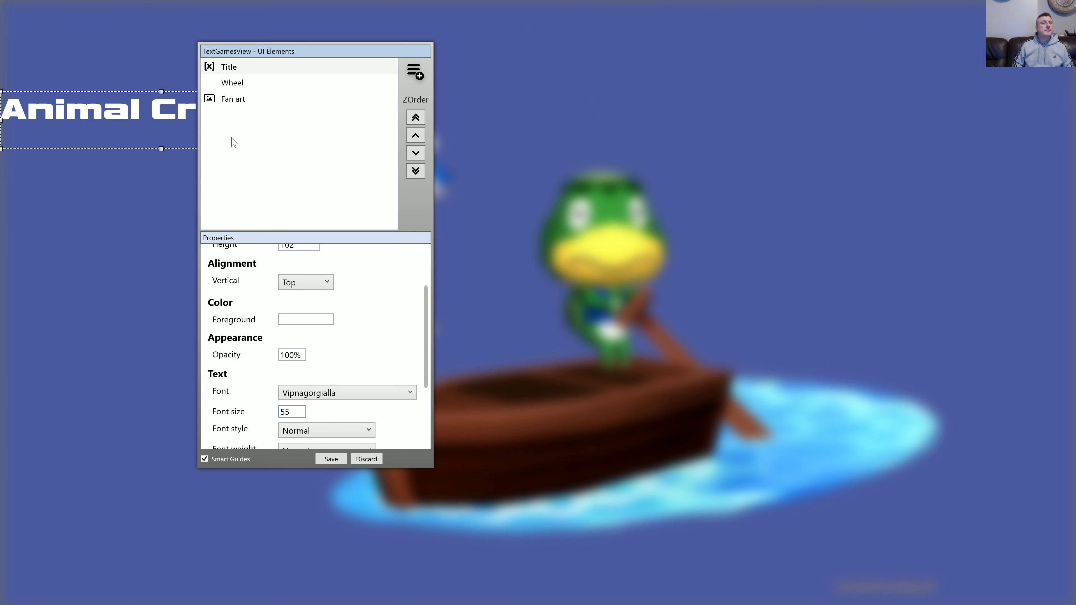
Stretch the Title across the full canvas width and move it up closer to the canvas's upper edge.
left_click_drag(286, 51, 176, 193)
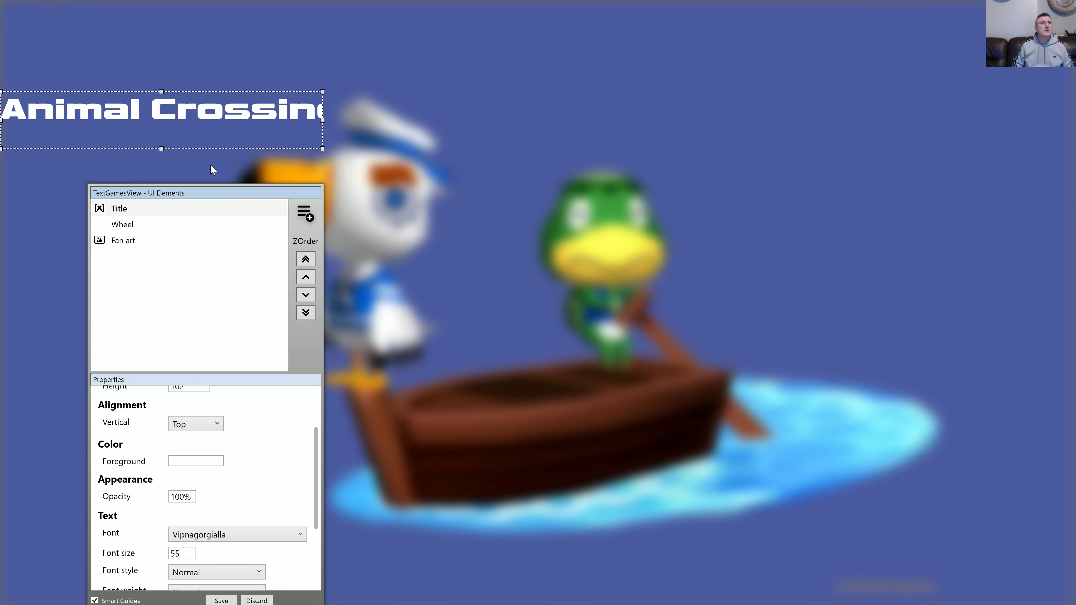
left_click_drag(322, 119, 1073, 120)
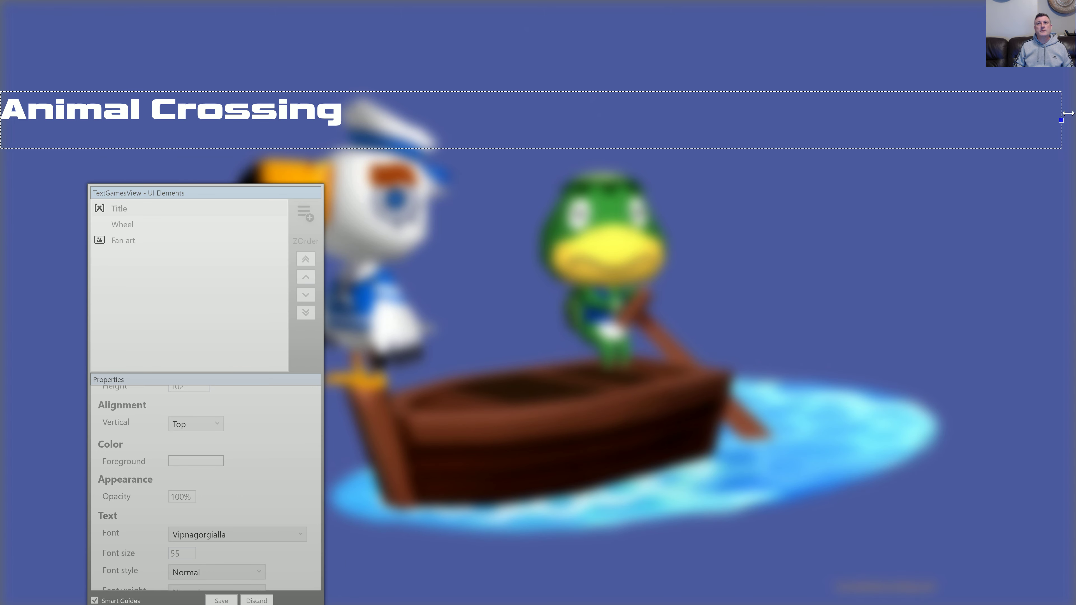
left_click(181, 189)
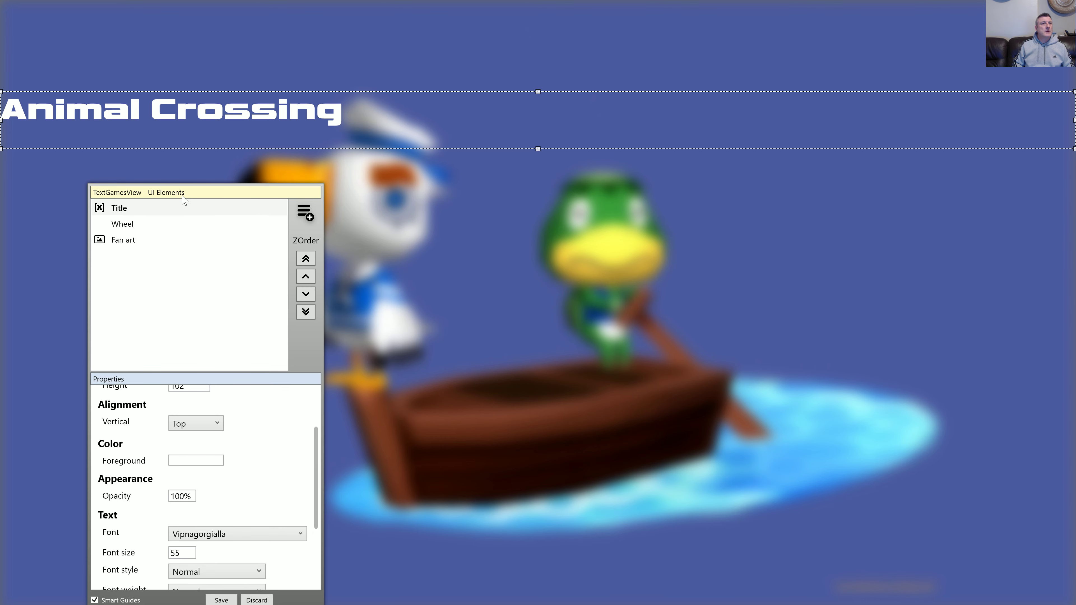
left_click_drag(183, 196, 193, 176)
mouse_move(2, 120)
left_mouse_down()
mouse_move(12, 120)
mouse_move(2, 120)
left_mouse_up()
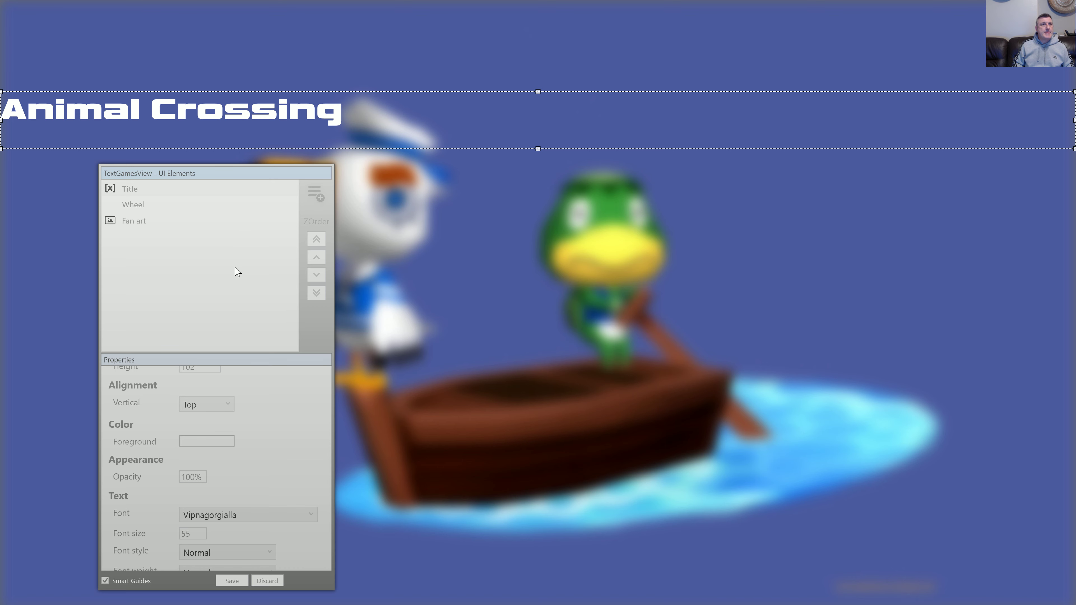
left_click_drag(224, 129, 219, 81)
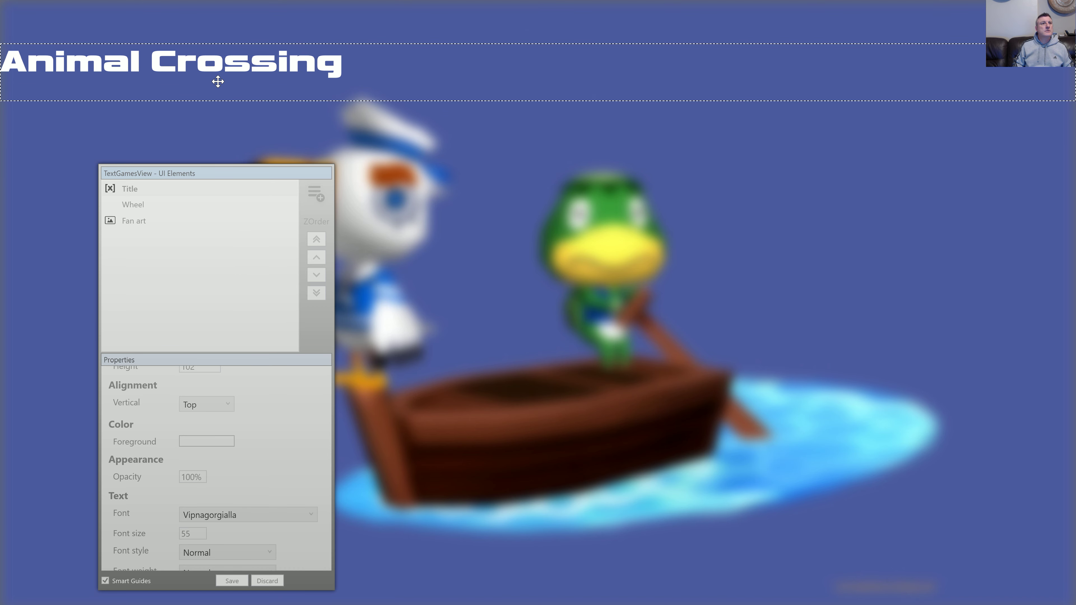
Align the Title text vertically to Bottom and extend its box slightly downward.
left_click(206, 404)
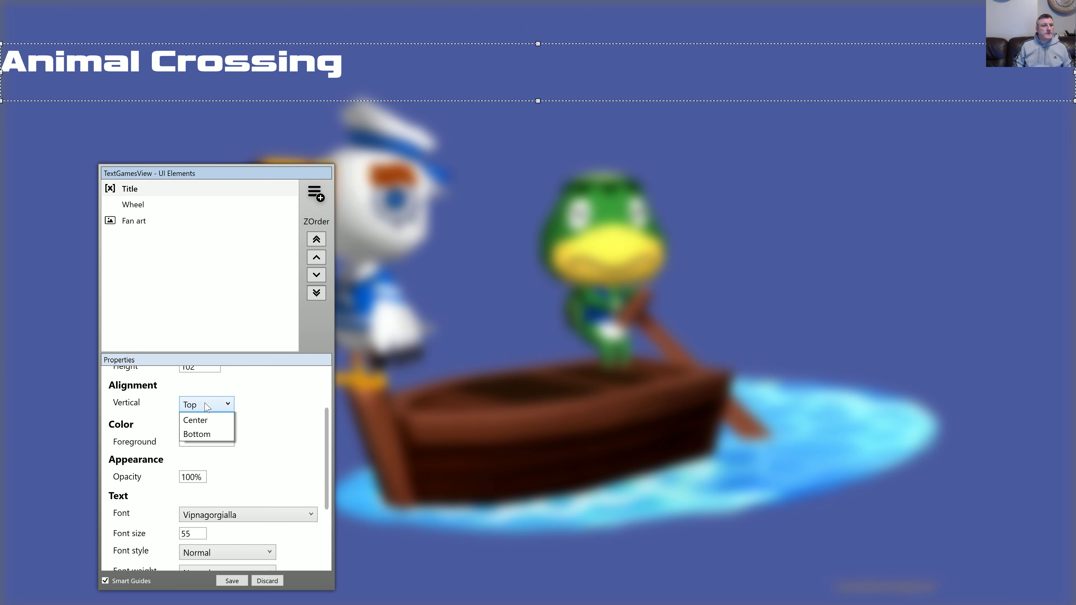
left_click(206, 448)
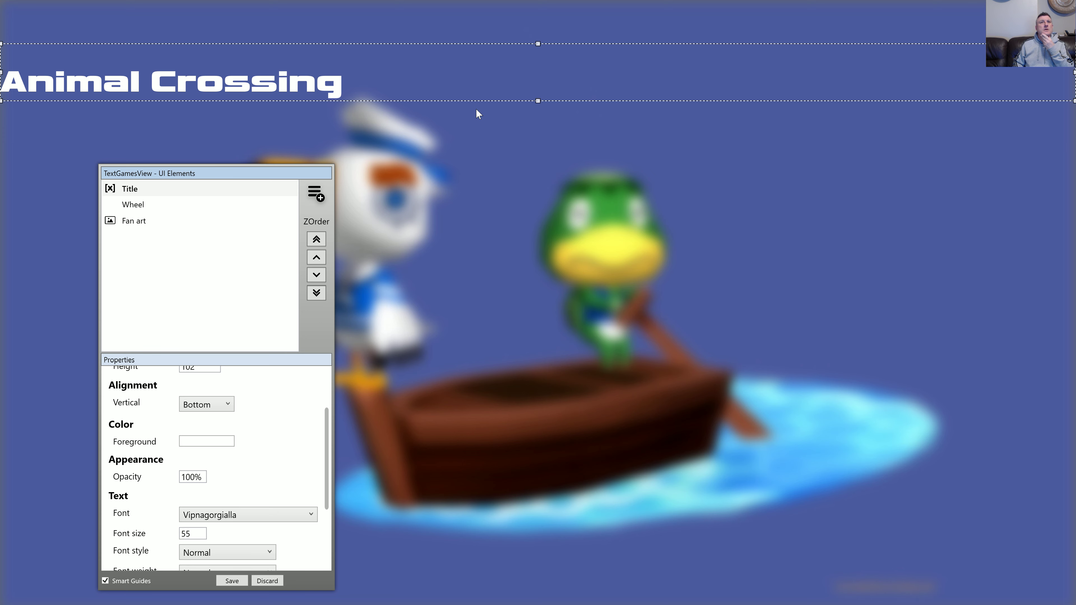
left_click_drag(540, 103, 538, 121)
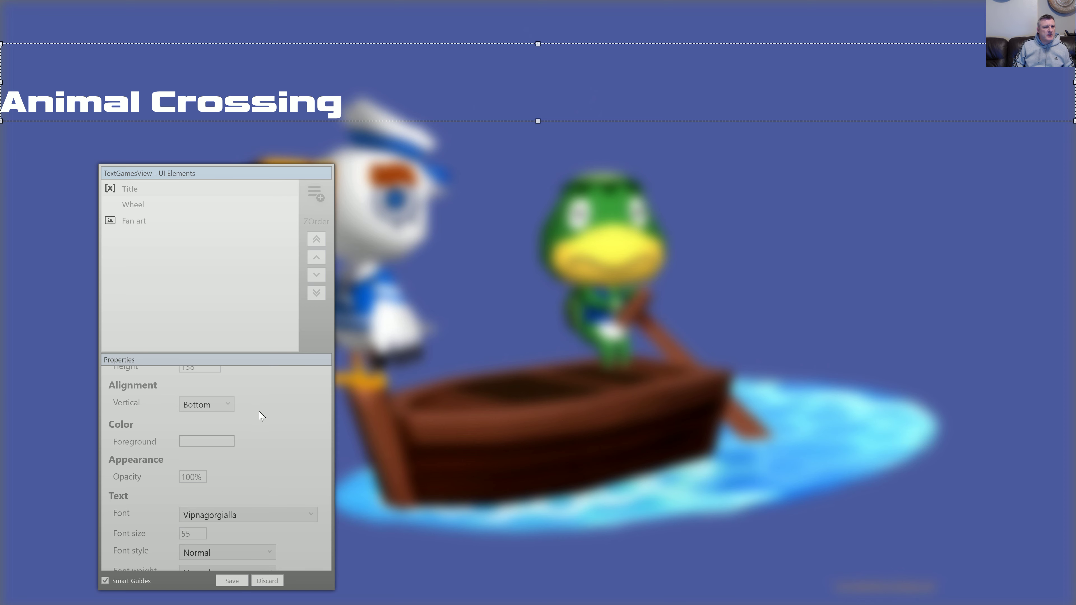
Set the Title's text wrapping to Wrap and its trimming to WordEllipsis.
scroll(271, 429, "down", 3)
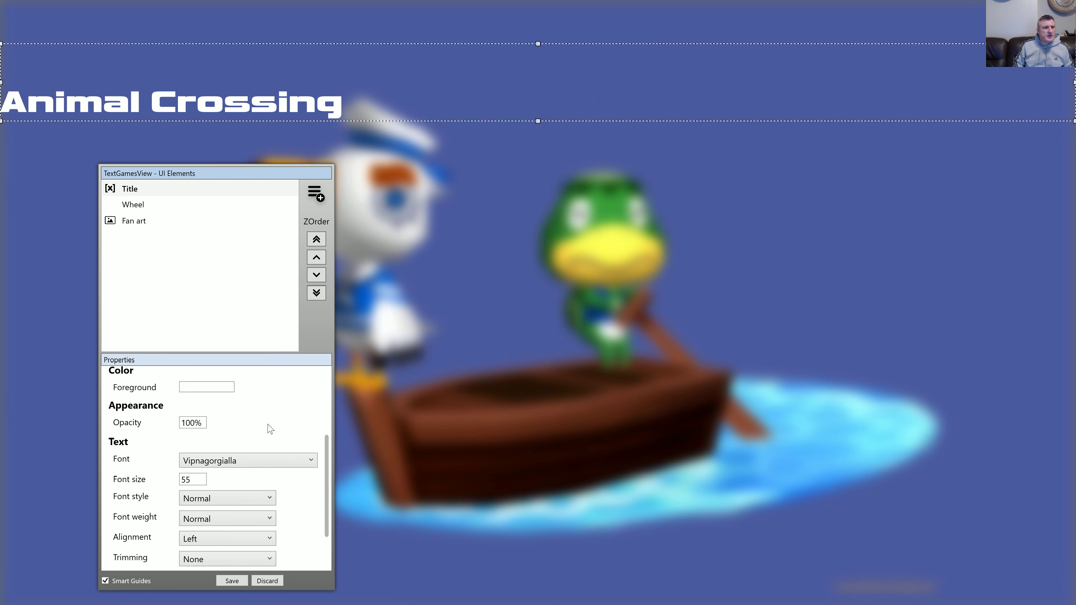
scroll(270, 429, "down", 1)
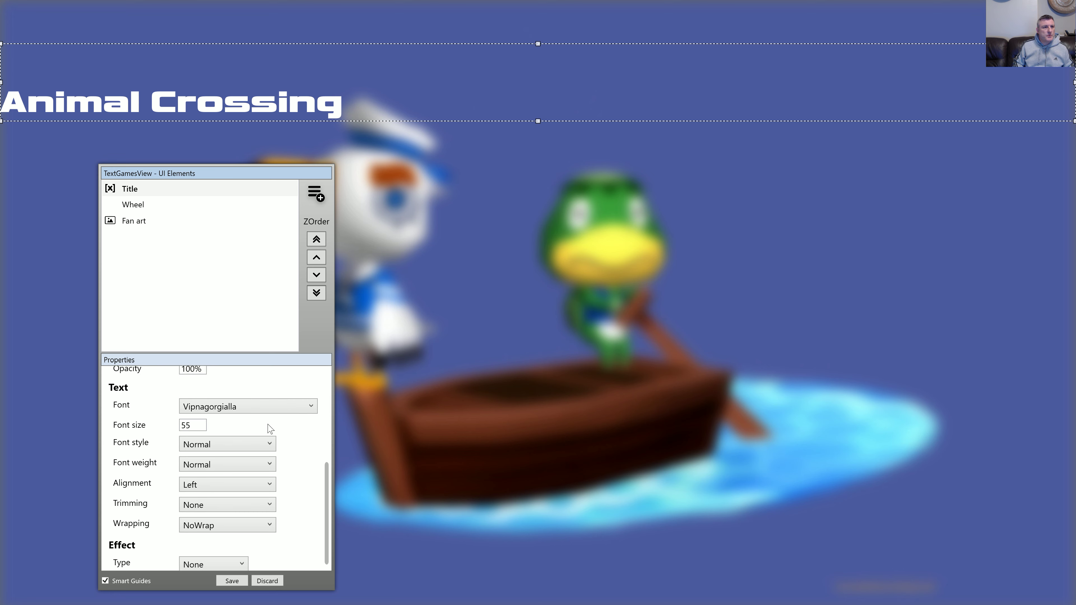
left_click(233, 532)
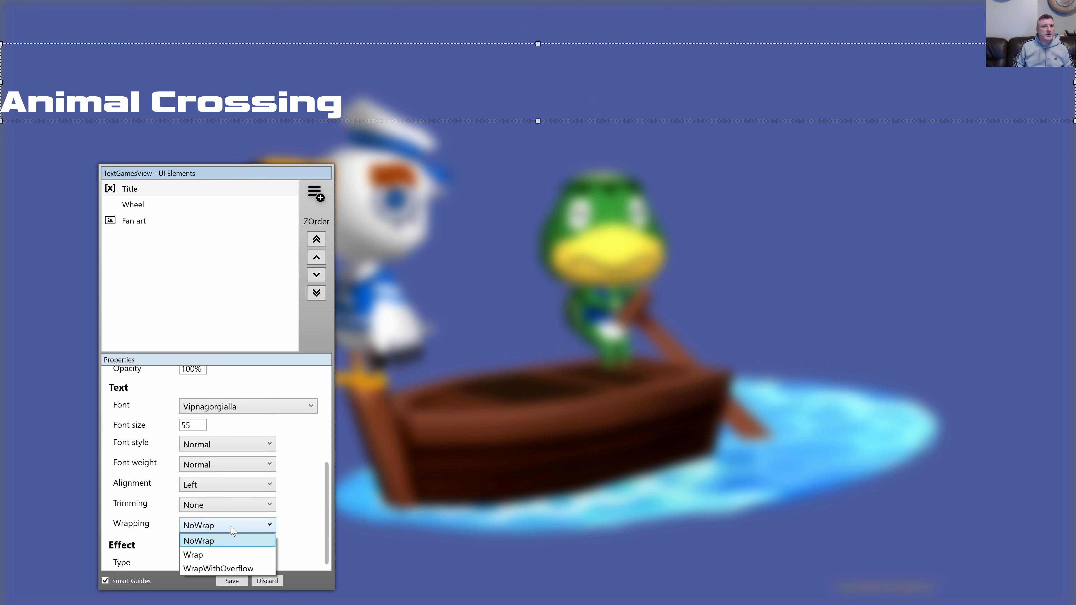
left_click(218, 553)
left_click(213, 502)
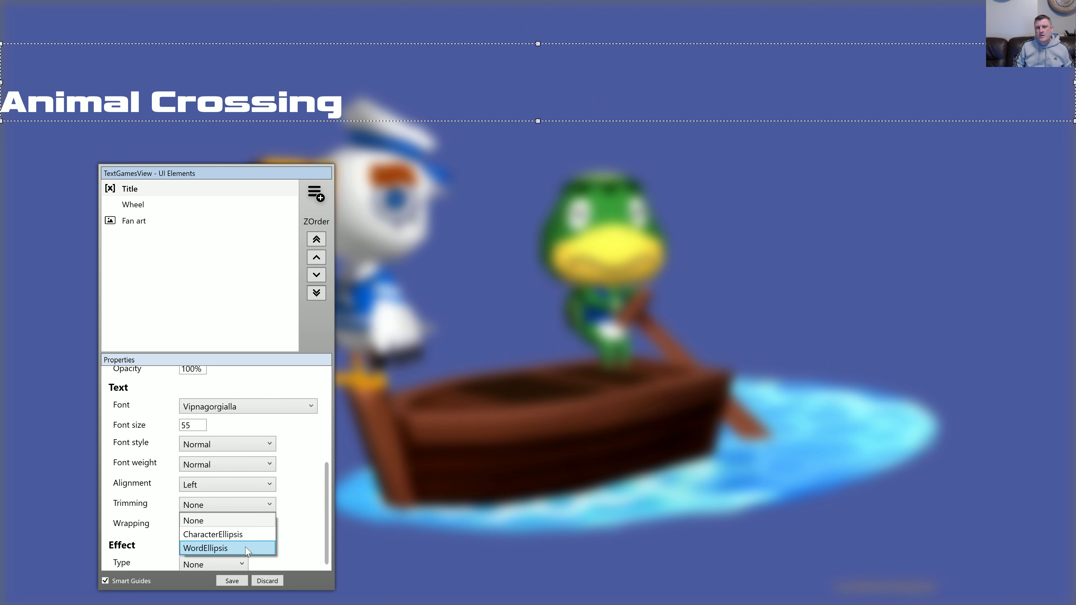
left_click(248, 549)
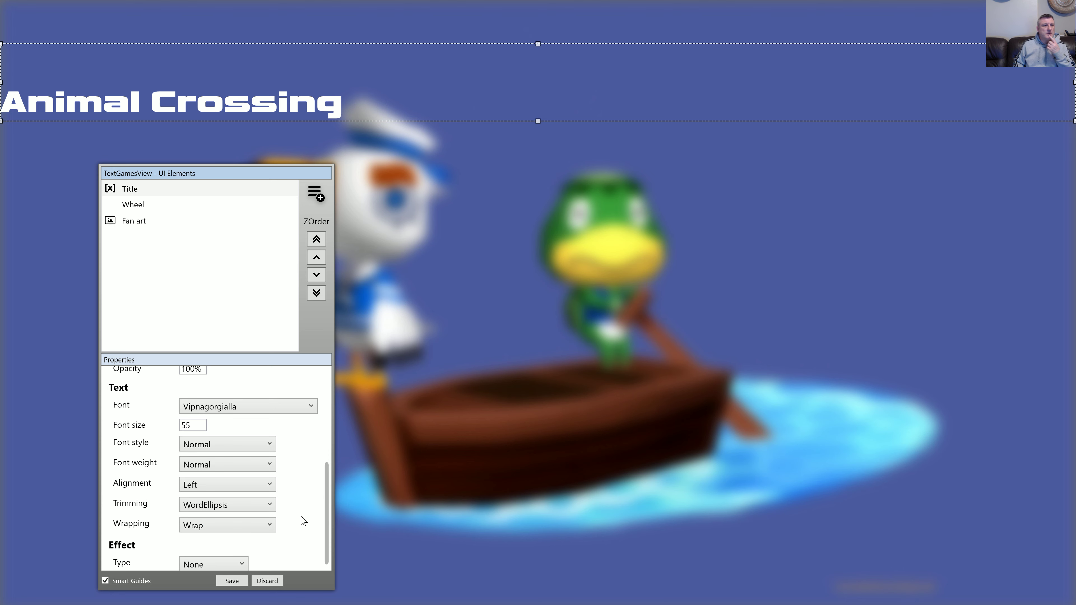
Try the Blur effect type on the Title element.
scroll(302, 521, "down", 1)
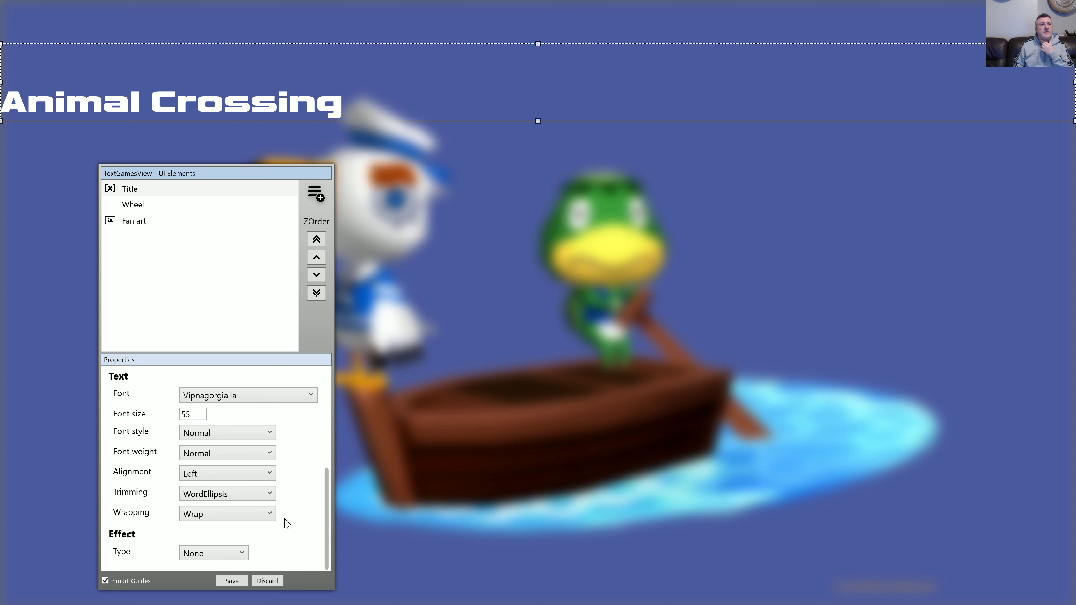
left_click(224, 556)
left_click(224, 556)
left_click(226, 555)
left_click(219, 583)
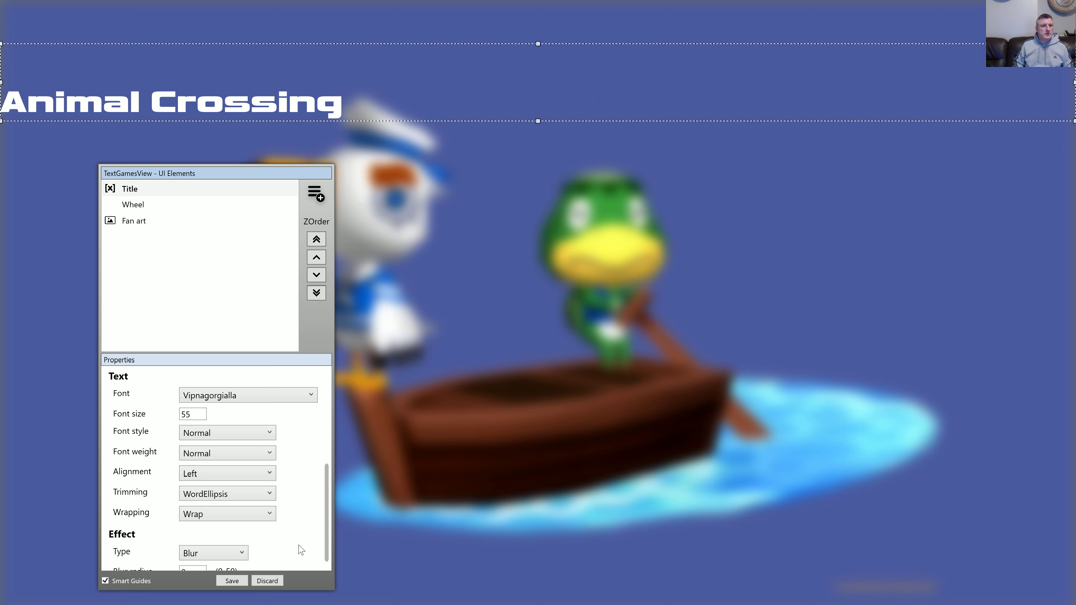
scroll(303, 550, "down", 1)
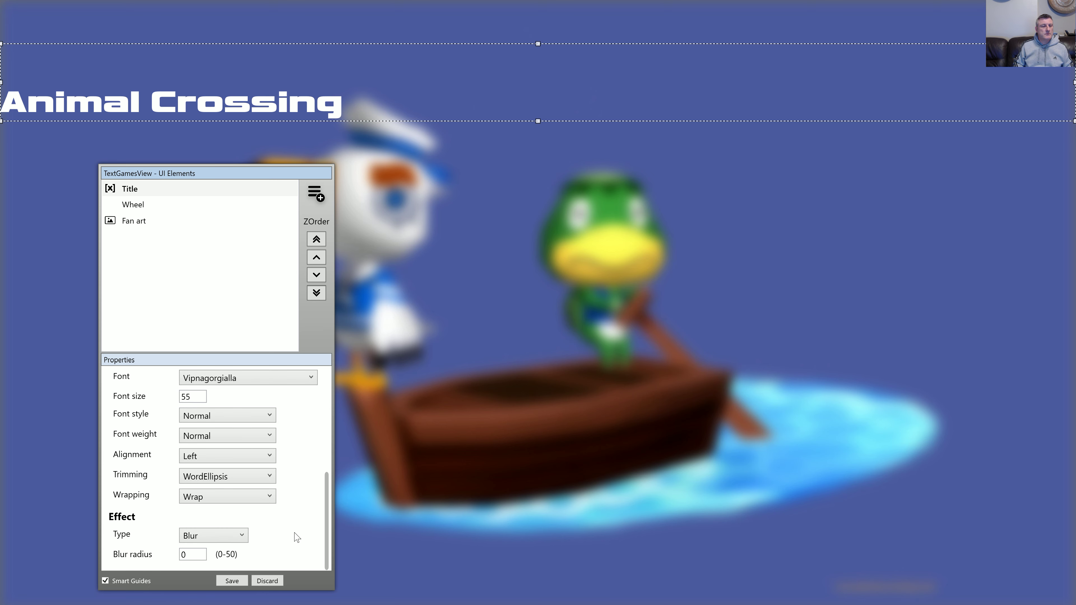
Give the Title a Drop Shadow effect with a blur radius of 10.
left_click(220, 537)
left_click(210, 579)
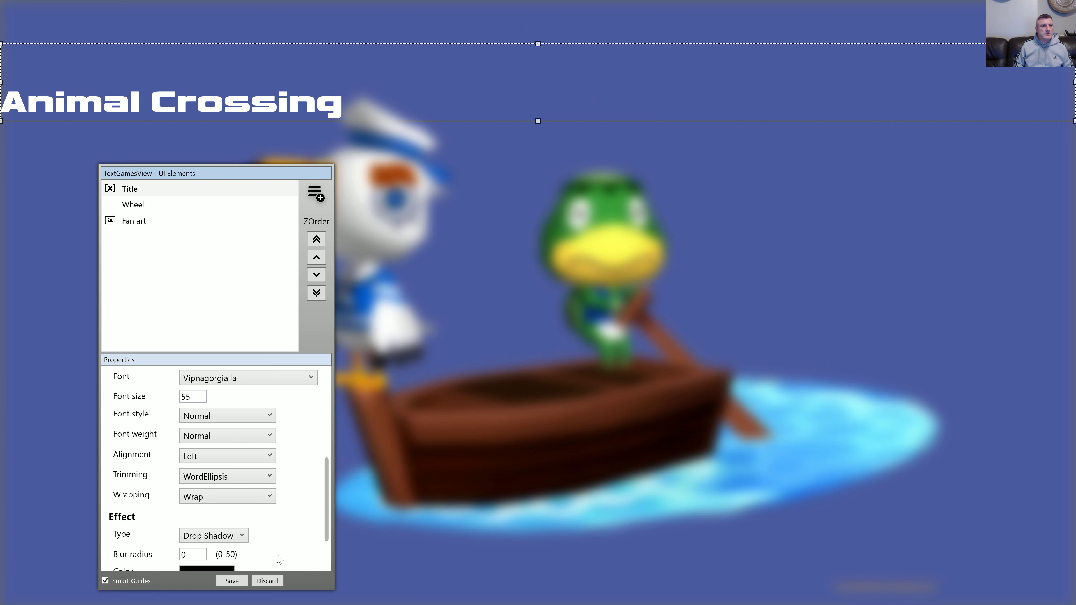
scroll(295, 549, "down", 3)
left_click_drag(202, 486, 177, 490)
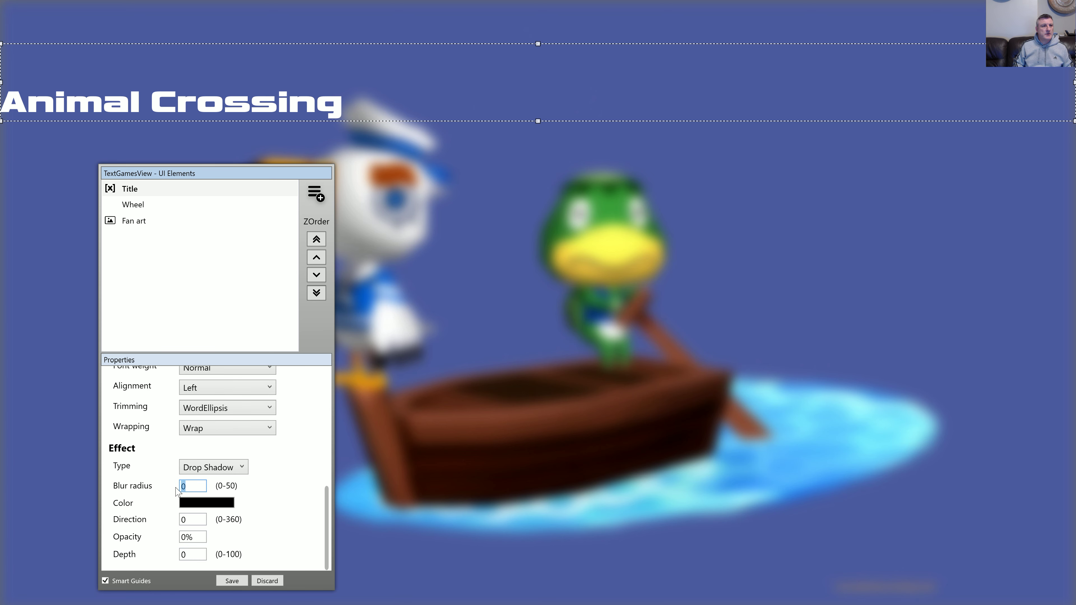
type("10")
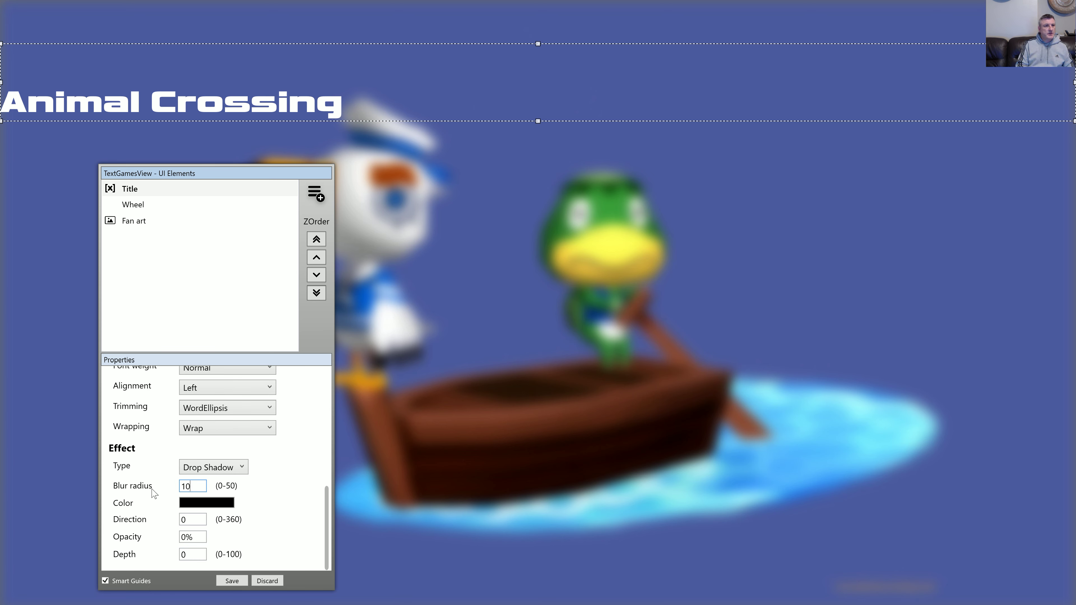
Set the opacity of the Title's drop shadow to 80%.
key("Tab")
key("Tab")
type("9")
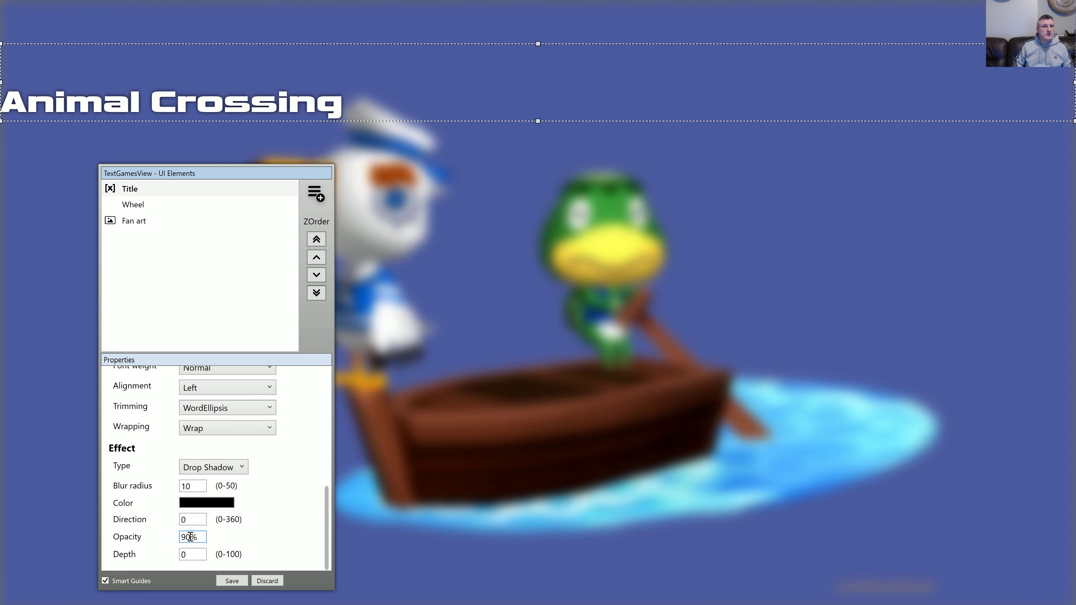
left_click_drag(184, 541, 177, 541)
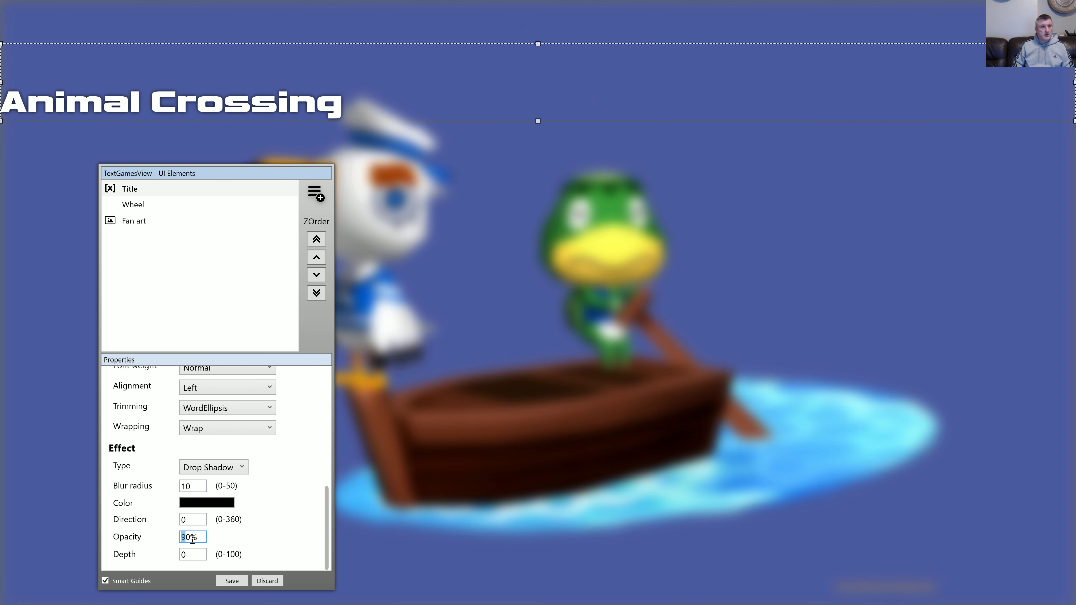
type("7")
key("BackSpace")
type("8")
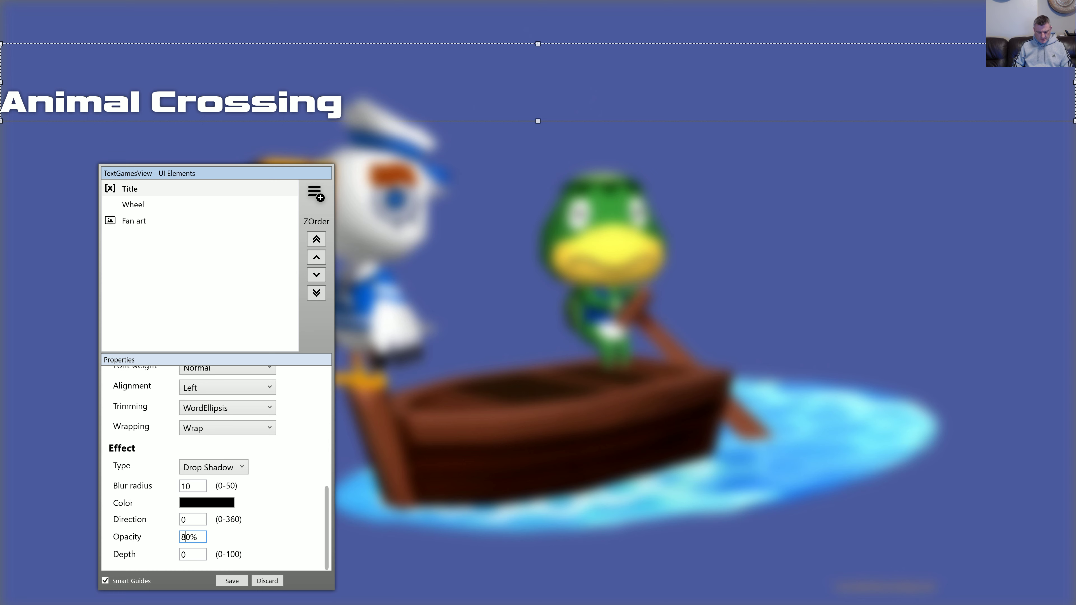
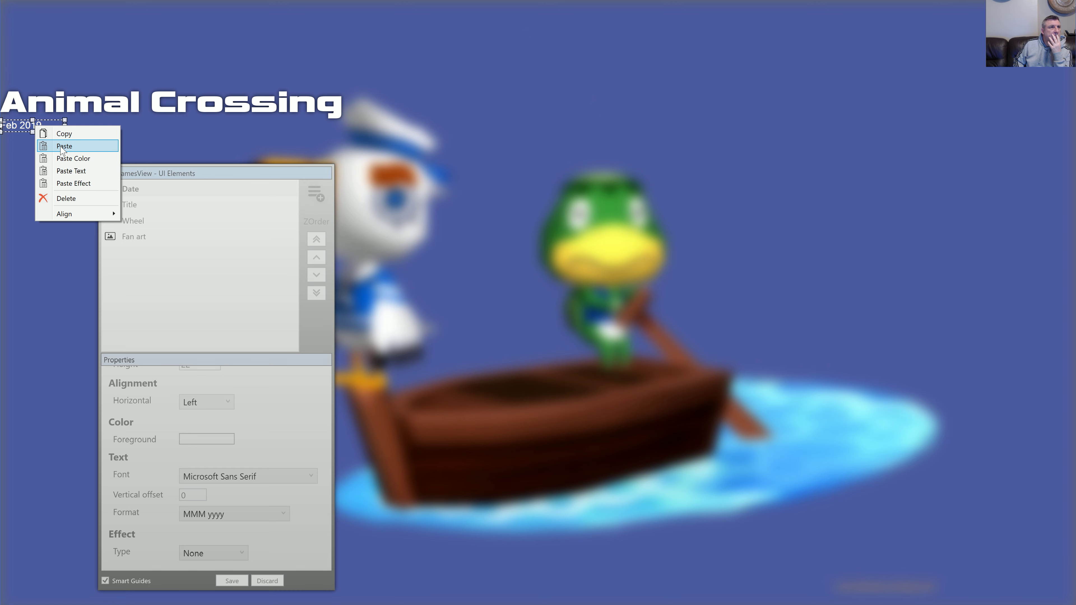
Paste the Title's copied styling onto the Date element in a box enlarged to about 182 by 51, using the MMM yyyy format.
left_click(64, 147)
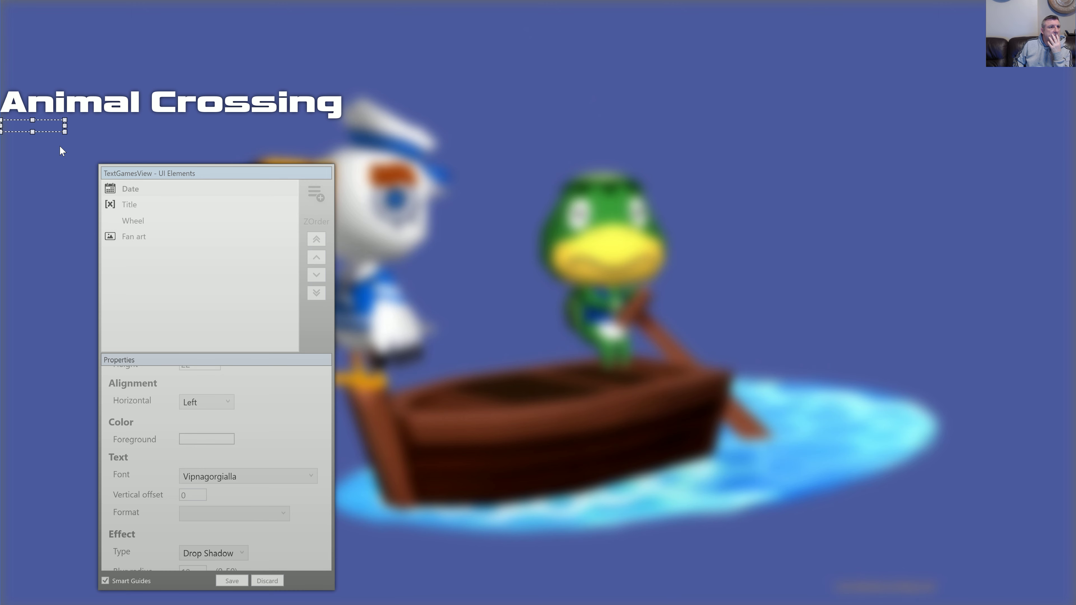
left_click_drag(64, 131, 102, 148)
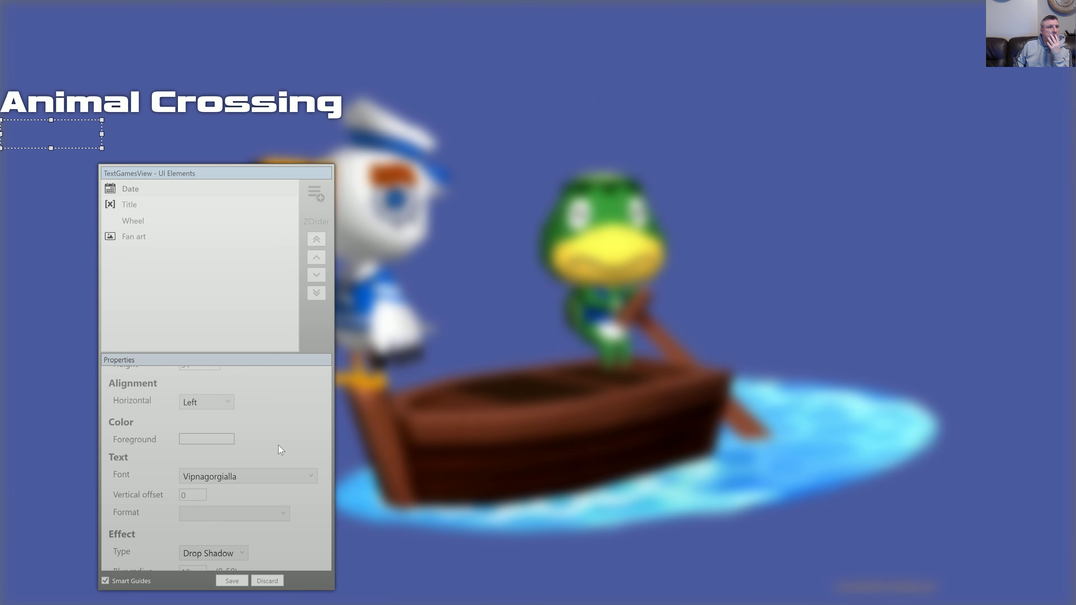
scroll(283, 456, "down", 3)
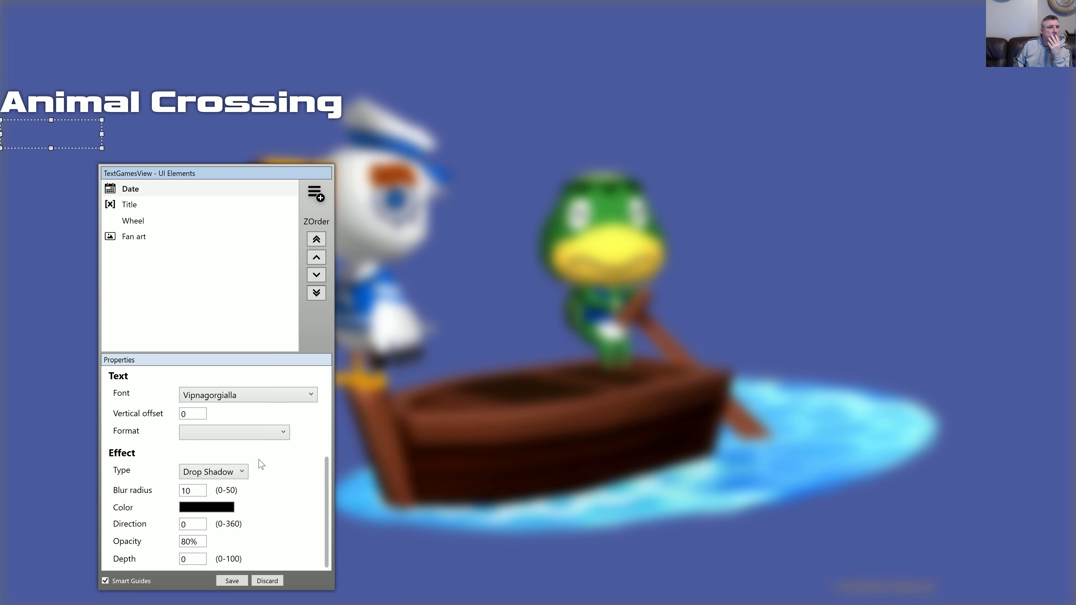
left_click(229, 438)
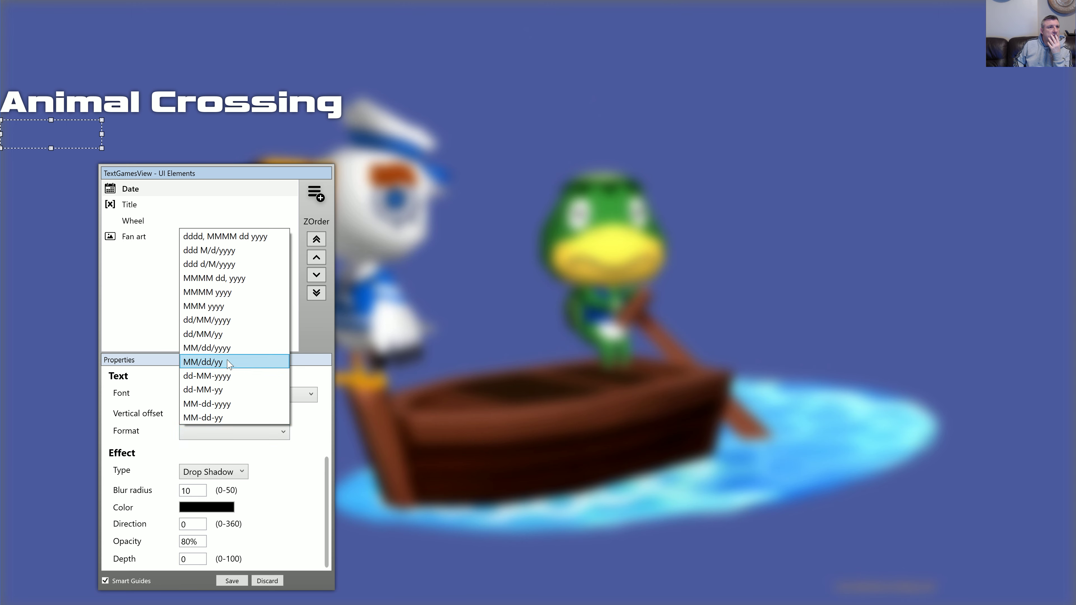
left_click(224, 307)
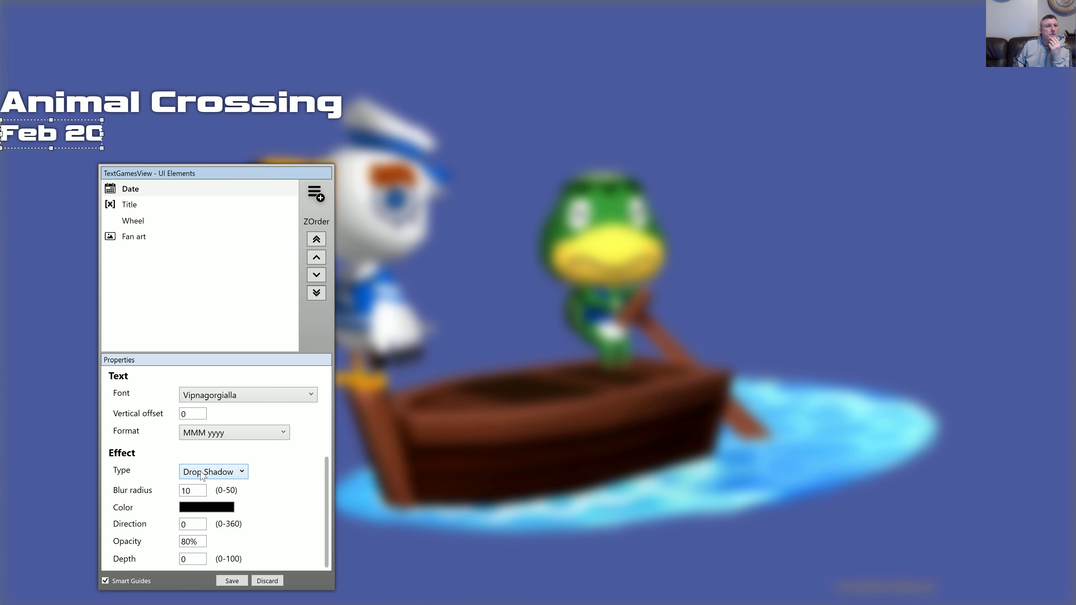
Widen the Date's box and reduce its height so the full month and year fit in smaller text beneath the Title.
scroll(299, 464, "up", 6)
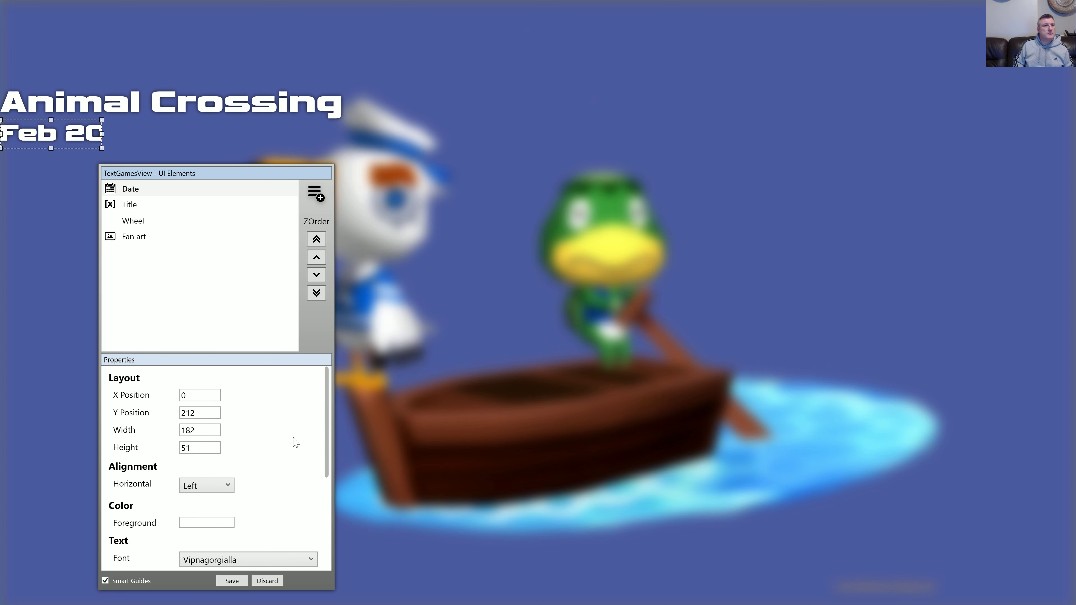
scroll(294, 441, "down", 5)
scroll(295, 443, "down", 1)
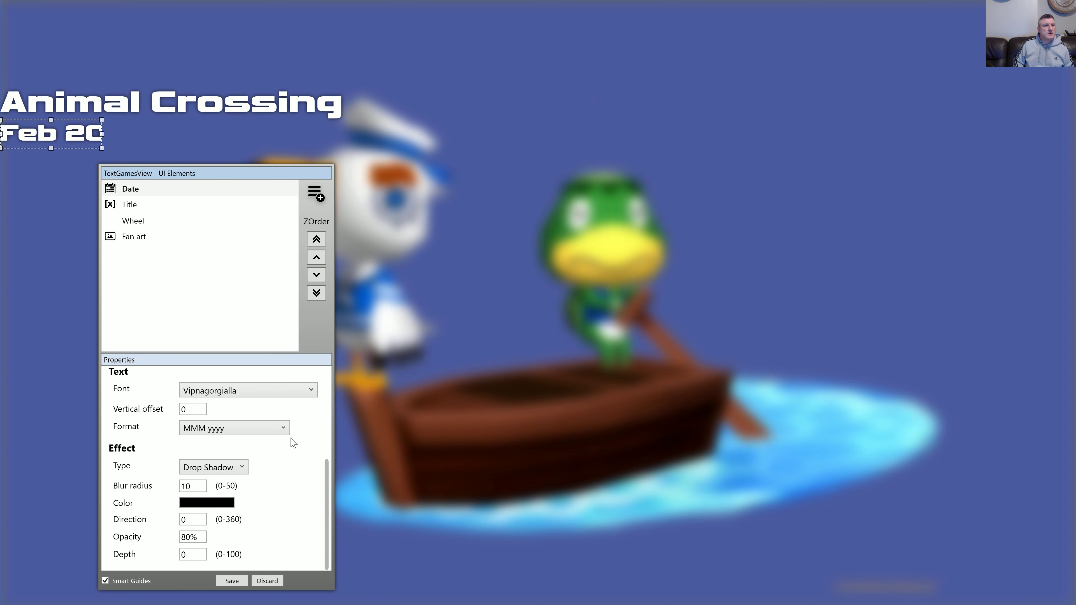
scroll(294, 443, "up", 3)
scroll(293, 443, "down", 1)
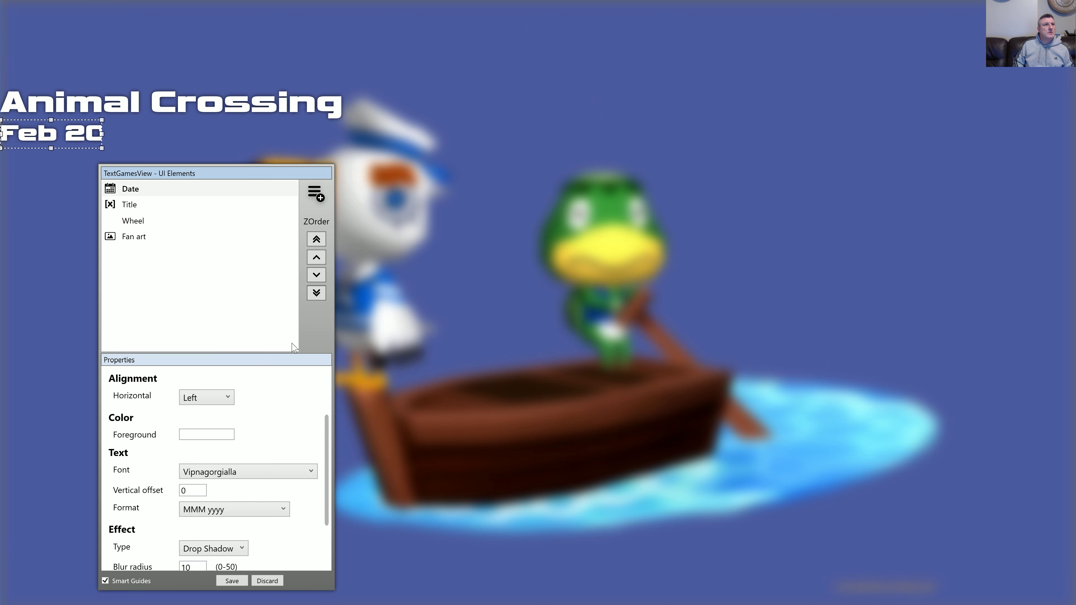
left_click_drag(103, 134, 142, 134)
left_click_drag(70, 148, 72, 137)
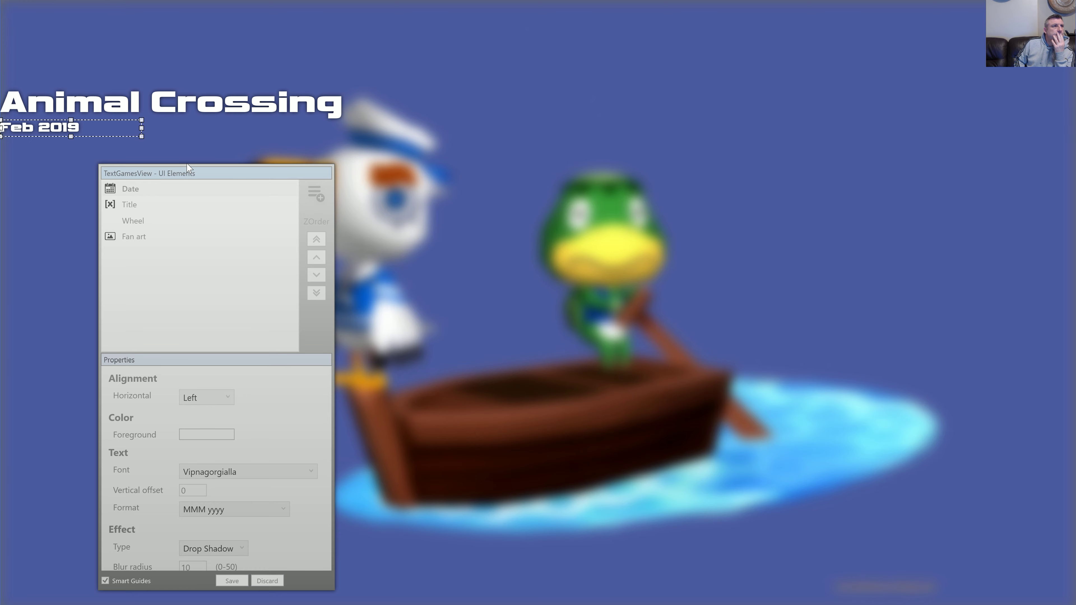
Add a Publisher element and paste the Title's copied styling onto it.
left_click(315, 193)
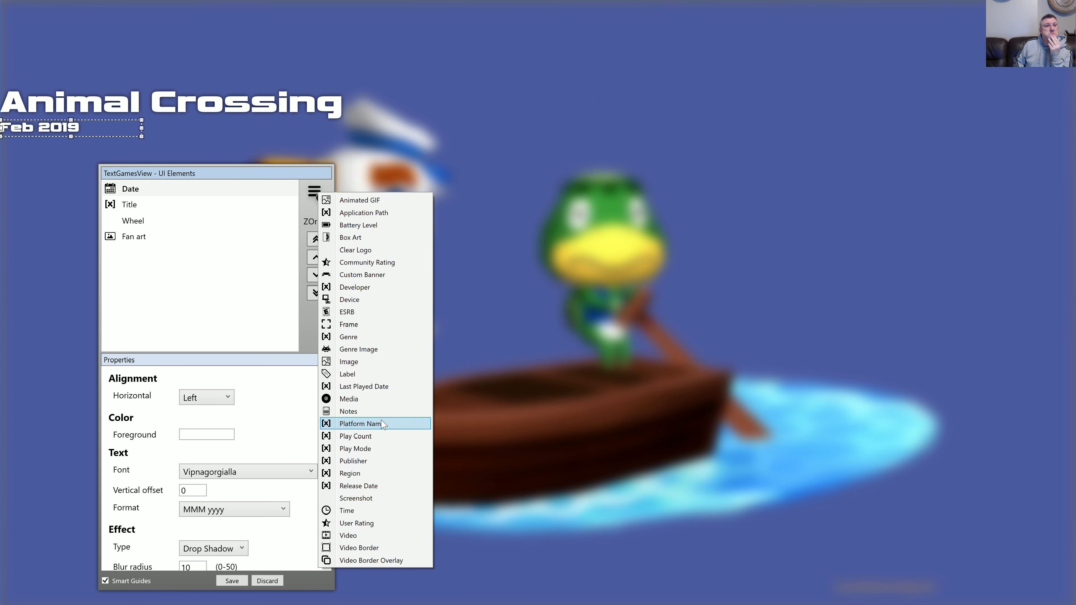
left_click(378, 463)
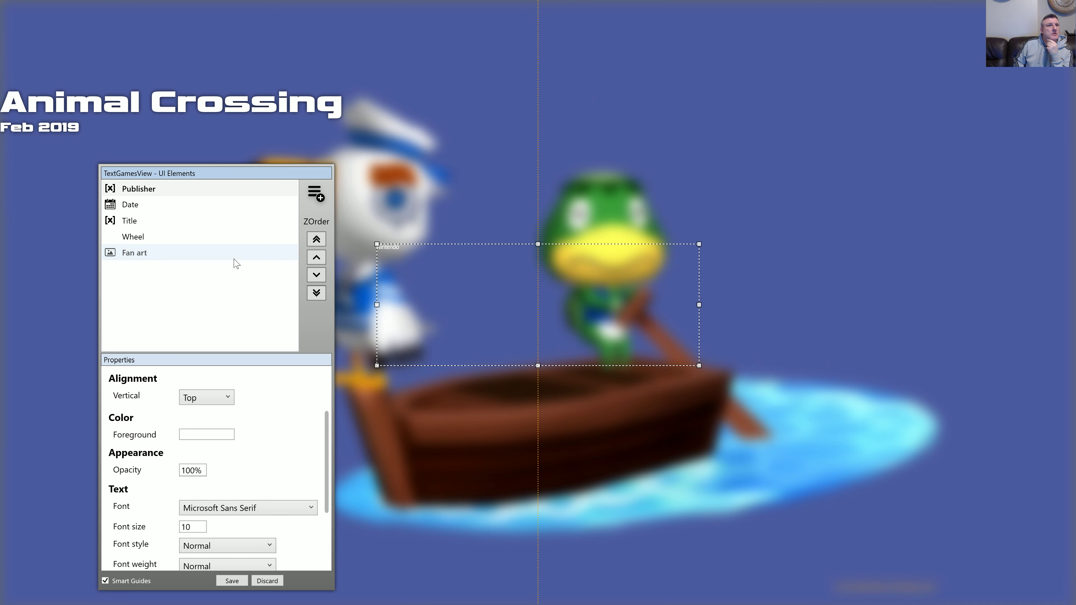
right_click(440, 297)
left_click(466, 316)
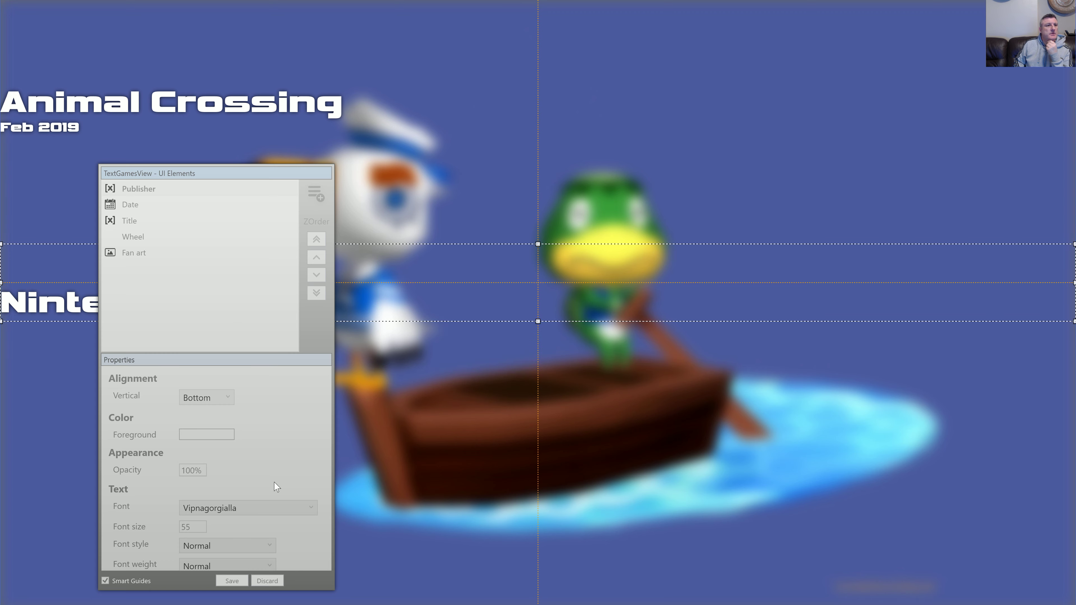
Set the Publisher's font size to 20 and its vertical alignment to Center.
left_click(193, 528)
left_click_drag(194, 528, 163, 532)
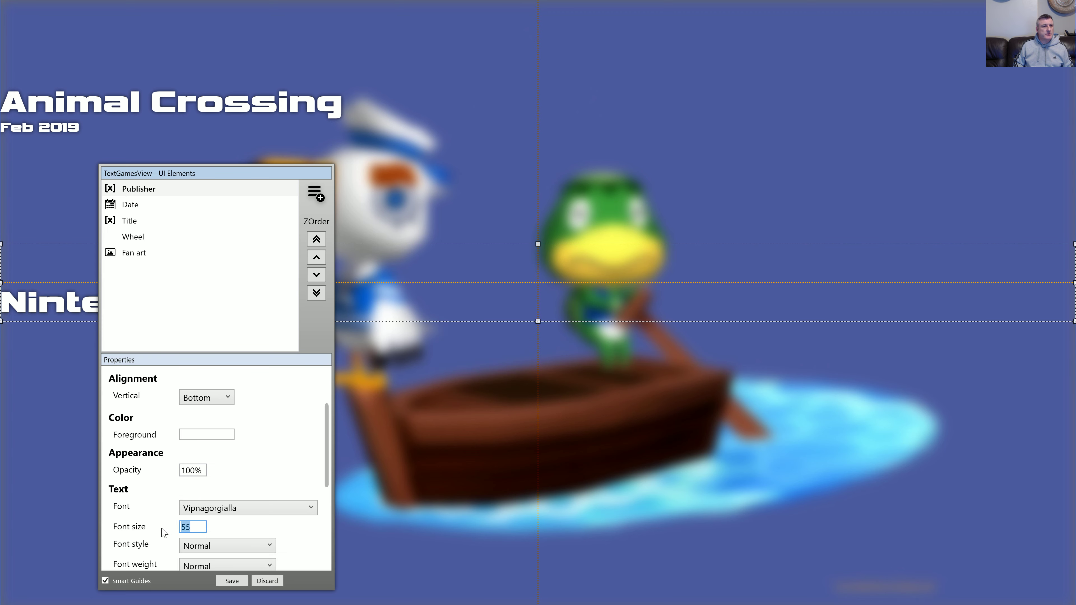
type("20")
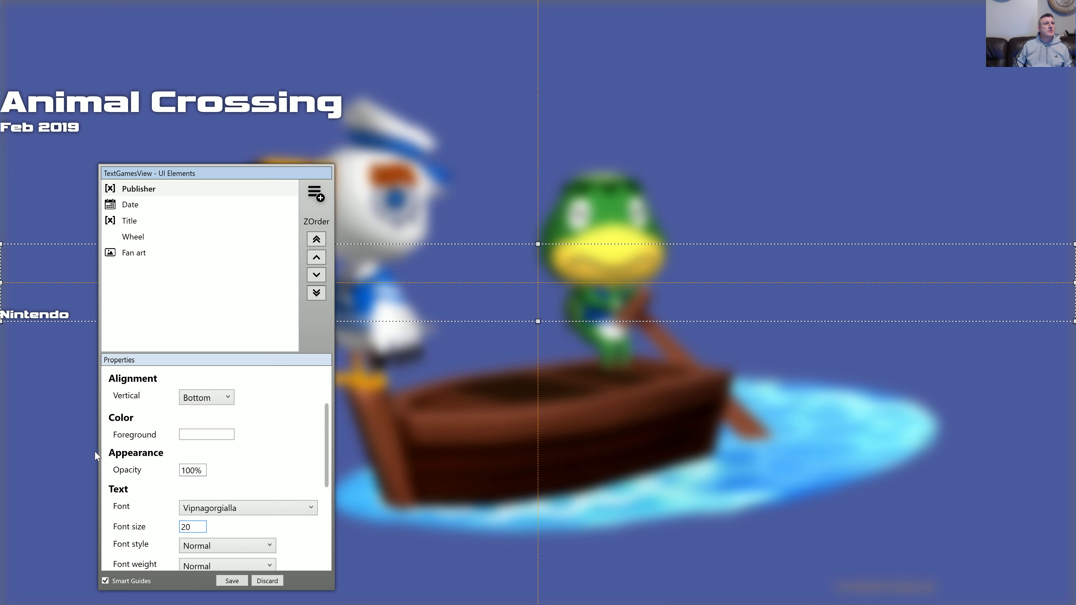
left_click(252, 466)
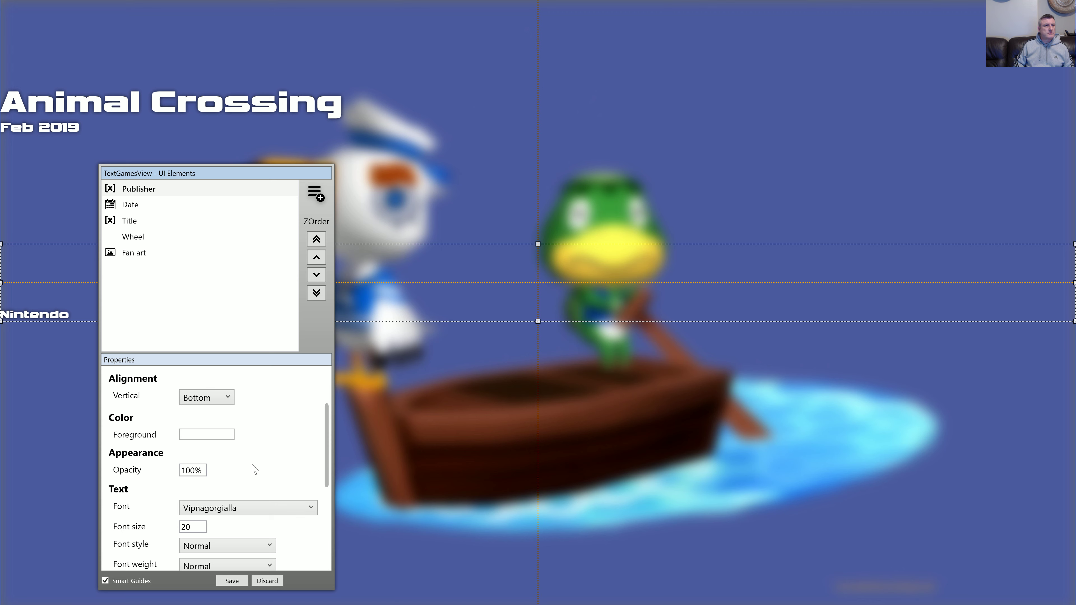
left_click(215, 397)
left_click(213, 424)
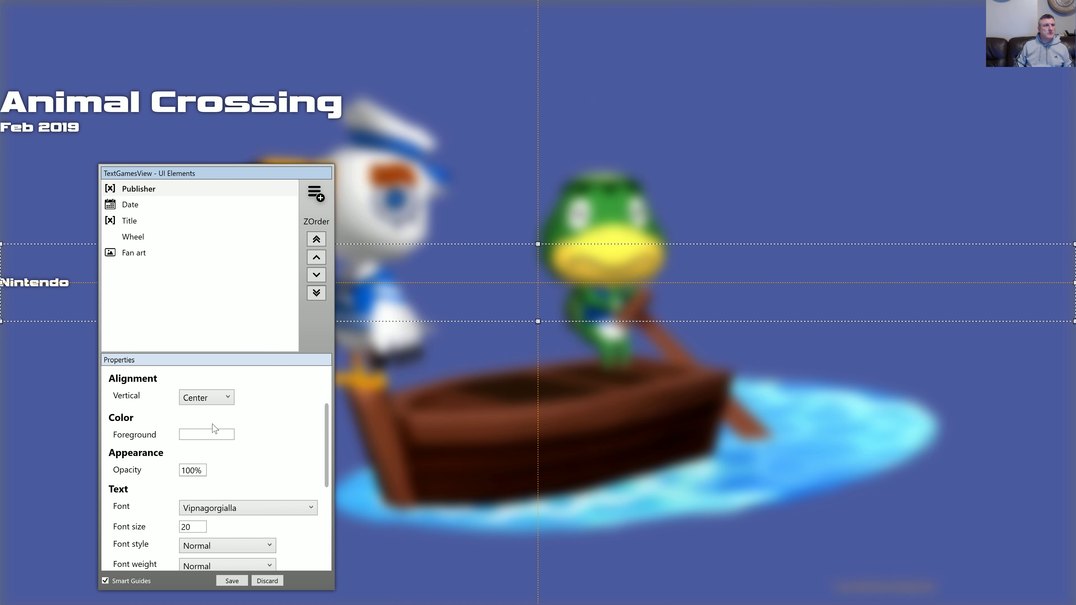
Shorten the Publisher's box to a single line and place it beside the date, beneath the Title.
left_click_drag(538, 323, 517, 259)
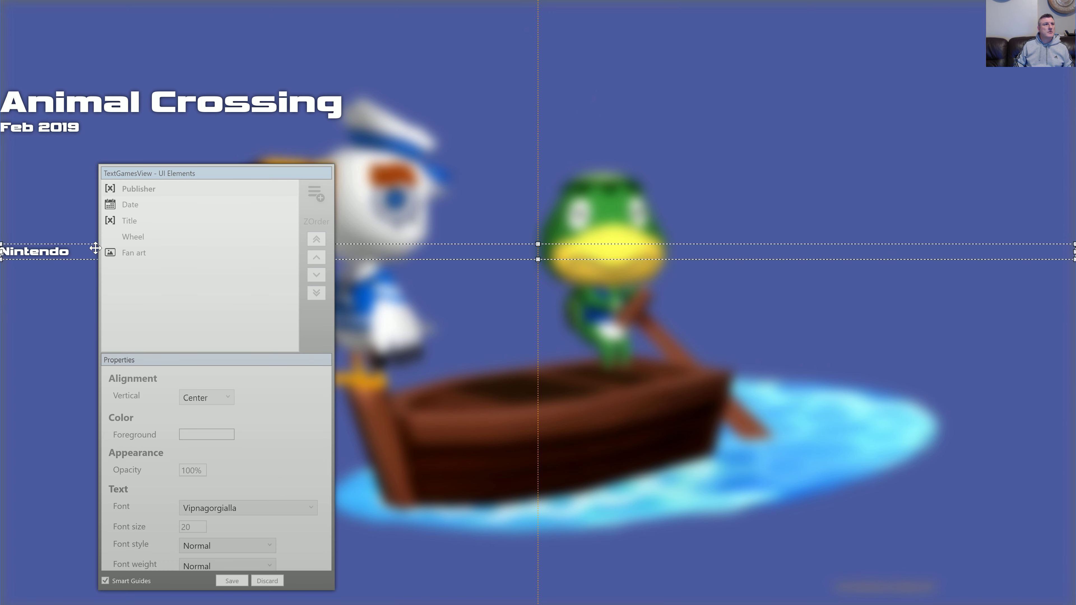
left_click_drag(2, 252, 120, 132)
Shrink the Date's box until its text matches the Publisher's size, and narrow it to end just past the year.
left_click(57, 130)
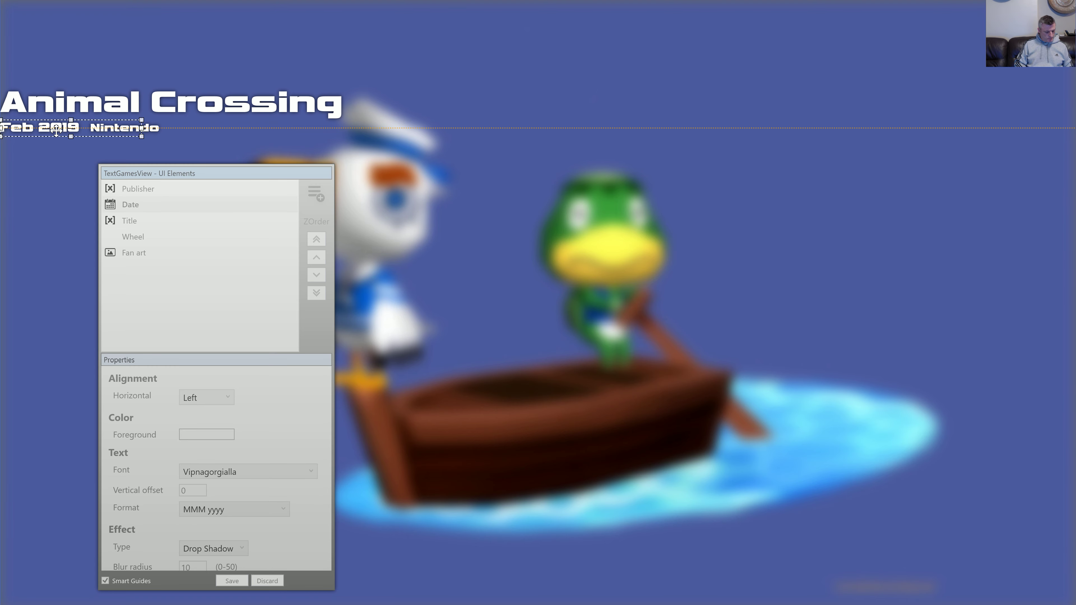
key("shift+Up")
key("shift+Up")
key("shift+Up")
key("shift+Up")
key("shift+Up")
key("shift+Up")
key("shift+Up")
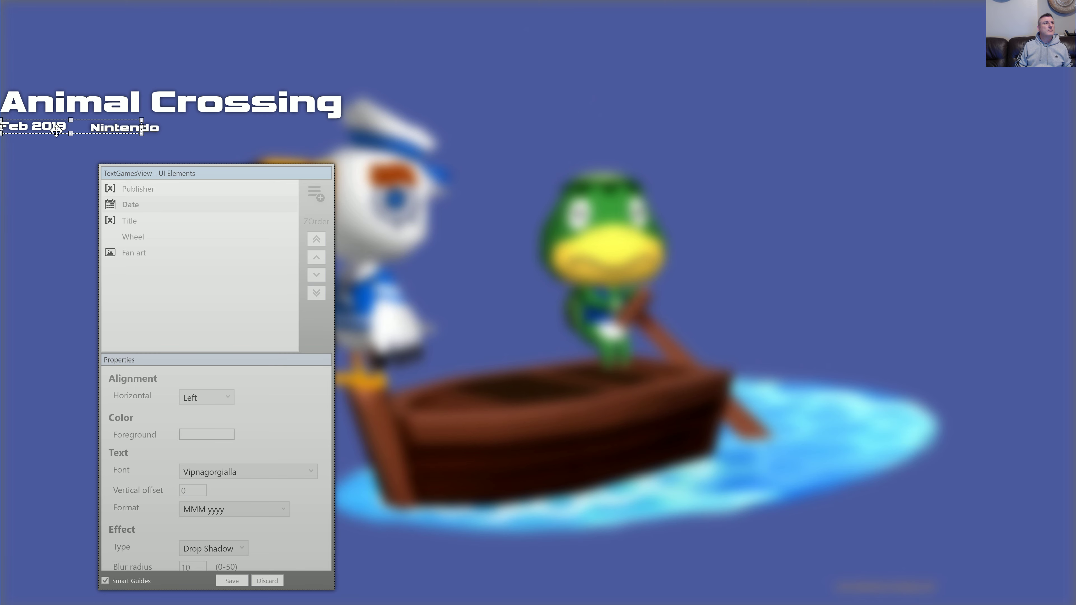
key("shift+Up")
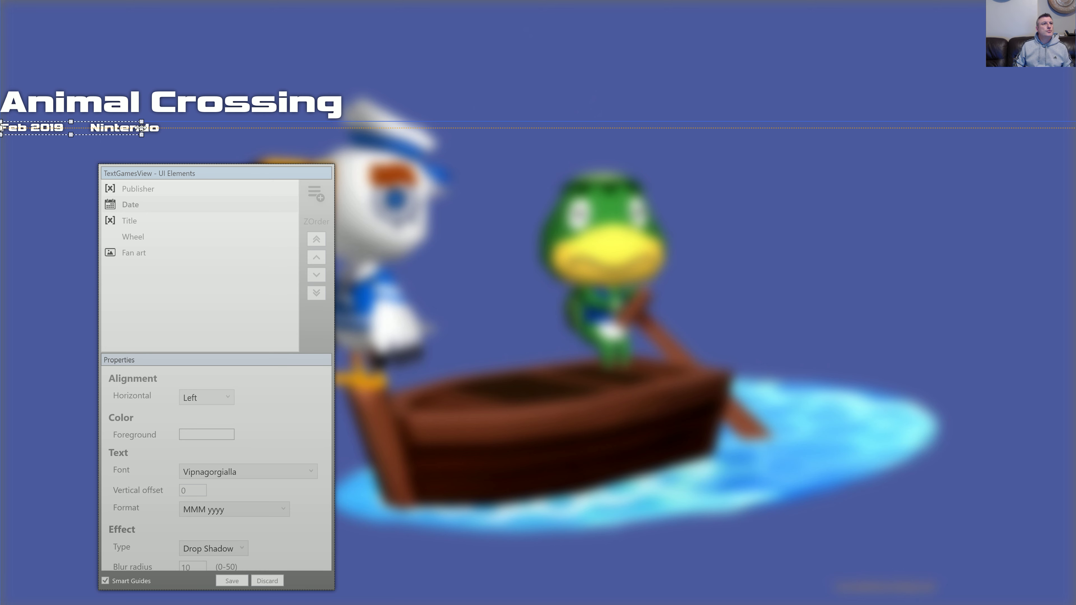
left_click_drag(141, 128, 73, 138)
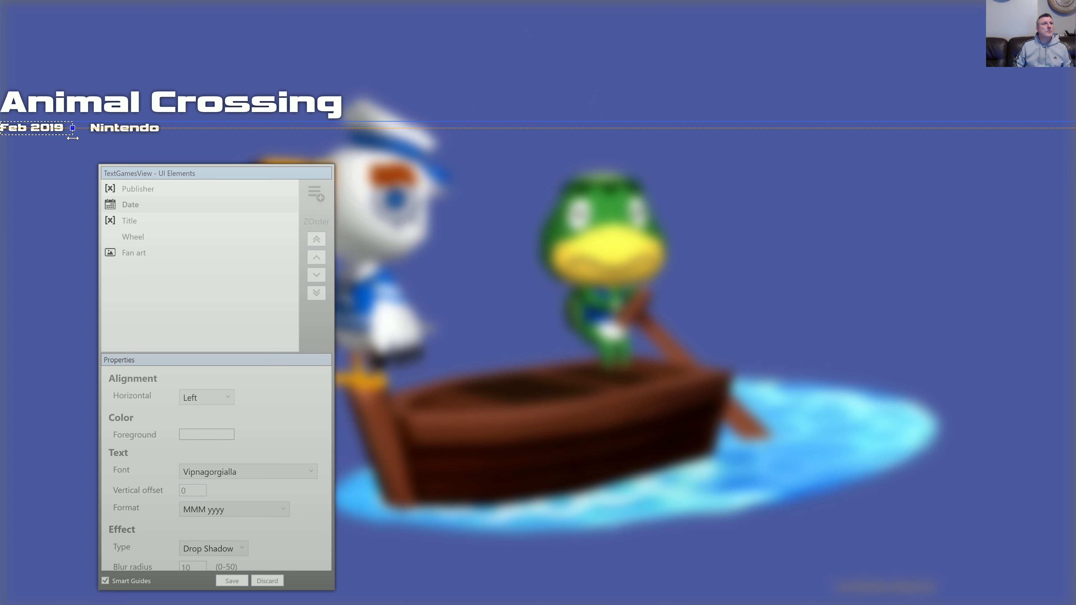
Nudge the Publisher sideways until its box starts at the end of the Date's box.
left_click(106, 130)
key("Left")
key("Left")
key("Left")
key("Left")
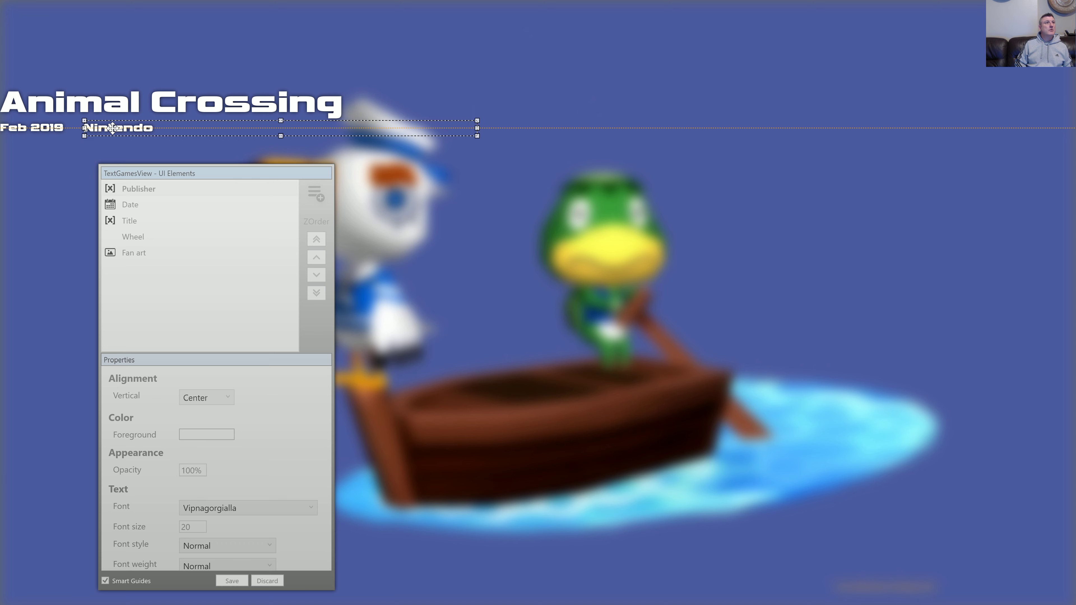
key("Right")
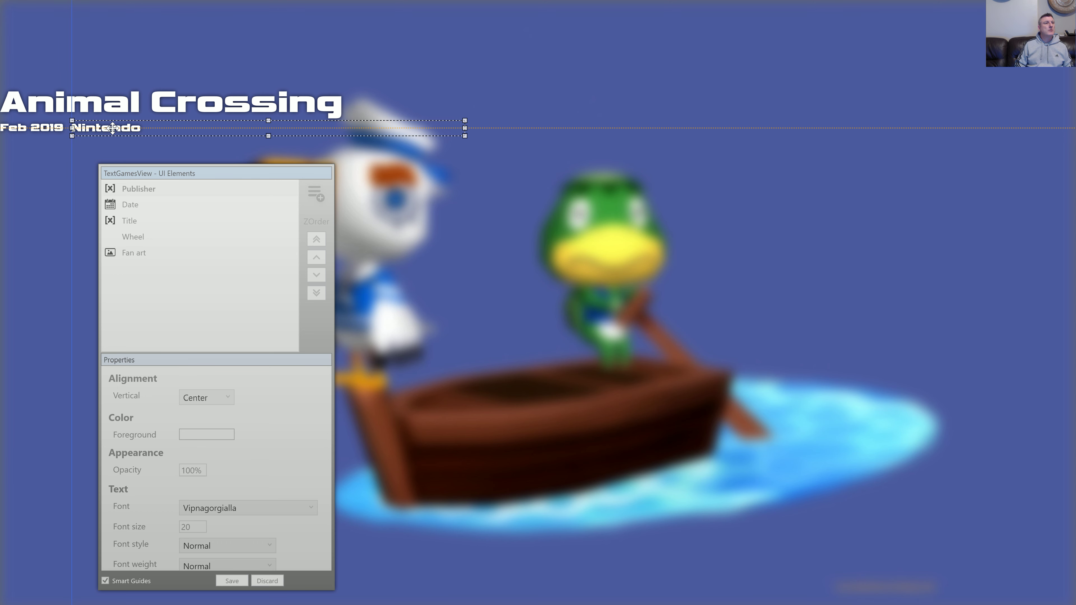
left_click(59, 128)
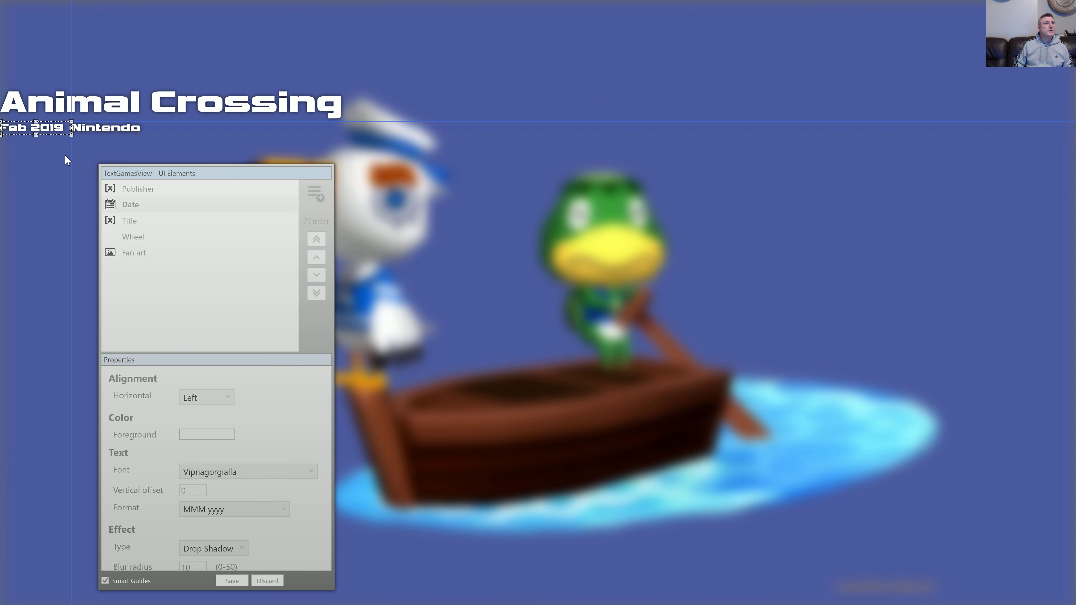
left_click(121, 128)
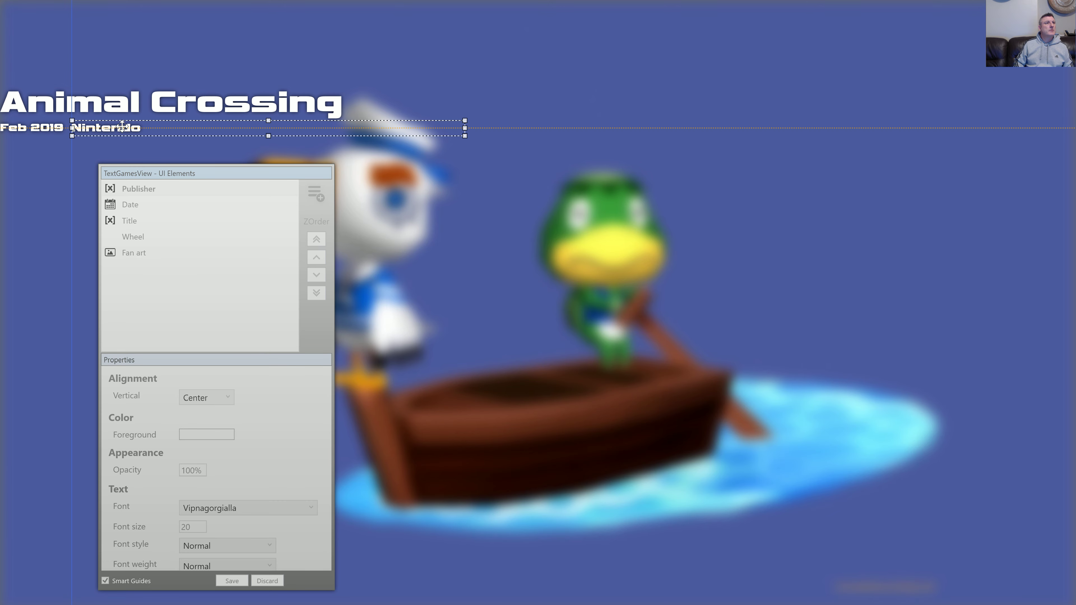
left_click(474, 97)
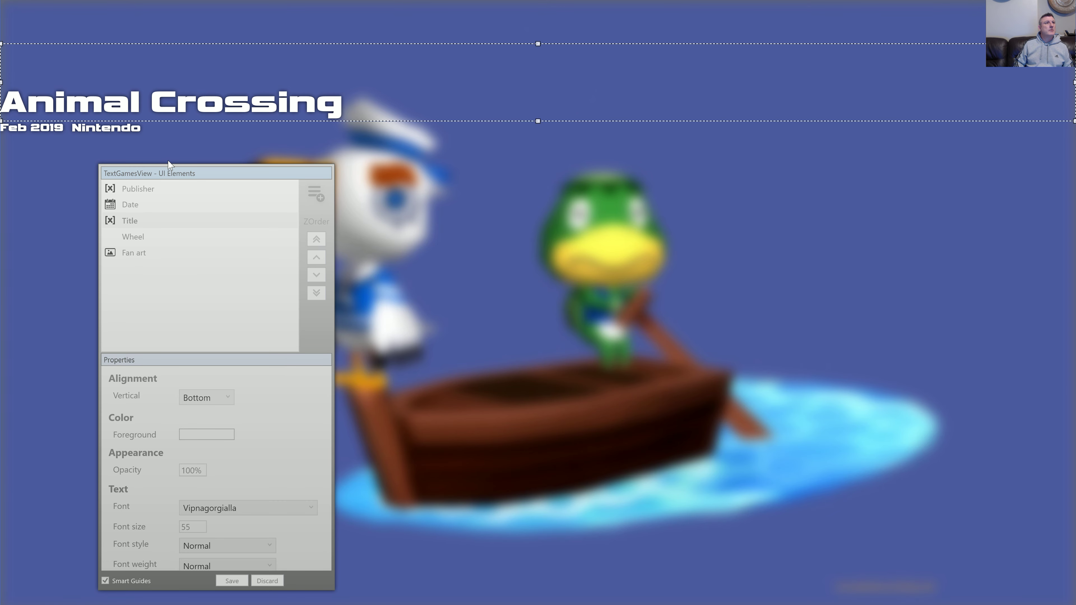
left_click(58, 193)
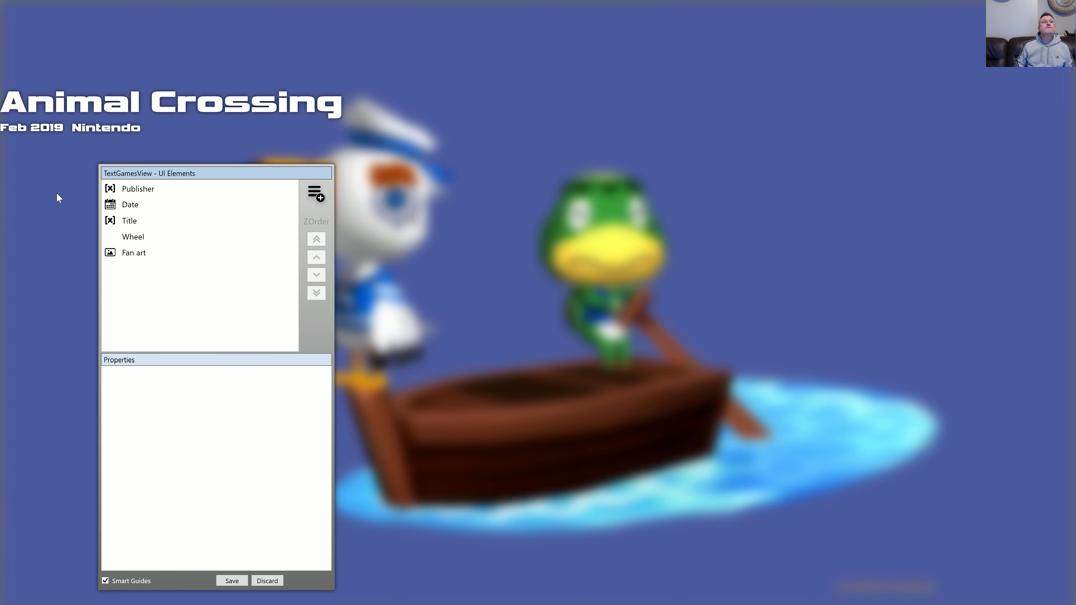
left_click(33, 129)
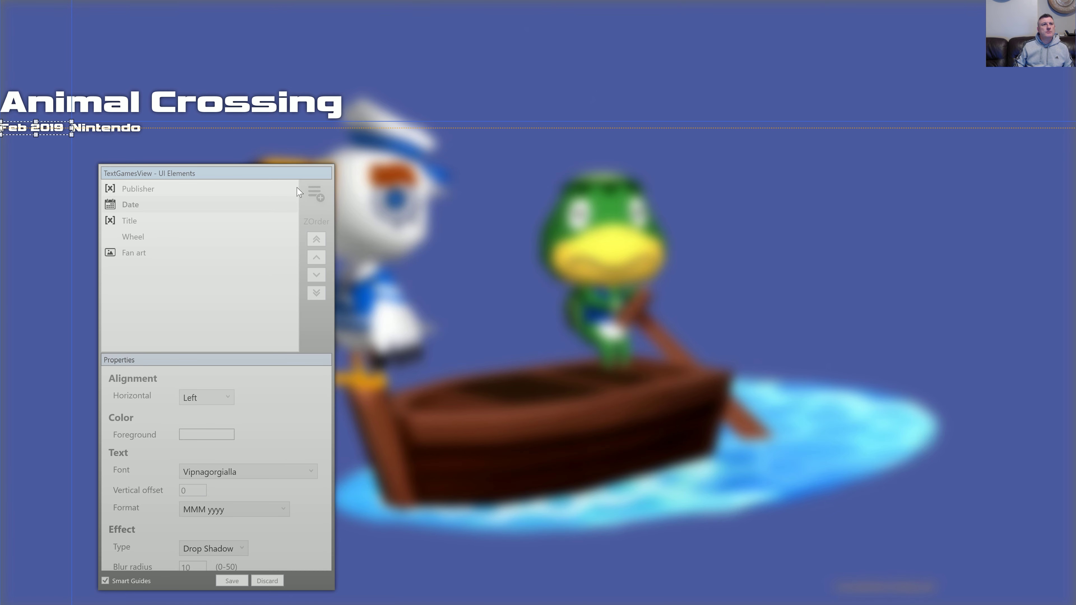
Add a Platform Name element and paste the Title's copied styling onto it.
left_click(314, 193)
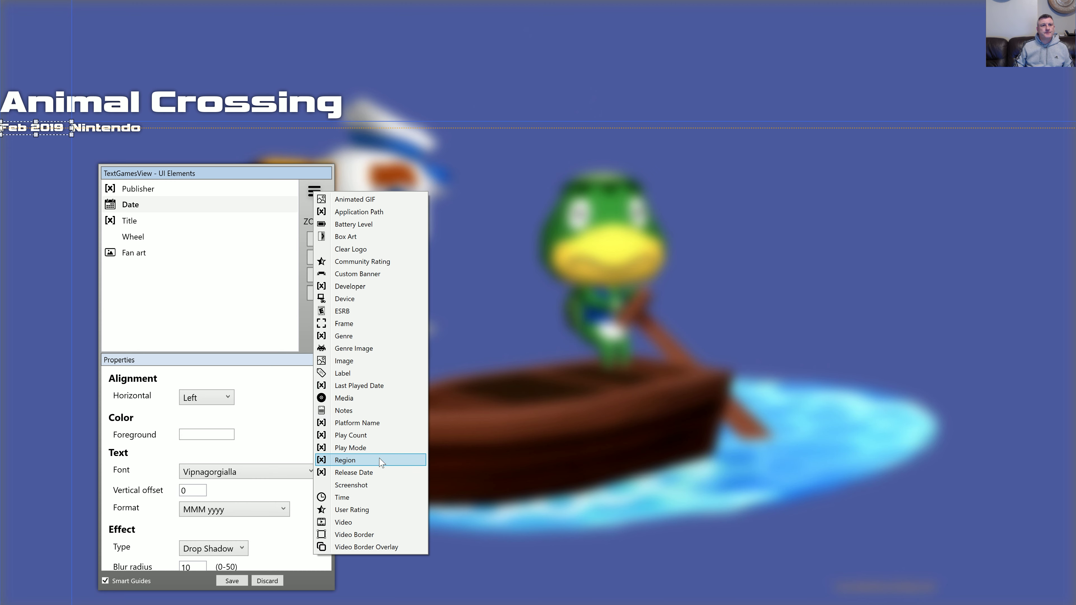
left_click(379, 423)
right_click(410, 288)
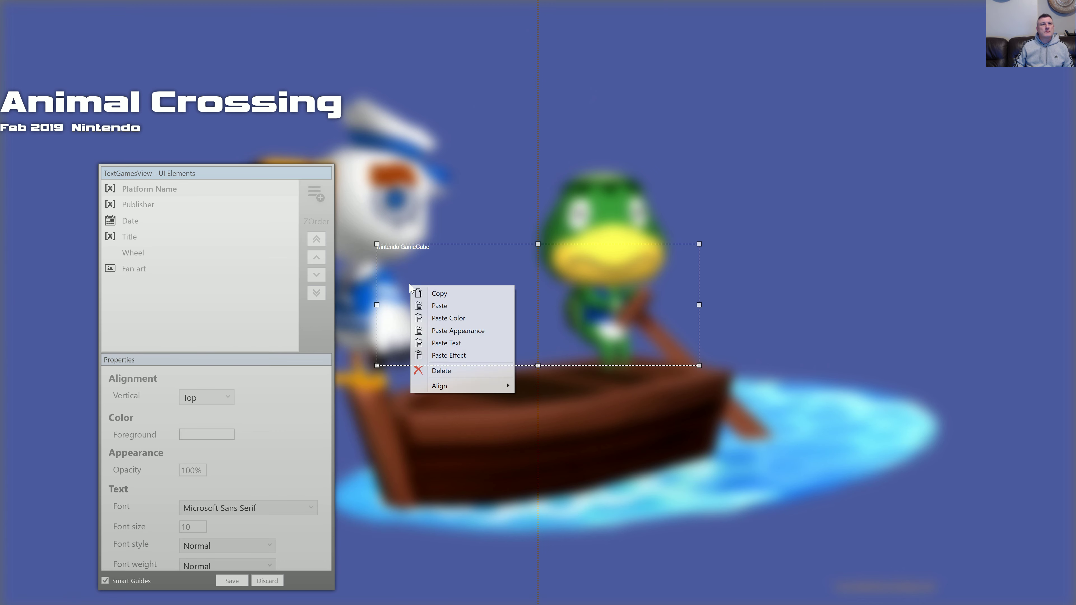
left_click(428, 306)
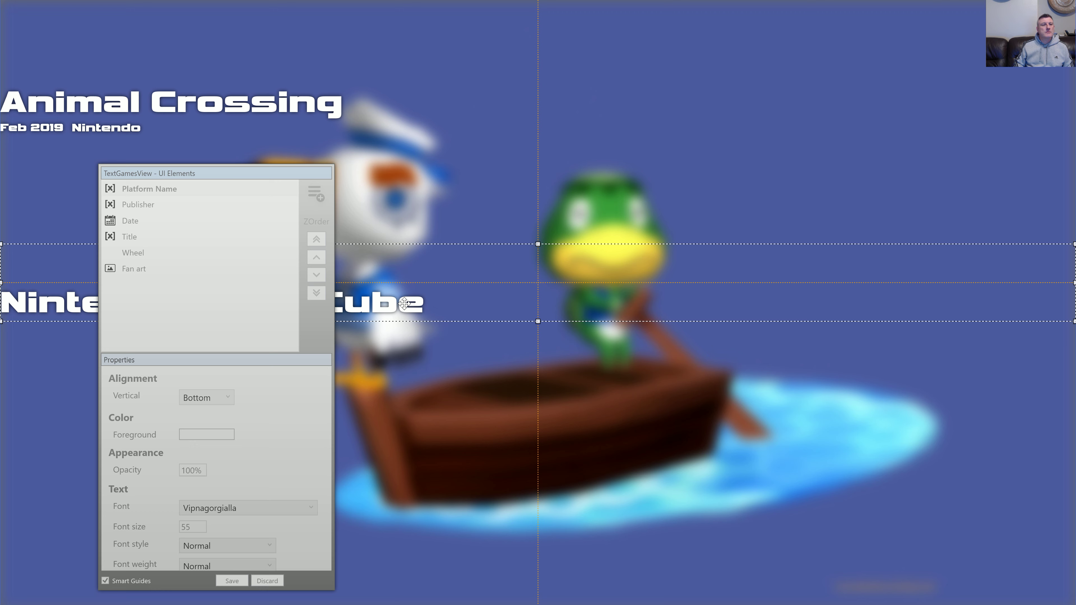
Set the Platform Name's font size to 20.
double_click(199, 522)
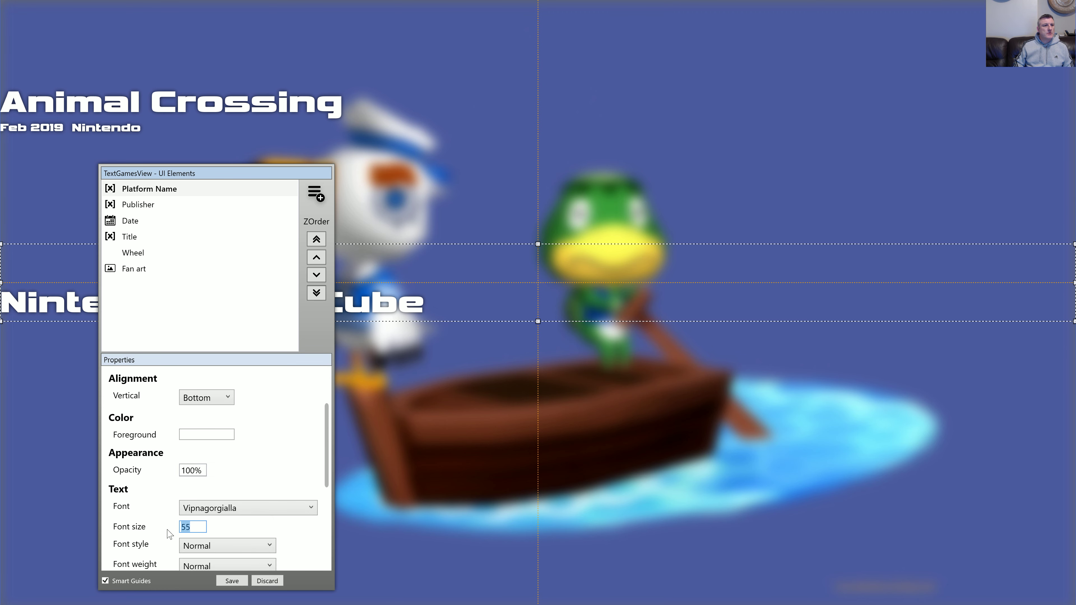
type("20")
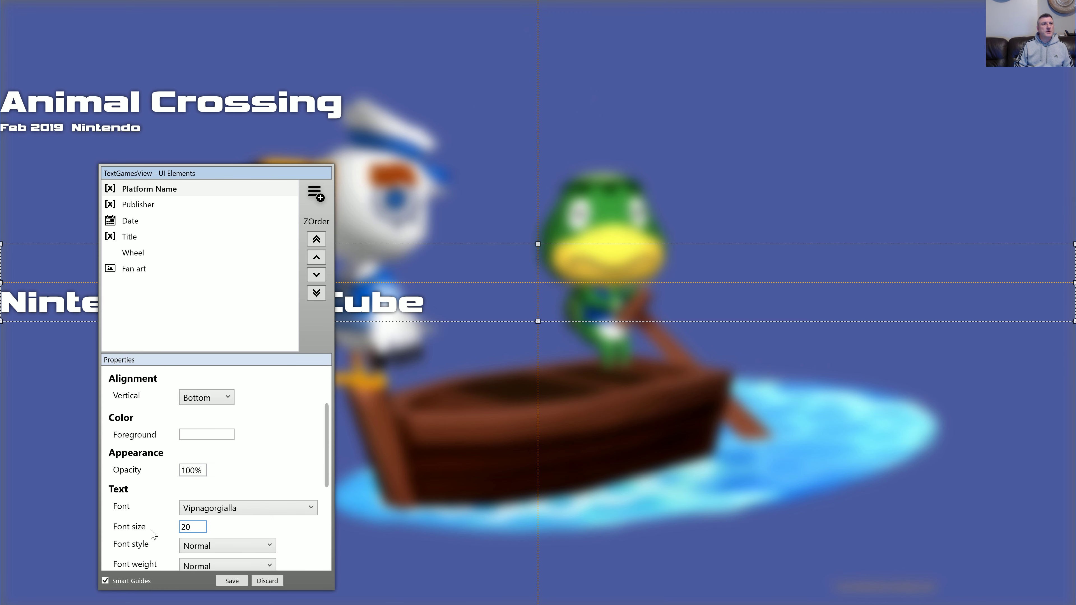
key("Return")
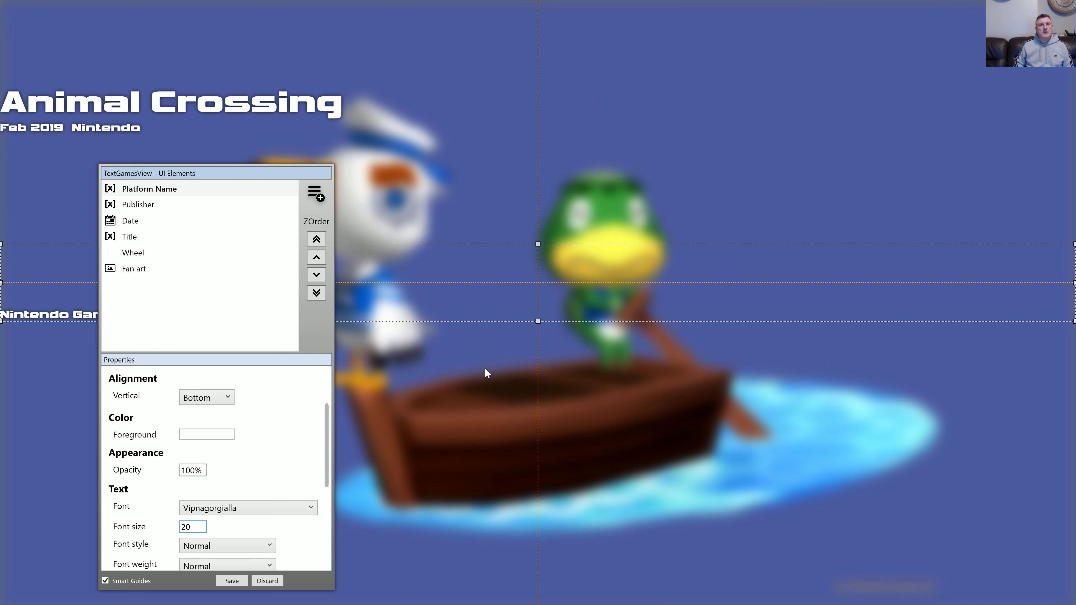
Reduce the Platform Name's box, move it to the open area above the boat characters, and center its text vertically.
left_click_drag(538, 323, 527, 263)
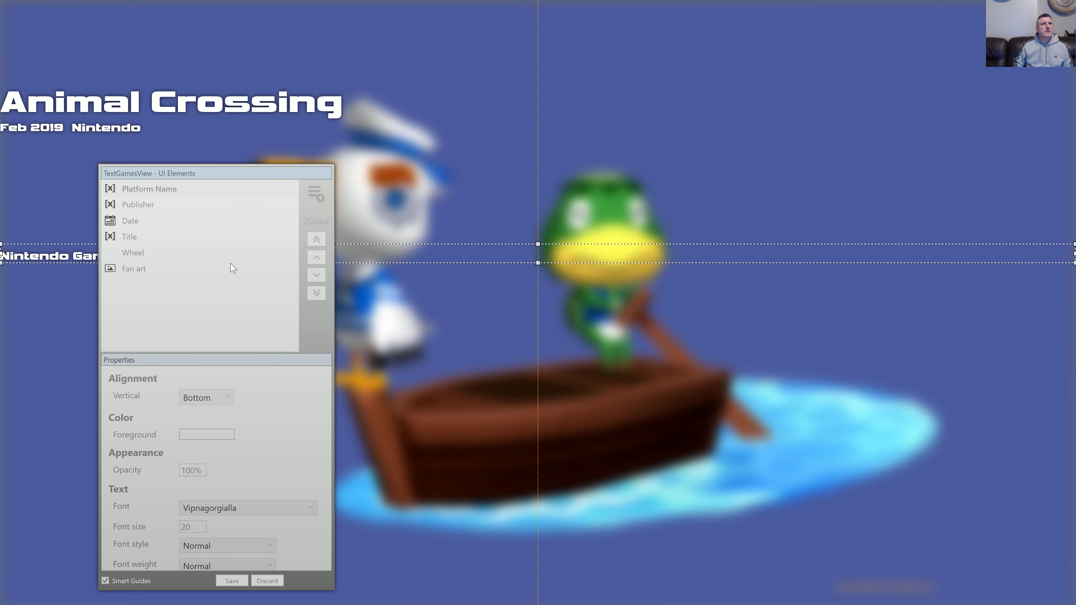
left_click_drag(2, 254, 445, 164)
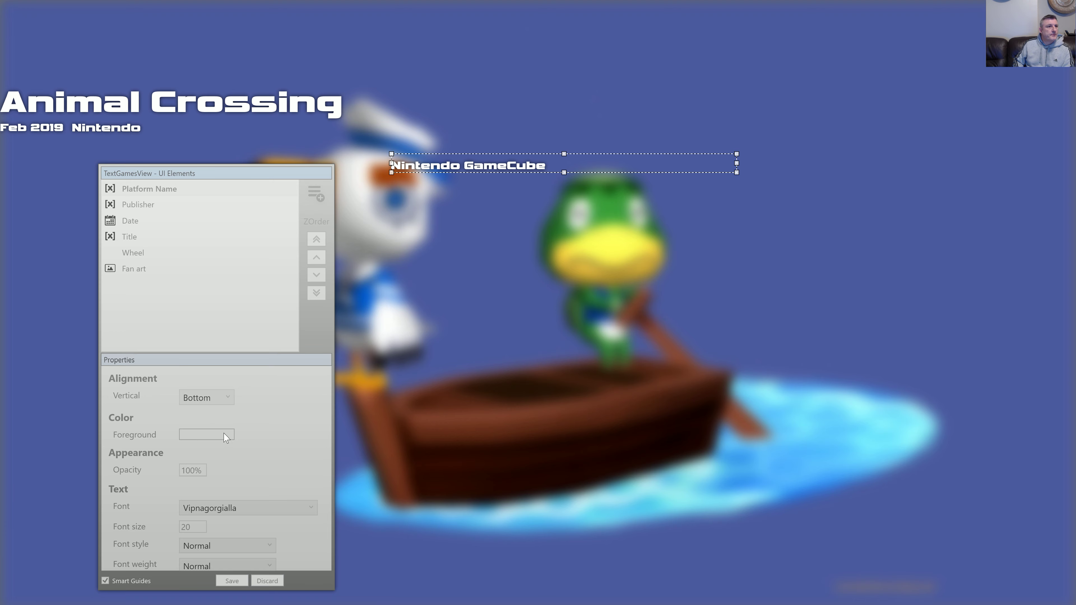
left_click(224, 398)
left_click(216, 427)
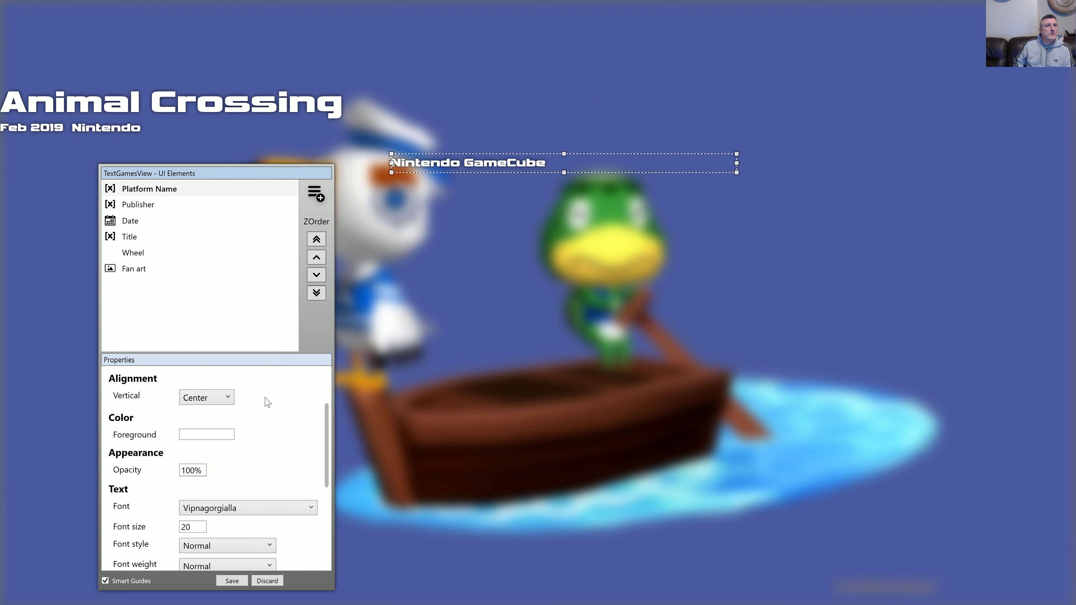
Move the date and publisher out of the way and place the platform name directly beneath the game title at the view's left edge.
left_click_drag(499, 156, 309, 134)
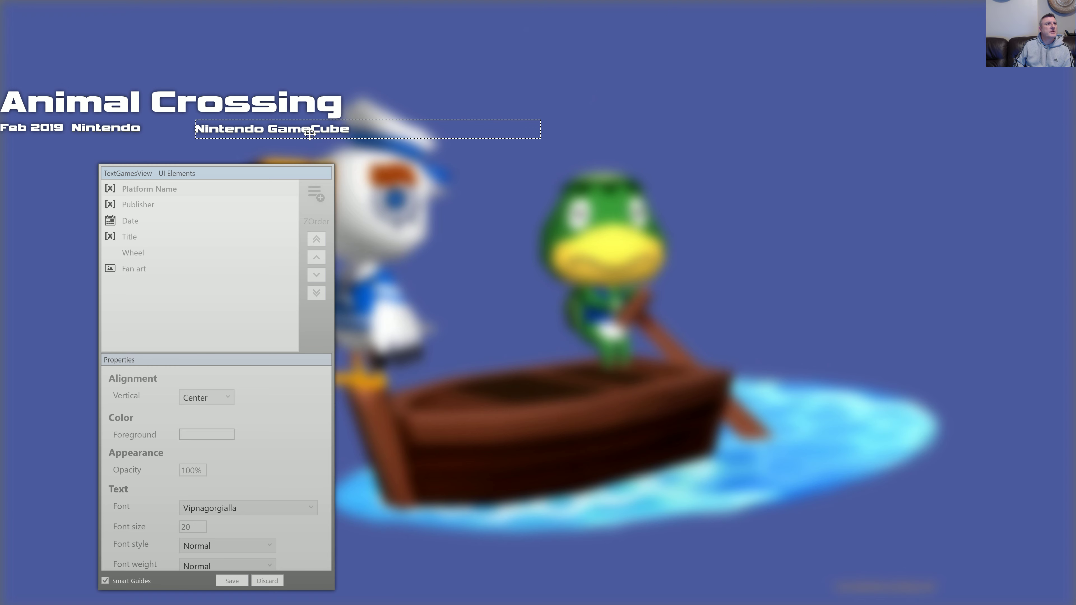
left_click_drag(37, 131, 54, 165)
left_click_drag(114, 131, 427, 144)
left_click(312, 128)
left_click_drag(312, 128, 109, 127)
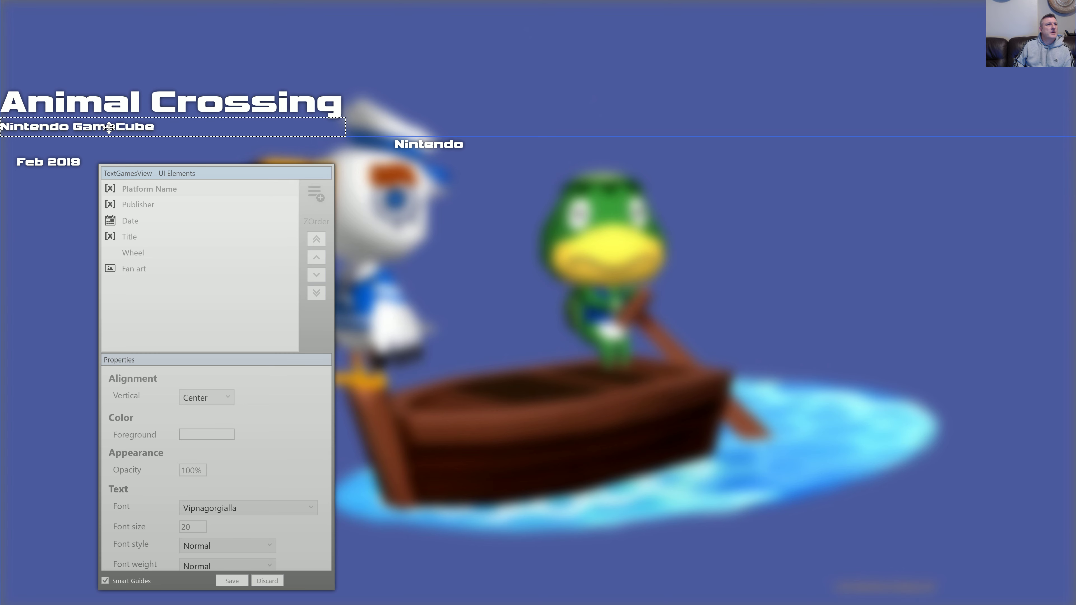
Place the date and publisher side by side on one line directly beneath the platform name, aligned with each other.
left_click_drag(65, 163, 37, 141)
left_click_drag(440, 147, 113, 140)
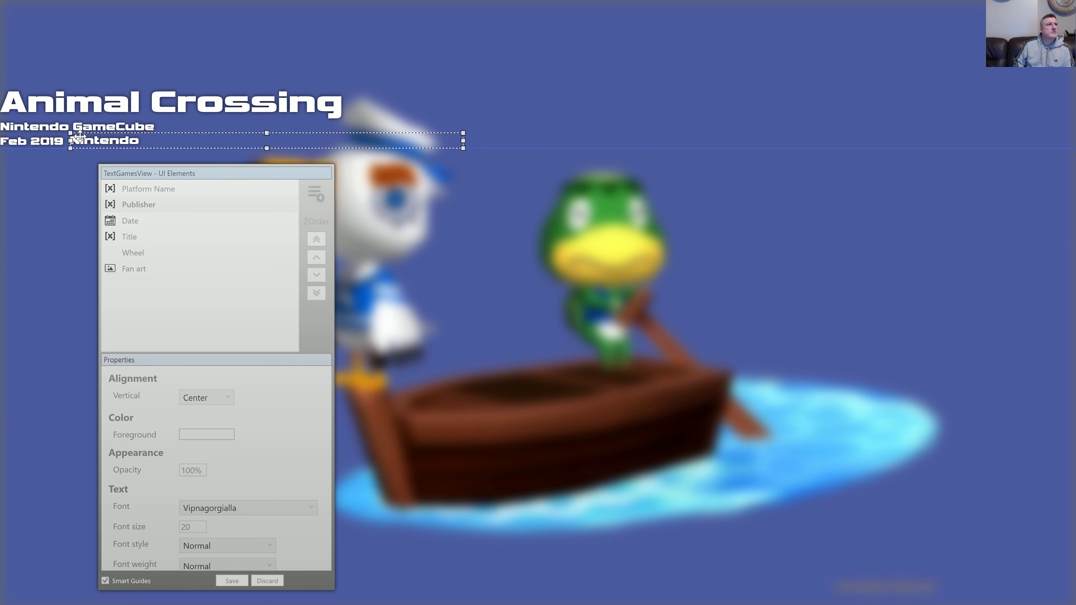
left_click(59, 190)
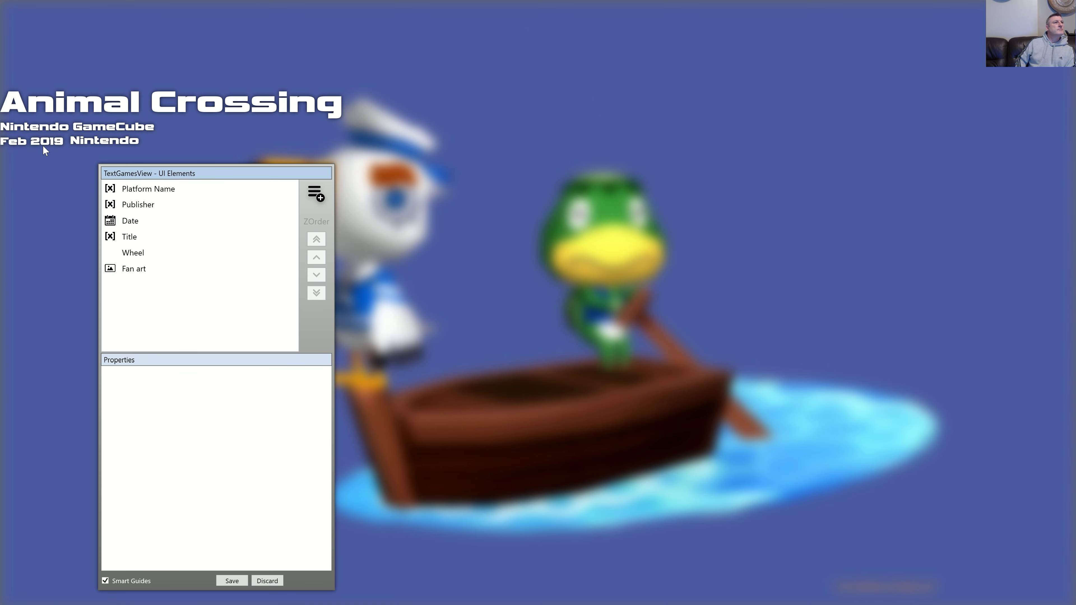
left_click(79, 142)
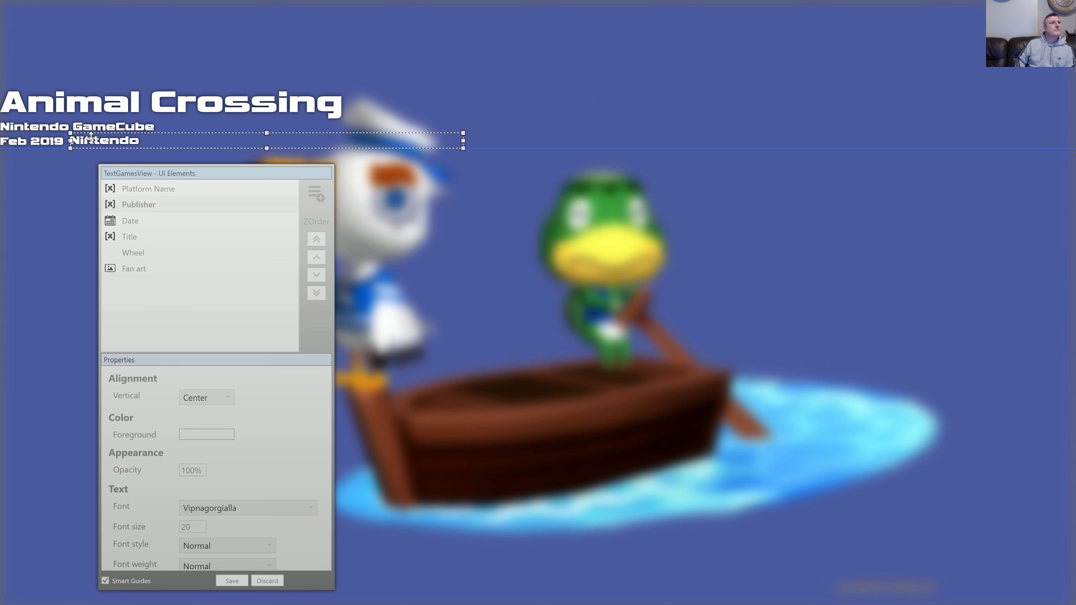
left_click(59, 142)
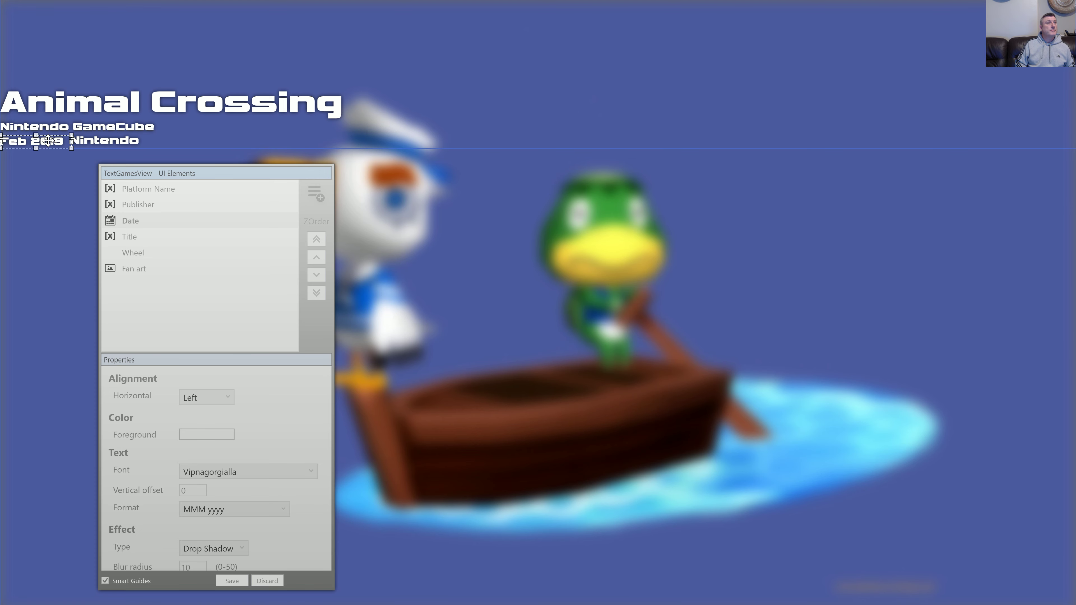
left_click(40, 171)
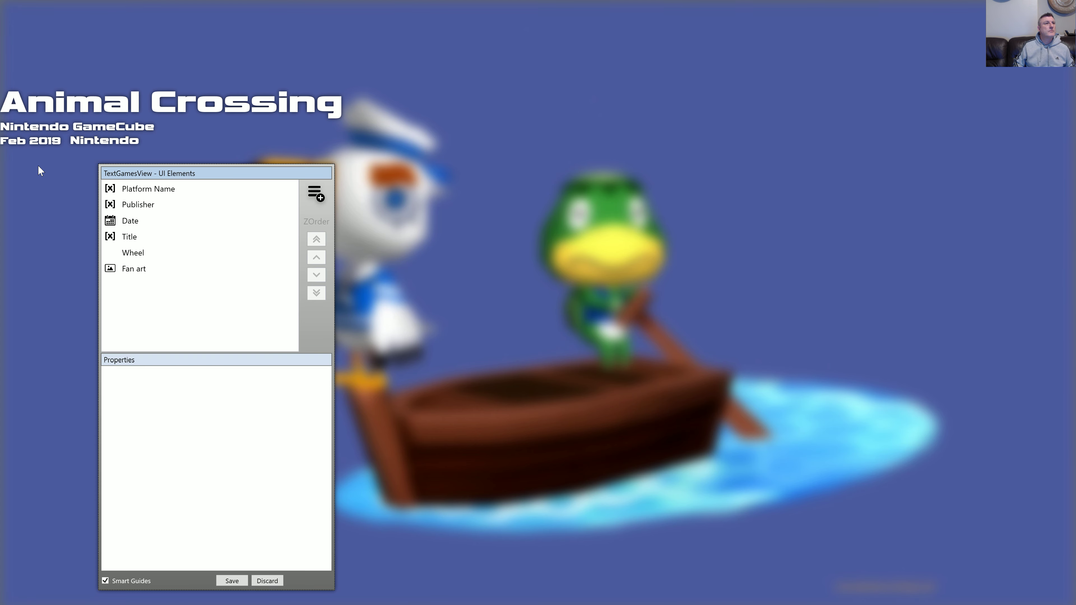
left_click(88, 141)
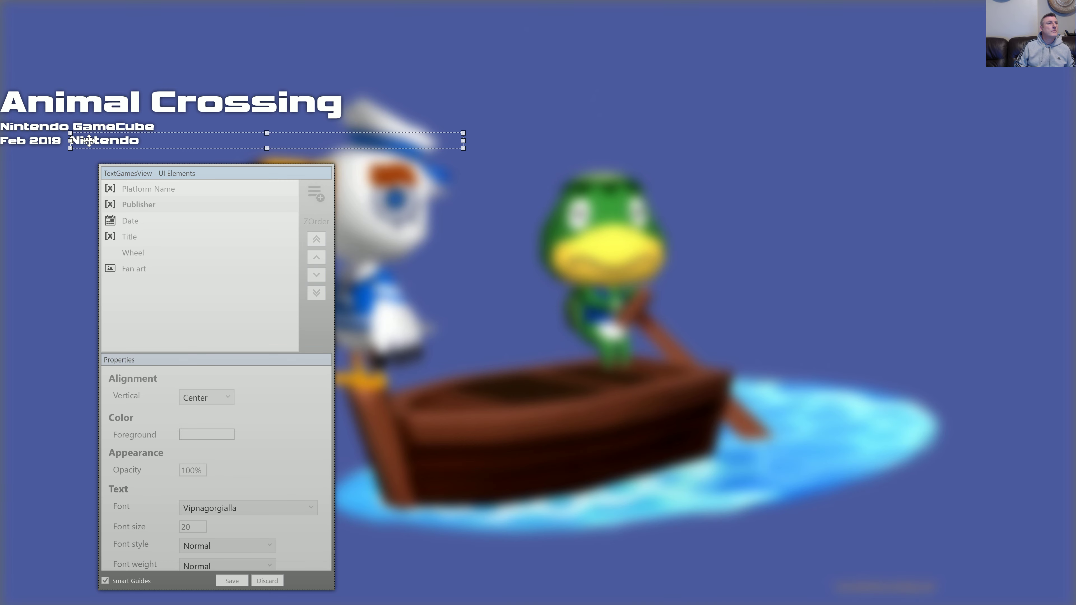
left_click_drag(88, 141, 89, 141)
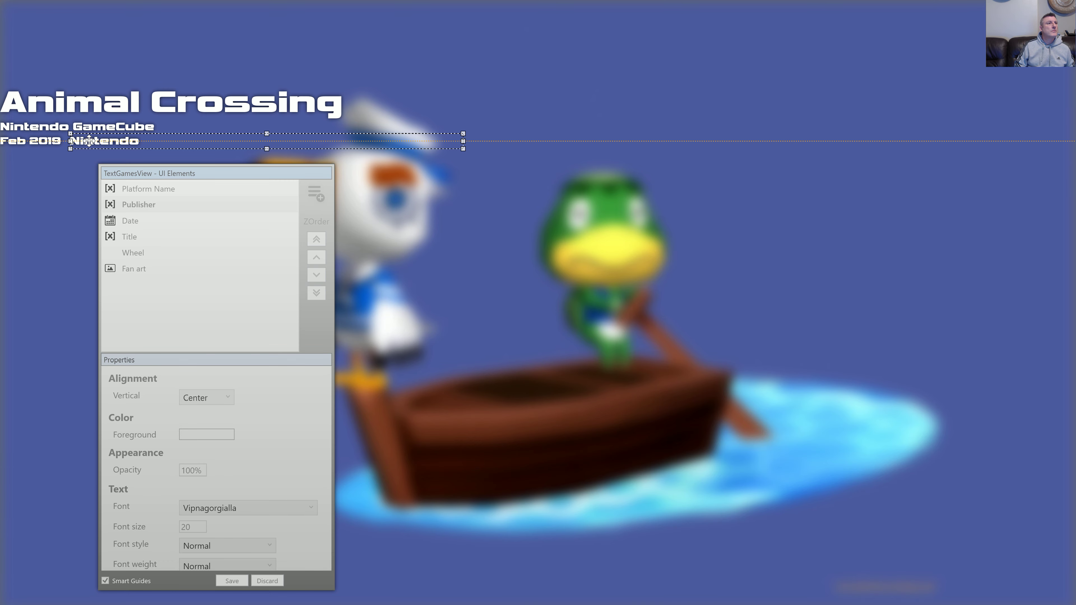
left_click(51, 183)
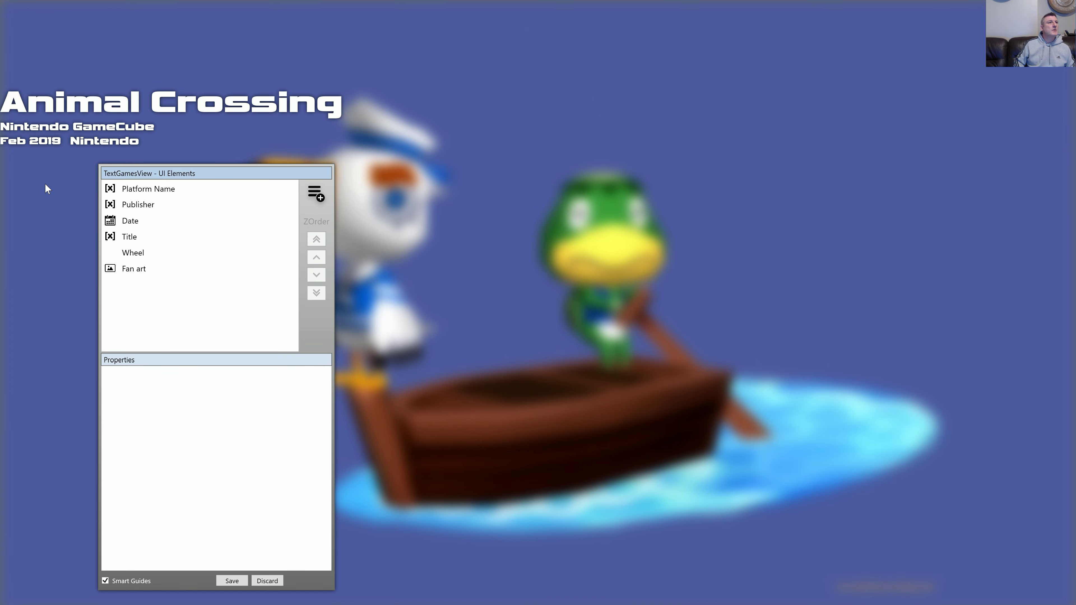
left_click(47, 140)
Nudge the publisher slightly right to widen the gap between it and the date.
left_click(85, 142)
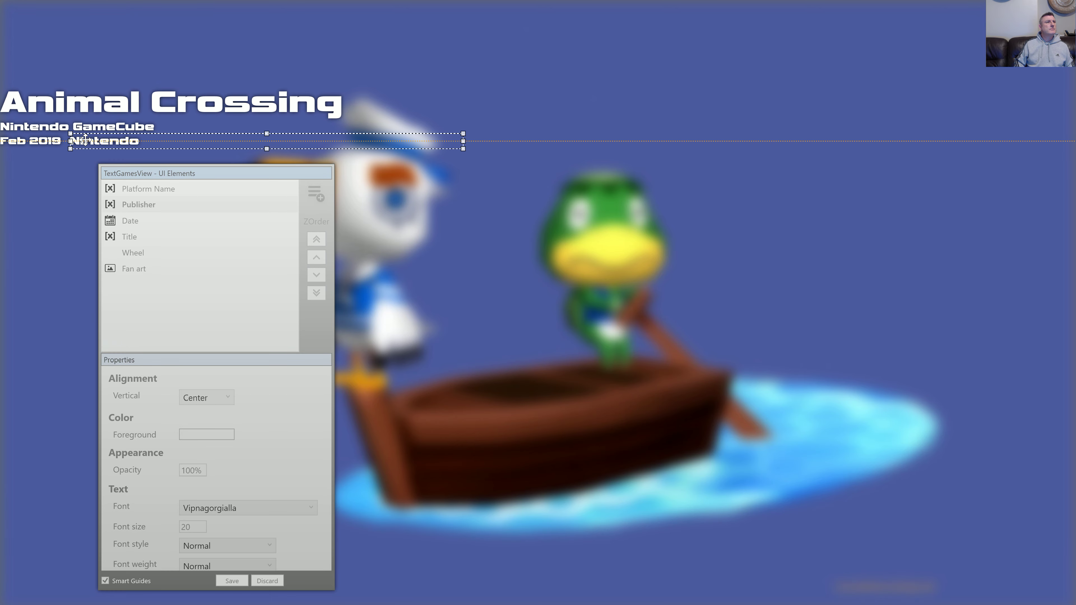
key("Right")
key("Right")
key("Right")
key("Right")
key("Right")
key("Right")
key("Right")
key("Right")
key("Right")
key("Right")
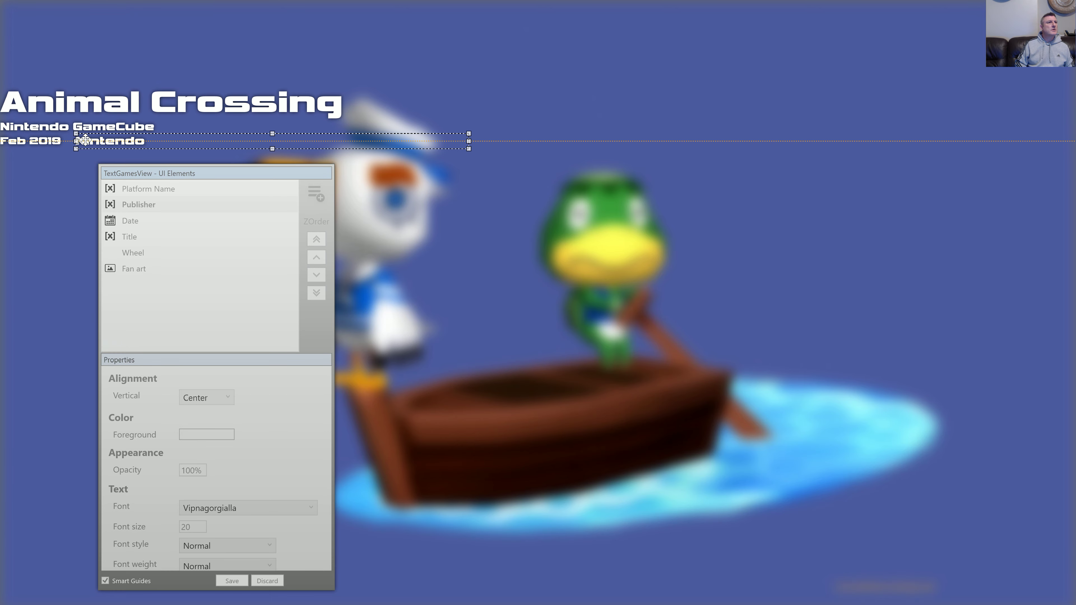
key("Left")
key("Left")
key("Left")
key("Left")
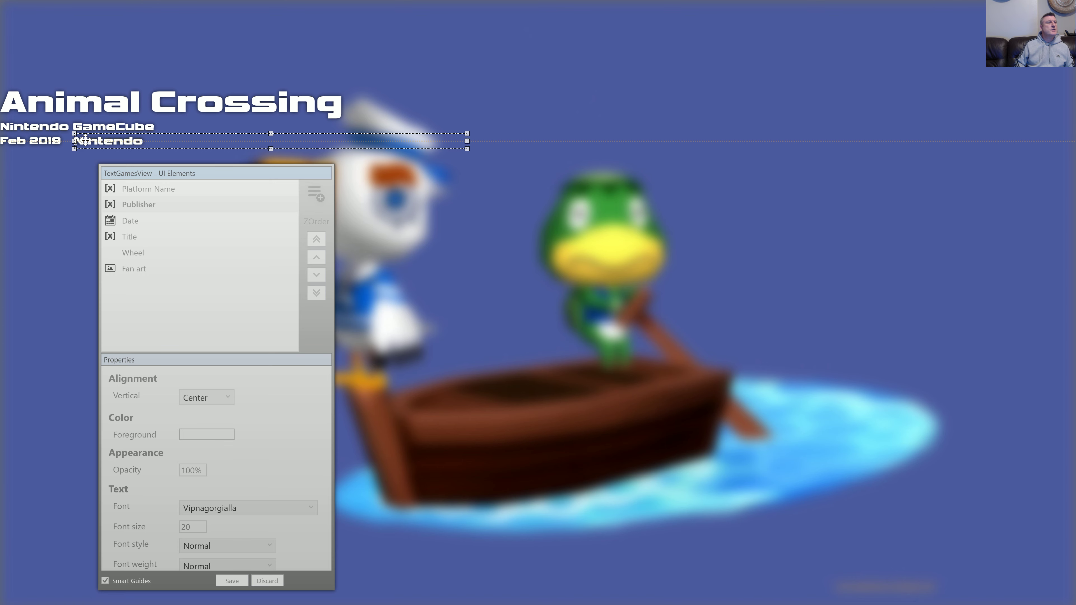
left_click(43, 153)
Set the title's foreground to a solid dark yellow with red 208, green 208, blue 0.
left_click(63, 104)
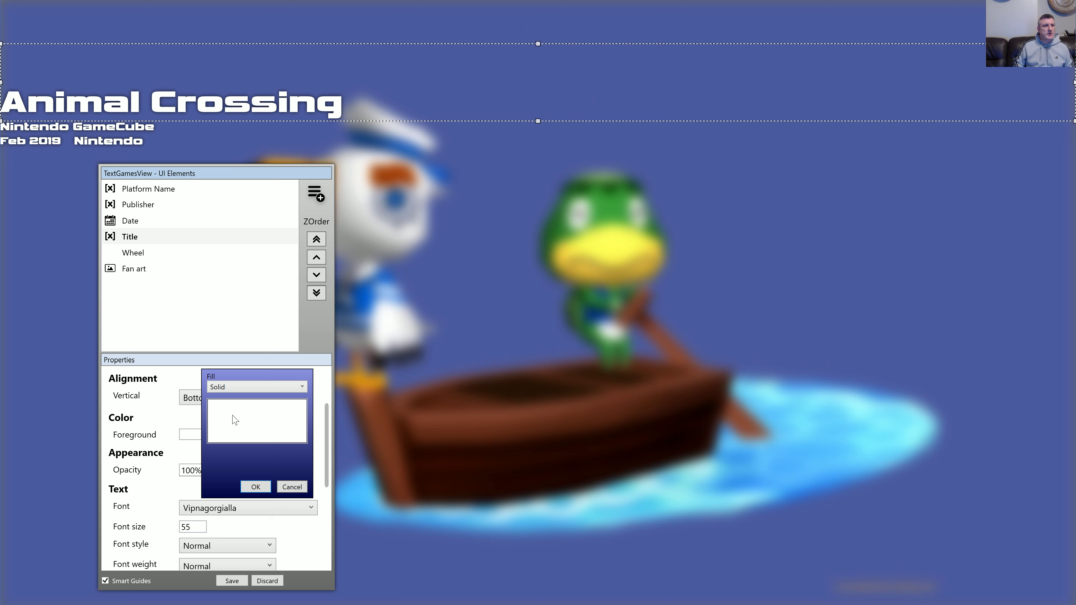
left_click(238, 420)
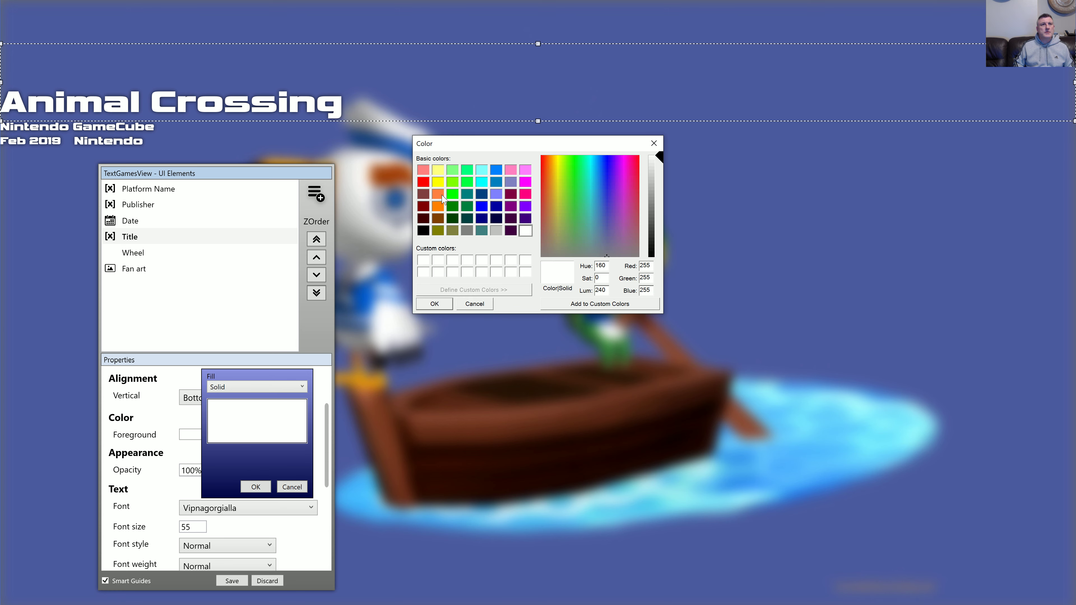
left_click(438, 182)
left_click_drag(658, 205, 660, 215)
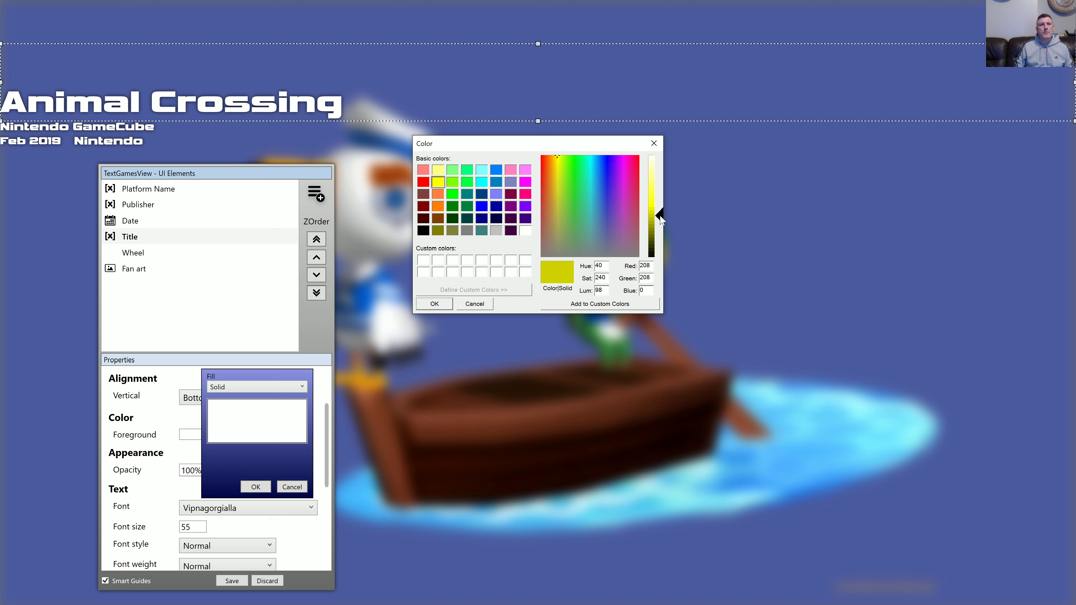
left_click(435, 303)
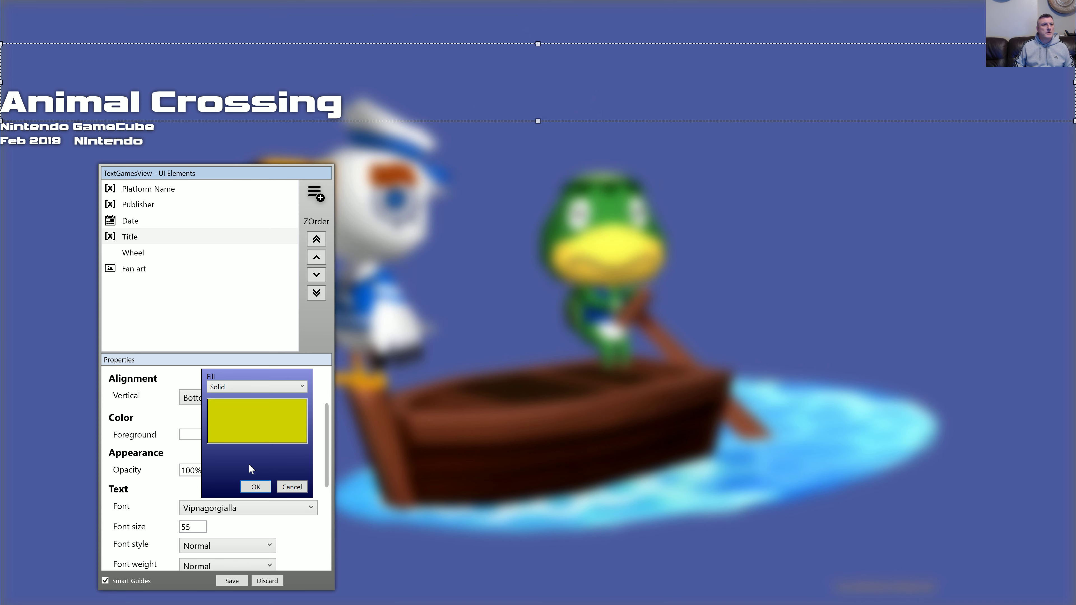
left_click(256, 487)
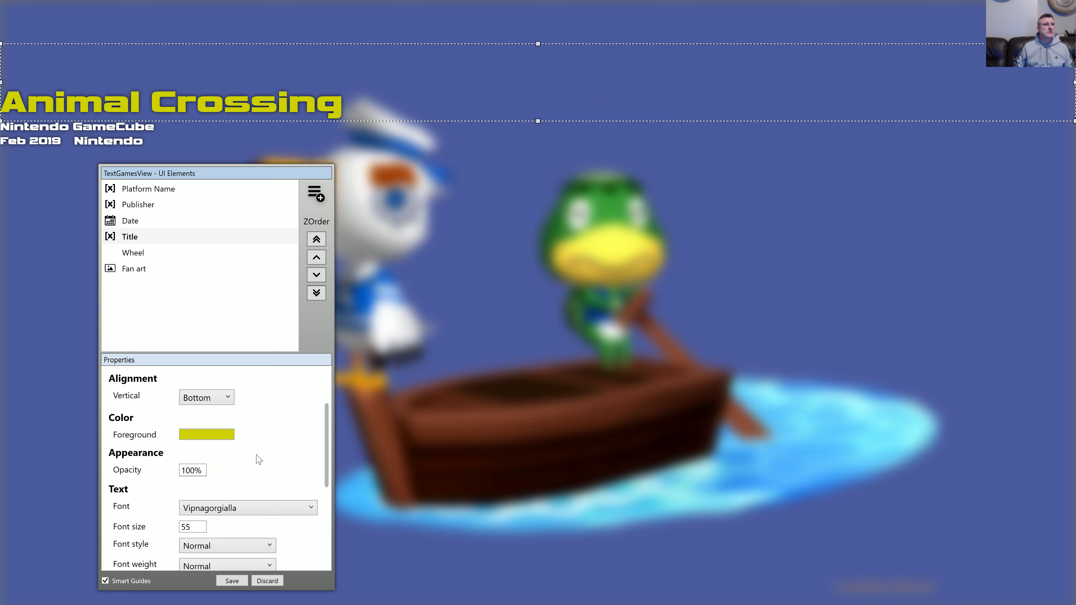
Change the title's foreground to a golden yellow with red 216, green 190, blue 10.
left_click(229, 435)
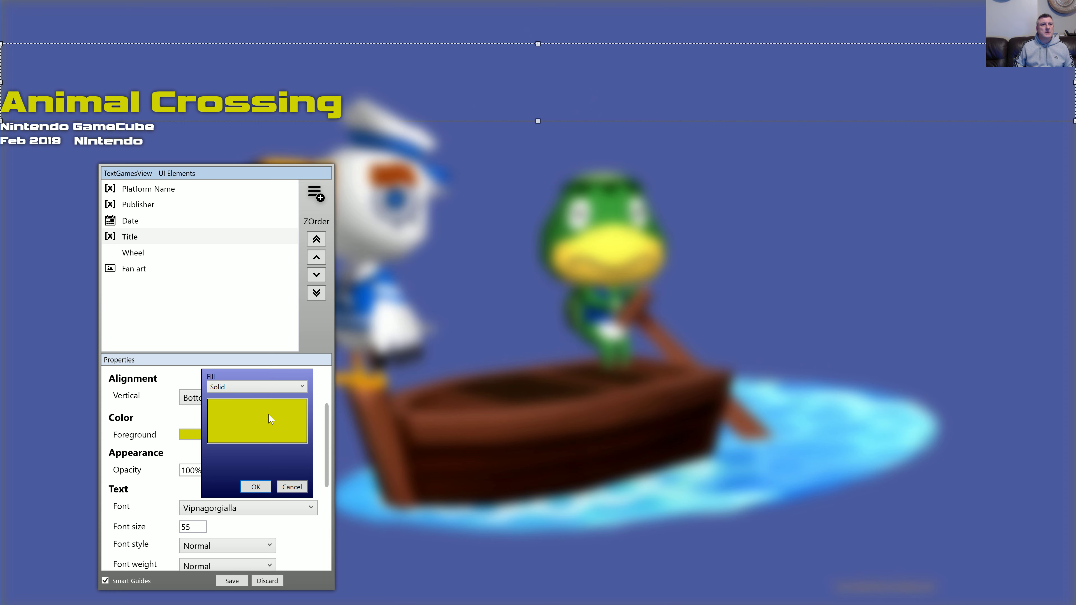
left_click(274, 433)
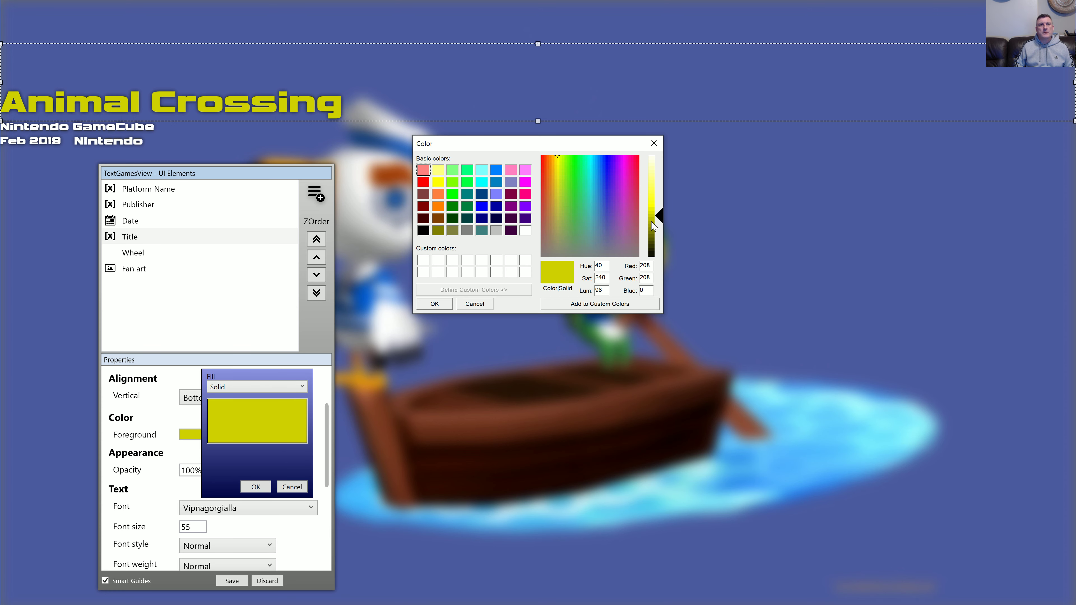
left_click_drag(661, 214, 661, 211)
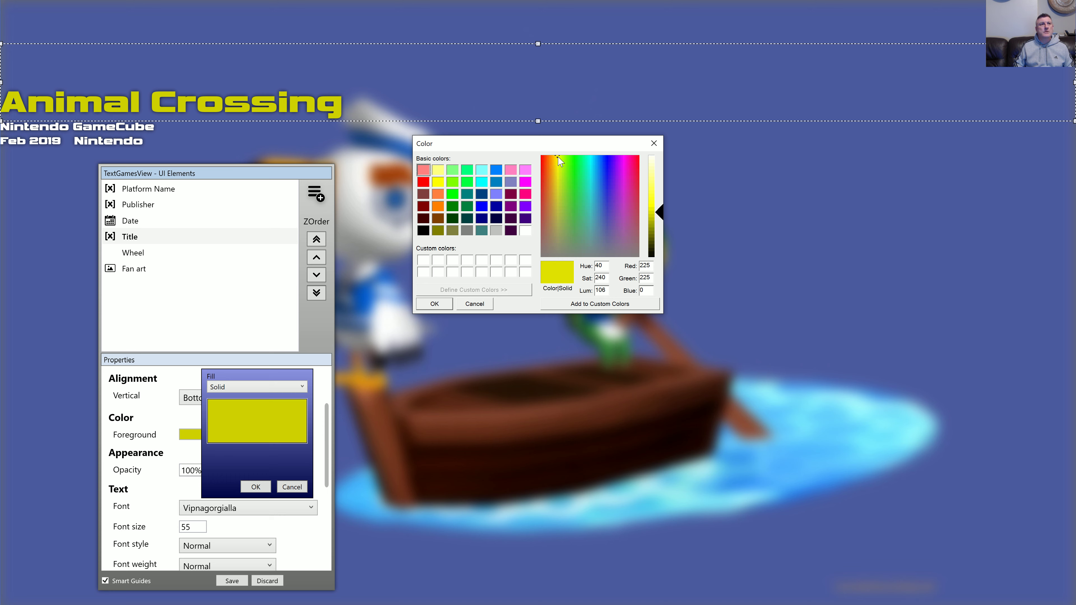
left_click_drag(559, 158, 557, 170)
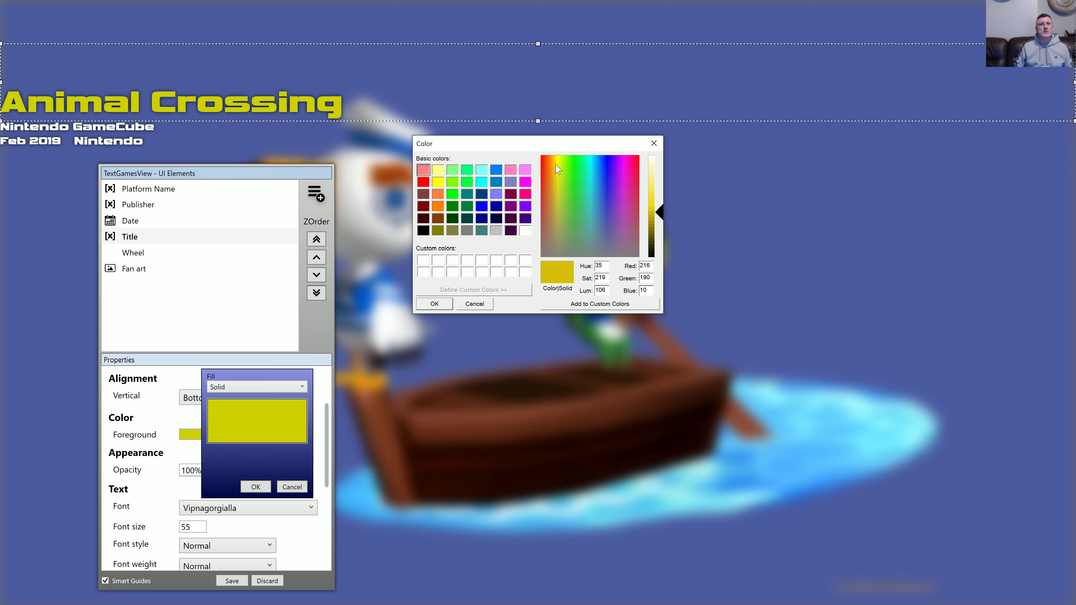
left_click(435, 305)
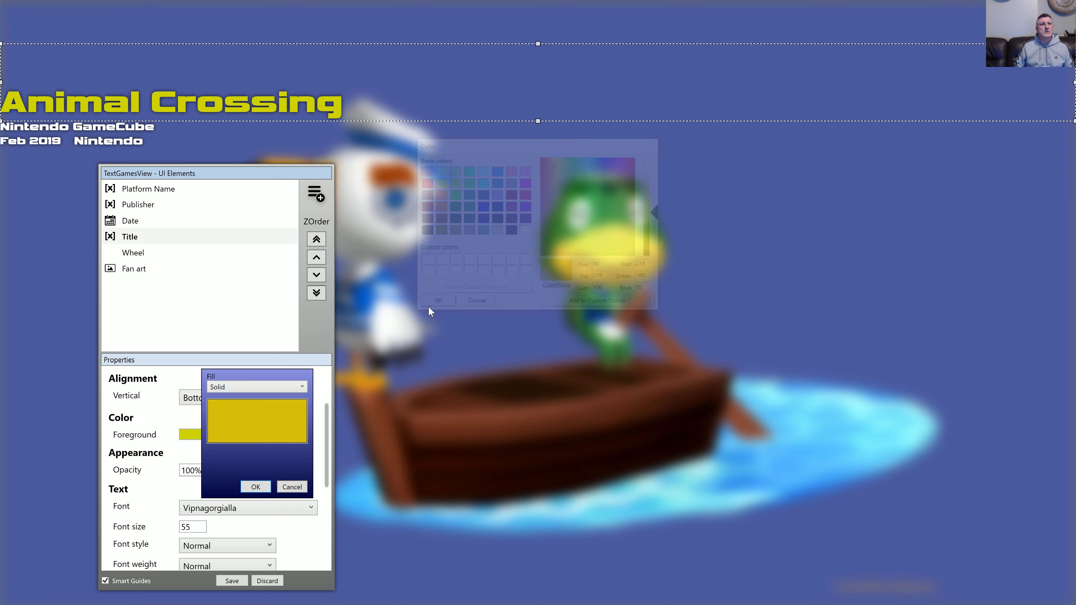
left_click(256, 488)
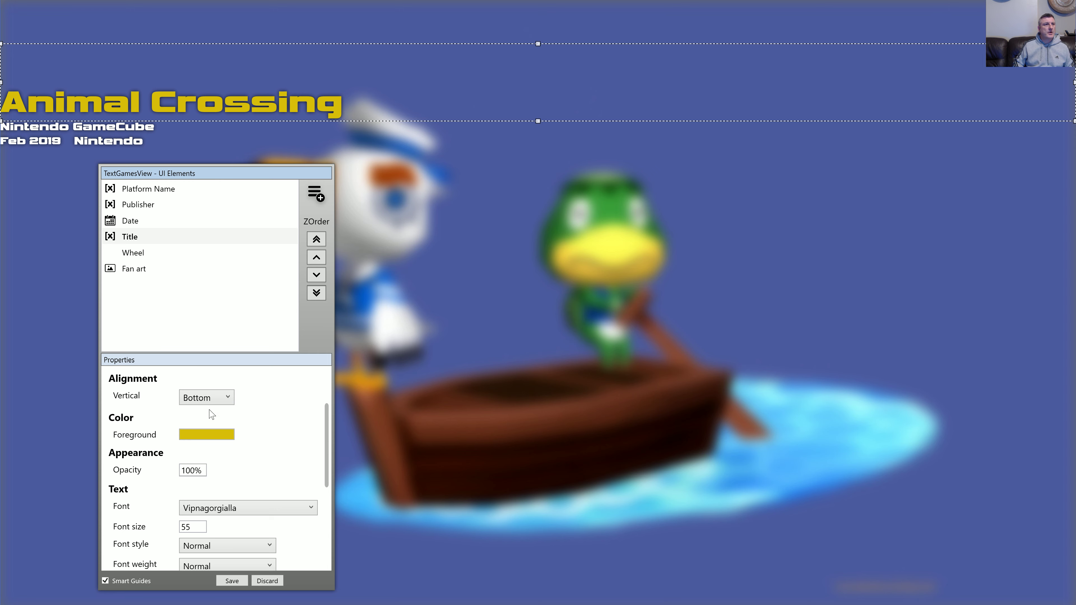
Copy the title and paste only its color onto the date.
right_click(152, 96)
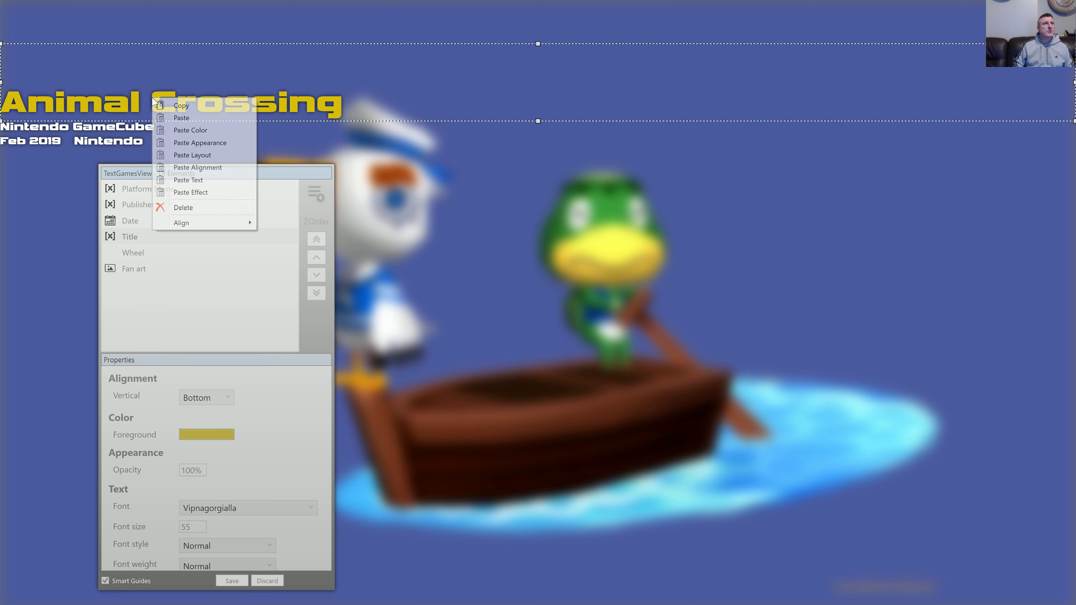
left_click(41, 142)
right_click(41, 142)
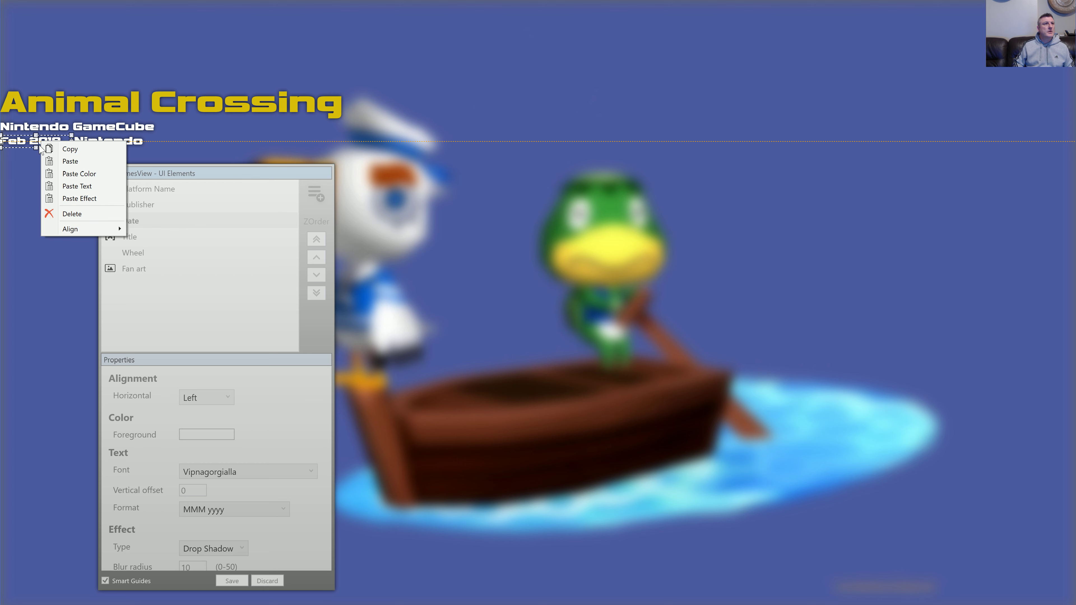
left_click(72, 178)
left_click(62, 211)
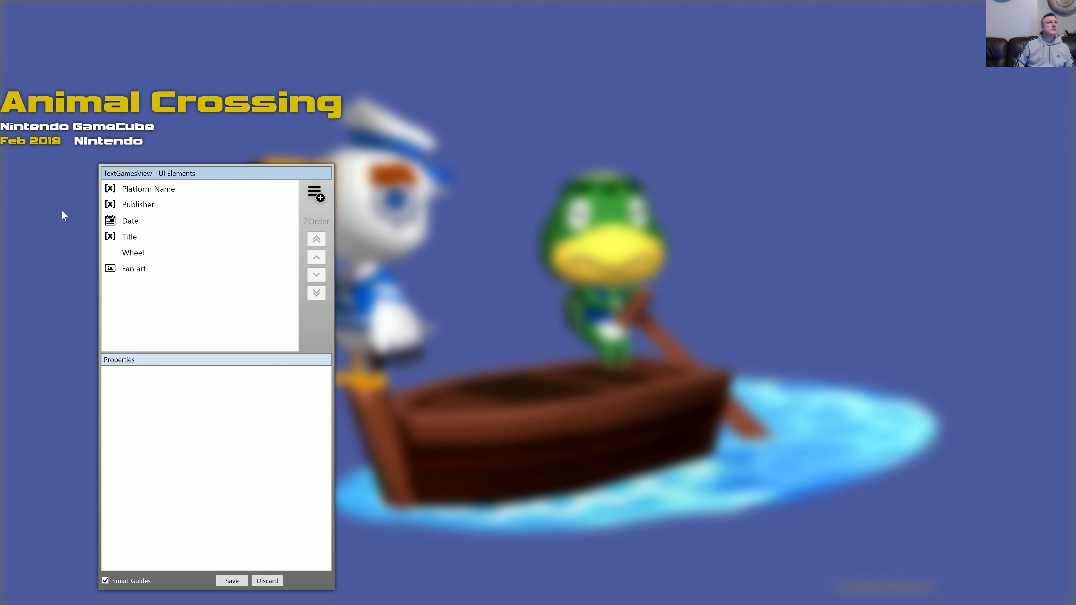
Move the wheel to the view's right edge and enlarge it to about 516 by 482, at about X 1404, Y 250.
left_click_drag(254, 182, 991, 122)
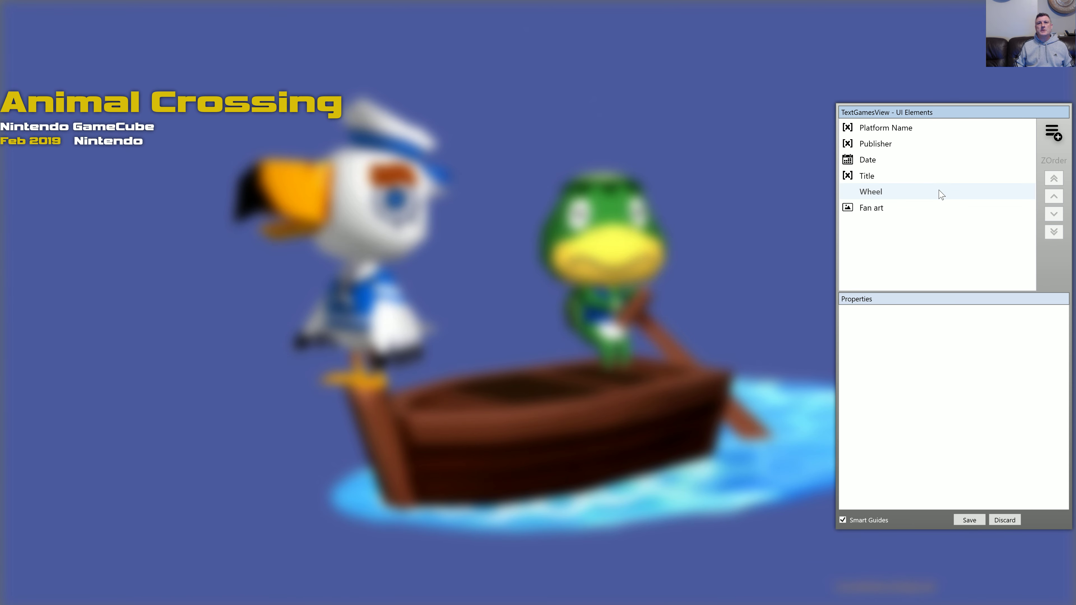
left_click(918, 196)
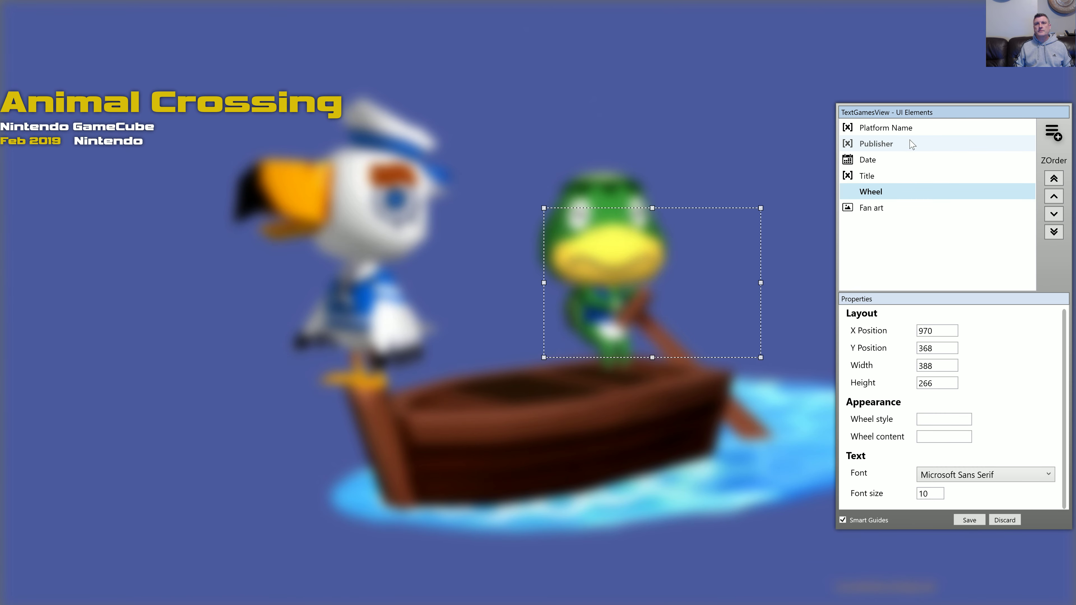
left_click_drag(917, 115, 262, 169)
left_click_drag(546, 257, 971, 192)
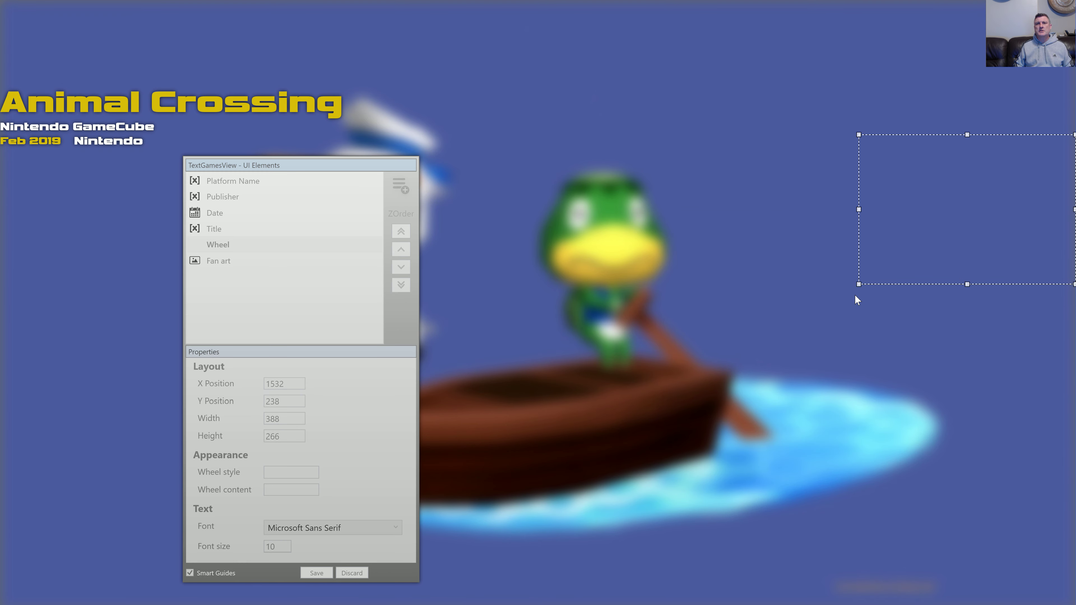
left_click_drag(858, 285, 788, 407)
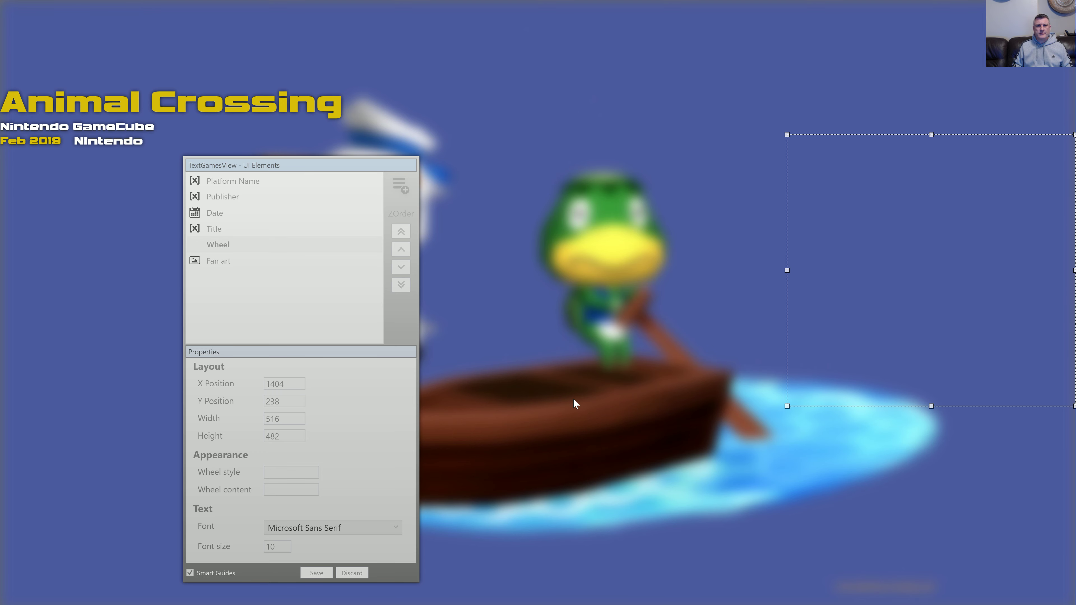
mouse_move(882, 252)
left_mouse_down()
mouse_move(843, 254)
mouse_move(883, 259)
left_mouse_up()
right_click(883, 259)
left_click(863, 223)
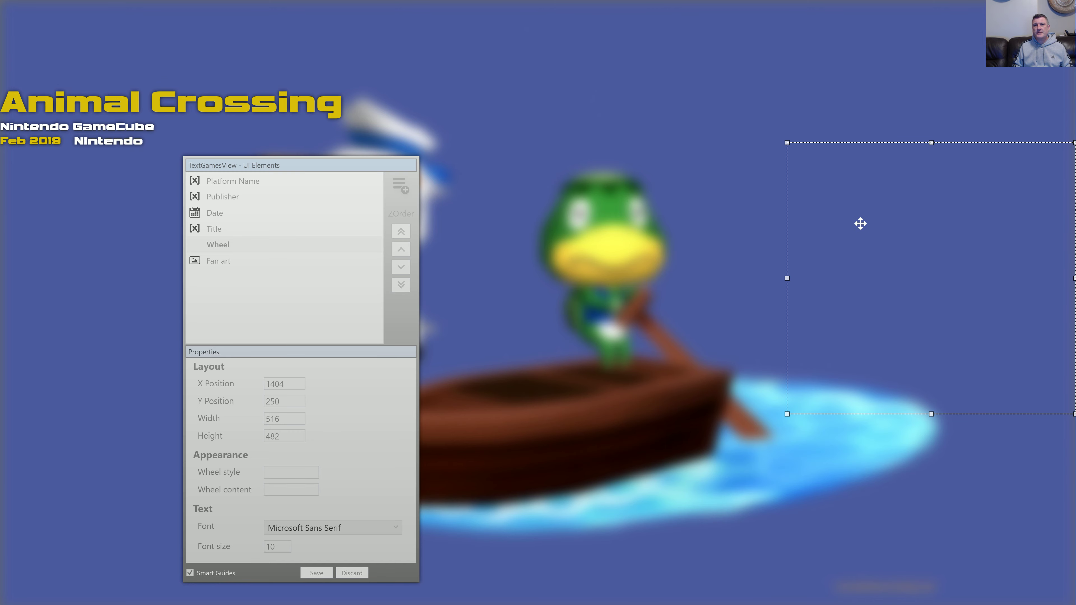
Add a frame against the view's right edge over the wheel area and stretch it downward to more than twice its height.
left_click(399, 186)
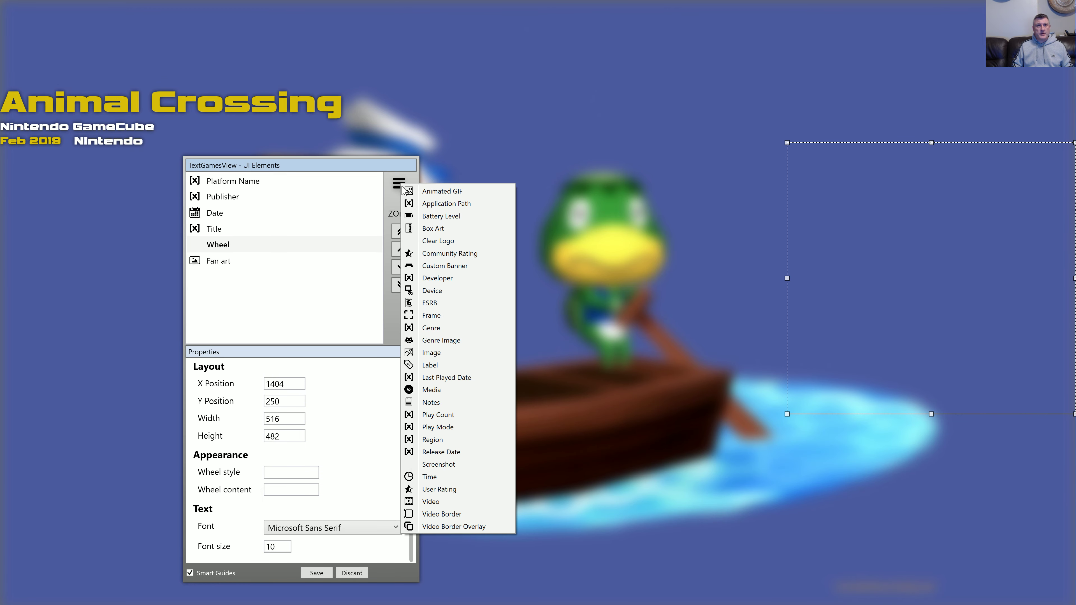
left_click(449, 315)
left_click_drag(586, 281, 1033, 219)
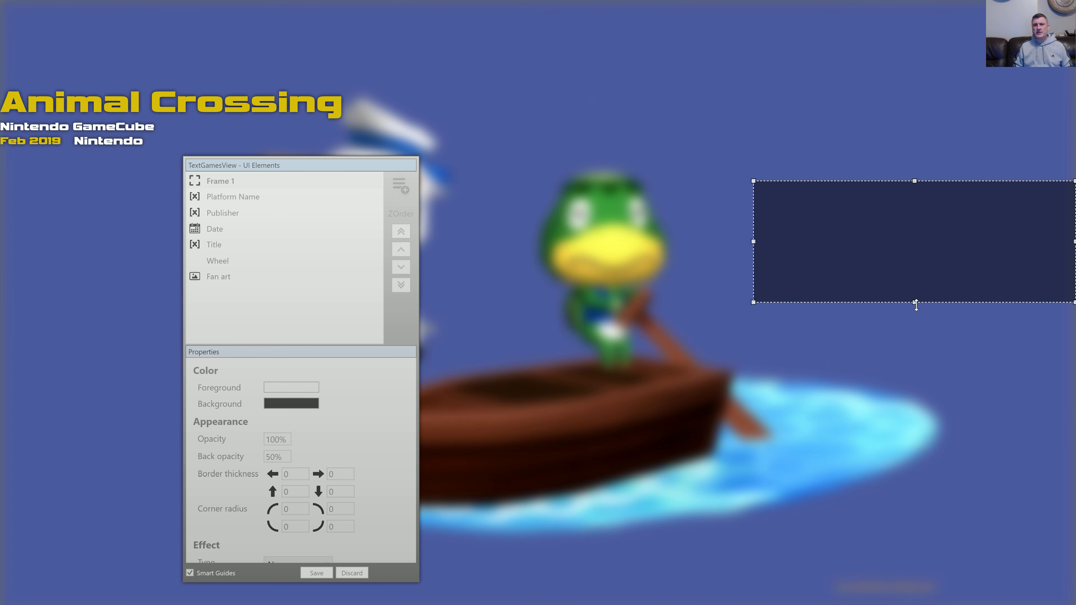
left_click_drag(915, 302, 915, 469)
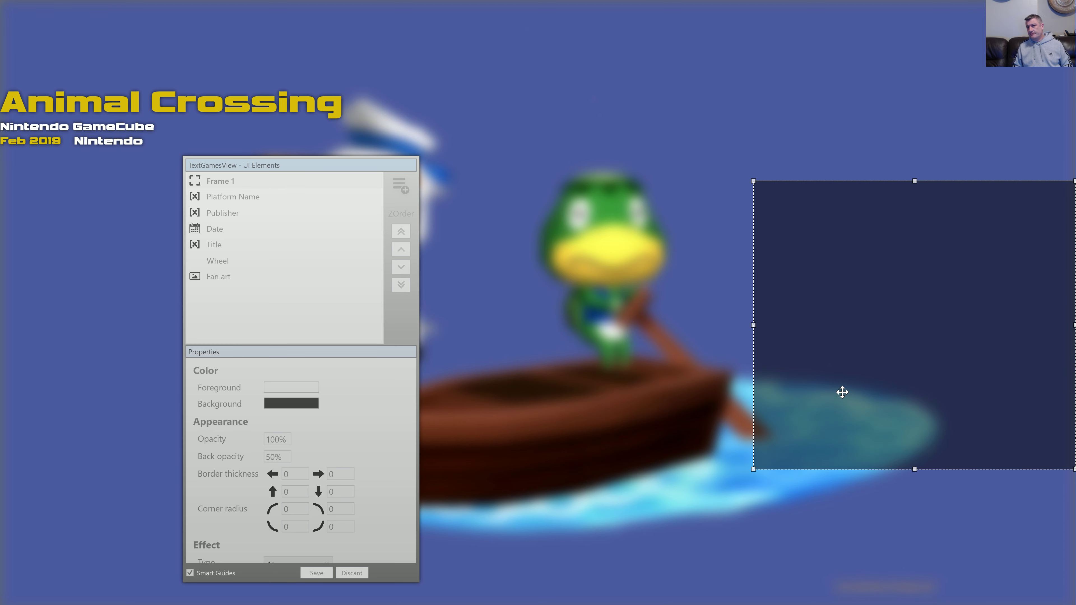
Narrow the frame at the view's right edge from its left side and raise its top, making it about 566 tall.
mouse_move(754, 325)
left_mouse_down()
mouse_move(788, 323)
mouse_move(765, 324)
left_mouse_up()
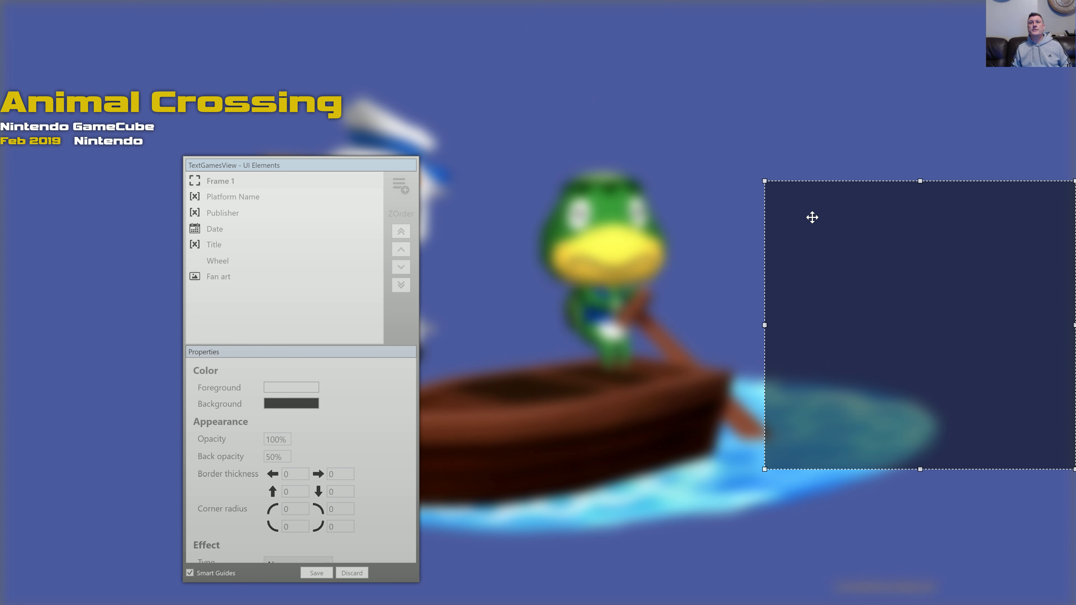
left_click_drag(765, 182, 2, 150)
left_click_drag(3, 309, 778, 309)
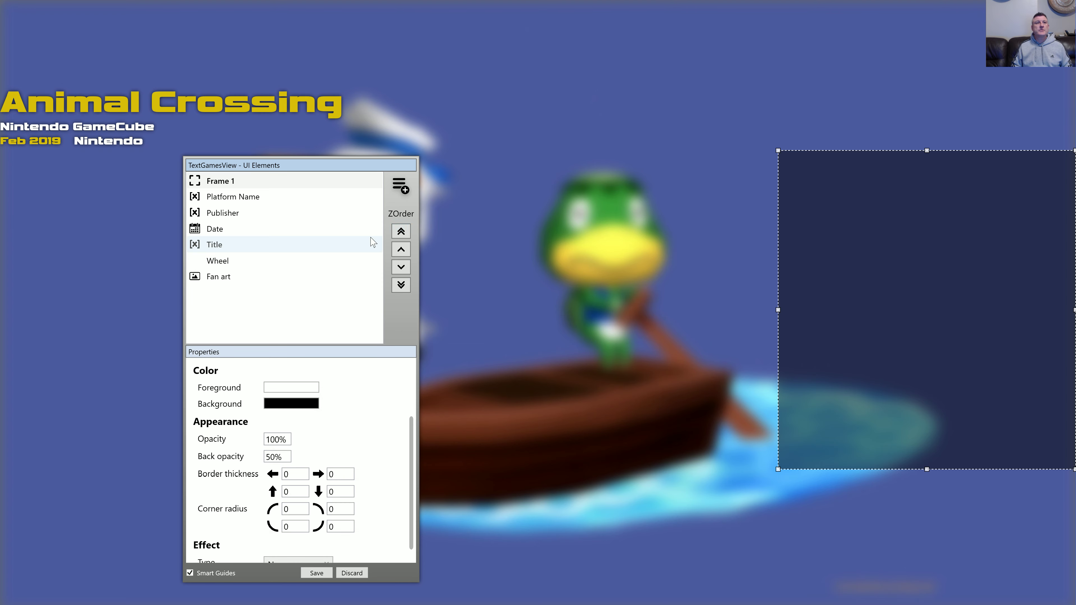
Move the wheel down to about X 1391, Y 269, widen it to about 529, and stretch its bottom to the frame's lower edge.
left_click(251, 262)
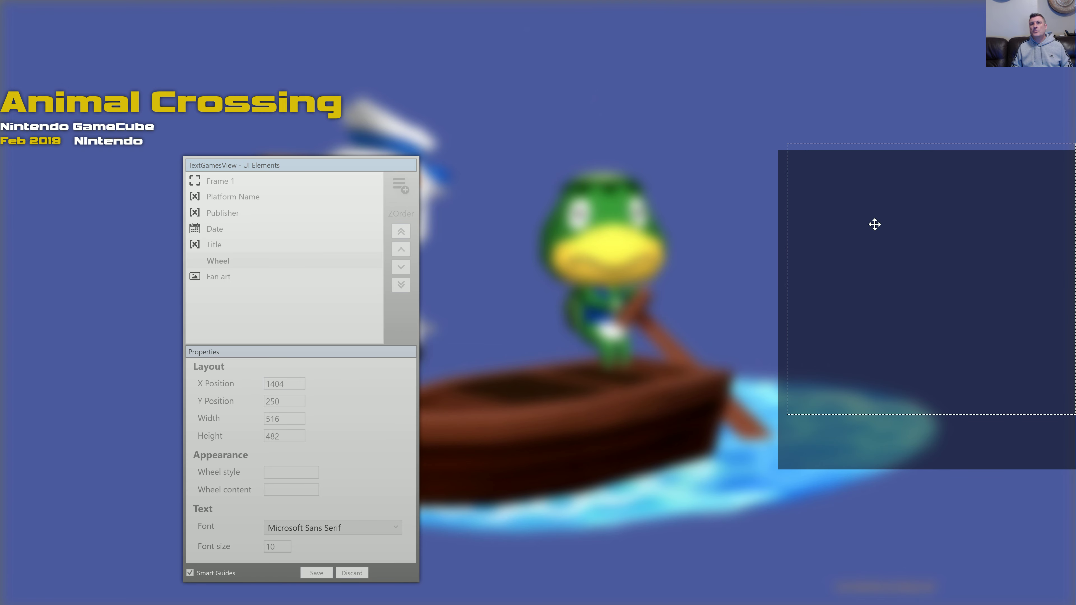
left_click_drag(886, 234, 886, 233)
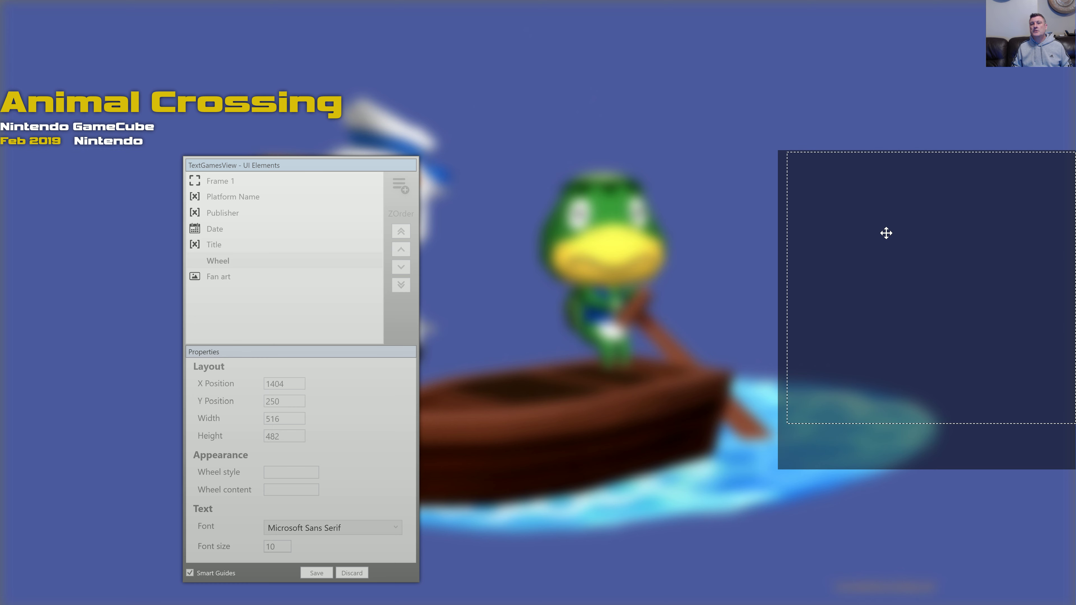
left_click_drag(788, 288, 779, 289)
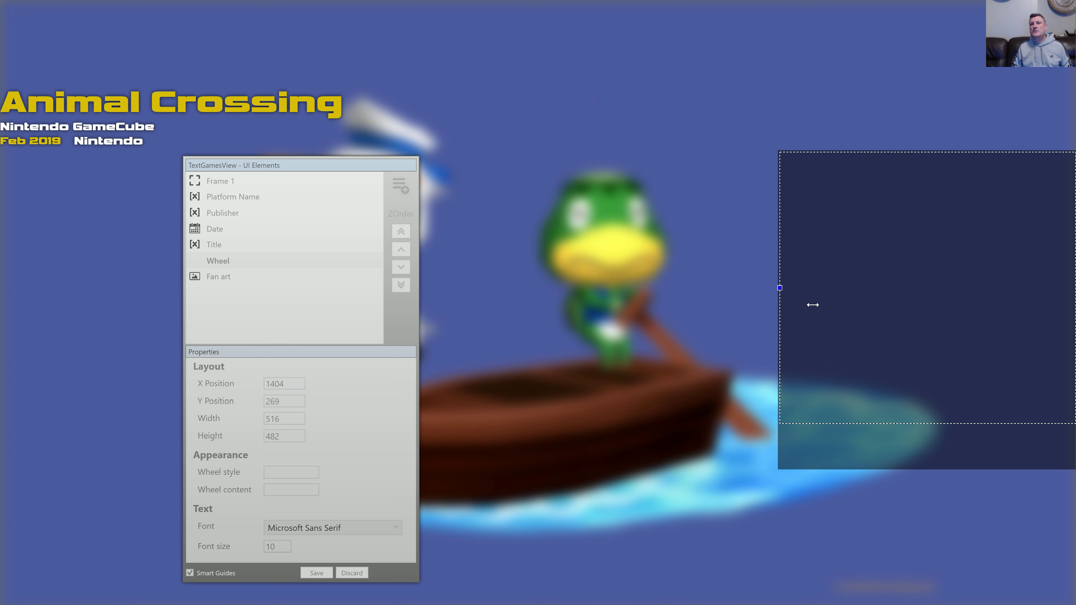
left_click_drag(928, 423, 929, 468)
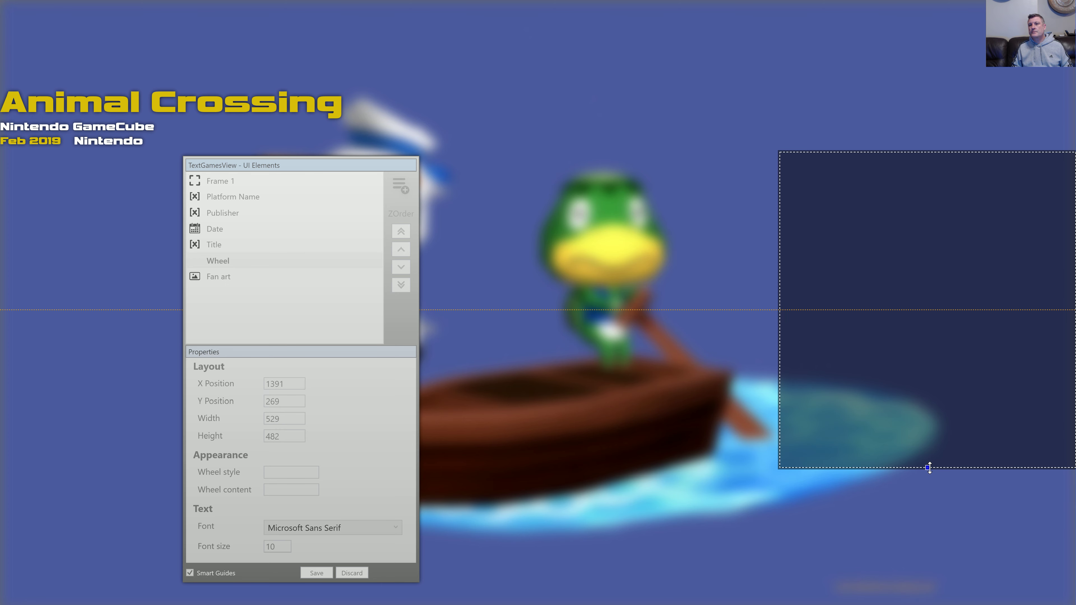
left_click_drag(930, 468, 930, 468)
left_click(601, 356)
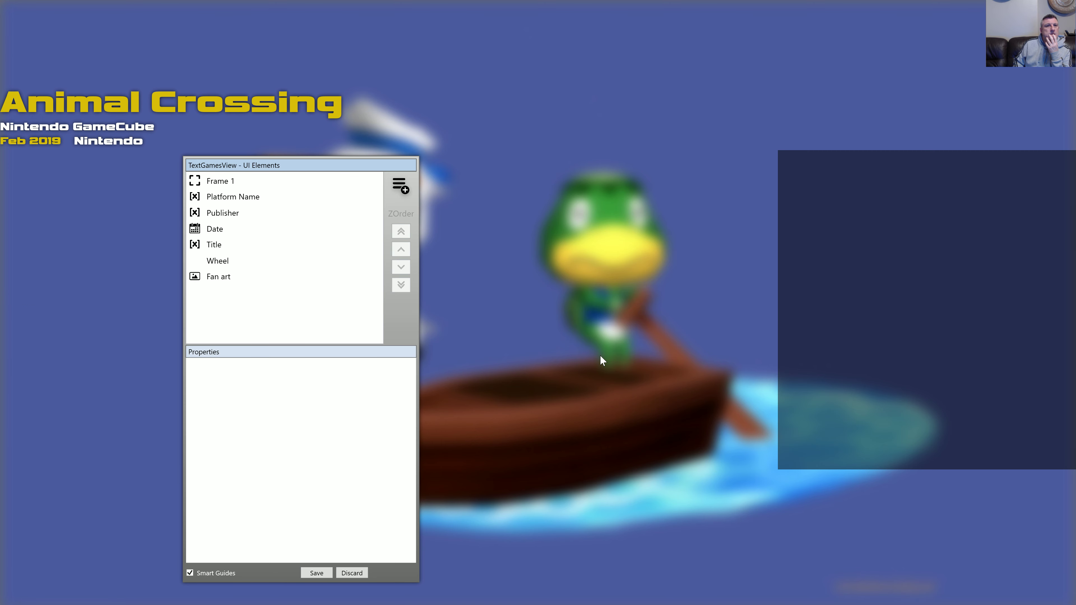
Add a video element just left of the frame and stretch it to about 866 by 568, at about X 504, Y 264.
left_click(400, 186)
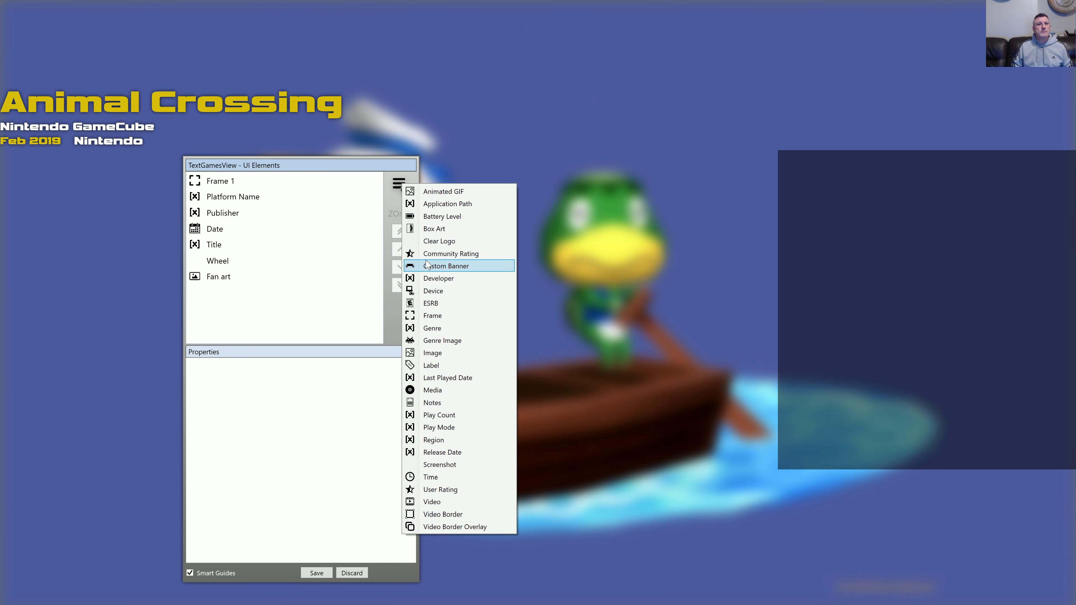
left_click(450, 502)
left_click_drag(343, 156, 152, 167)
left_click_drag(480, 269, 547, 191)
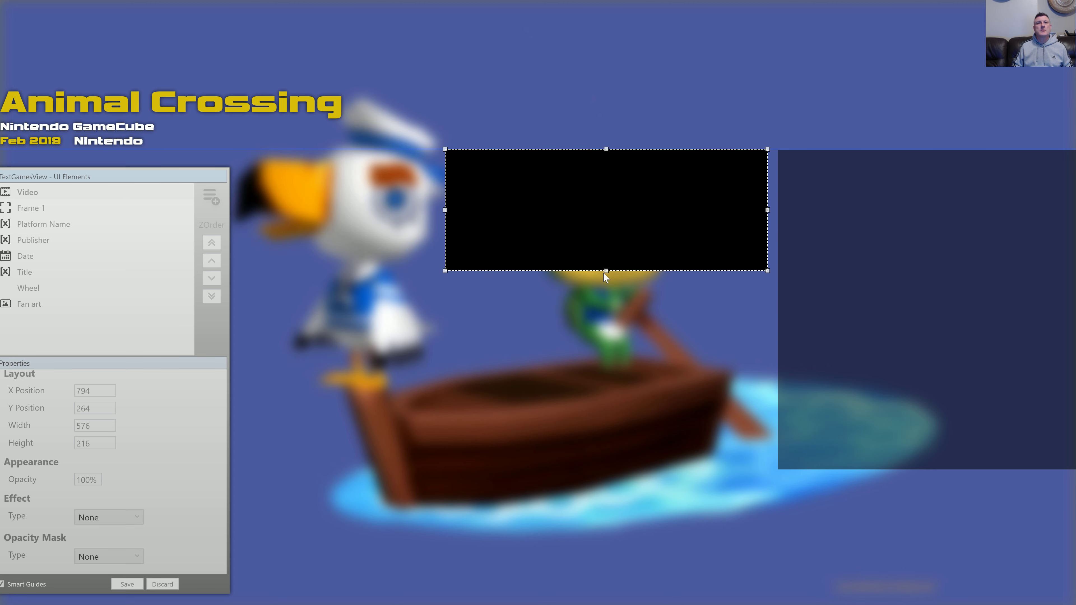
left_click_drag(607, 271, 641, 469)
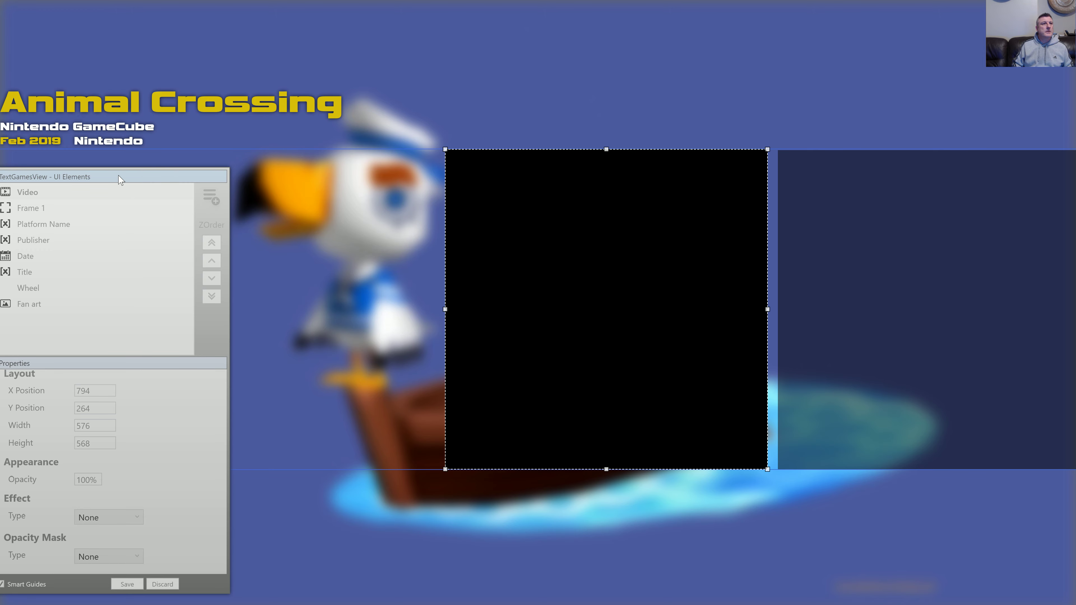
left_click_drag(174, 177, 986, 166)
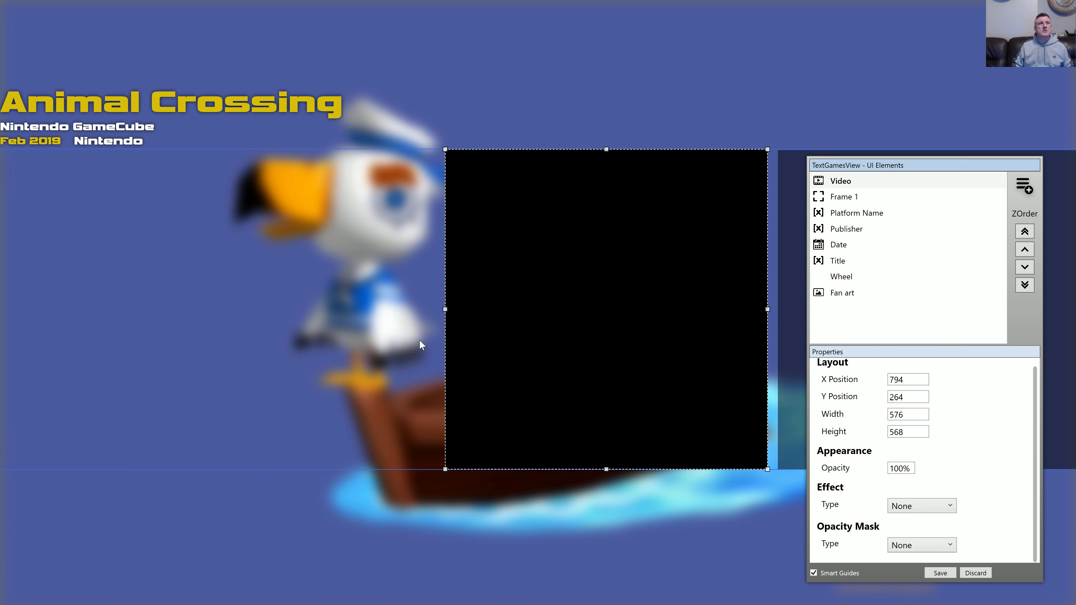
left_click_drag(444, 313, 282, 322)
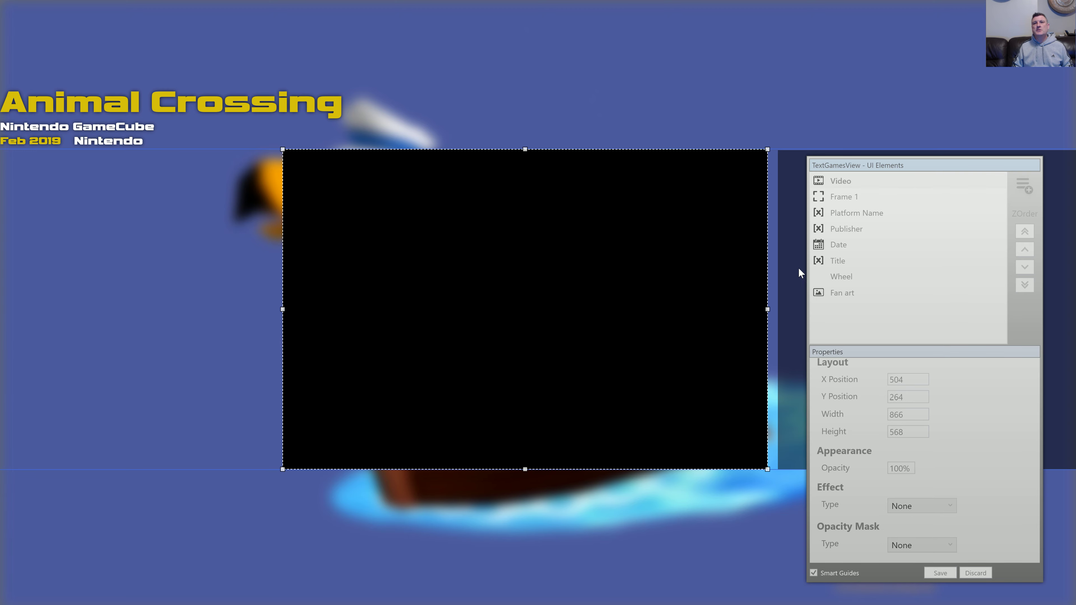
Add a box art element and set its image content to Box - Front.
left_click(1025, 188)
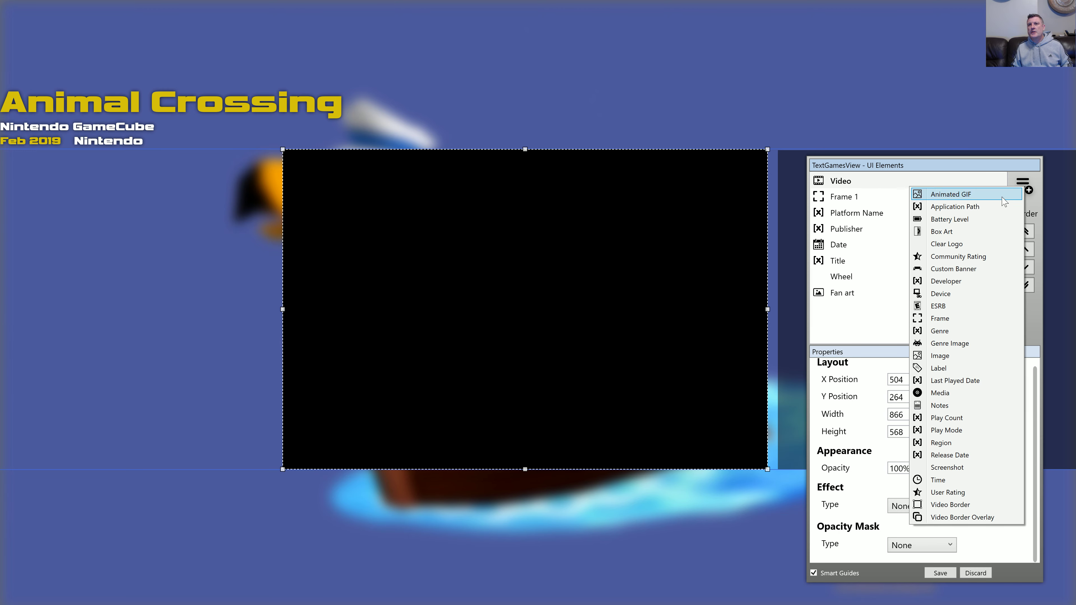
left_click(942, 232)
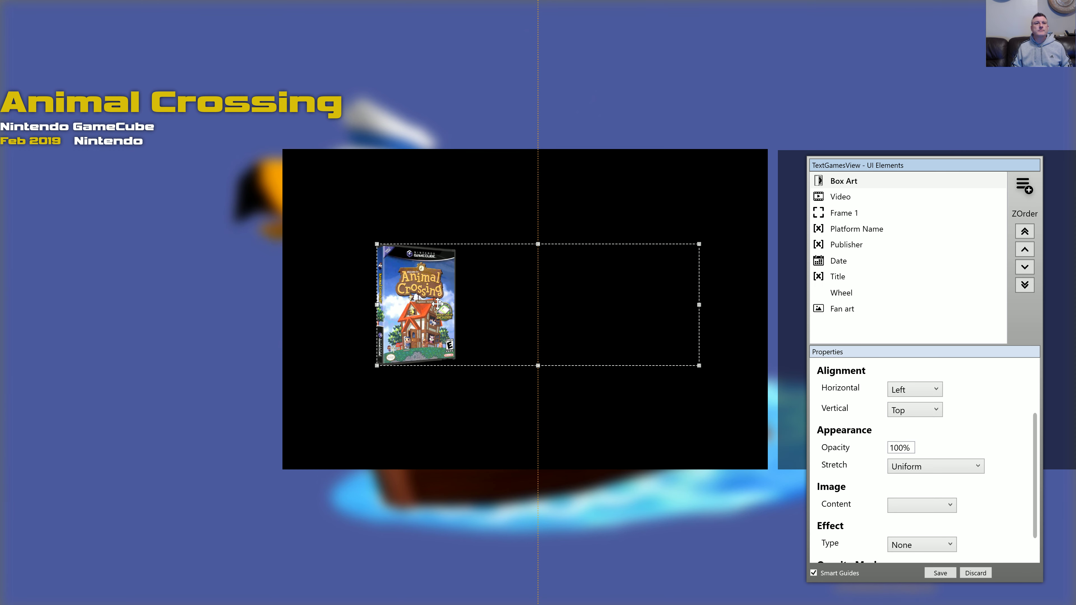
scroll(996, 494, "down", 2)
scroll(998, 495, "down", 1)
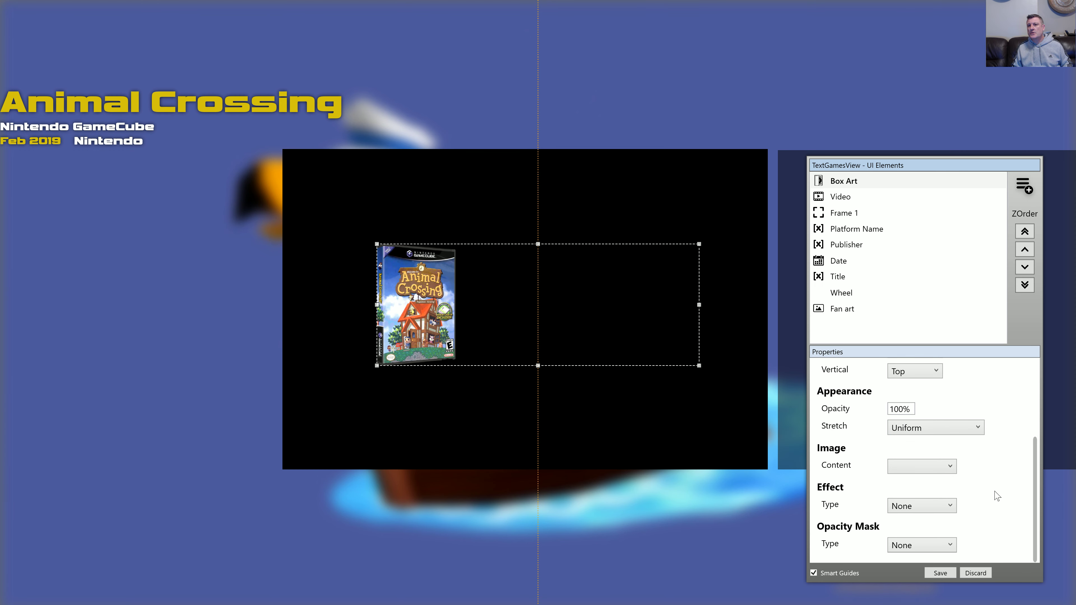
scroll(981, 482, "up", 4)
scroll(980, 479, "down", 4)
scroll(974, 477, "up", 4)
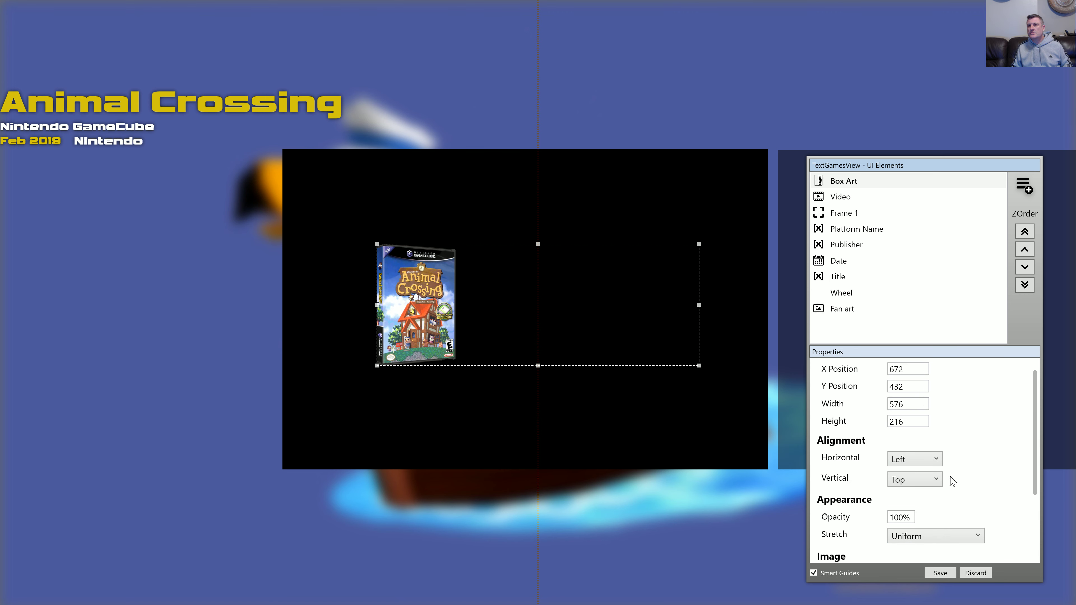
scroll(962, 496, "down", 2)
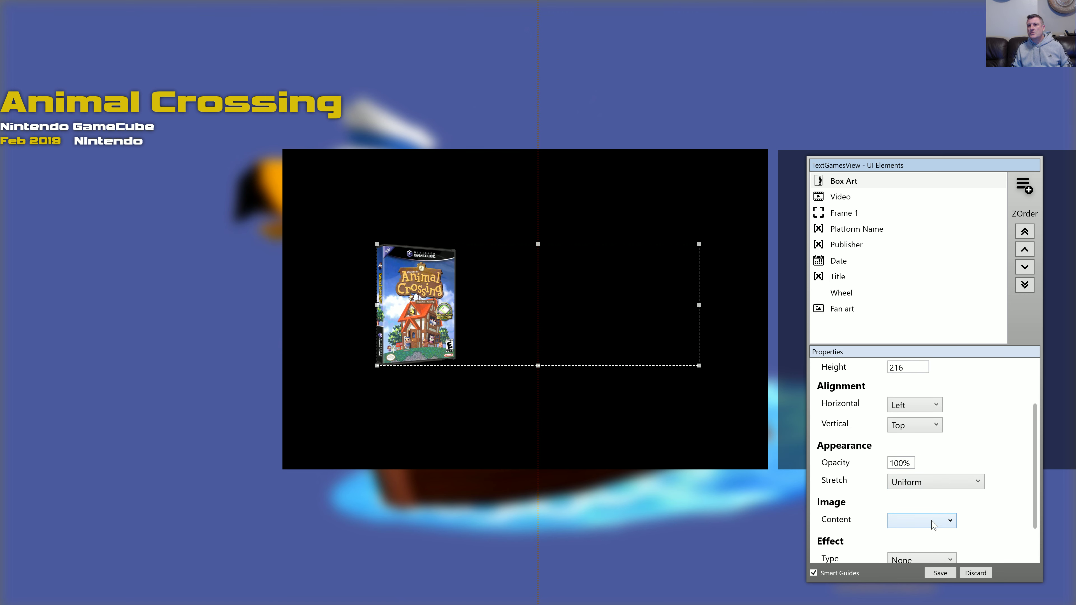
left_click(934, 524)
left_click(930, 535)
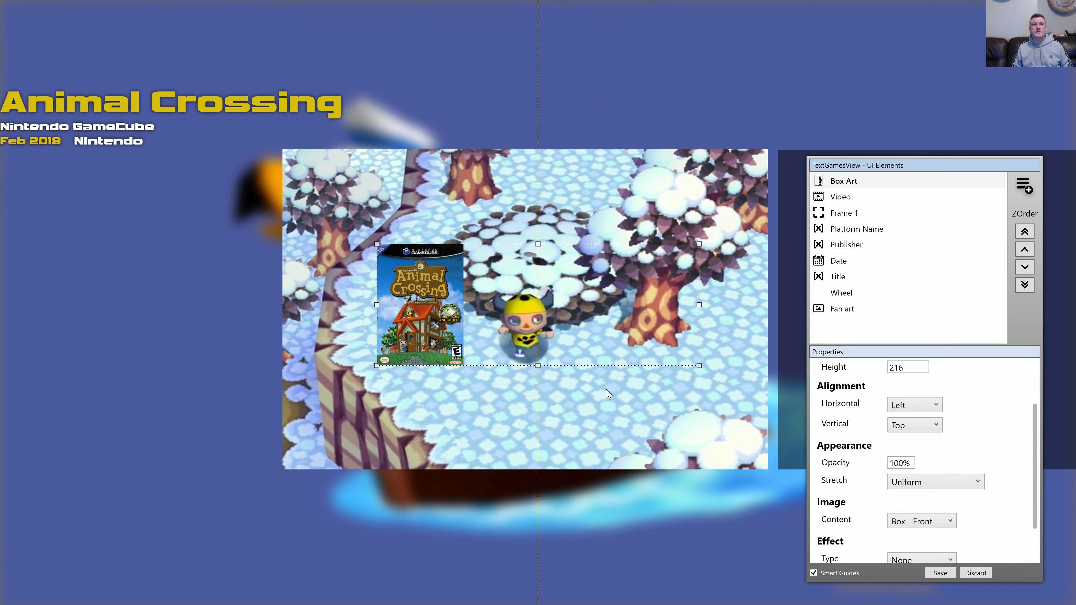
Move the box art to the view's left edge level with the video, enlarge it to about 567 high, and trim its width to the cover.
left_click_drag(417, 305, 3, 208)
left_click_drag(322, 272, 271, 469)
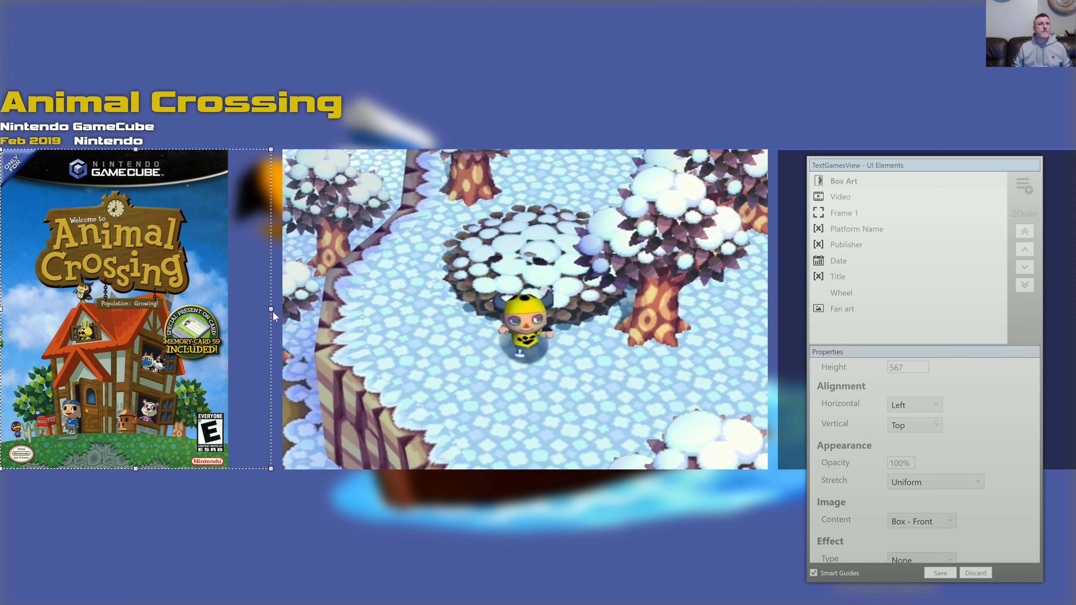
left_click_drag(270, 309, 229, 313)
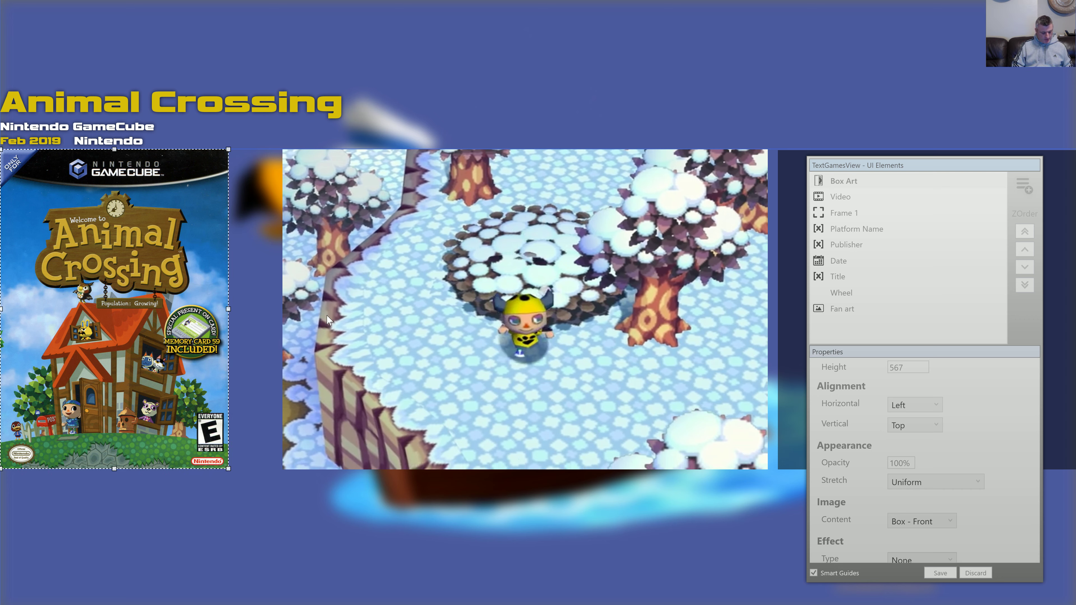
Nudge the box art right until only a narrow gap separates it from the video.
key("Right")
key("Right")
key("Right")
key("Right")
key("Right")
key("Right")
key("Right")
key("Right")
key("Right")
key("Right")
key("Right")
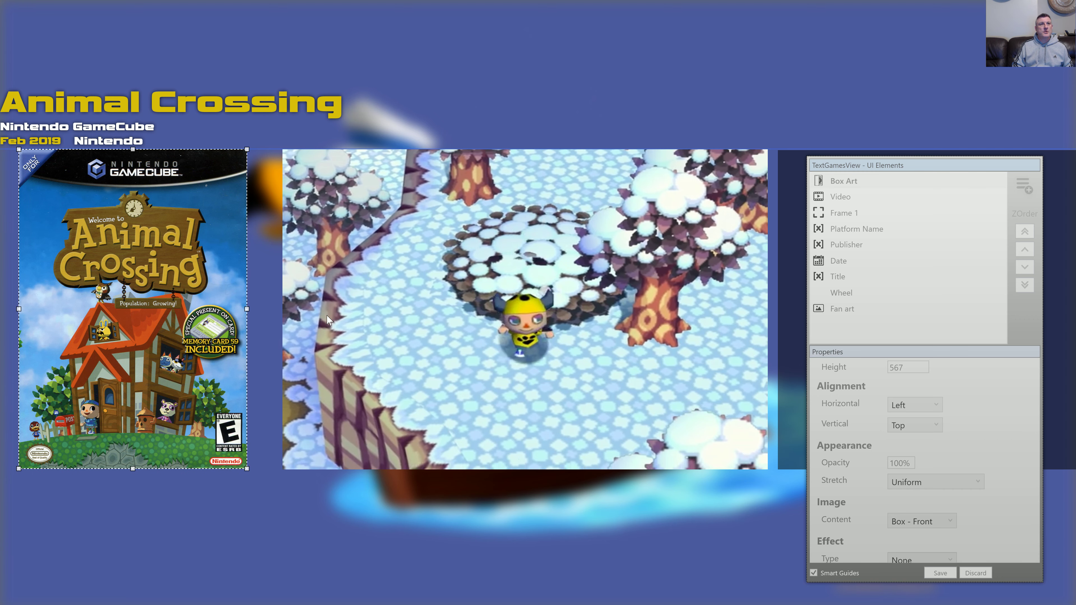
key("Right")
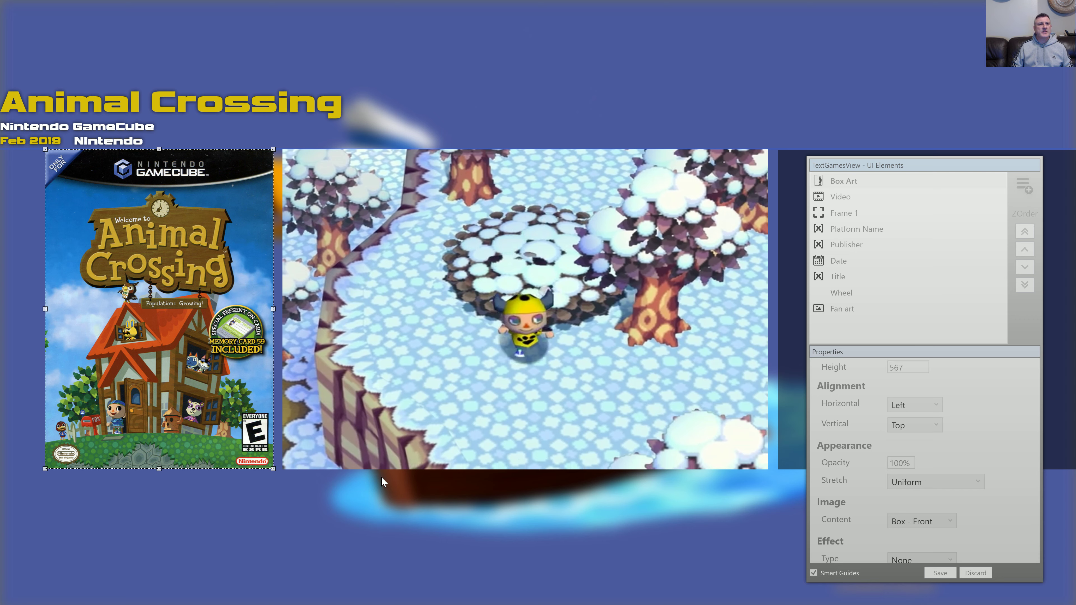
left_click(358, 517)
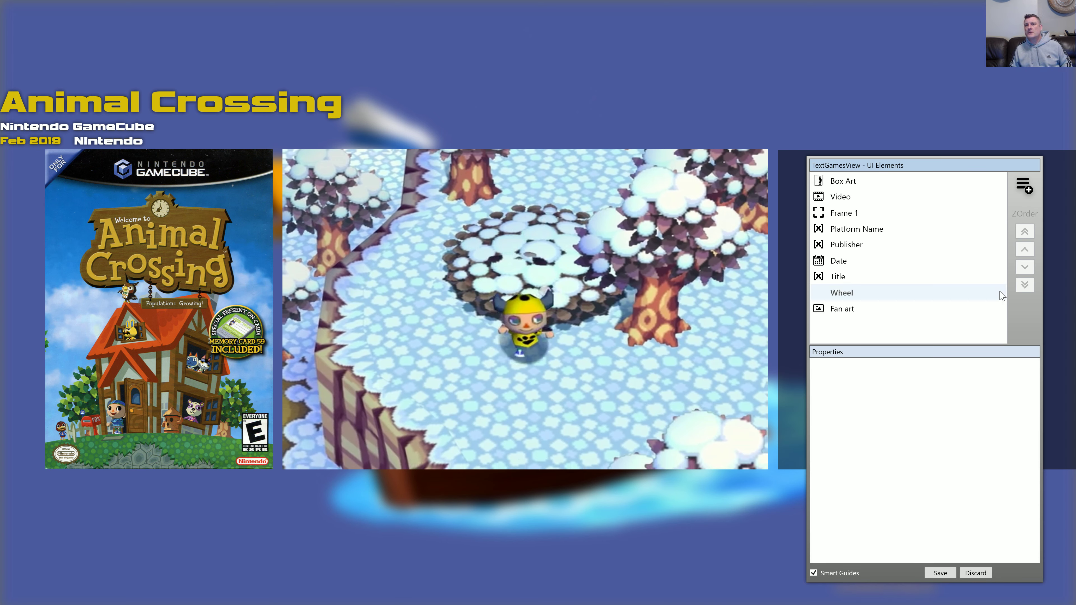
Add a second frame as a narrow strip about 570 tall along the view's left edge, beside the box art.
left_click(1024, 185)
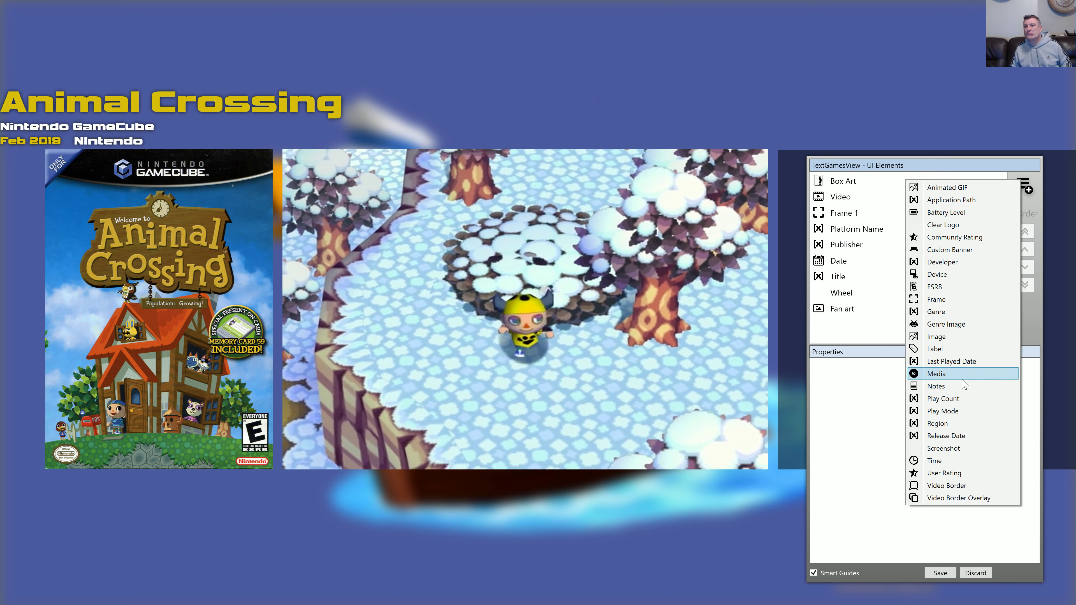
left_click(960, 299)
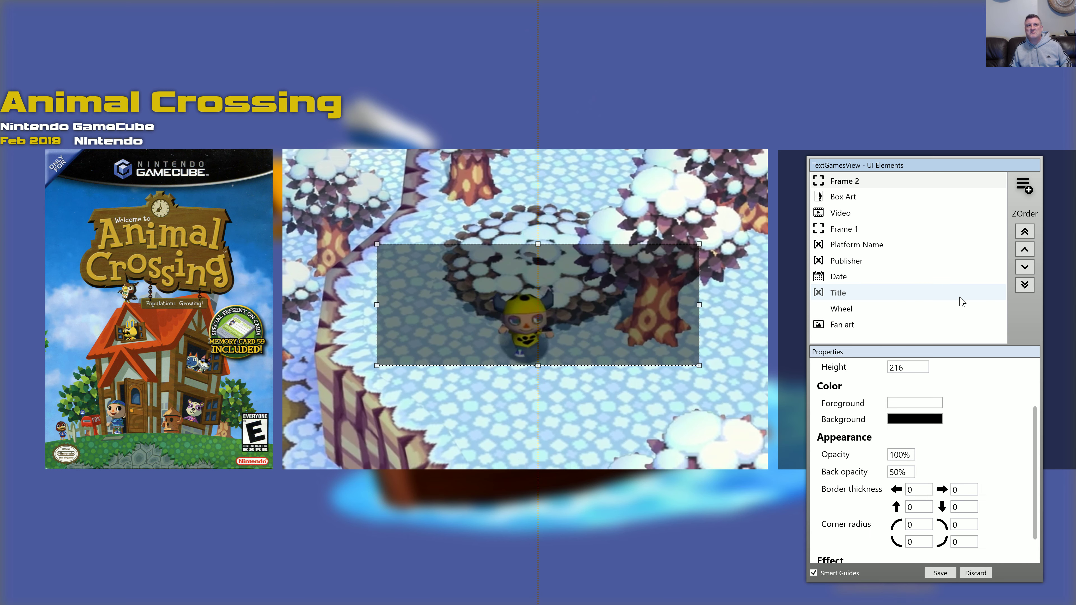
left_click_drag(598, 275, 118, 179)
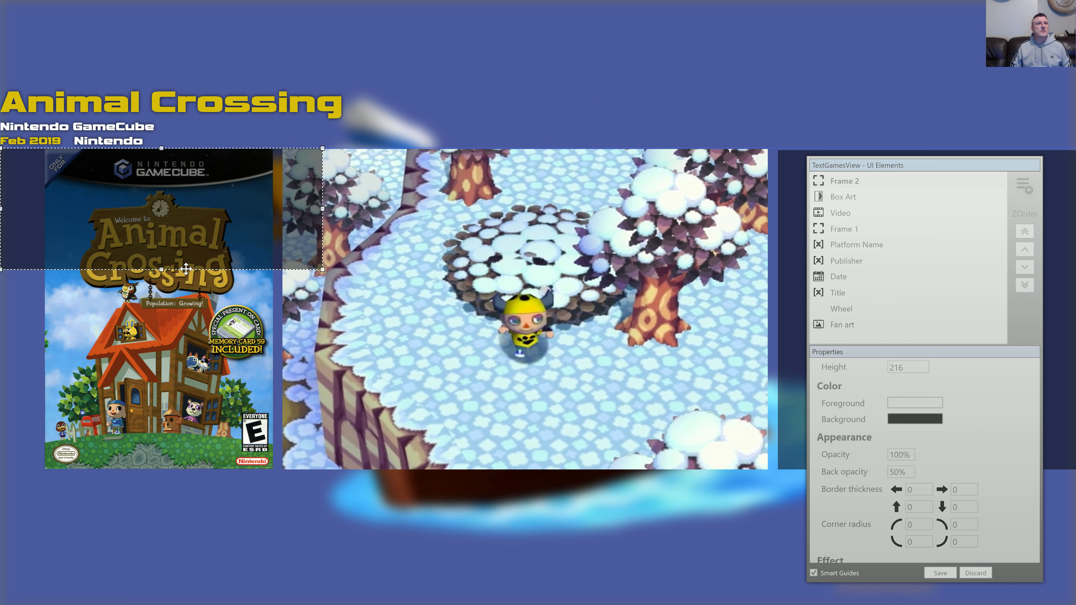
left_click_drag(323, 268, 16, 469)
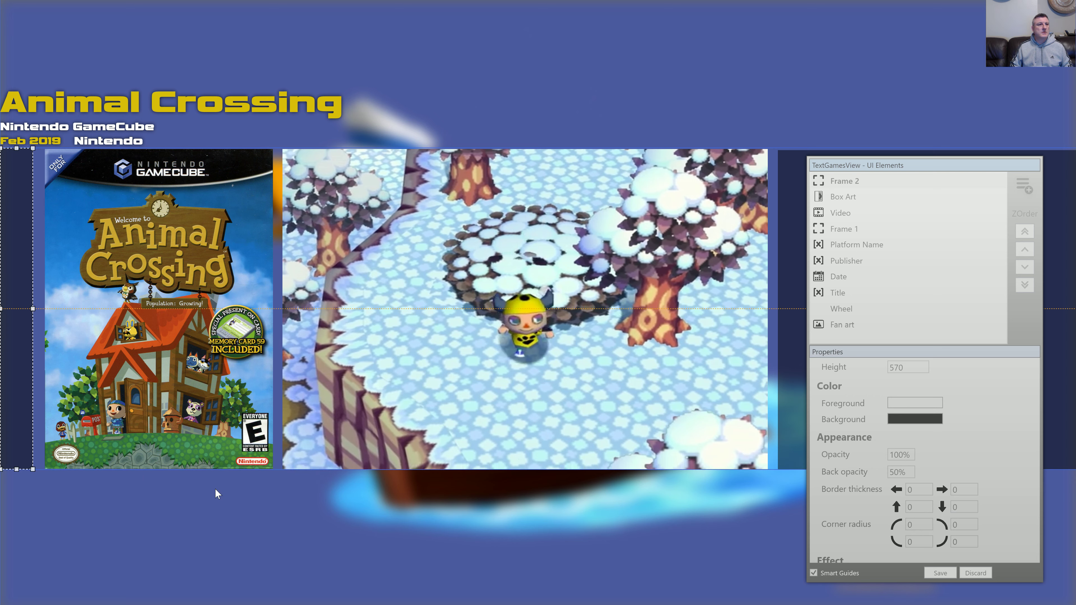
Extend the box art's bottom to a height of about 568 and raise the right-hand frame's top to a height of about 569.
left_click(193, 459)
left_click_drag(160, 470, 160, 471)
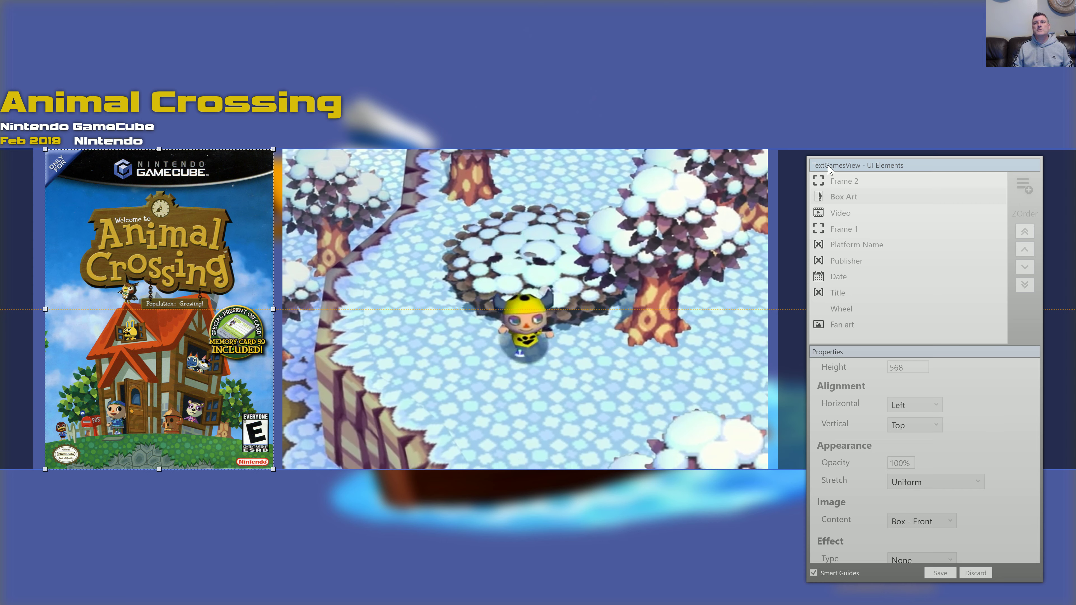
left_click(1067, 154)
left_click(1066, 153)
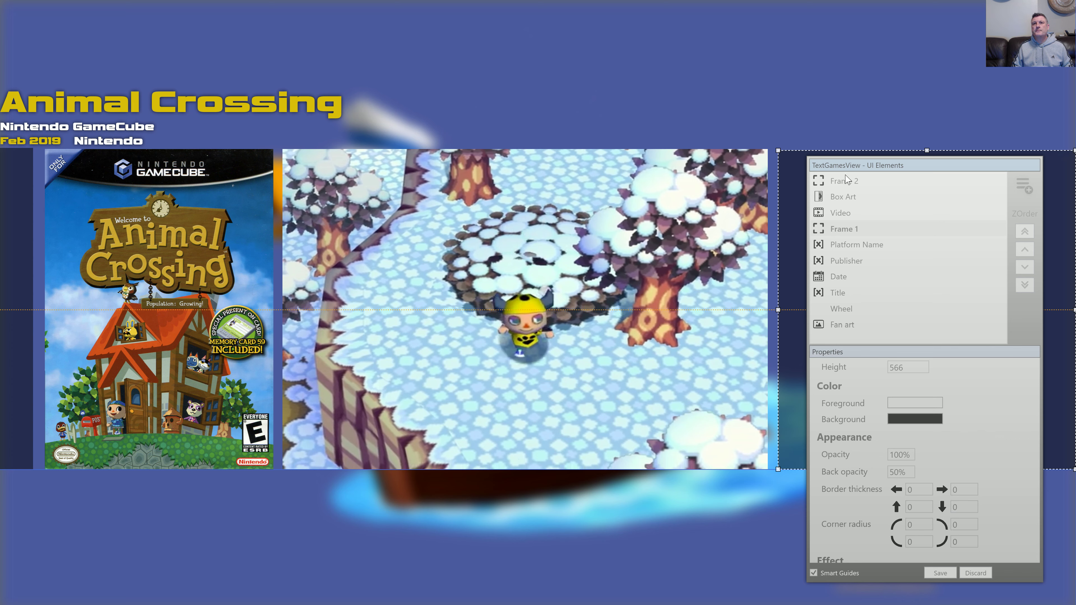
left_click_drag(928, 150, 928, 148)
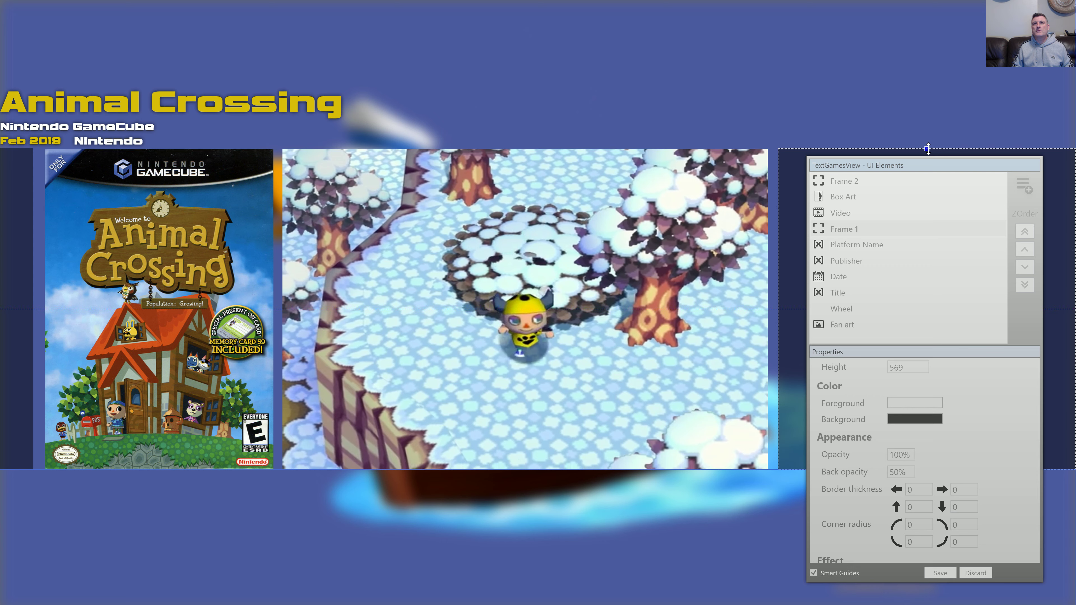
left_click(843, 100)
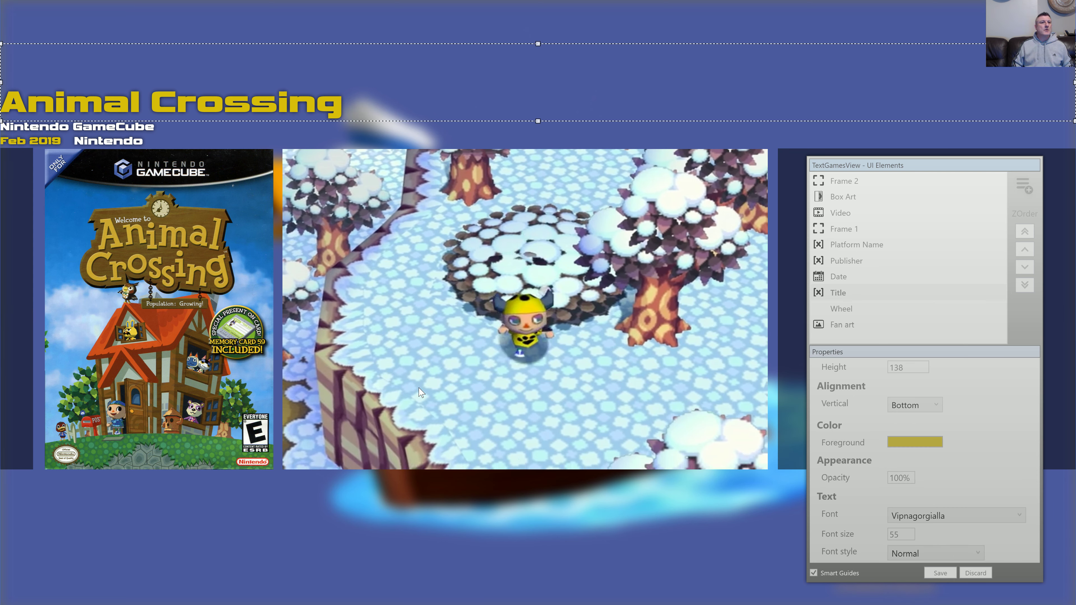
left_click(404, 550)
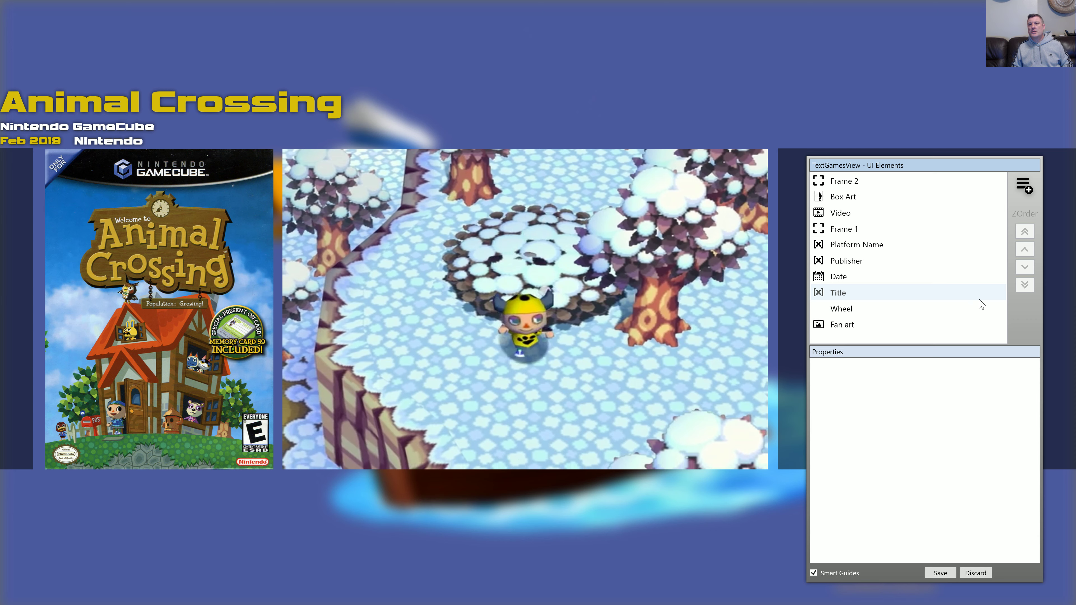
Narrow the title's box from its right side and shift the title right to line up with the box art's left edge.
left_click_drag(915, 174, 645, 19)
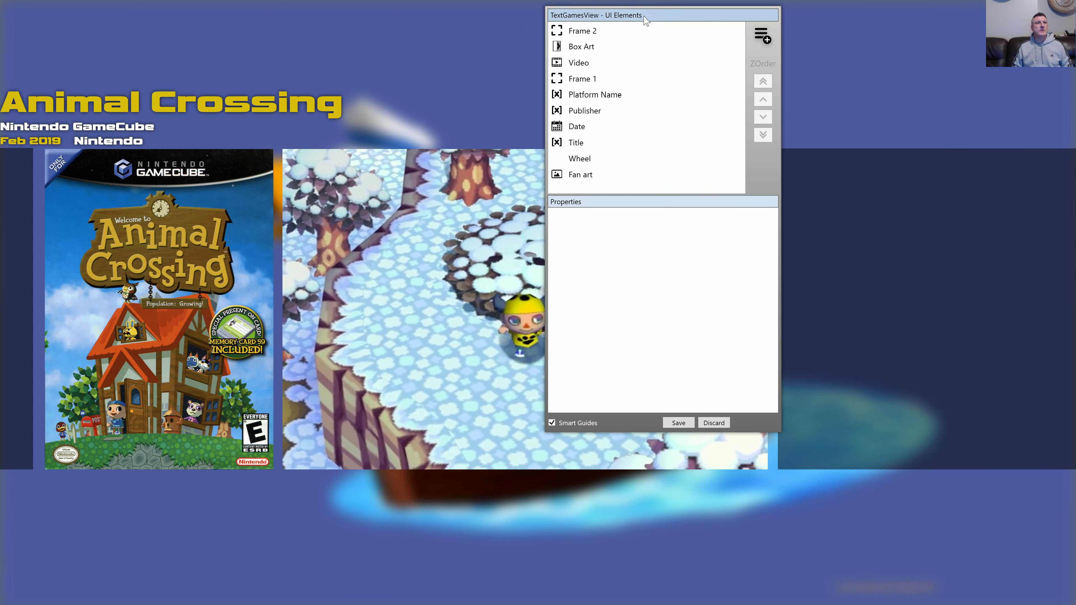
left_click(220, 107)
left_click_drag(1072, 83, 988, 83)
key("Right")
key("Right")
key("Right")
key("Right")
key("Right")
key("Right")
key("Right")
key("Right")
key("Right")
key("Left")
key("Left")
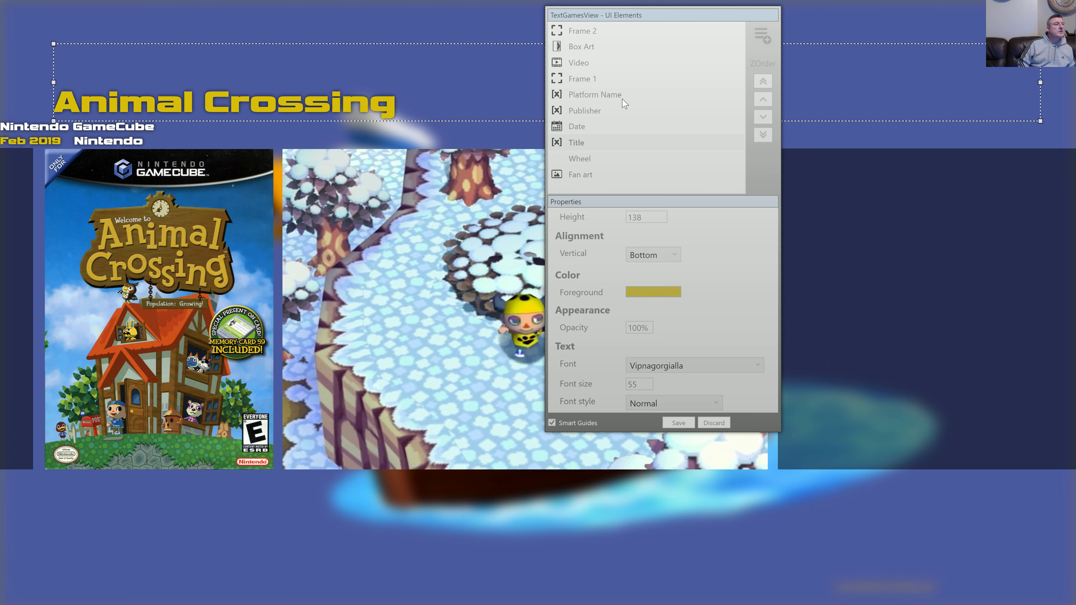
key("Left")
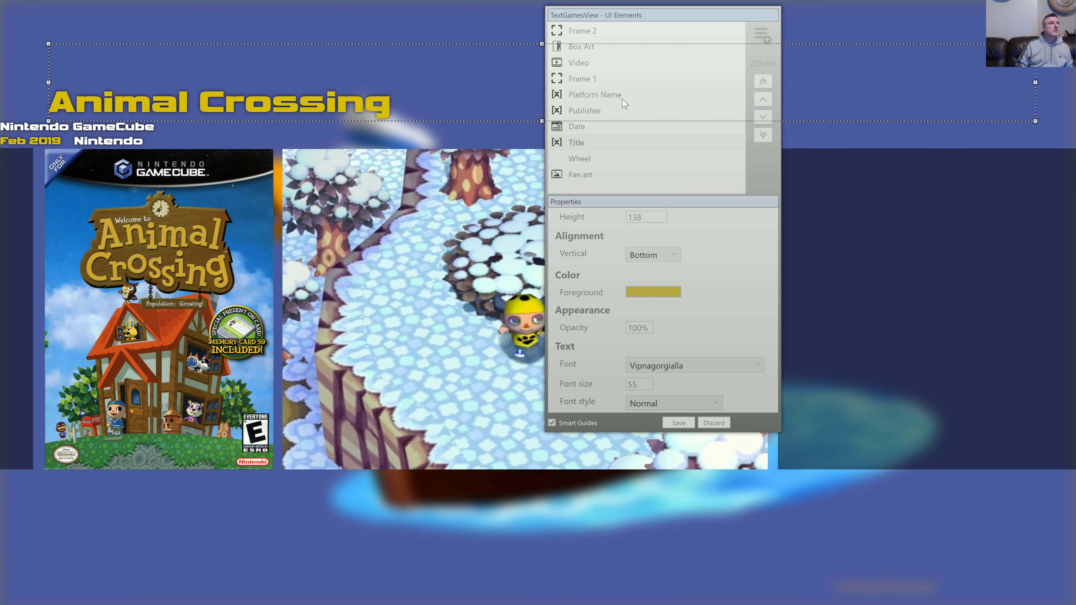
Nudge the title left and shift the platform name right so both line up with the box art's left edge.
key("Left")
key("Left")
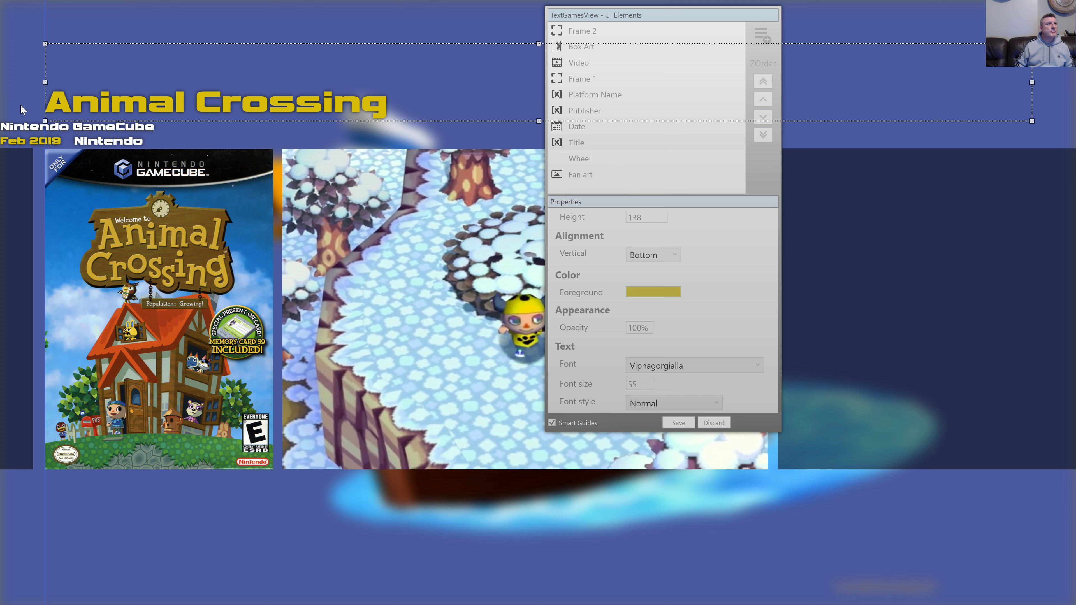
left_click(30, 130)
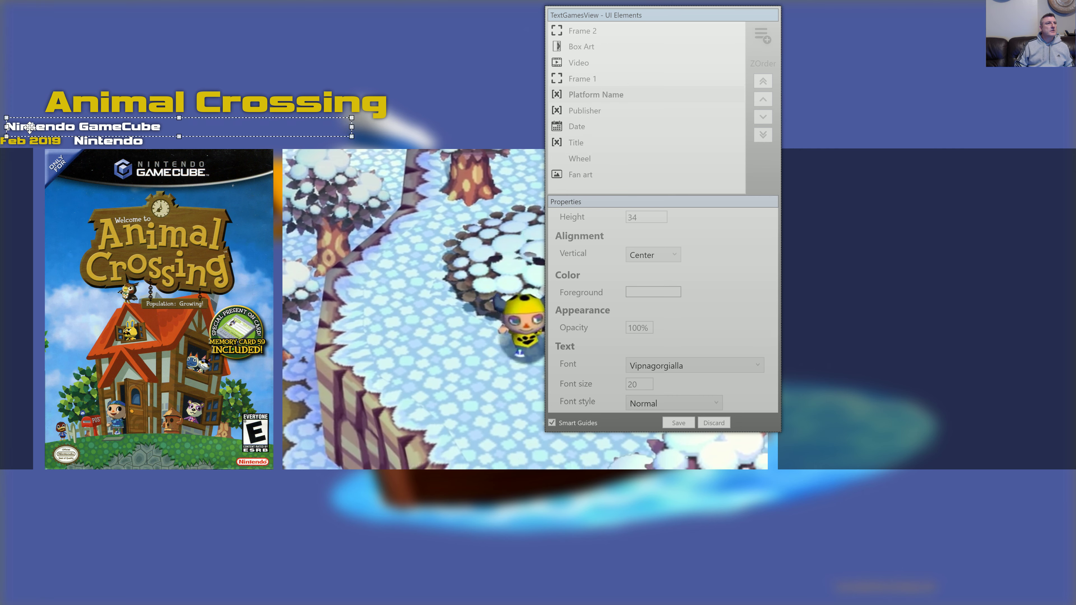
key("Right")
key("Right")
key("Right")
key("Right")
key("Right")
key("Right")
key("Right")
key("Right")
key("Right")
key("Right")
key("Right")
key("Right")
key("Right")
key("Right")
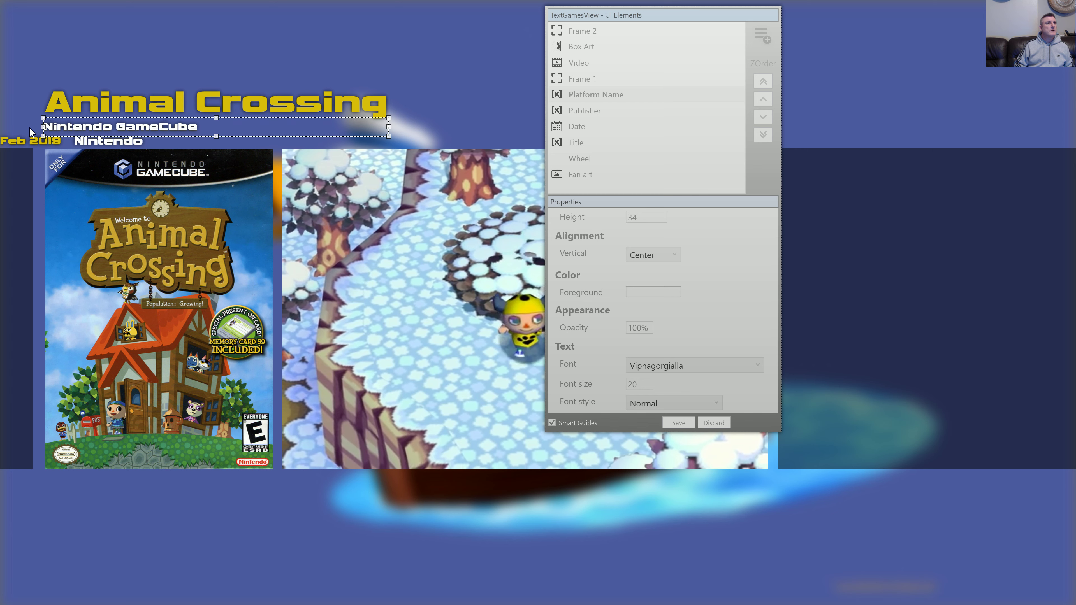
key("Right")
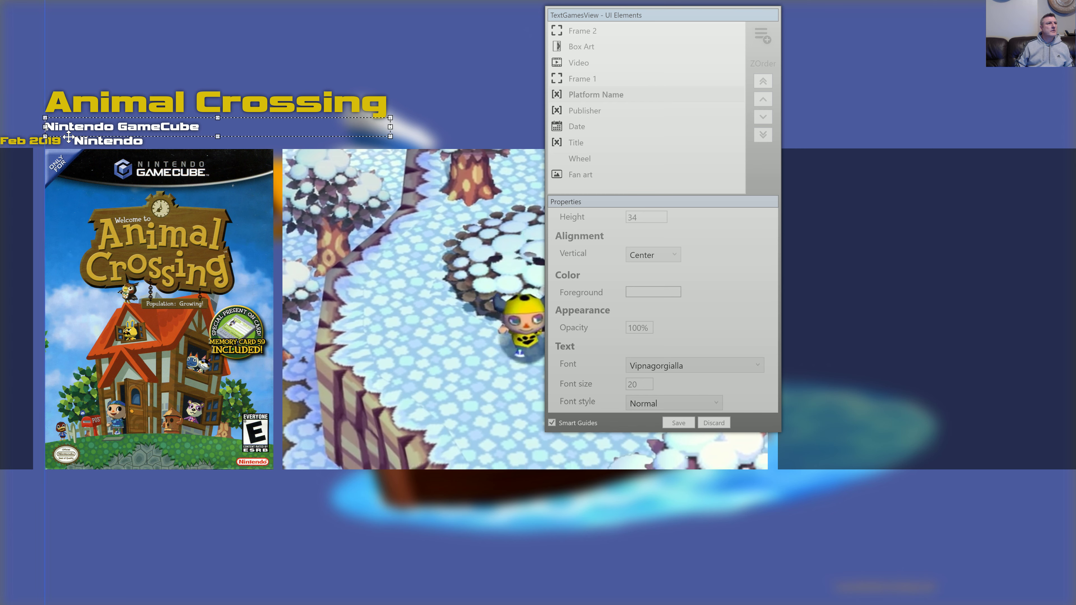
Shift the publisher text right to make room for the date beside it.
left_click(88, 142)
key("Right")
key("Right")
key("Right")
key("Right")
key("Right")
key("Right")
key("Right")
key("Right")
key("Right")
key("Right")
key("Right")
key("Right")
key("Right")
key("Right")
key("Right")
key("Right")
Move the date right until it lines up with the box art's left edge beneath the platform name.
left_click(57, 139)
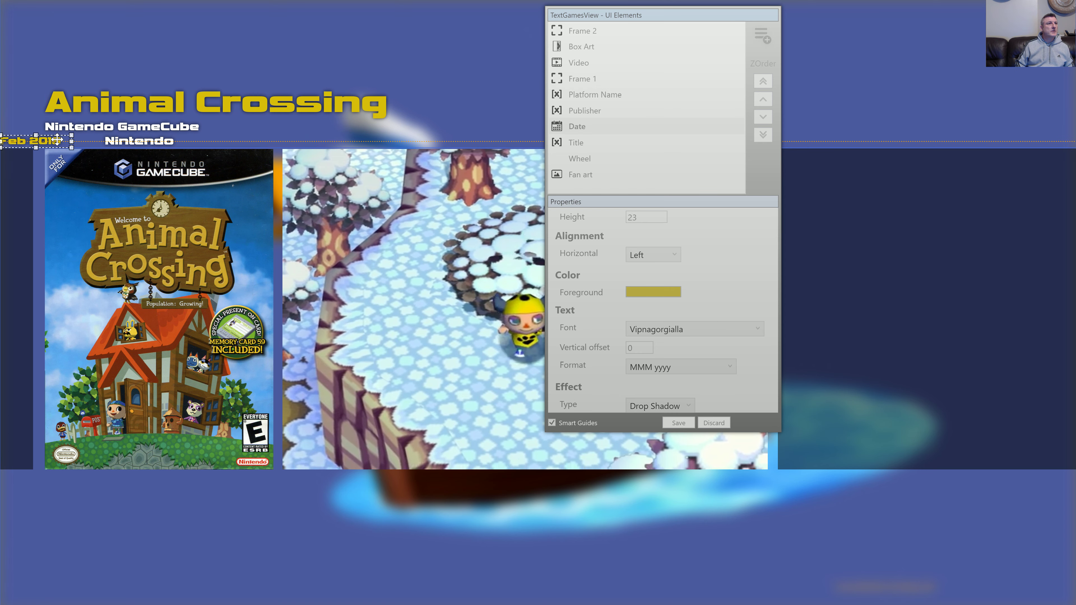
key("Right")
key("Right")
key("Right")
key("Right")
key("Right")
key("Right")
key("Right")
key("Right")
key("Right")
key("Right")
key("Right")
key("Right")
key("Right")
key("Right")
key("Right")
key("Right")
key("Right")
key("Right")
key("Right")
key("Right")
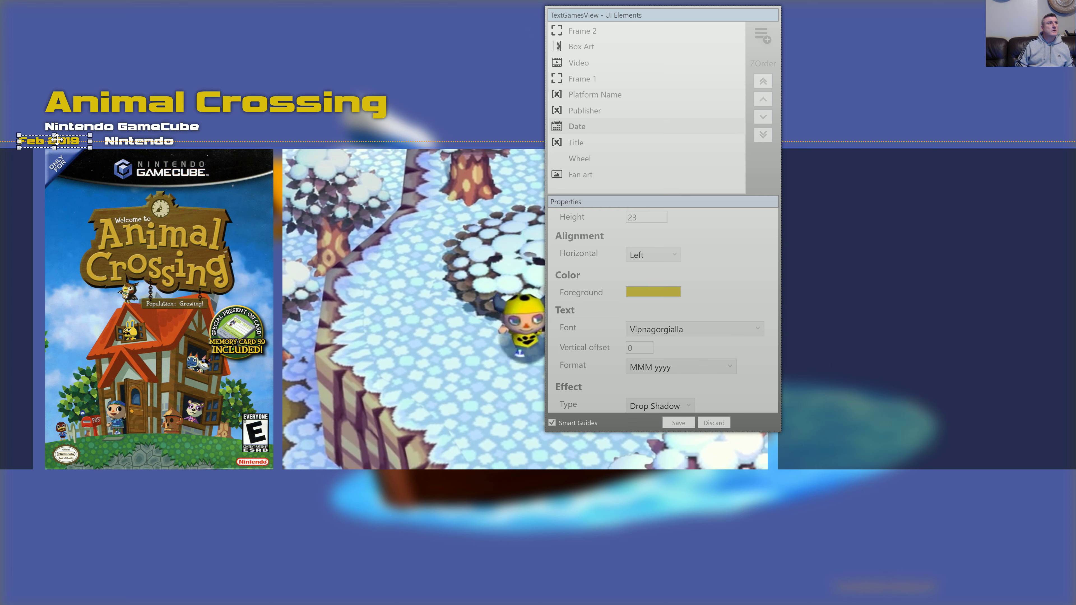
key("Right")
key("Right")
key("Right")
key("Right")
key("Right")
key("Right")
key("Right")
key("Left")
key("Left")
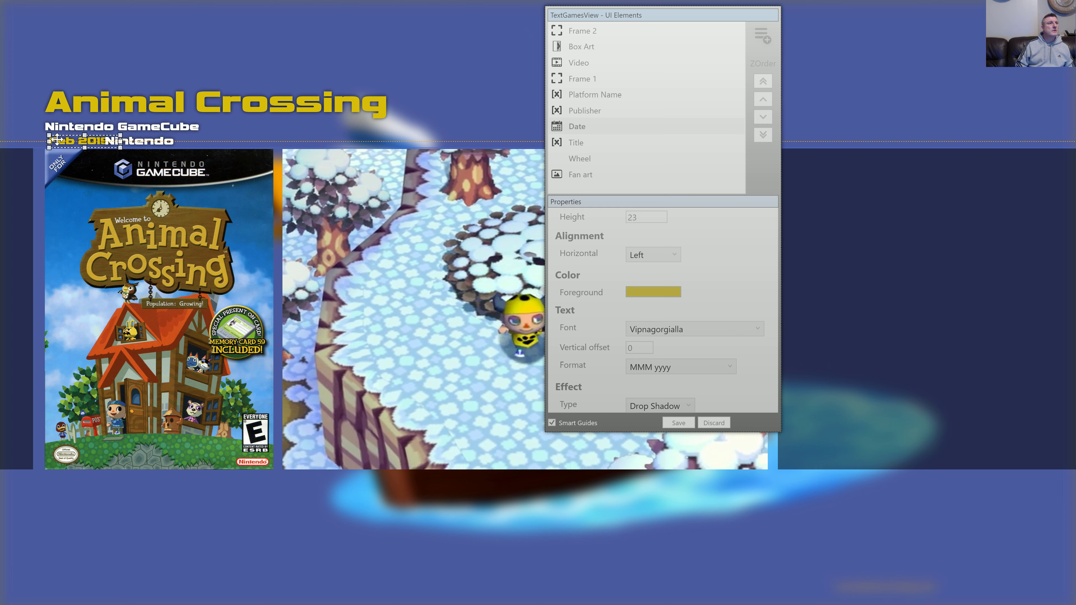
key("Left")
key("Left")
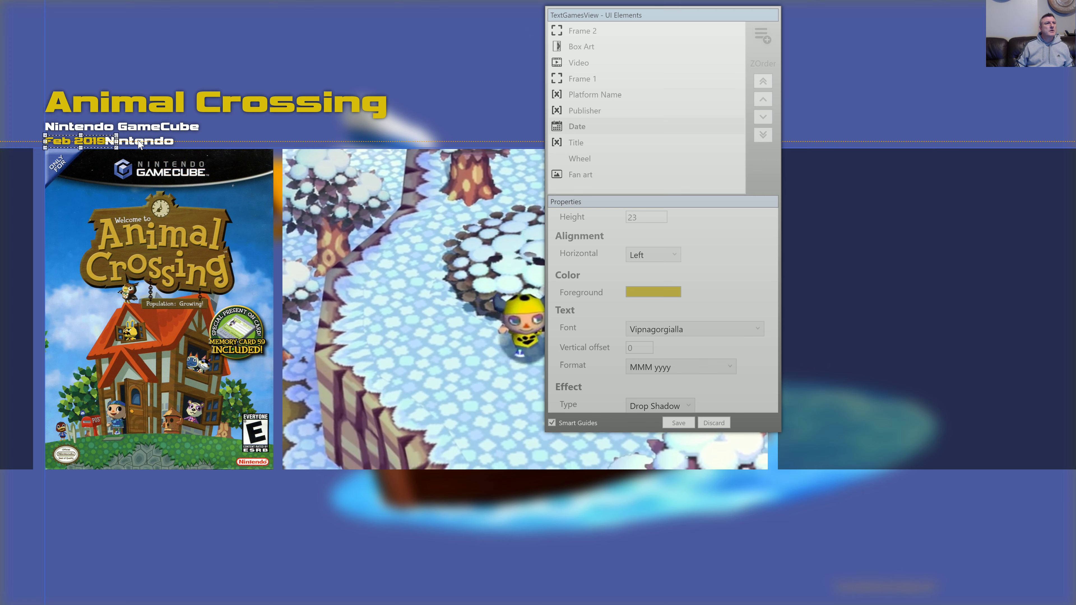
Nudge the publisher further right until a small gap separates it from the date.
left_click(139, 141)
key("Right")
key("Right")
key("Right")
key("Right")
key("Right")
key("Right")
key("Right")
key("Right")
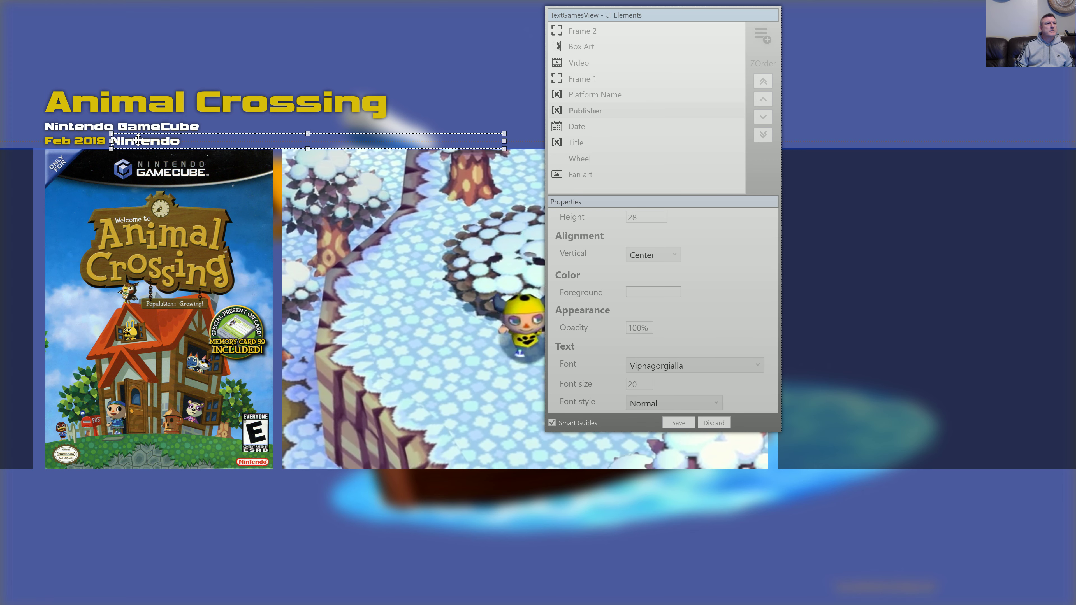
key("Right")
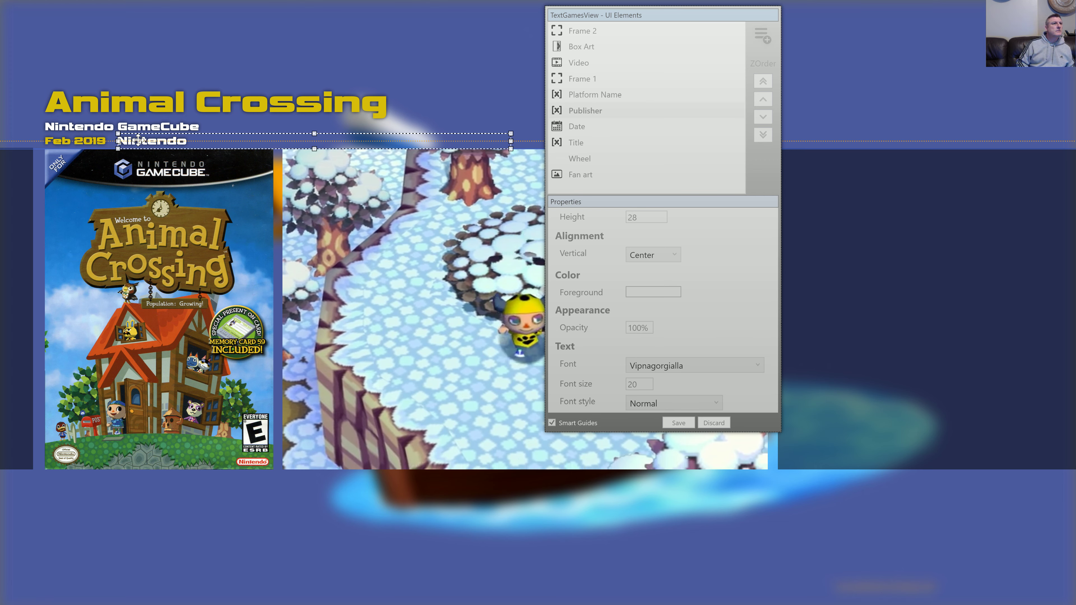
left_click(111, 57)
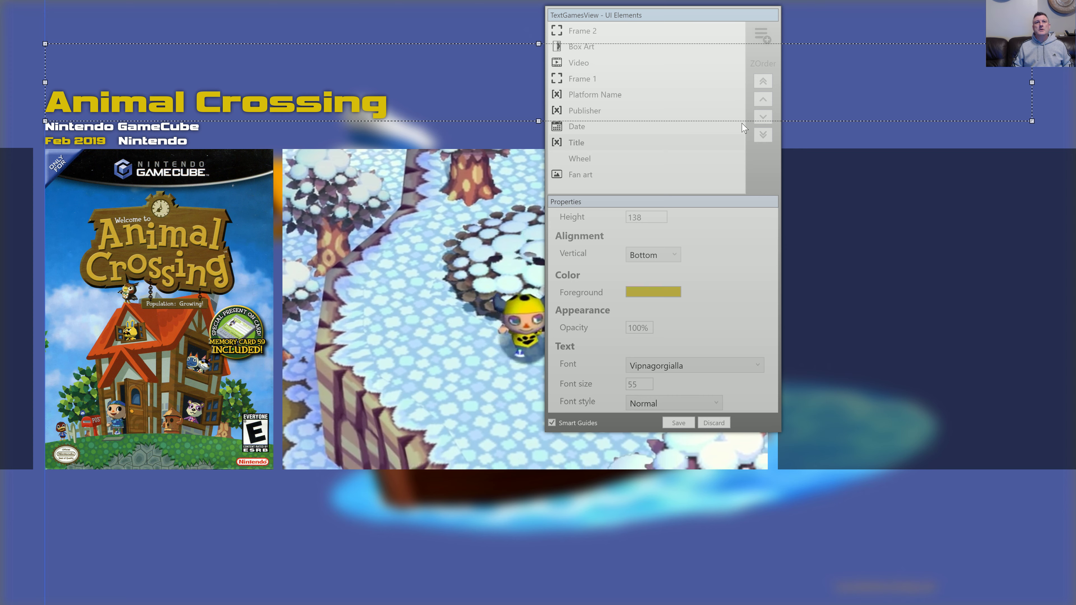
Add a third frame as a full-width strip about 99 tall along the view's lower edge.
left_click(762, 34)
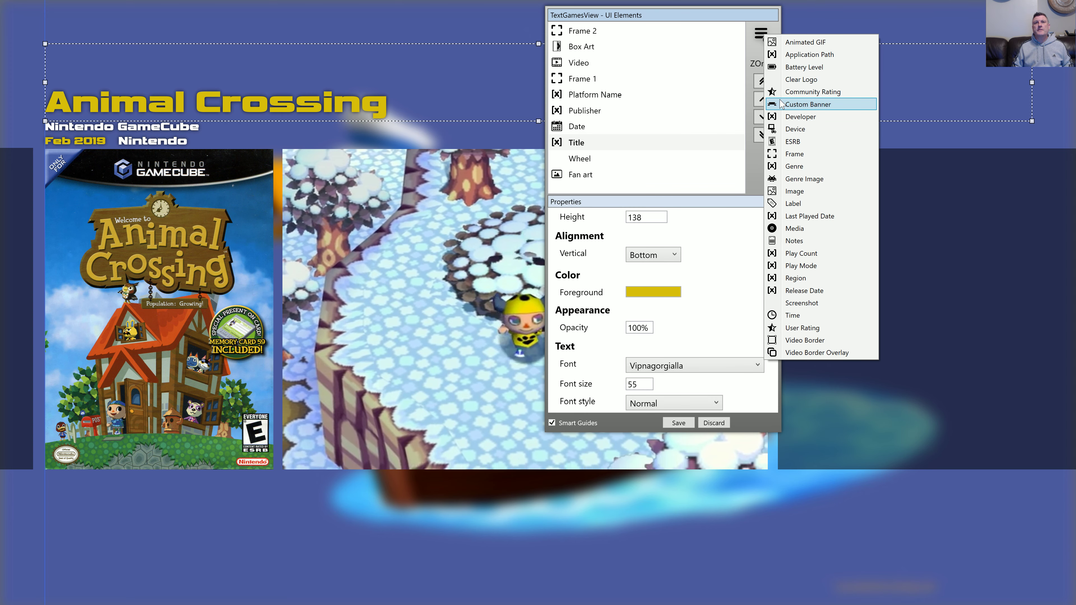
left_click(808, 153)
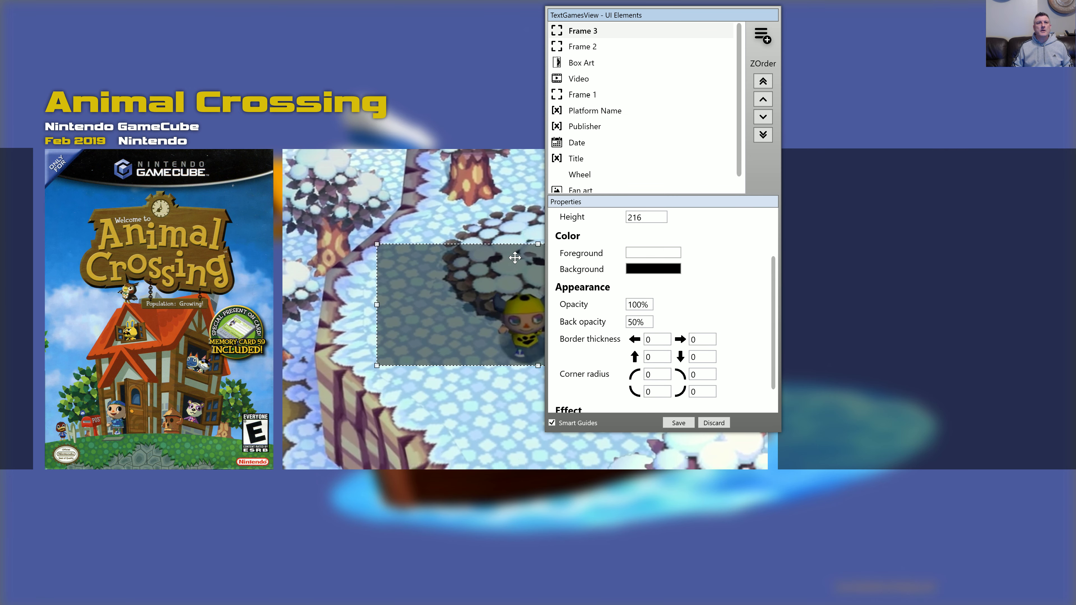
left_click_drag(538, 244, 99, 603)
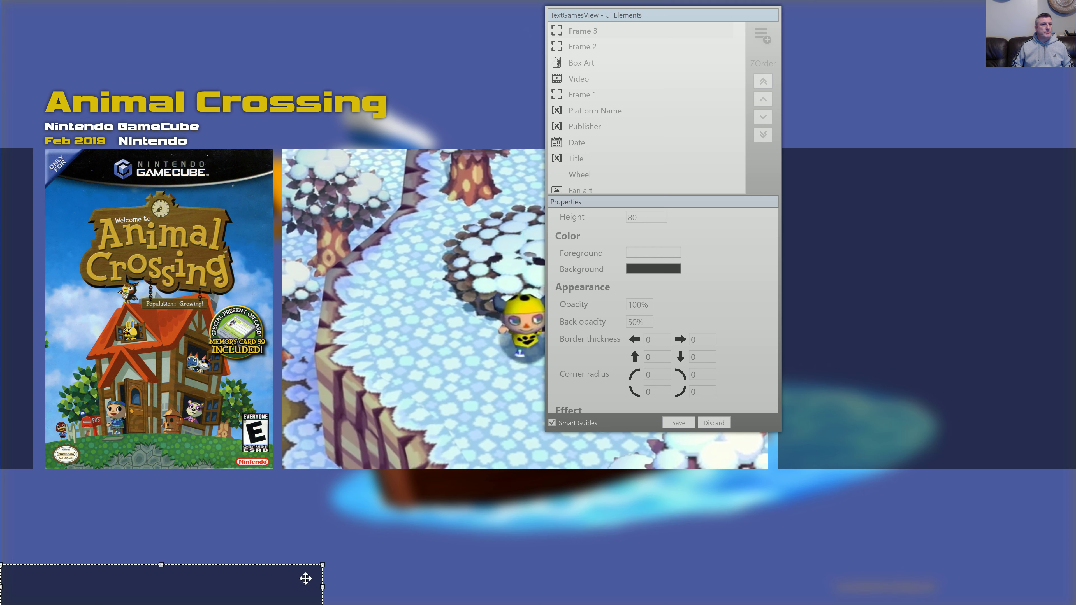
left_click_drag(323, 589, 1073, 593)
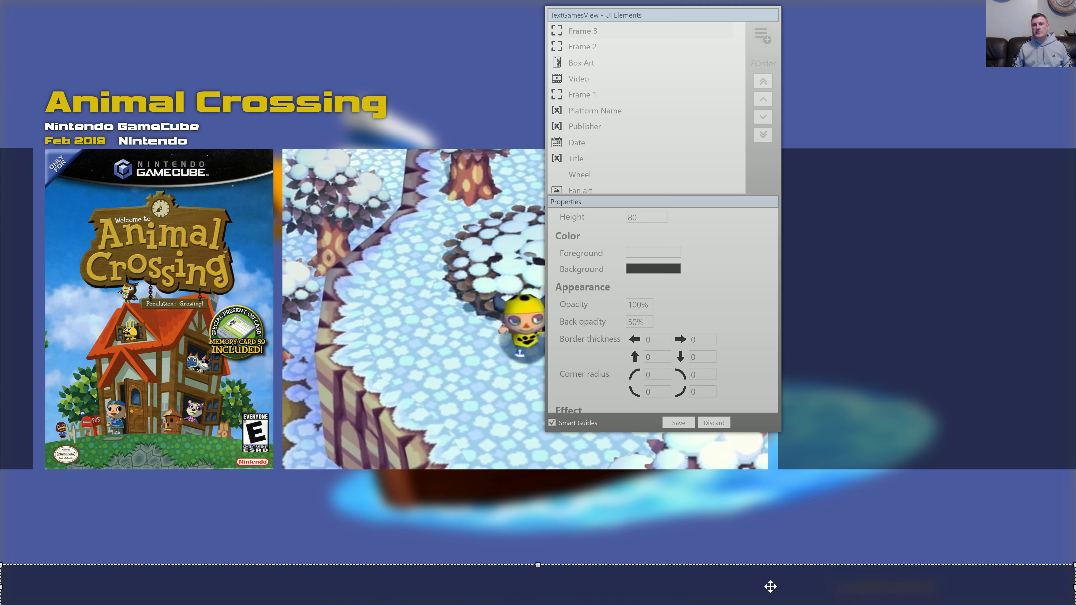
left_click_drag(538, 564, 537, 559)
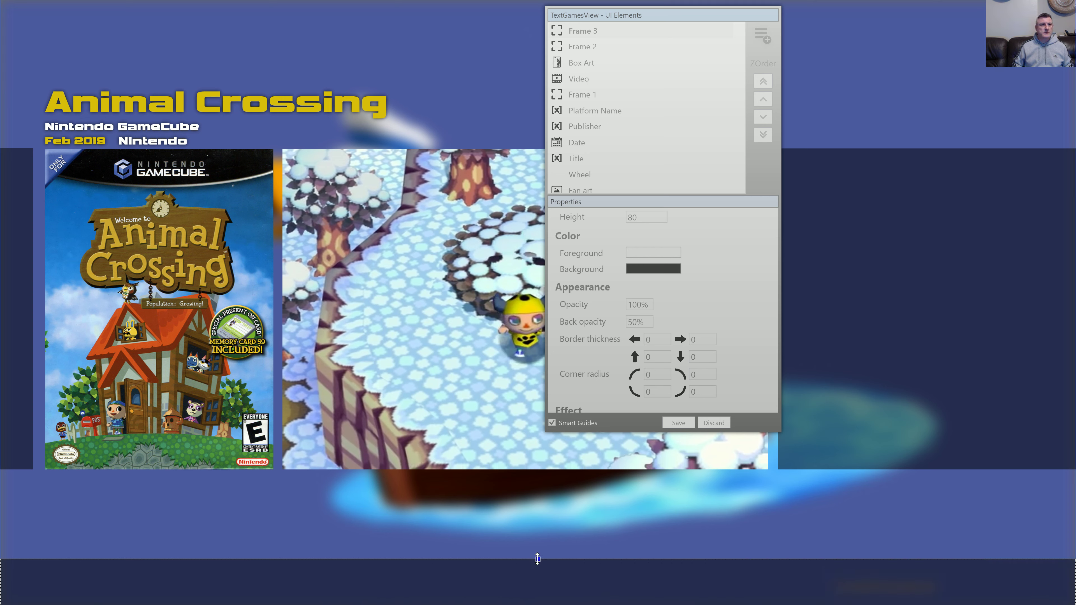
left_click(399, 500)
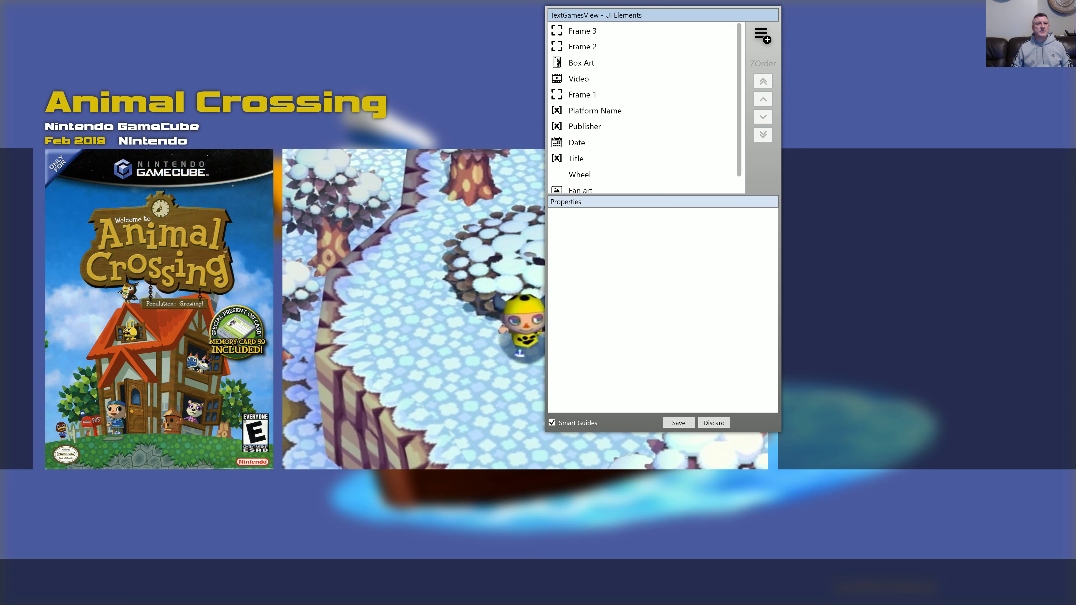
left_click(237, 584)
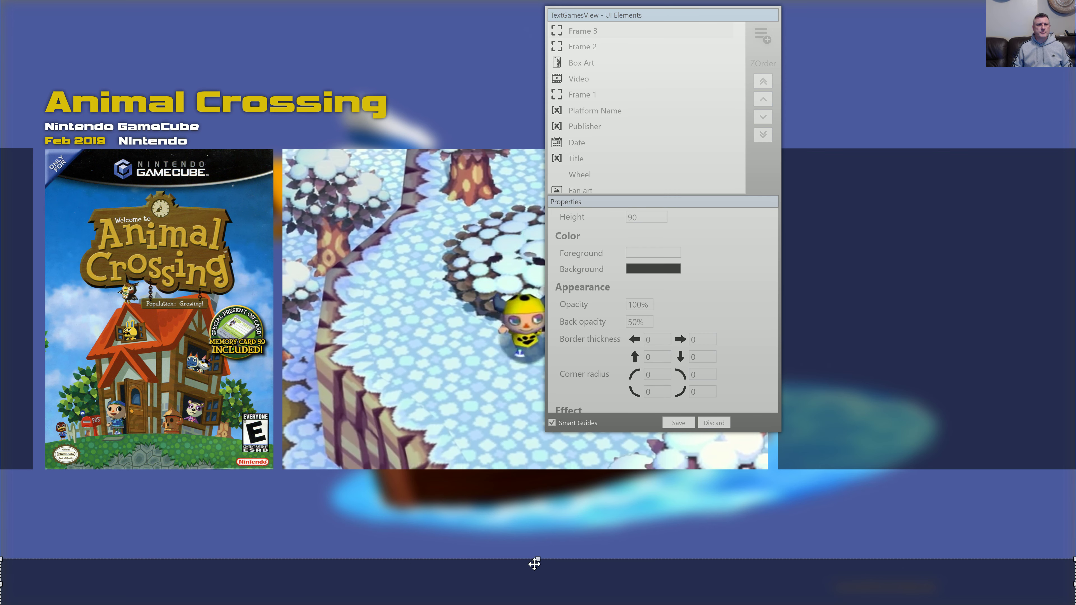
left_click_drag(537, 560, 538, 554)
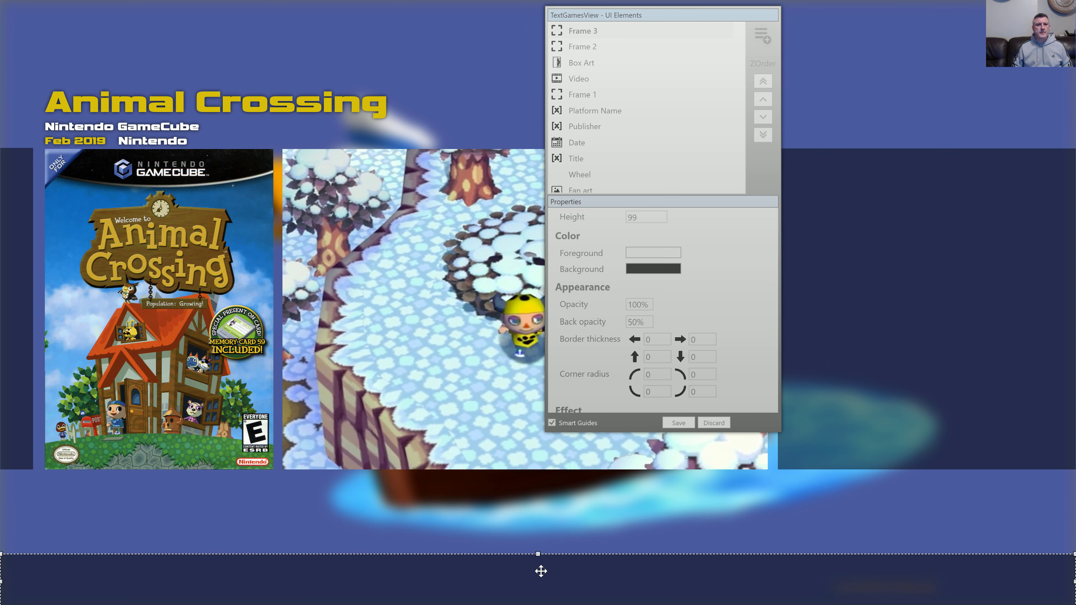
left_click(492, 534)
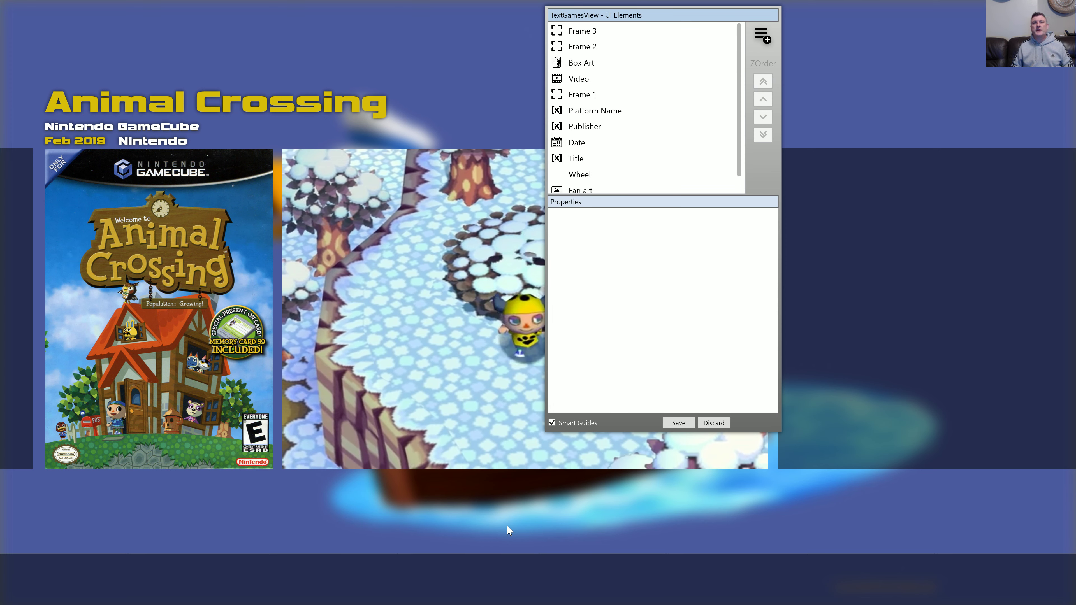
Add a fourth frame over the middle of the lower strip and match the strip's height of about 99.
left_click(763, 34)
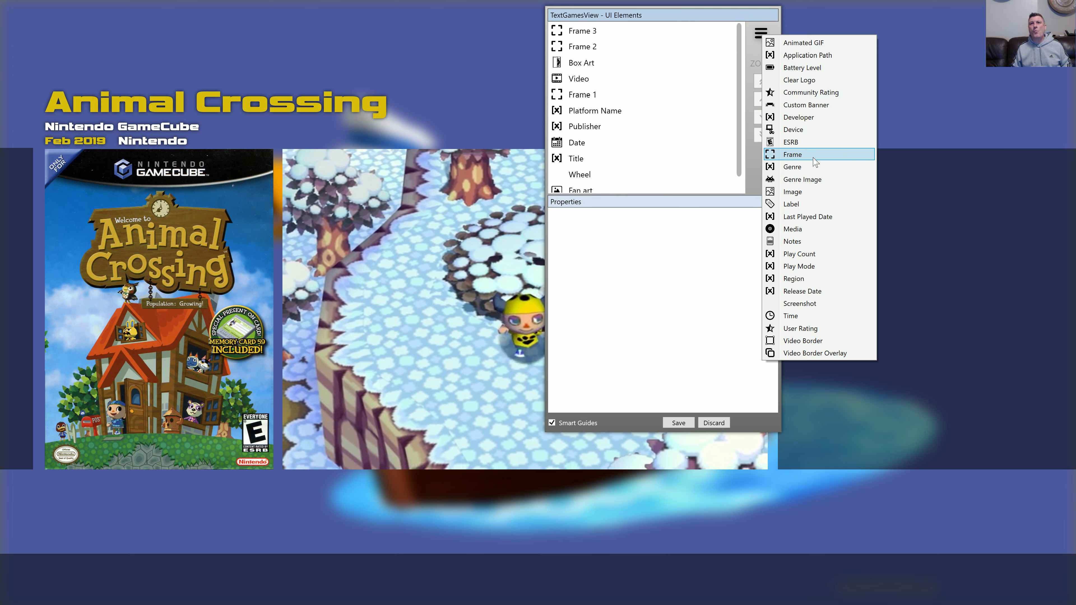
left_click(816, 162)
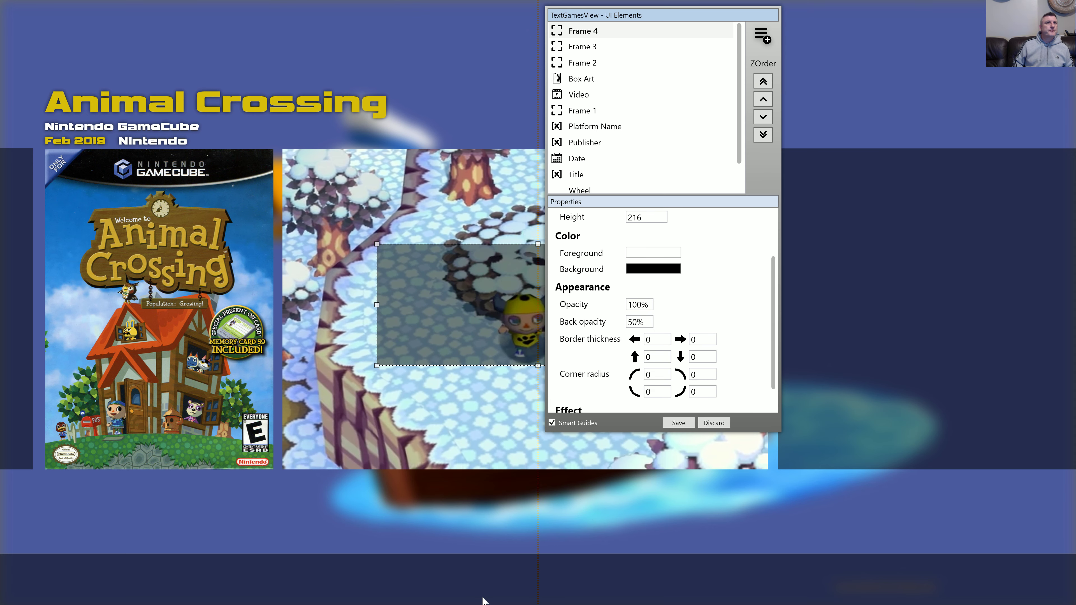
left_click_drag(481, 289, 481, 569)
left_click_drag(536, 490, 532, 557)
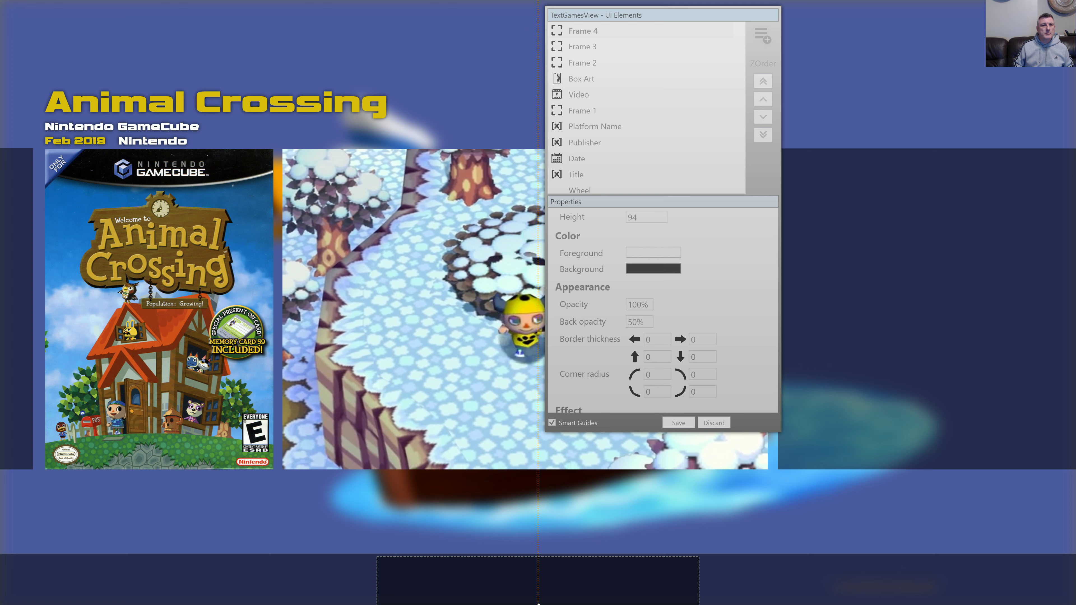
left_click_drag(538, 558, 532, 554)
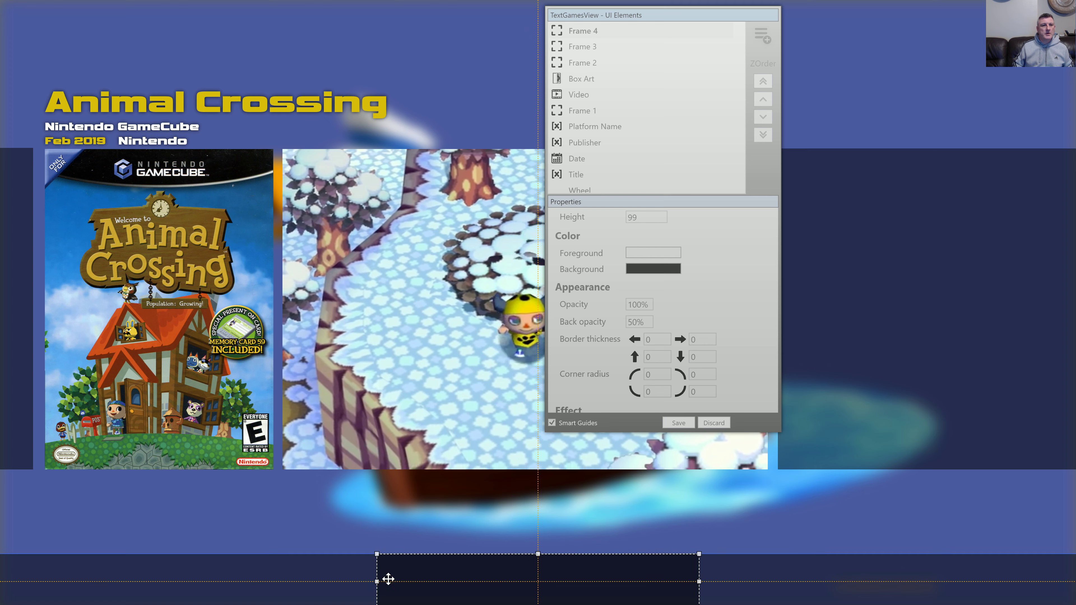
Widen the fourth frame on both sides until its edges line up with the video's left and right edges.
left_click_drag(377, 582, 292, 581)
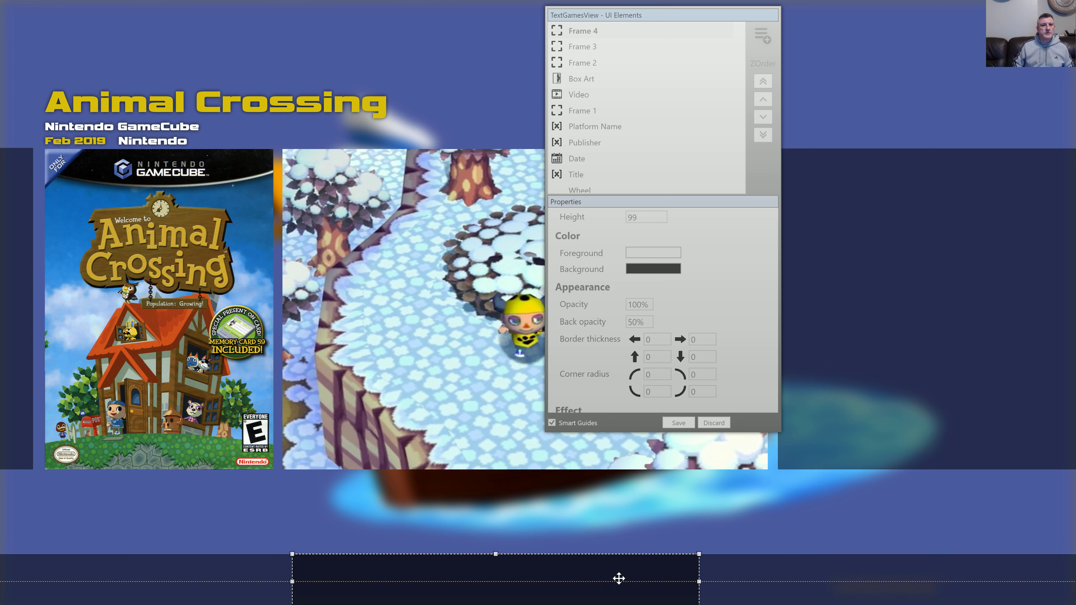
left_click_drag(699, 582, 767, 581)
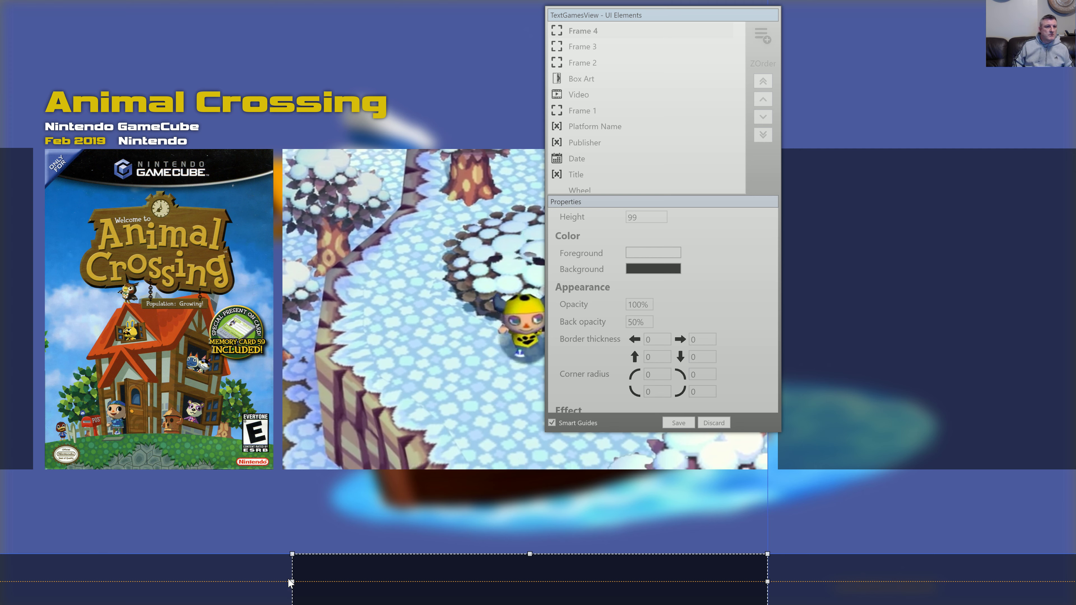
left_click_drag(292, 582, 283, 581)
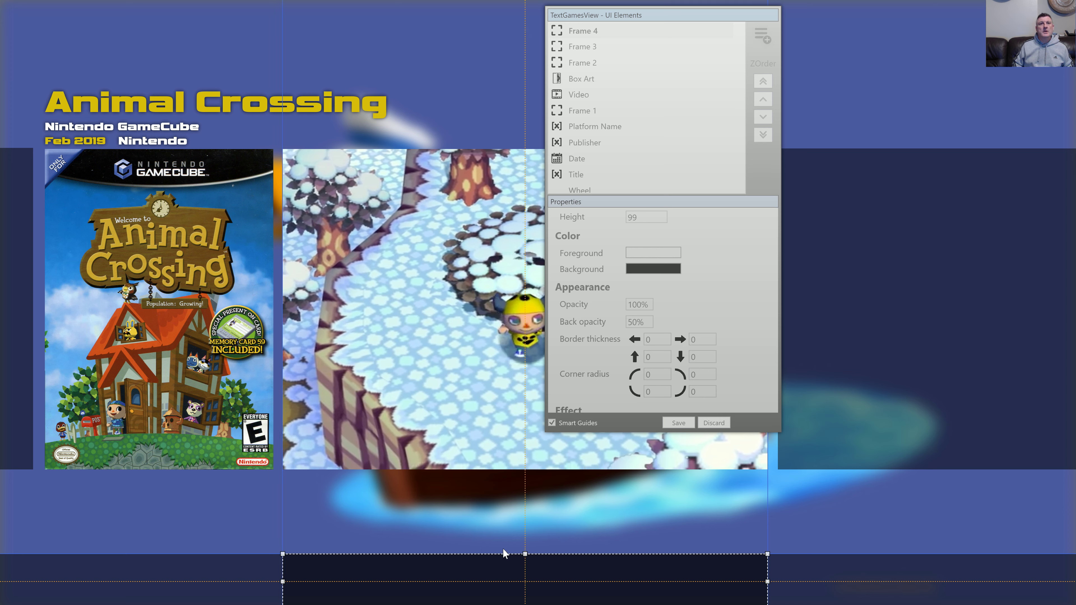
Set the fourth frame's background to a solid Transparent fill.
left_click(643, 266)
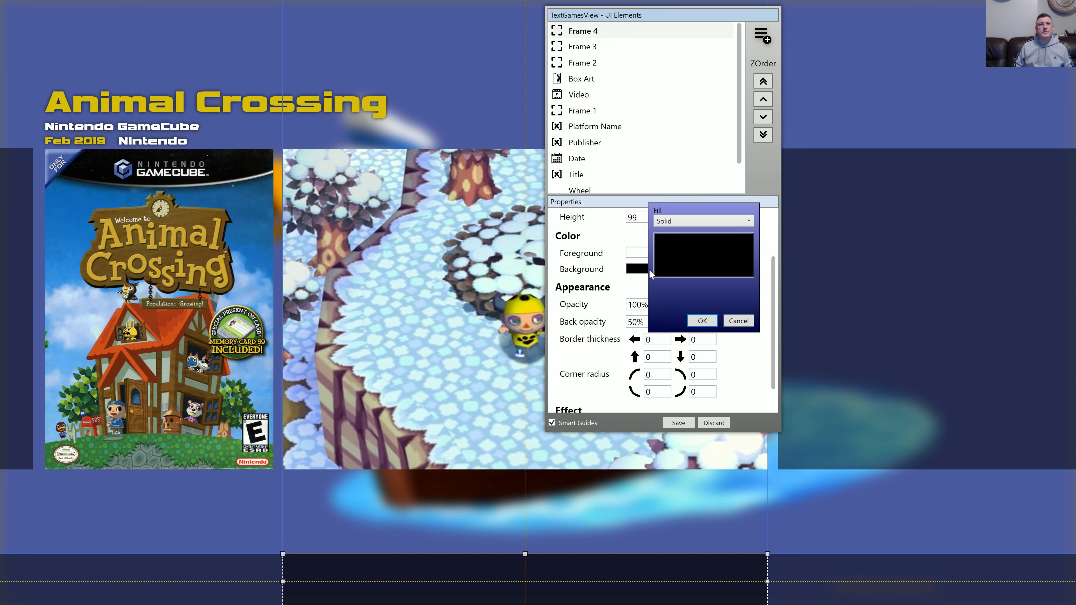
left_click(735, 319)
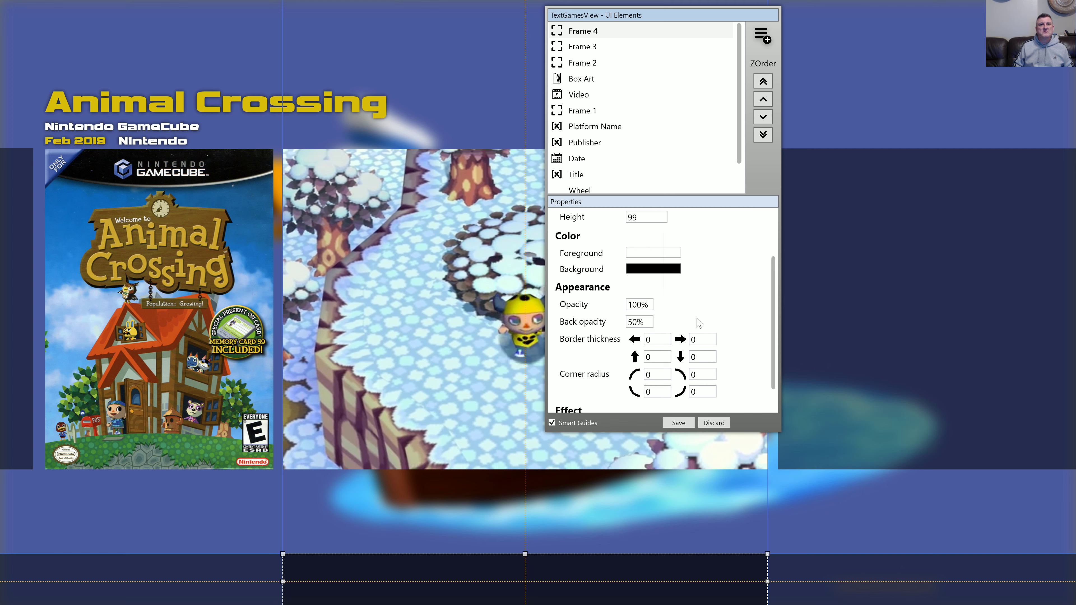
left_click(650, 271)
left_click(696, 274)
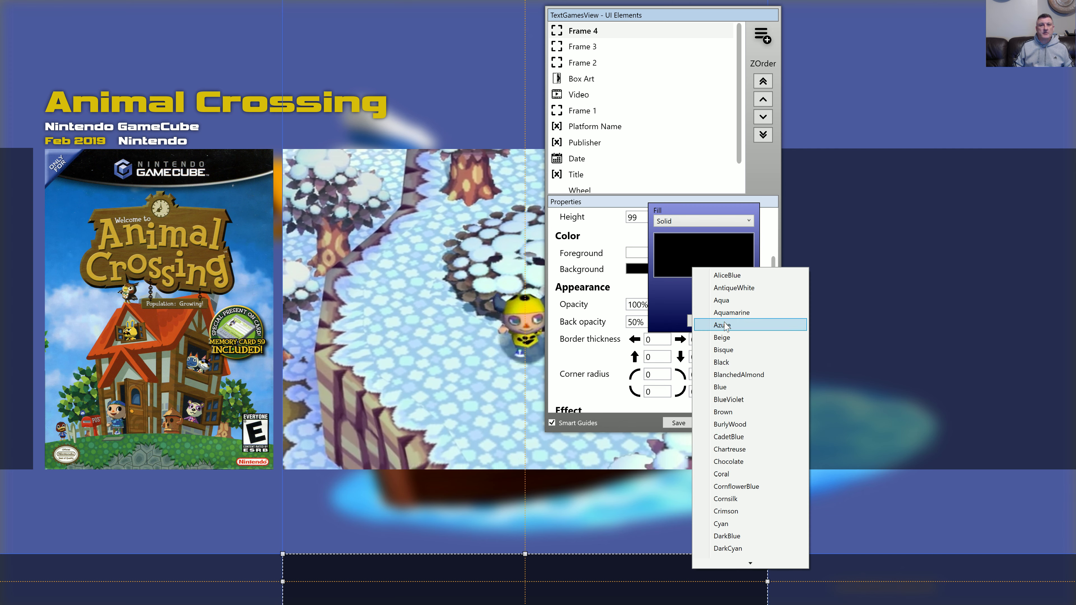
scroll(722, 449, "down", 13)
scroll(721, 458, "down", 20)
scroll(720, 458, "down", 5)
left_click(717, 475)
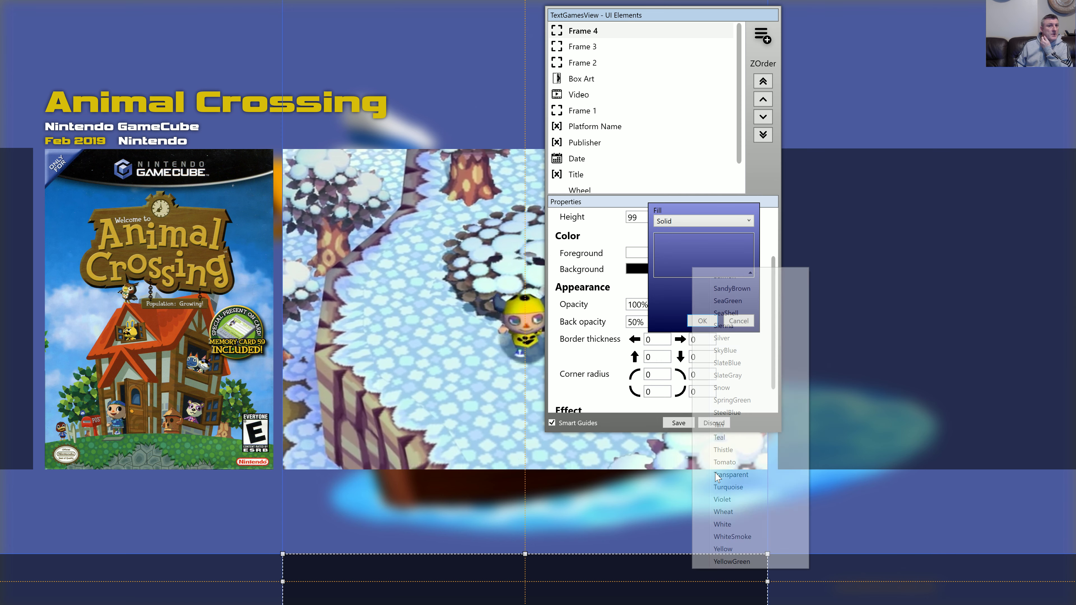
left_click(710, 323)
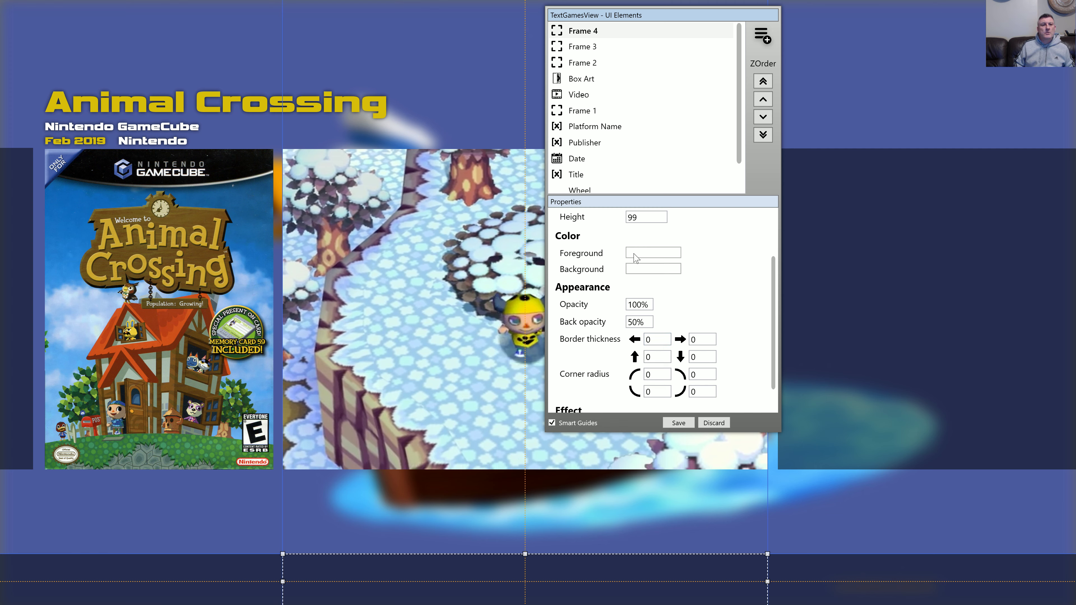
Set the fourth frame's left and right border thickness to 2.
double_click(660, 341)
double_click(697, 339)
type("2")
Change the fourth frame's foreground fill to a linear gradient running vertically.
left_click(640, 254)
left_click(677, 206)
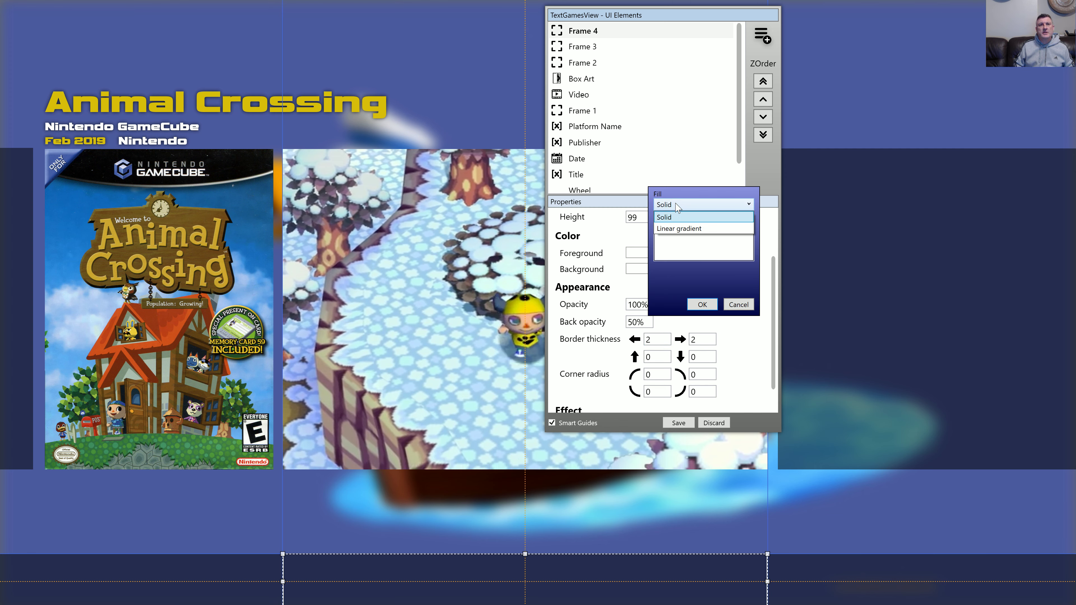
left_click(676, 228)
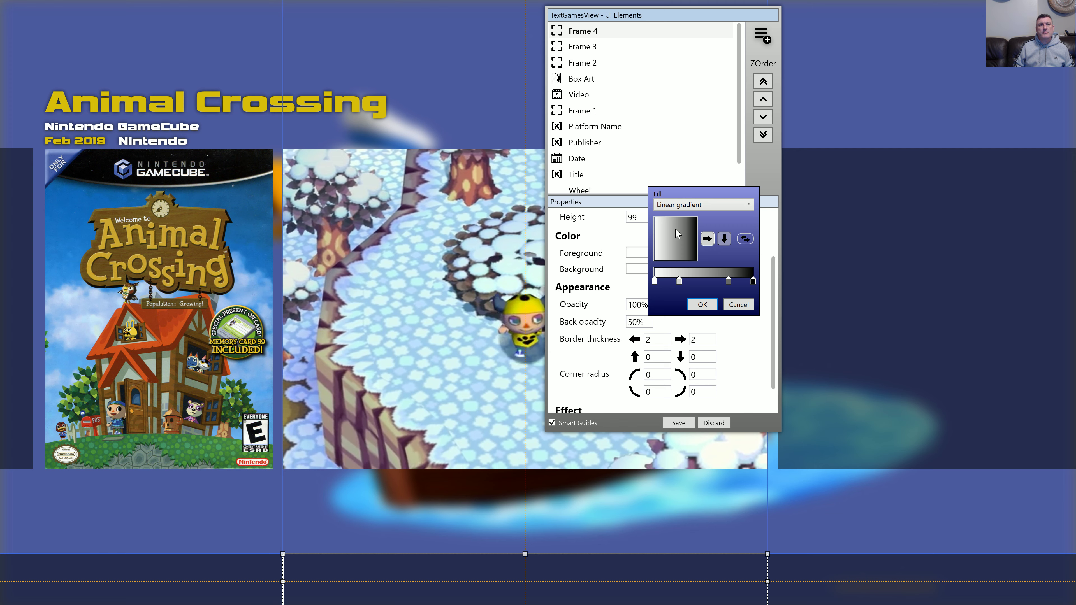
left_click(724, 239)
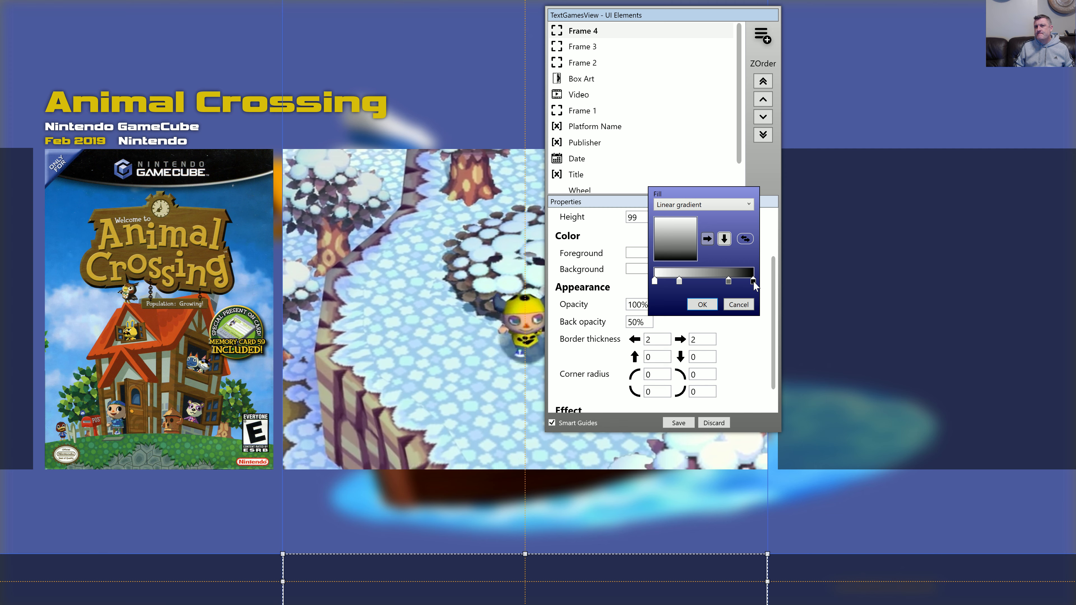
Set the first and last color stops of the fourth frame's foreground gradient to Transparent.
left_click(656, 282)
scroll(695, 382, "down", 10)
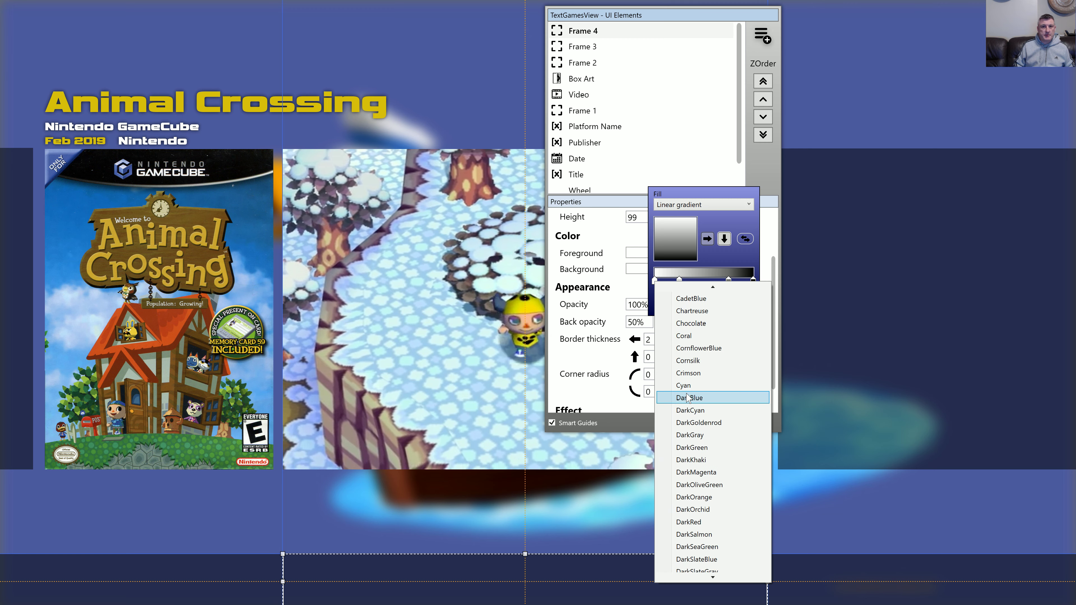
scroll(677, 473, "down", 20)
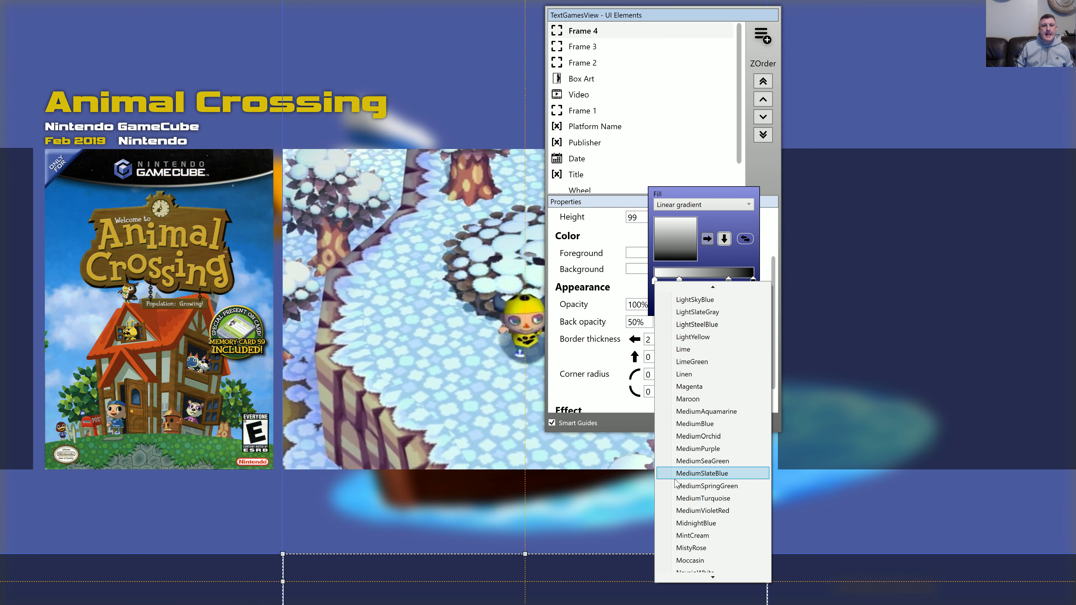
scroll(677, 484, "down", 3)
scroll(675, 492, "down", 2)
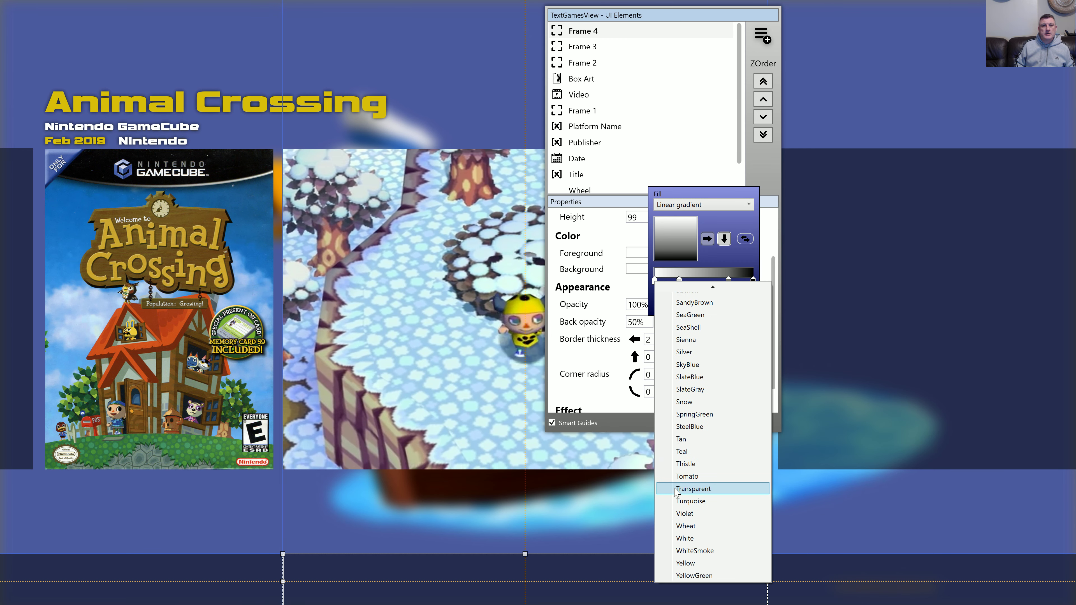
left_click(691, 501)
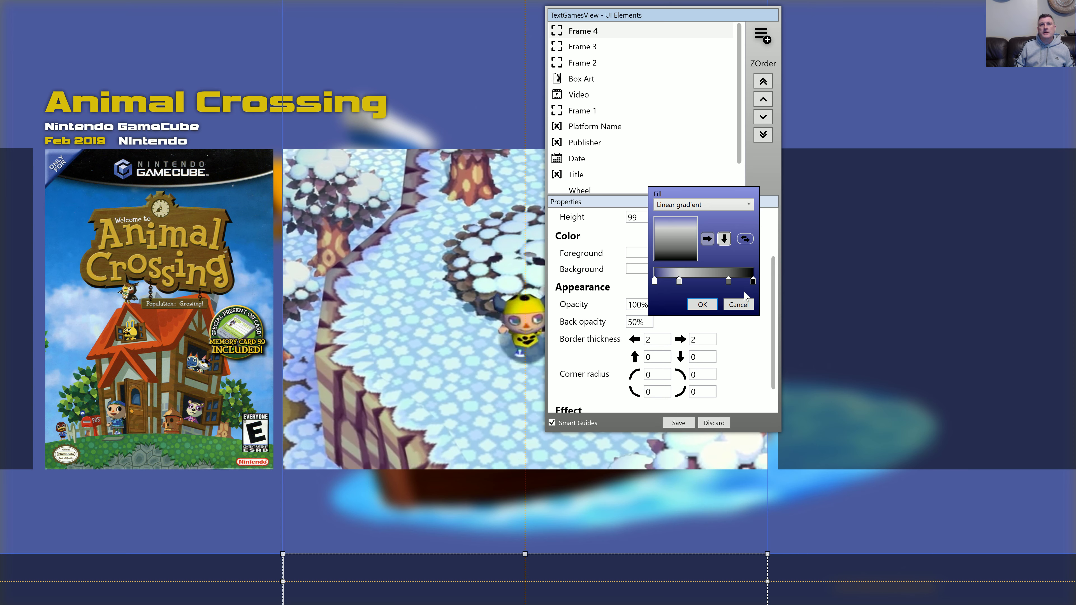
left_click(753, 281)
scroll(784, 466, "down", 20)
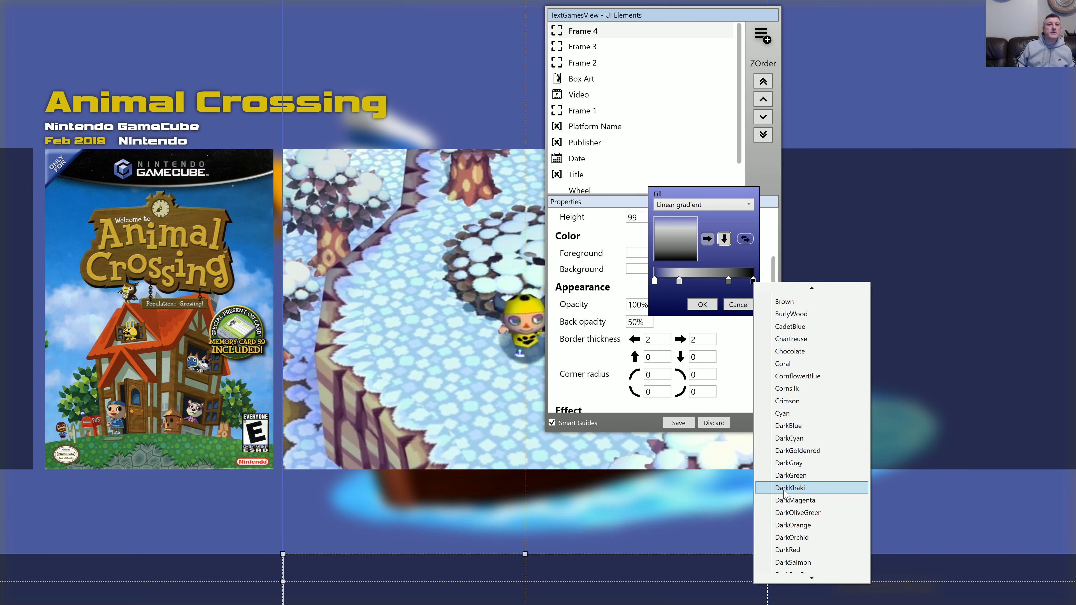
scroll(779, 508, "down", 15)
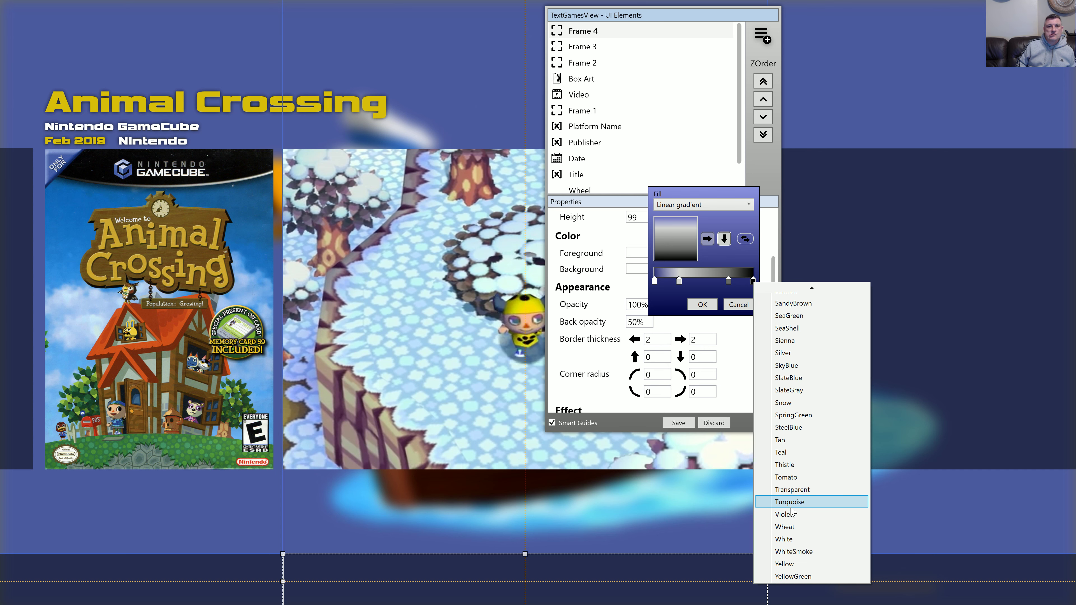
left_click(792, 491)
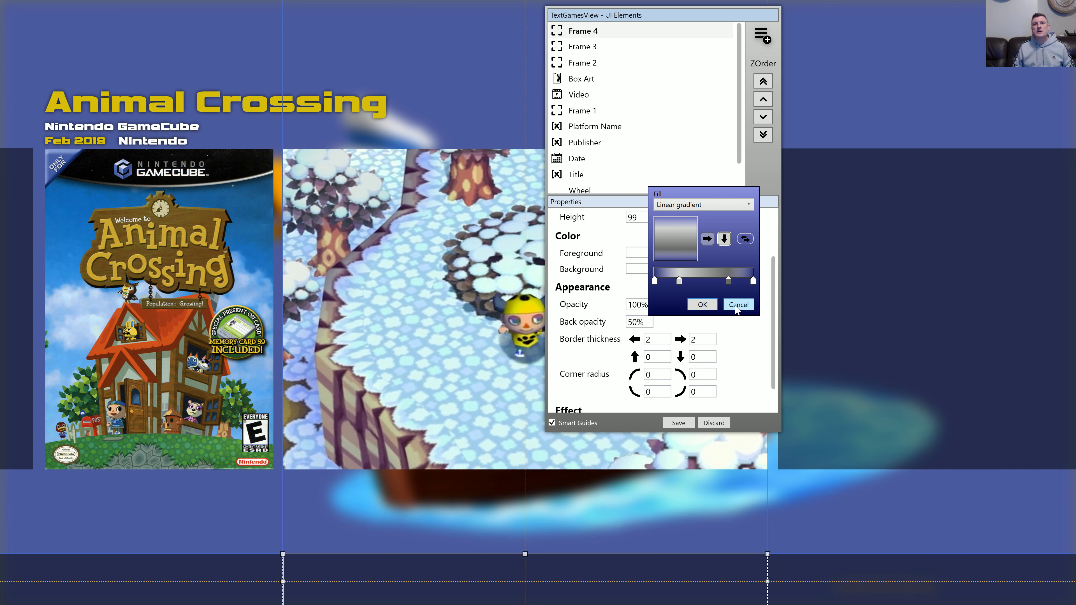
Set the gradient's third color stop to pure white (255, 255, 255).
double_click(729, 282)
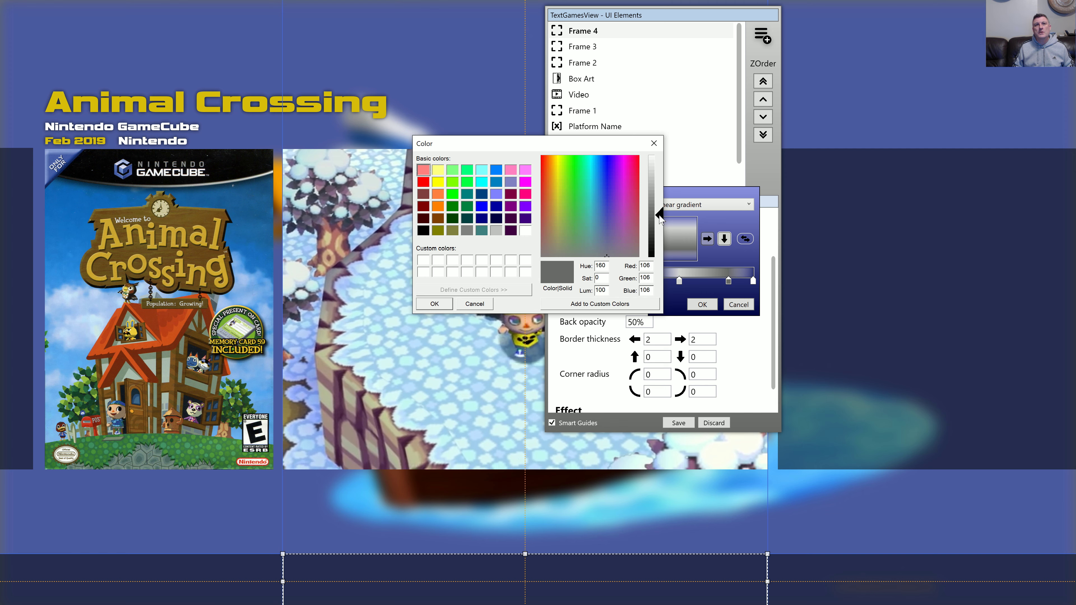
left_click_drag(659, 217, 661, 230)
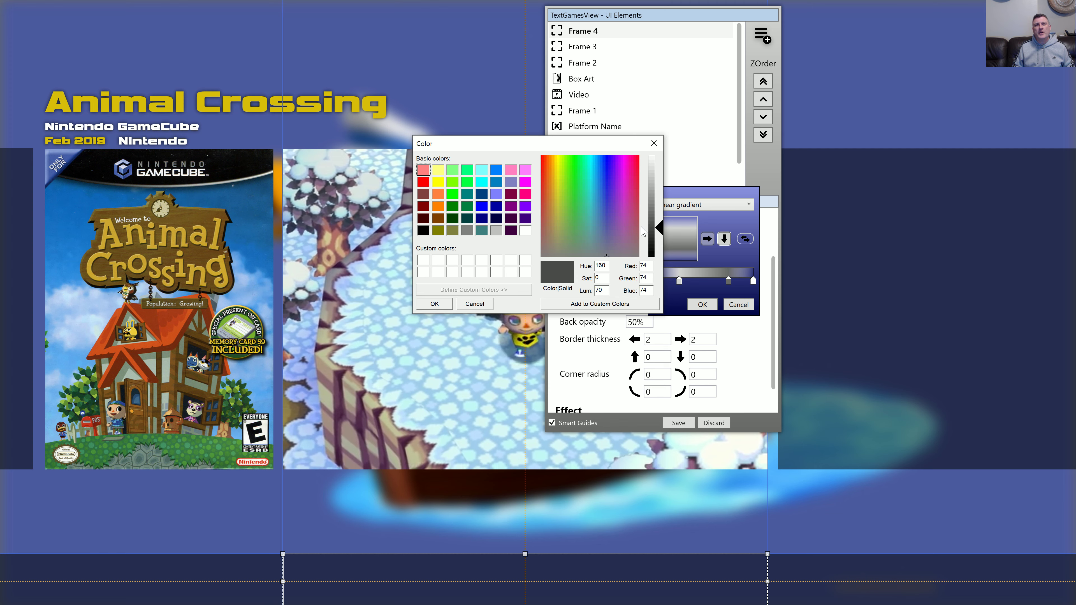
left_click(524, 231)
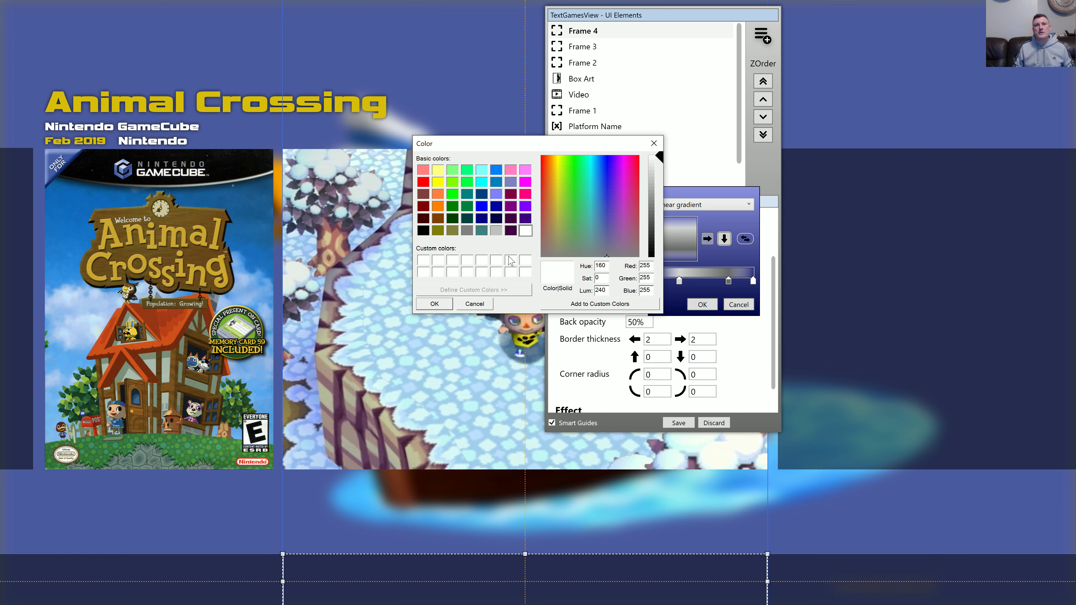
left_click(445, 305)
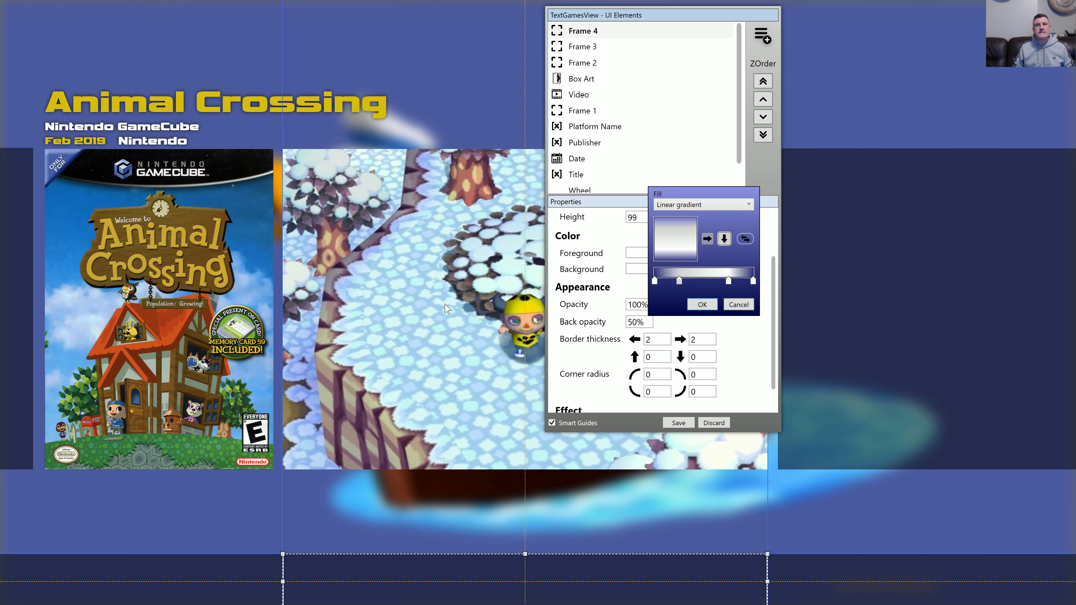
Brighten the gradient's second color stop to near-white (250, 250, 250) and apply the fill to the frame's border.
double_click(679, 281)
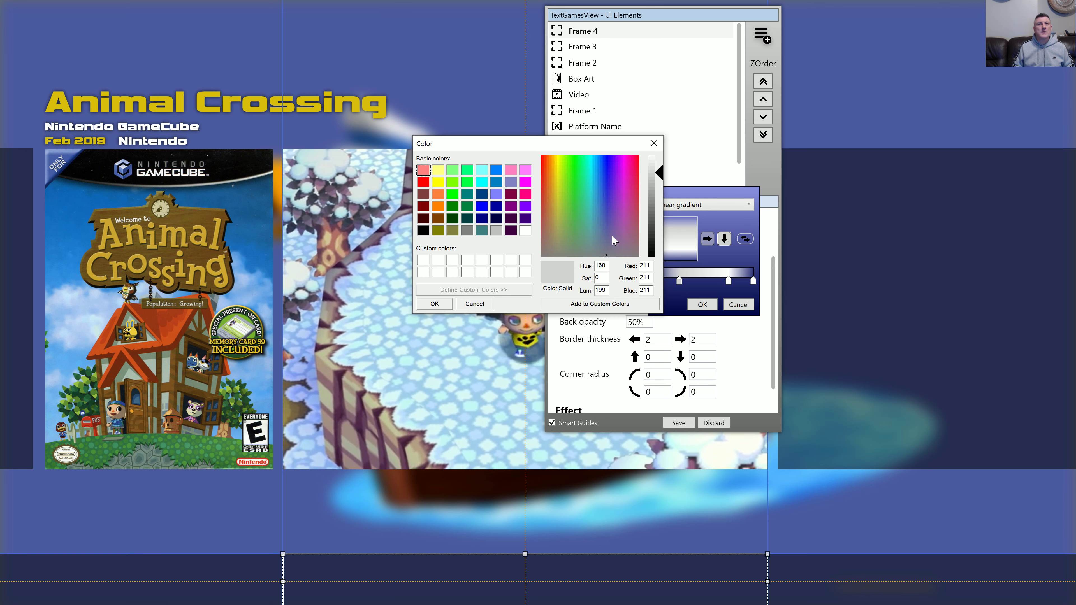
left_click(655, 160)
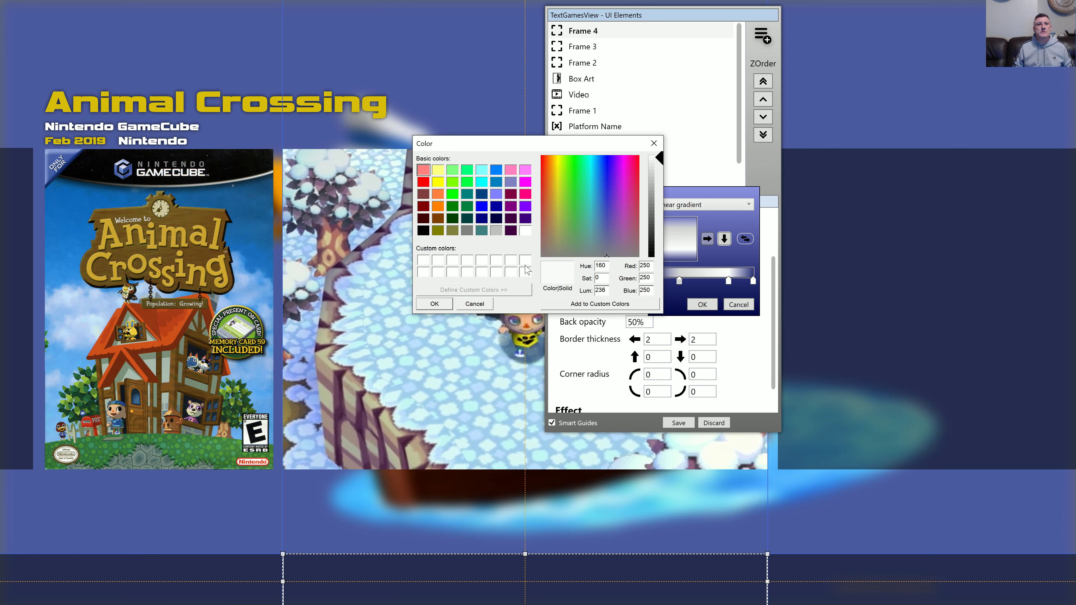
left_click(439, 303)
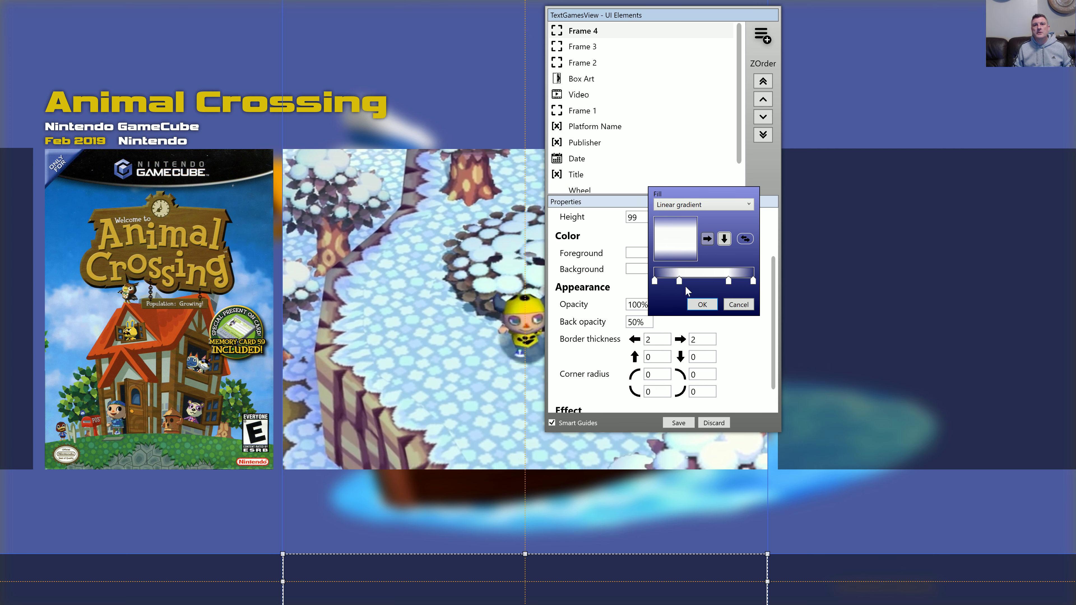
left_click_drag(679, 282, 680, 283)
left_click_drag(732, 280, 721, 309)
left_click(702, 306)
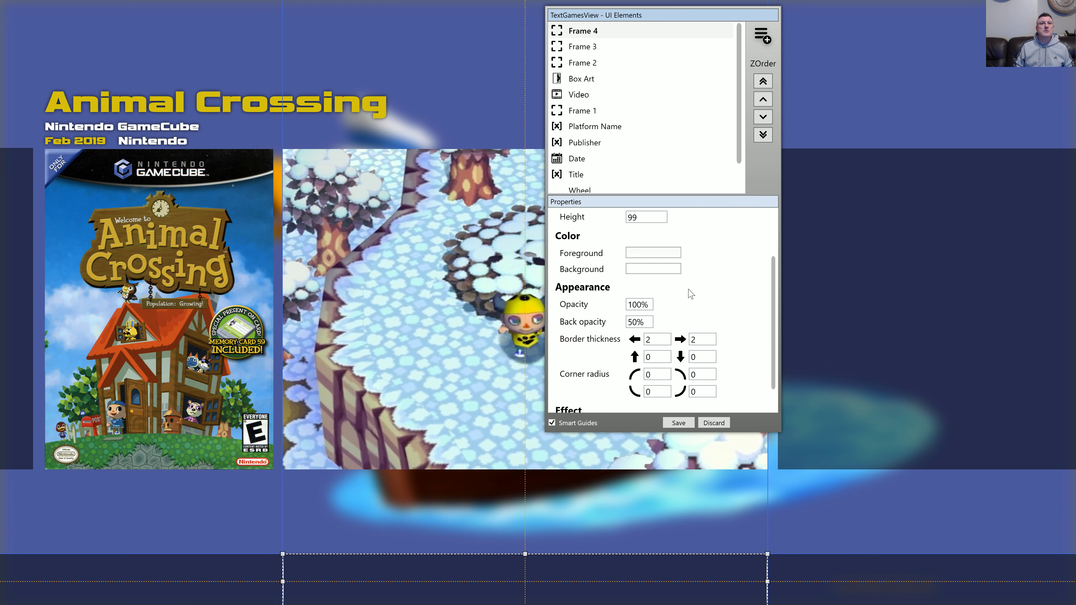
left_click(473, 304)
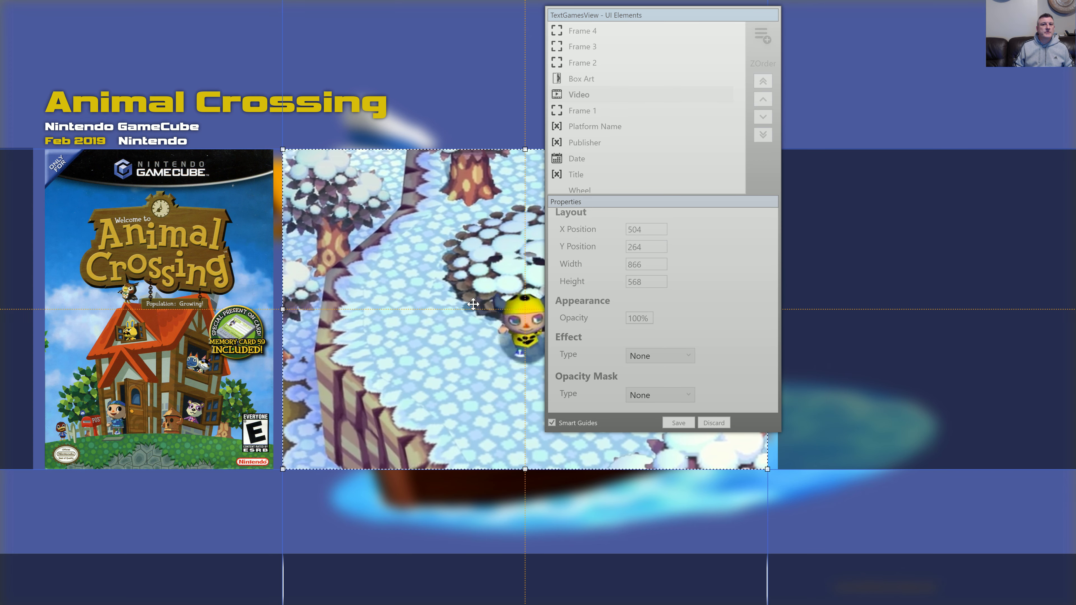
left_click(235, 277)
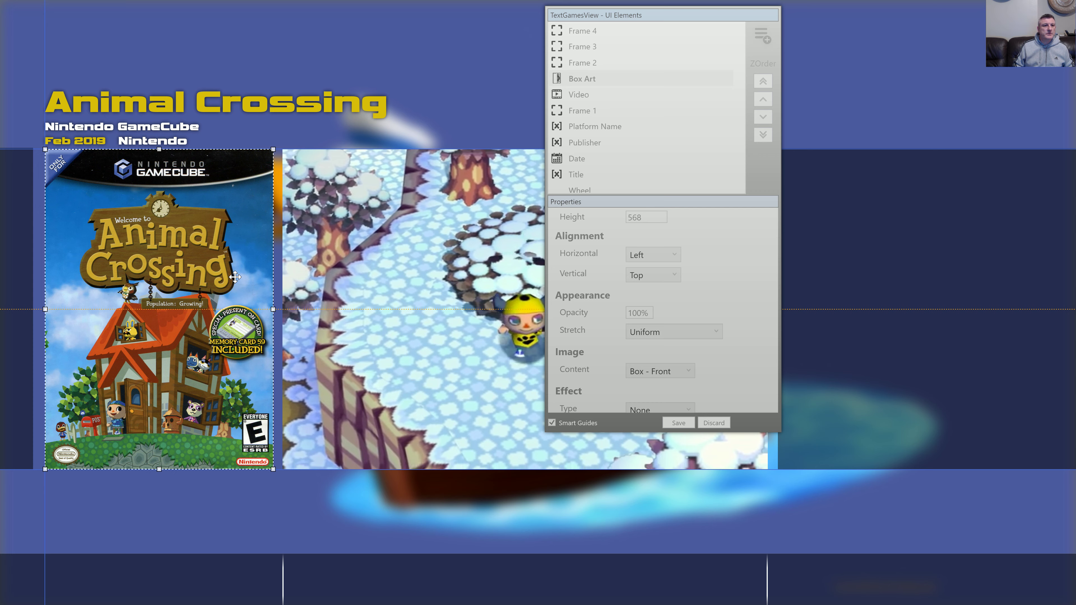
Add a Notes element and narrow it on both sides to fit between the fourth frame's white side borders.
left_click(762, 33)
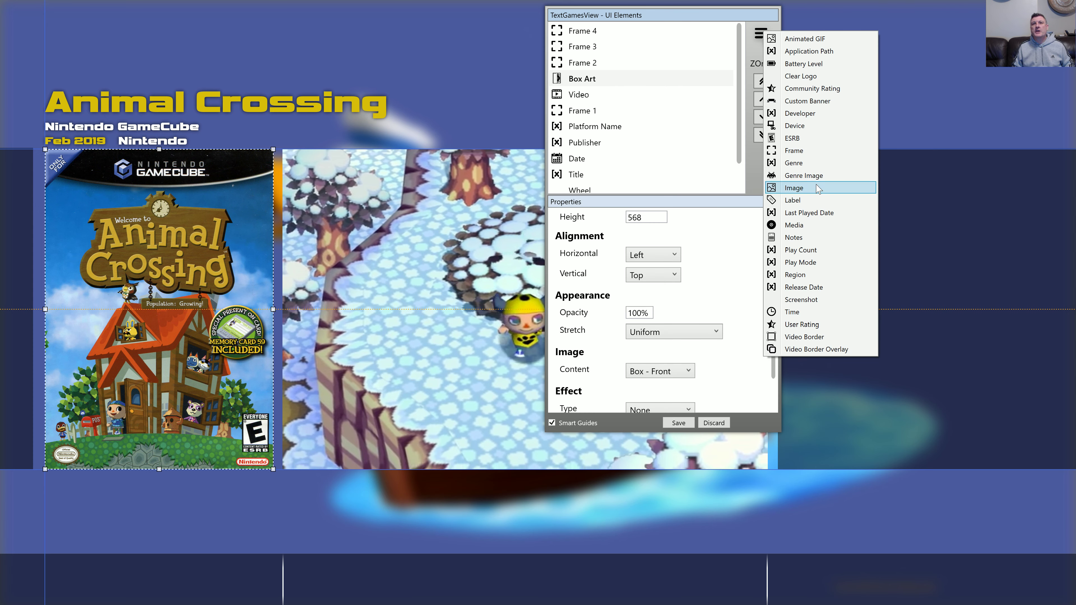
left_click(796, 237)
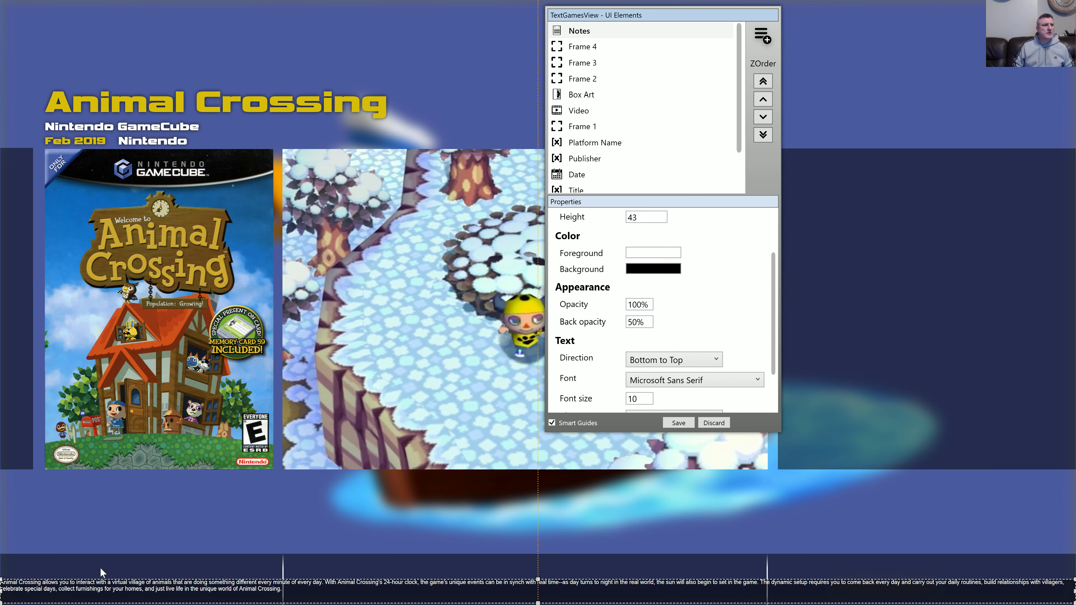
left_click_drag(3, 592, 288, 584)
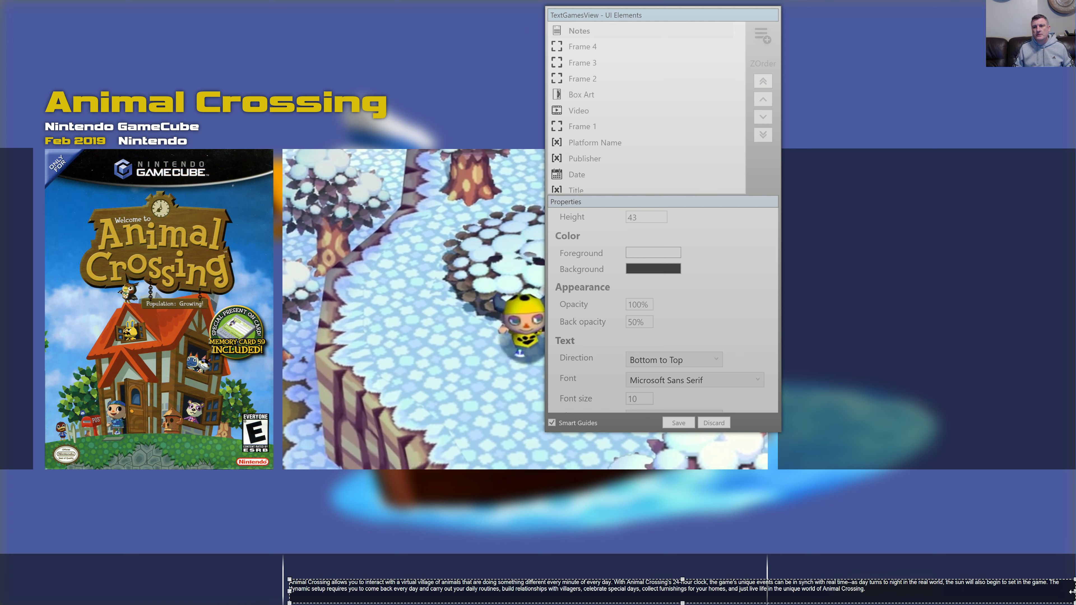
left_click_drag(1072, 592, 762, 591)
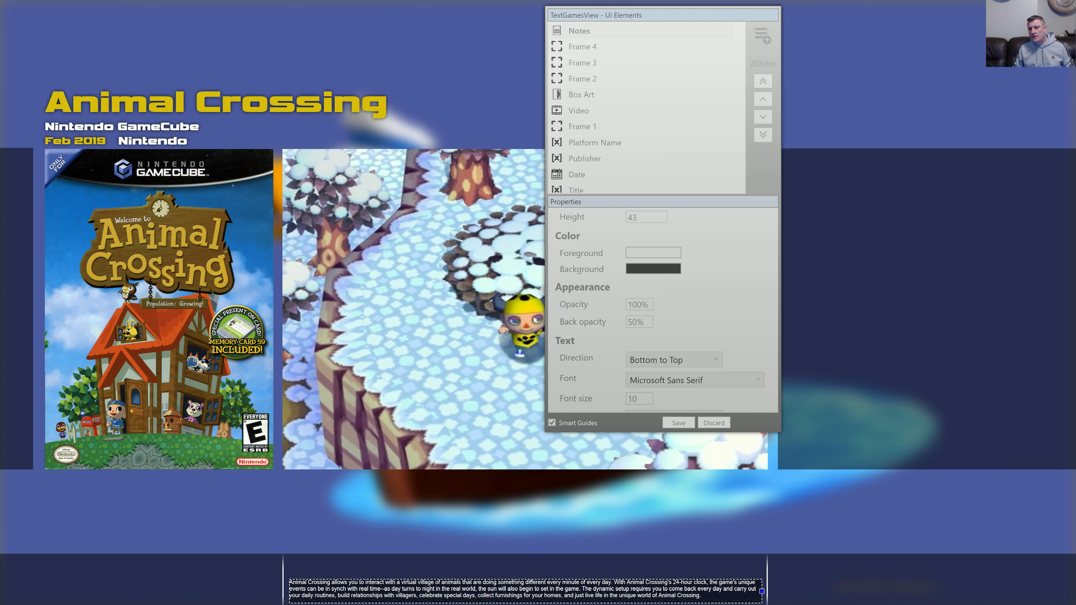
Stretch the notes box to about 94 high to fill the lower strip and nudge it horizontally to center it.
left_click_drag(526, 579, 525, 557)
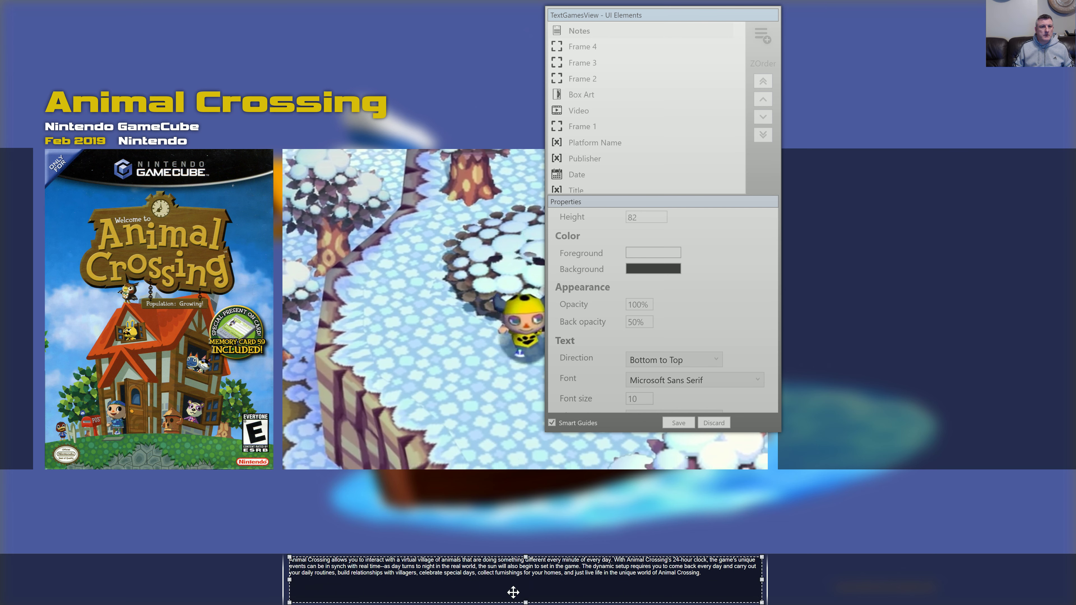
left_click_drag(525, 602, 525, 604)
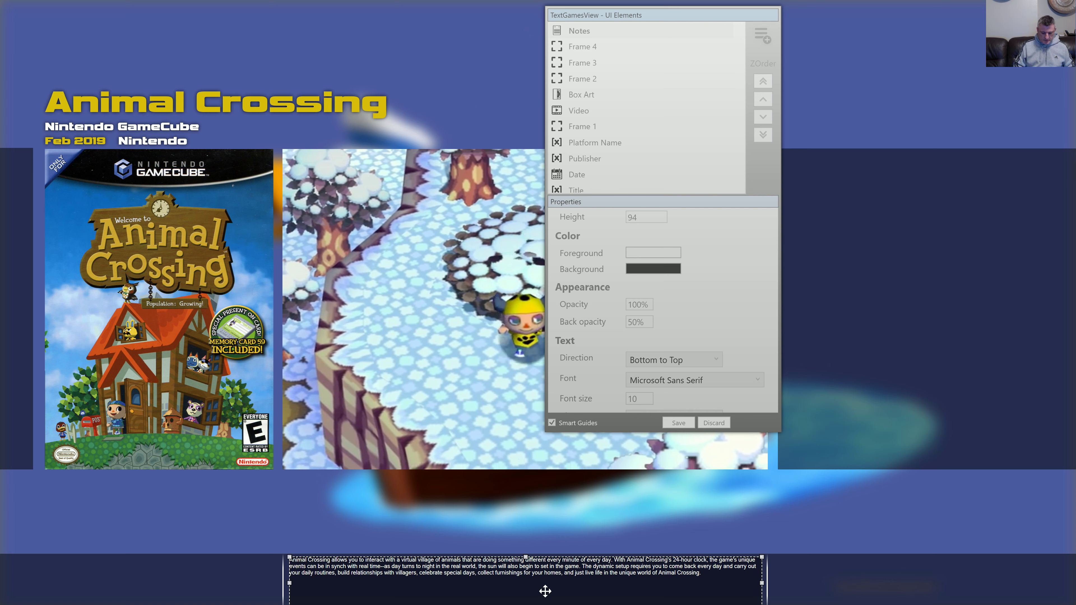
key("Left")
key("Left")
key("Right")
key("Right")
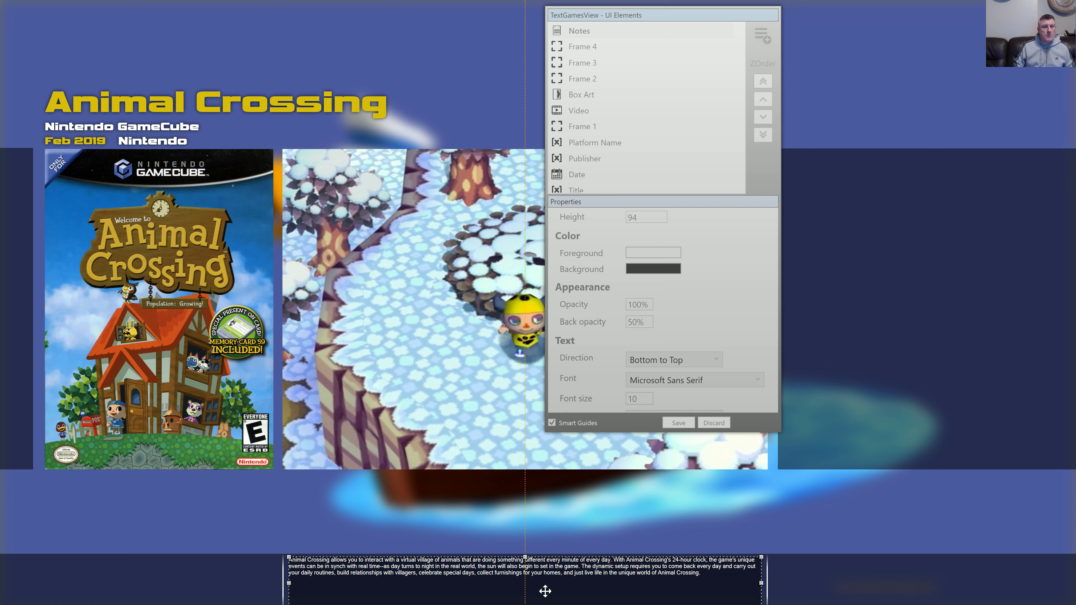
Change the notes text font to Vipnagorgialla.
left_click(699, 383)
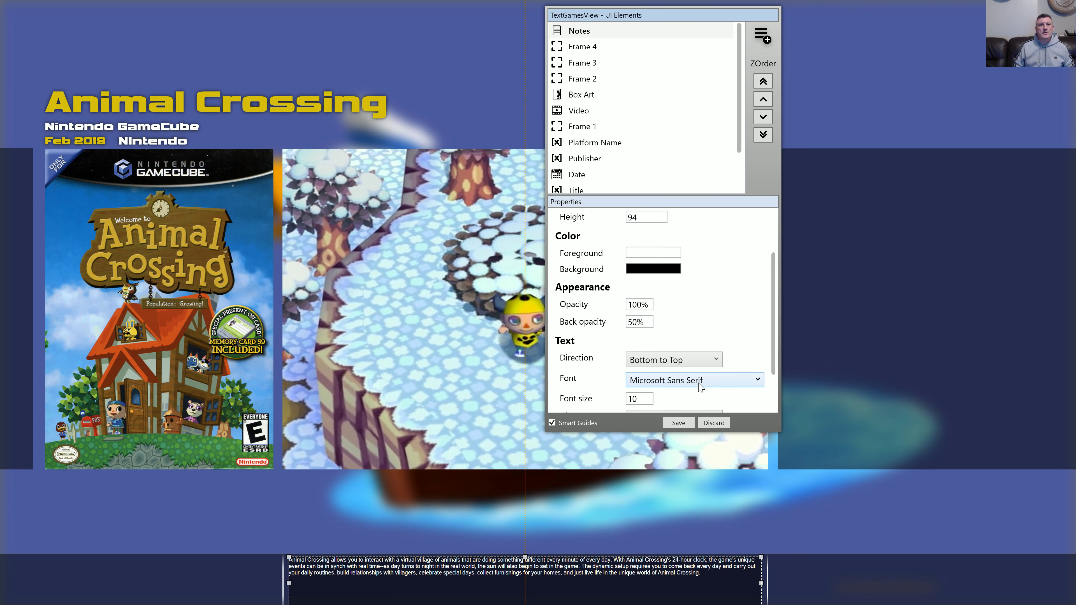
key("v")
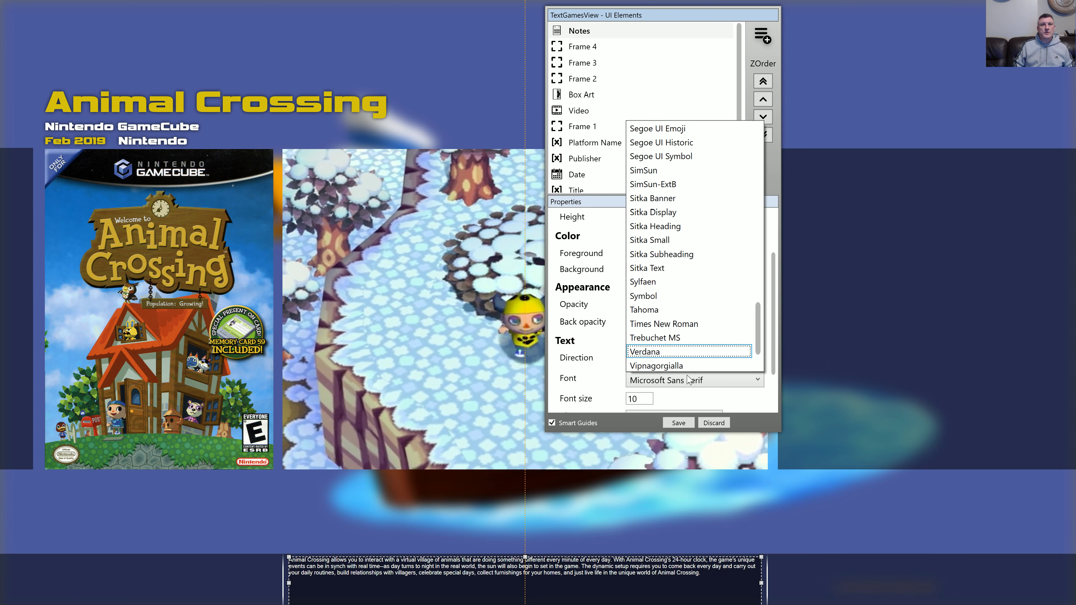
scroll(683, 369, "down", 2)
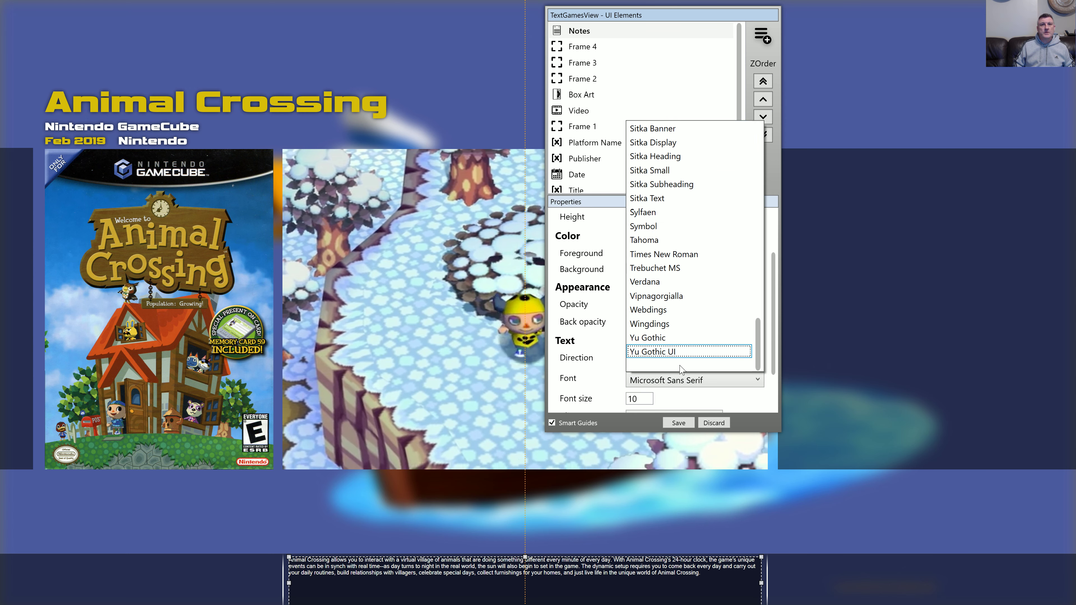
left_click(659, 297)
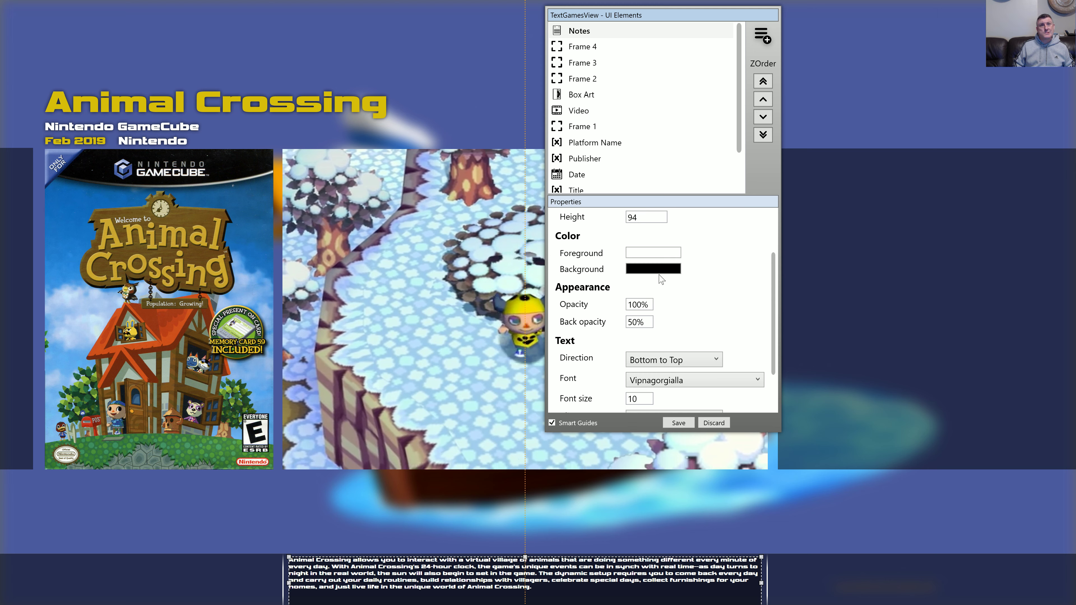
Try a font size of 20 for the notes text.
scroll(715, 320, "up", 3)
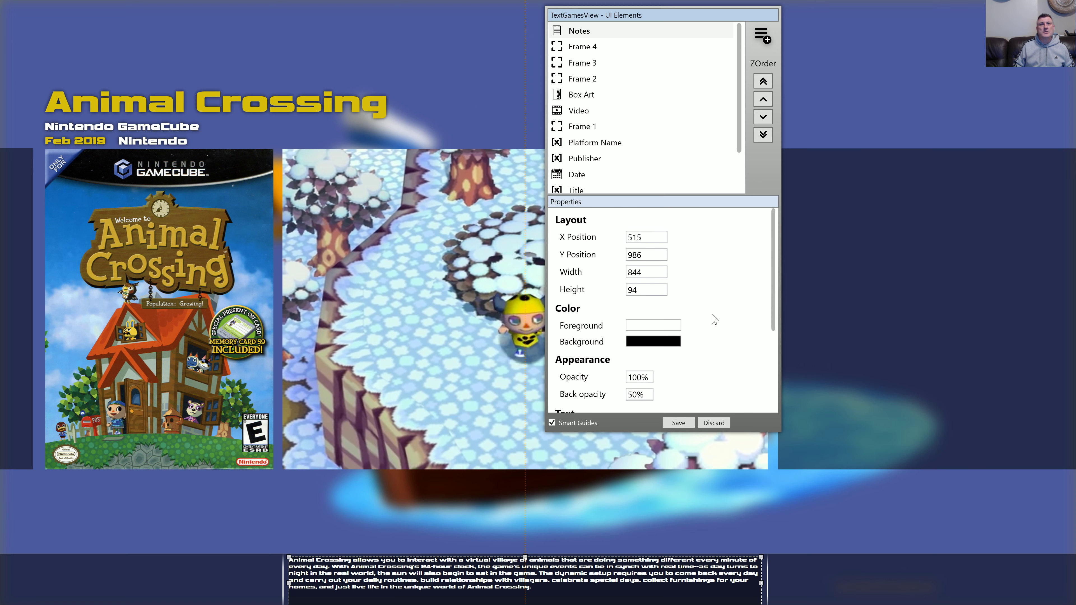
scroll(705, 328, "down", 4)
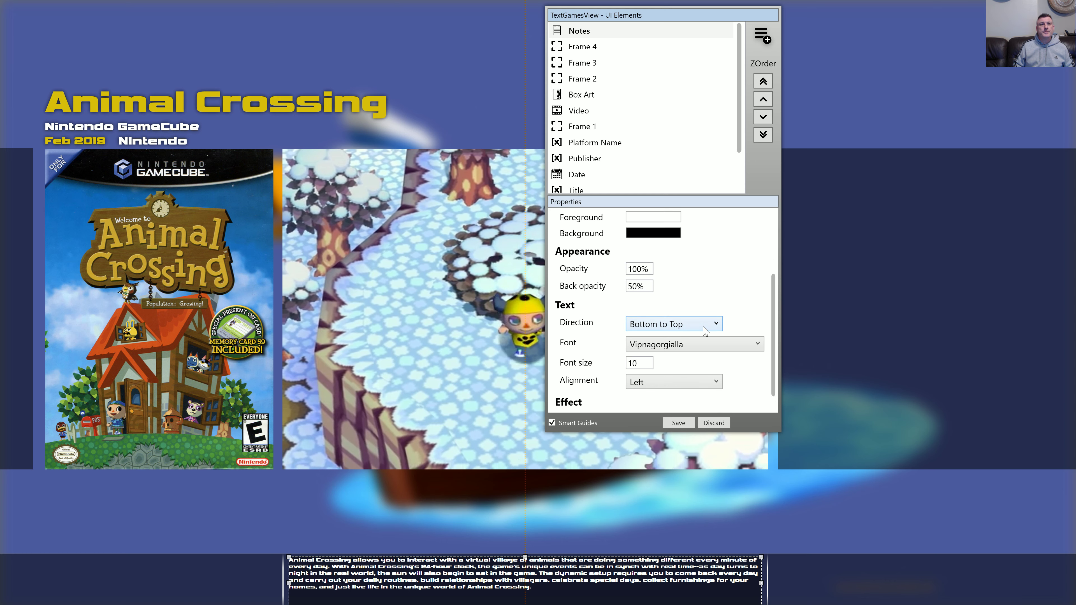
double_click(647, 362)
type("20")
key("Return")
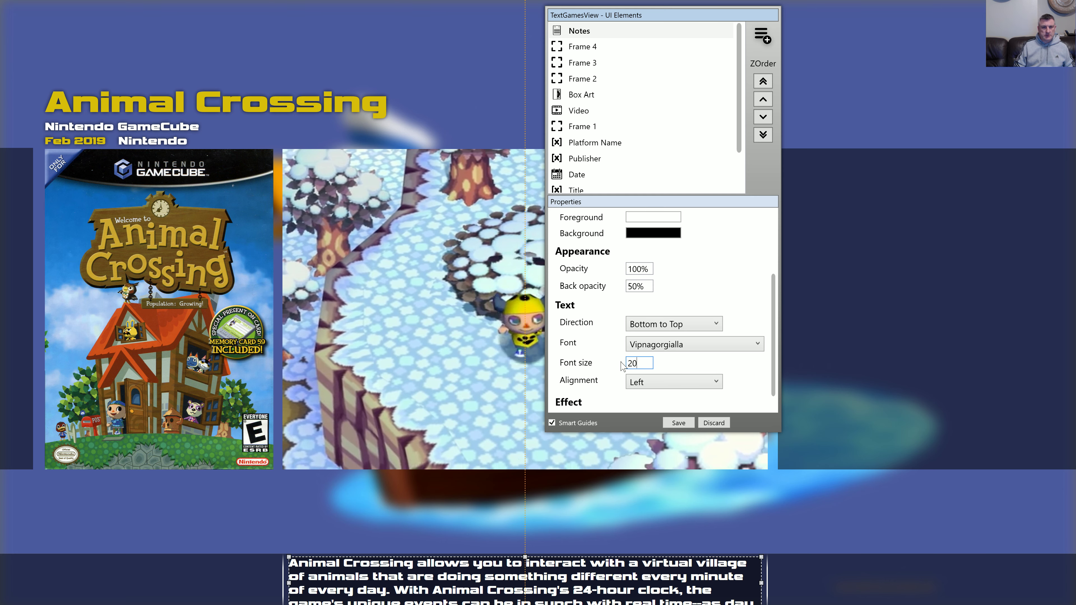
Set the notes text to font size 18 with Center alignment.
key("BackSpace")
key("BackSpace")
type("18")
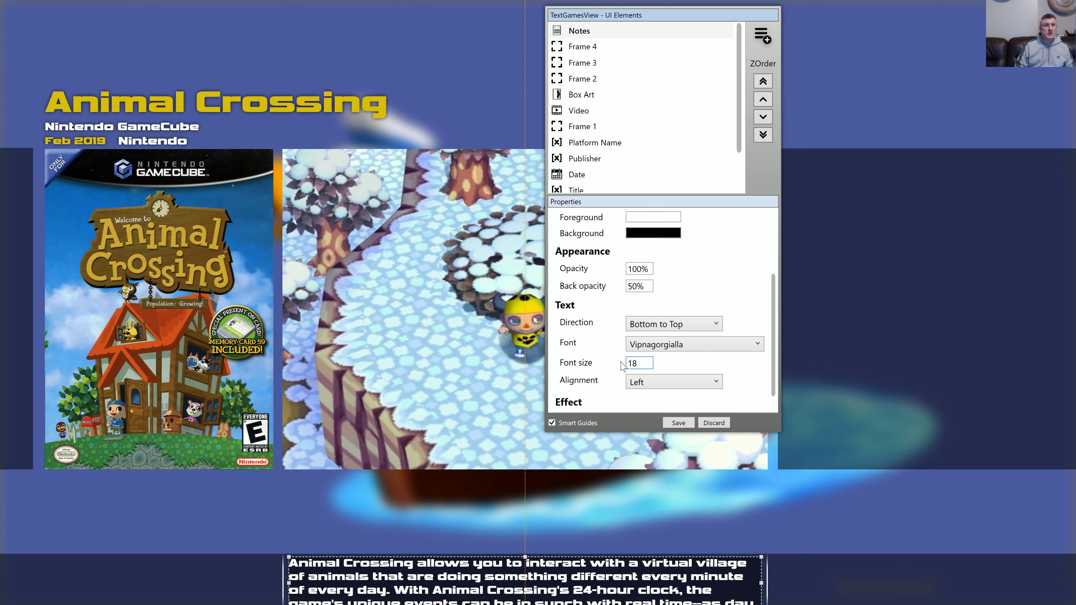
key("Return")
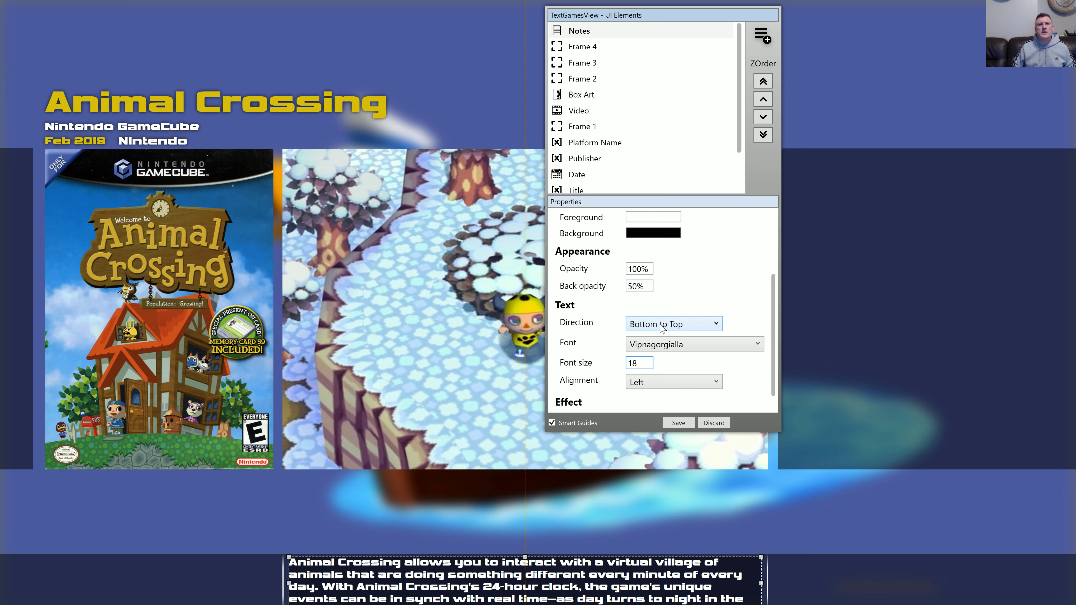
scroll(697, 320, "down", 1)
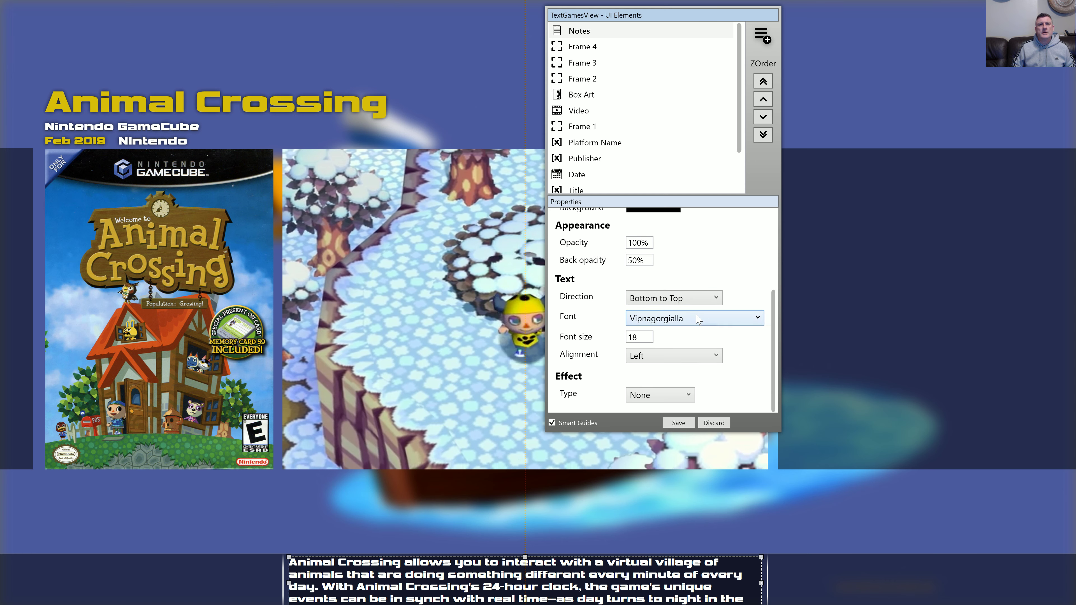
left_click(677, 357)
left_click(655, 399)
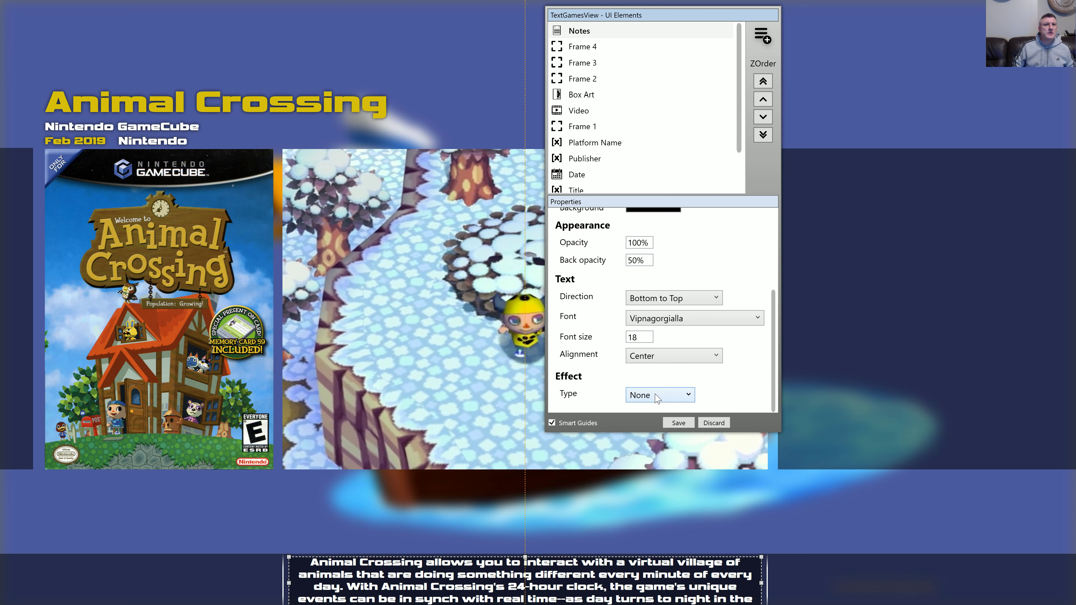
Change the notes element's solid background fill to Transparent and deselect the notes.
scroll(693, 250, "up", 1)
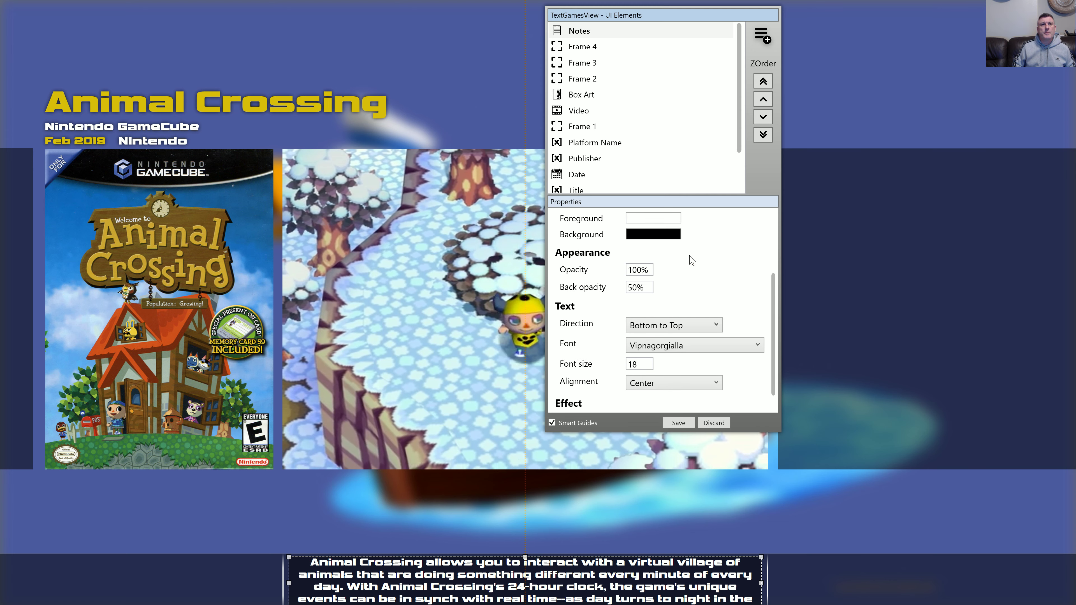
left_click(660, 238)
left_click(693, 229)
scroll(728, 465, "down", 12)
scroll(727, 465, "down", 20)
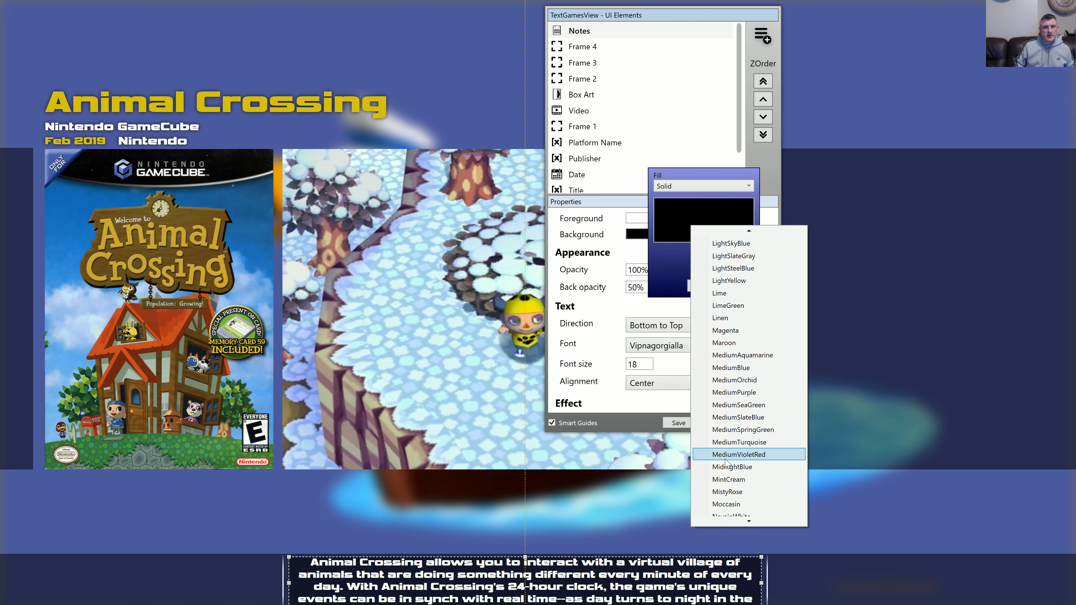
scroll(725, 465, "down", 2)
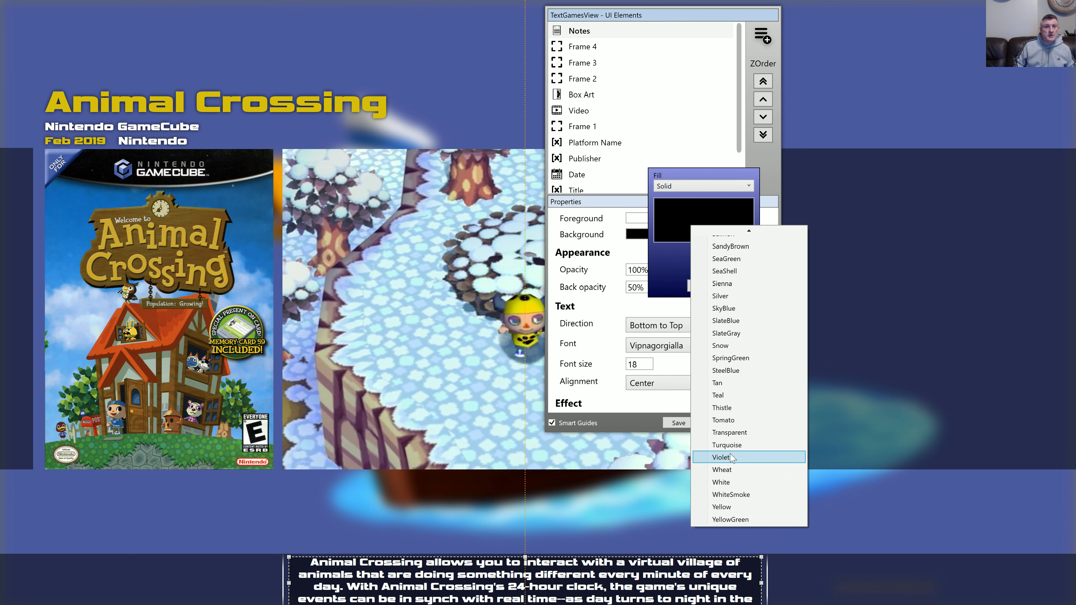
left_click(729, 439)
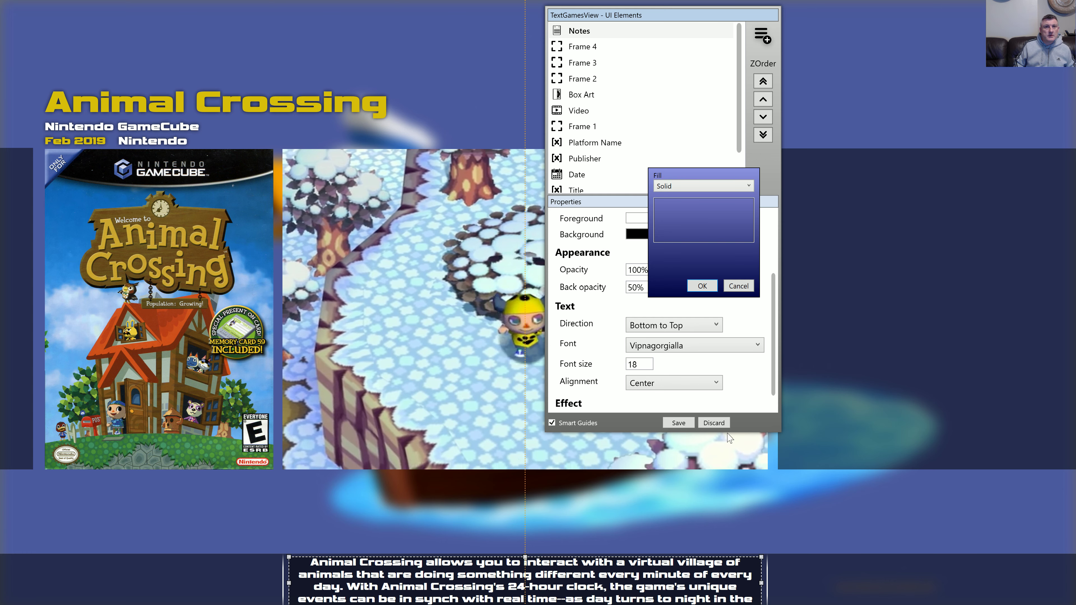
left_click(712, 287)
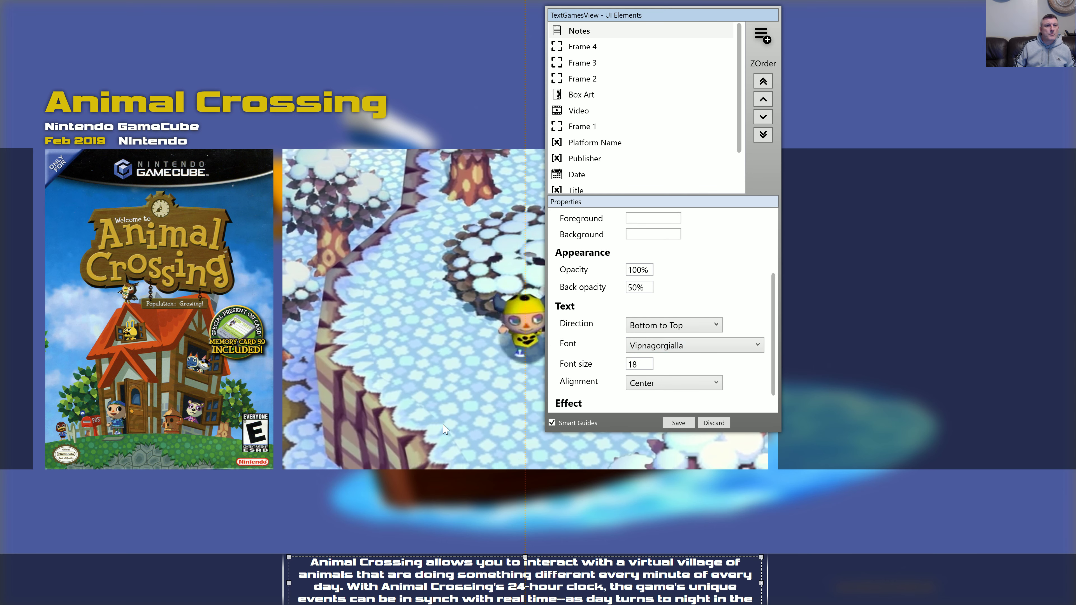
left_click(434, 408)
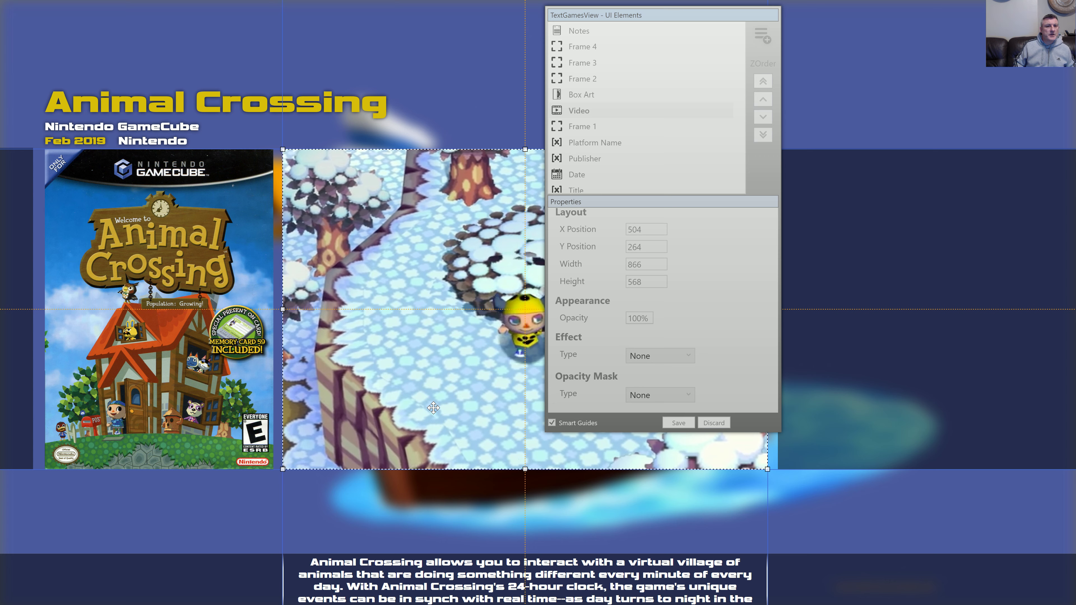
Nudge the notes box up and down to fine-tune its vertical position inside the lower strip.
left_click(460, 572)
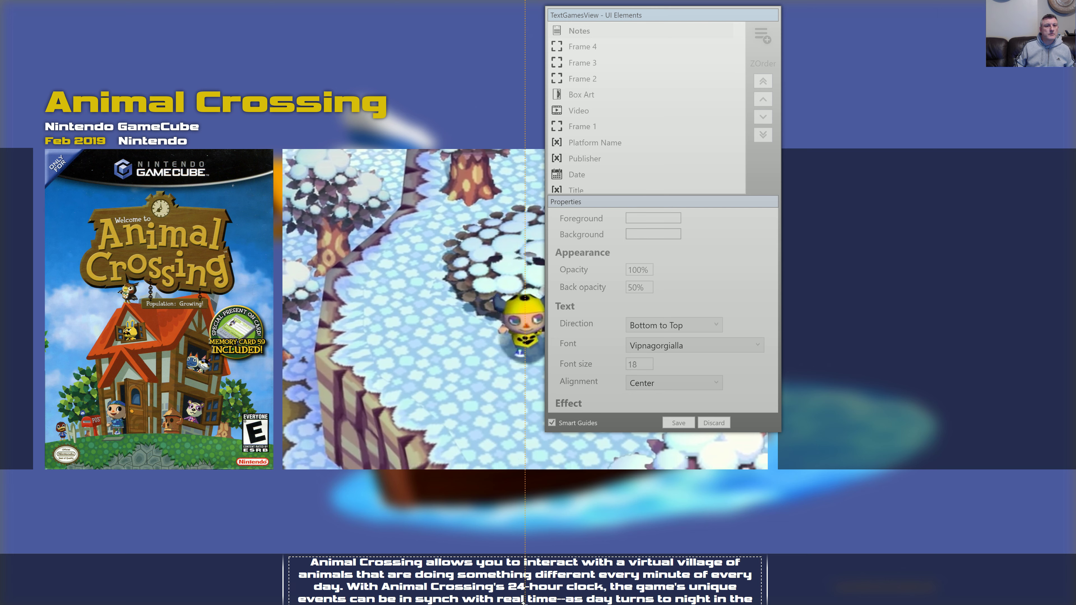
left_click(514, 595)
key("Down")
key("Down")
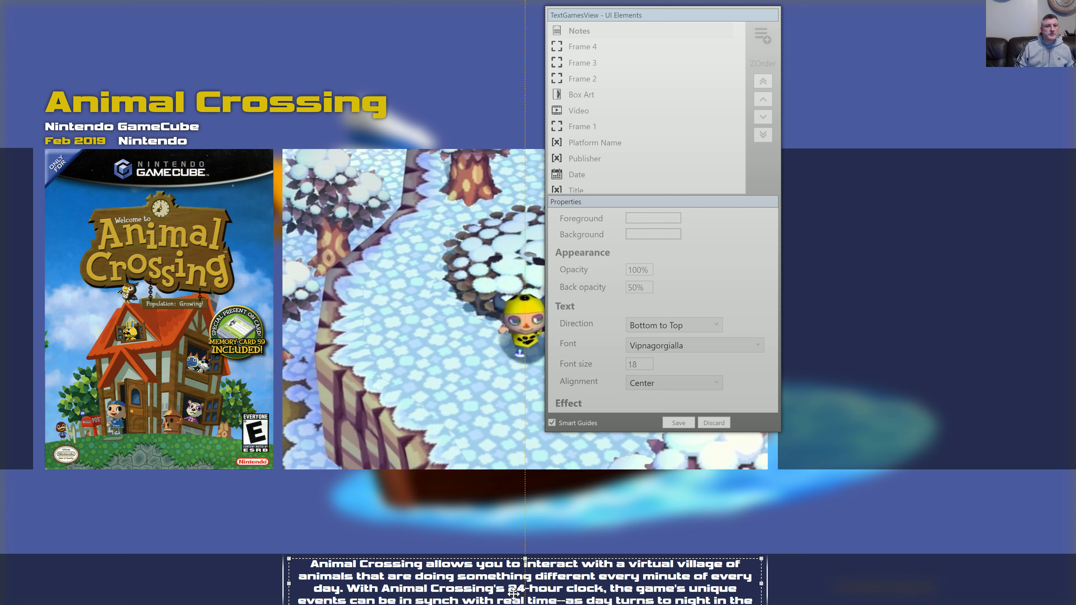
key("Down")
key("Down")
key("Up")
key("Up")
key("Up")
key("Up")
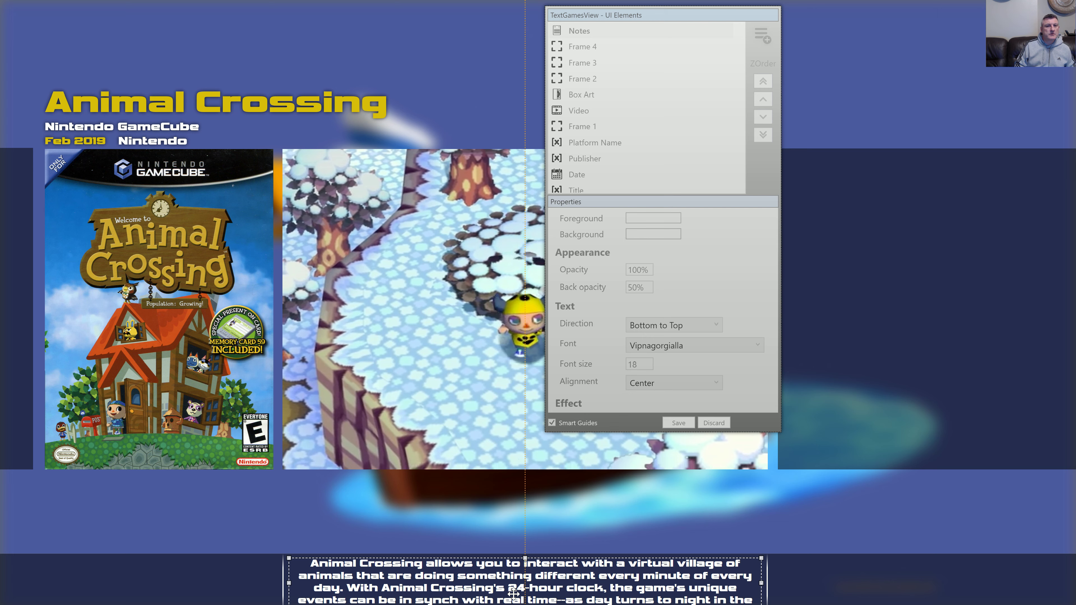
key("Up")
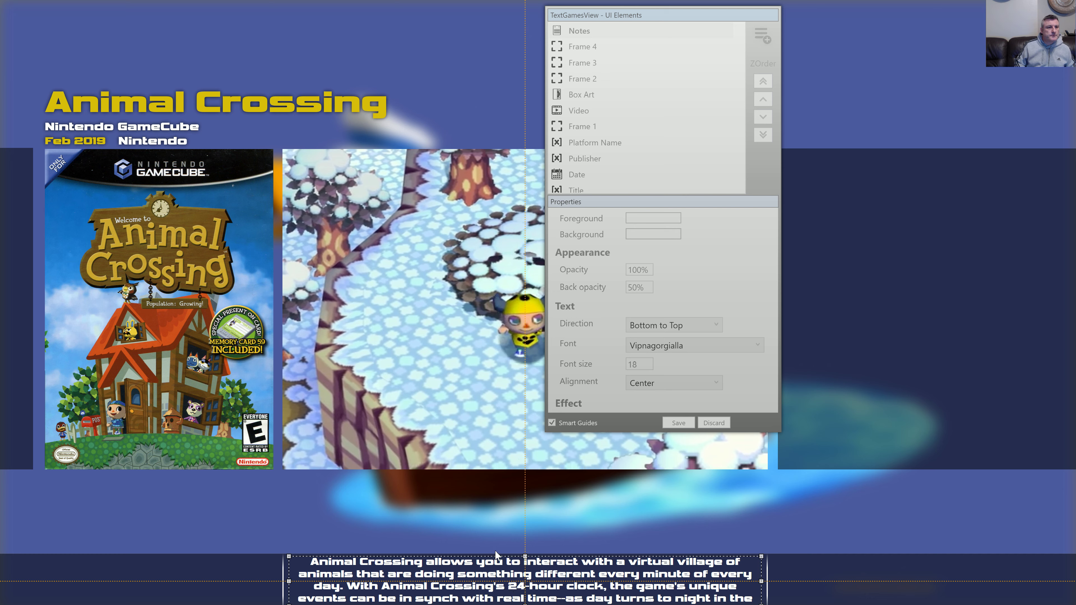
key("Down")
left_click(432, 400)
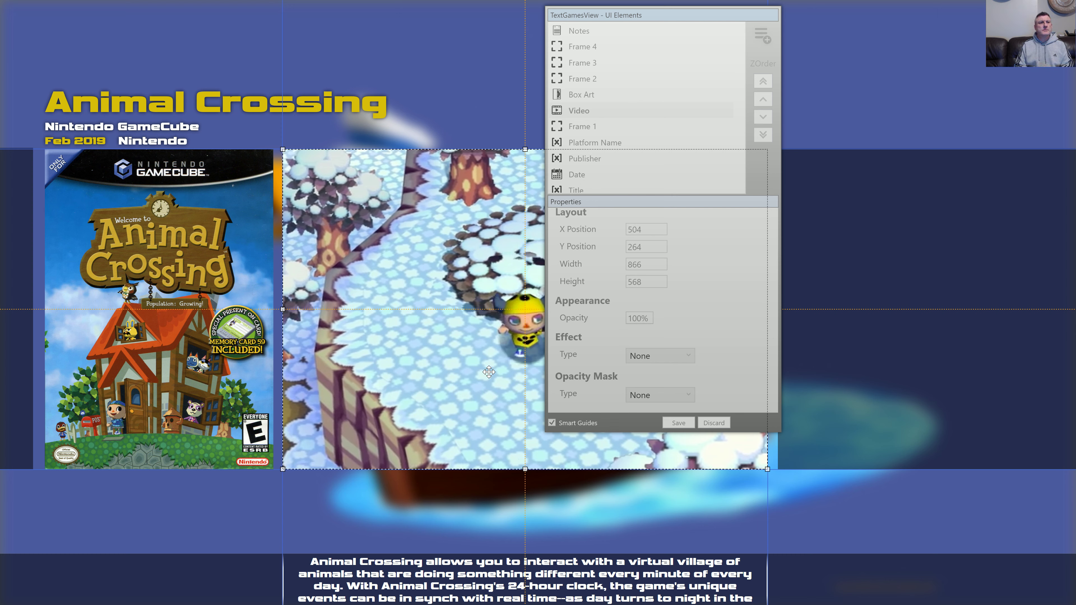
Add an ESRB element that takes its rating images from the ESRB folder.
left_click(767, 38)
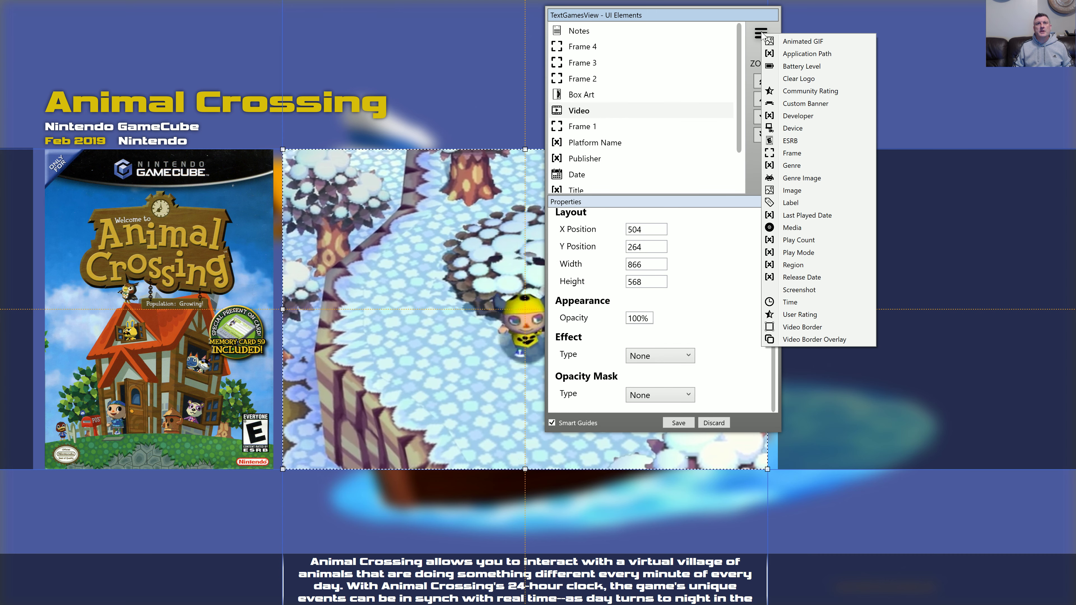
left_click(811, 137)
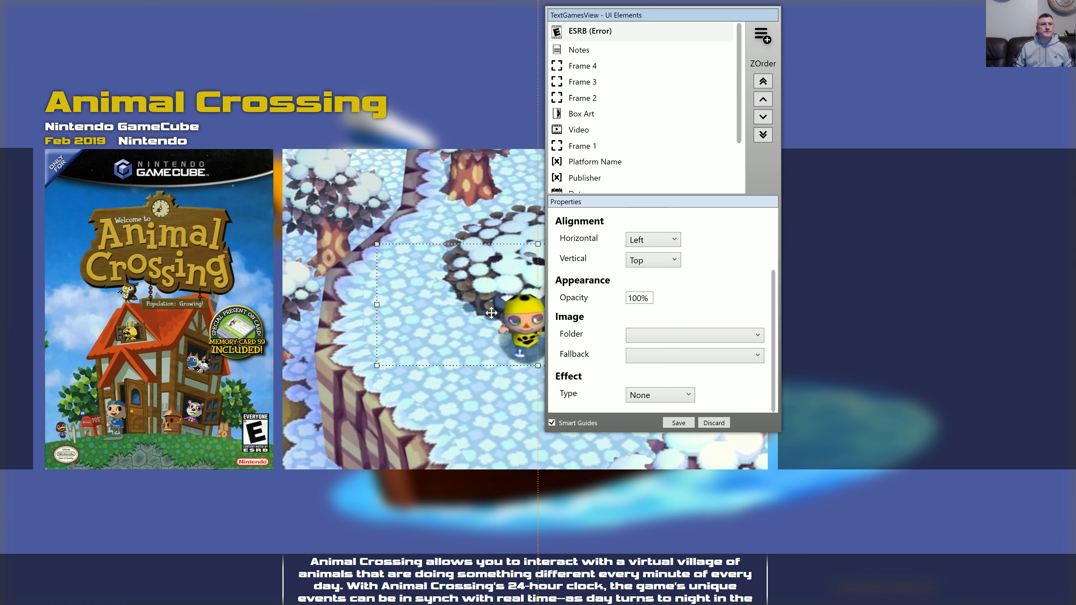
left_click(645, 335)
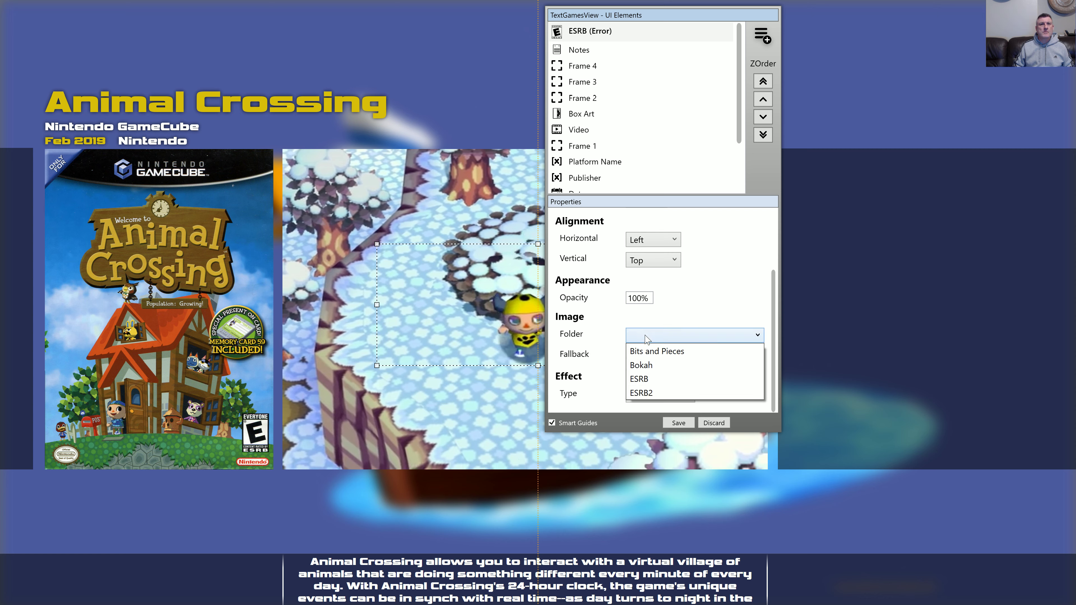
left_click(656, 378)
Move the ESRB logo to the lower-left corner and shrink its box to fit within the dark strip.
left_click_drag(428, 286, 46, 578)
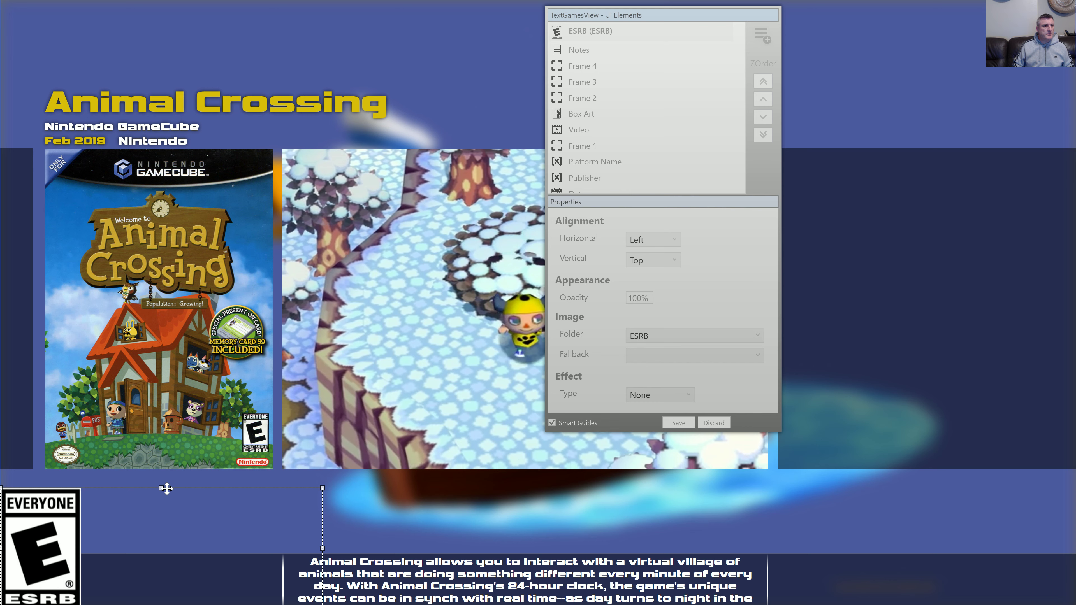
left_click_drag(165, 489, 165, 563)
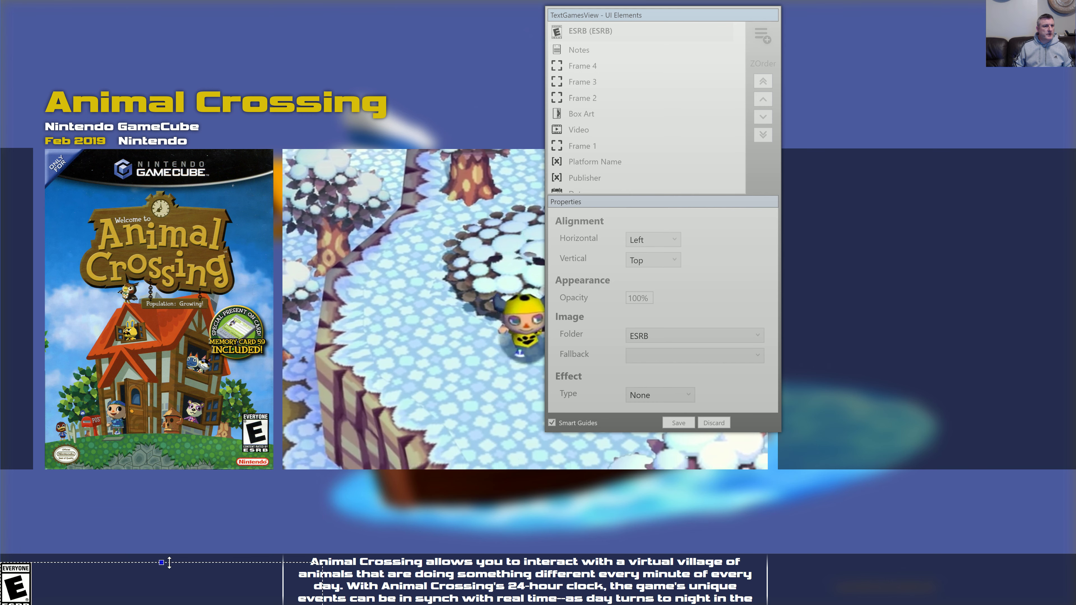
left_click_drag(321, 587, 25, 589)
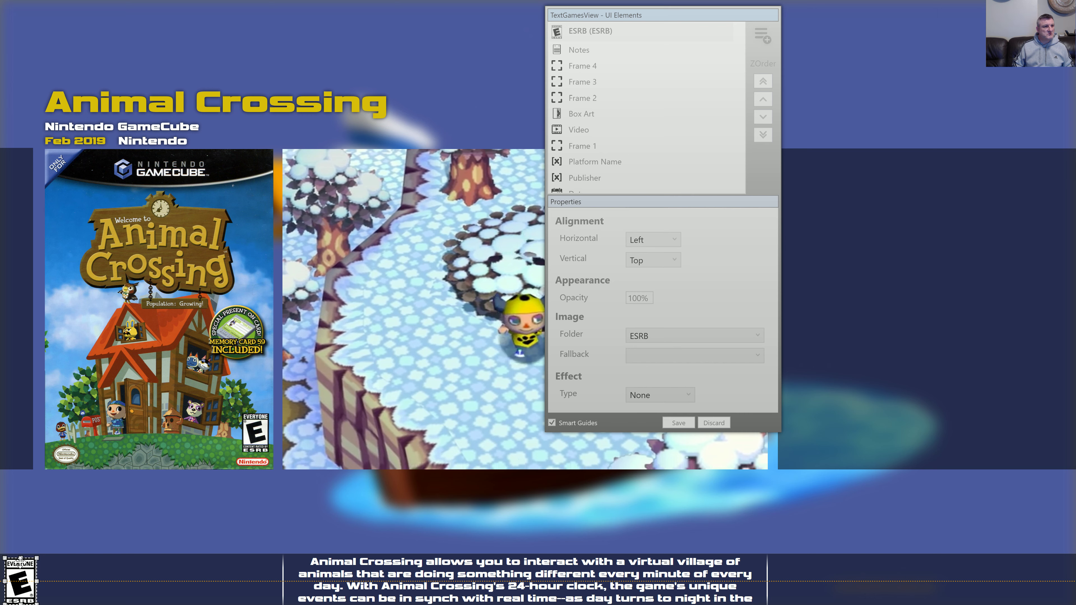
left_click_drag(20, 555, 20, 557)
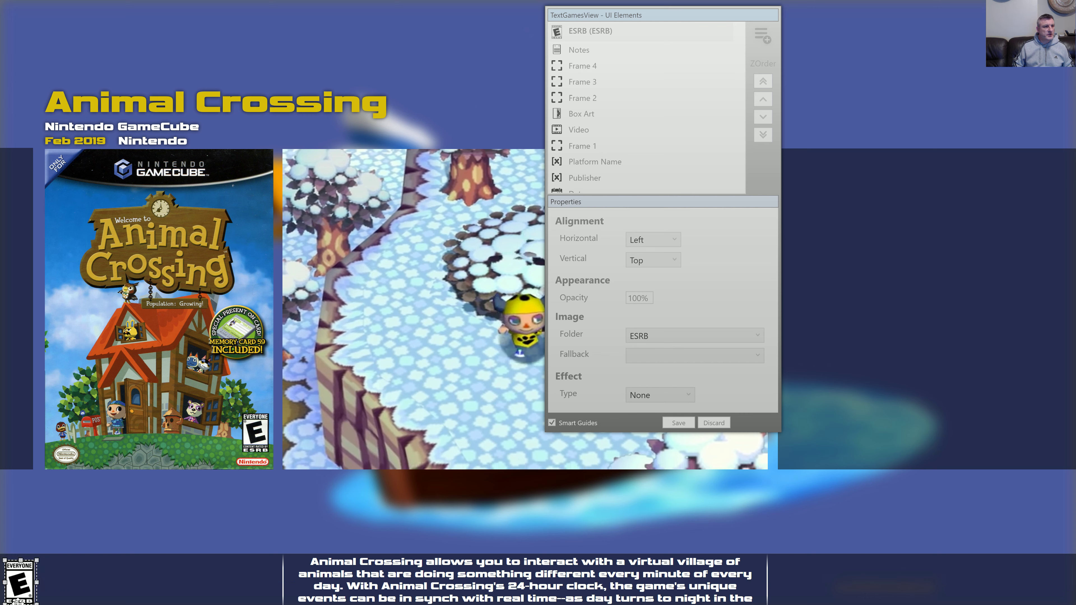
left_click_drag(20, 602, 20, 599)
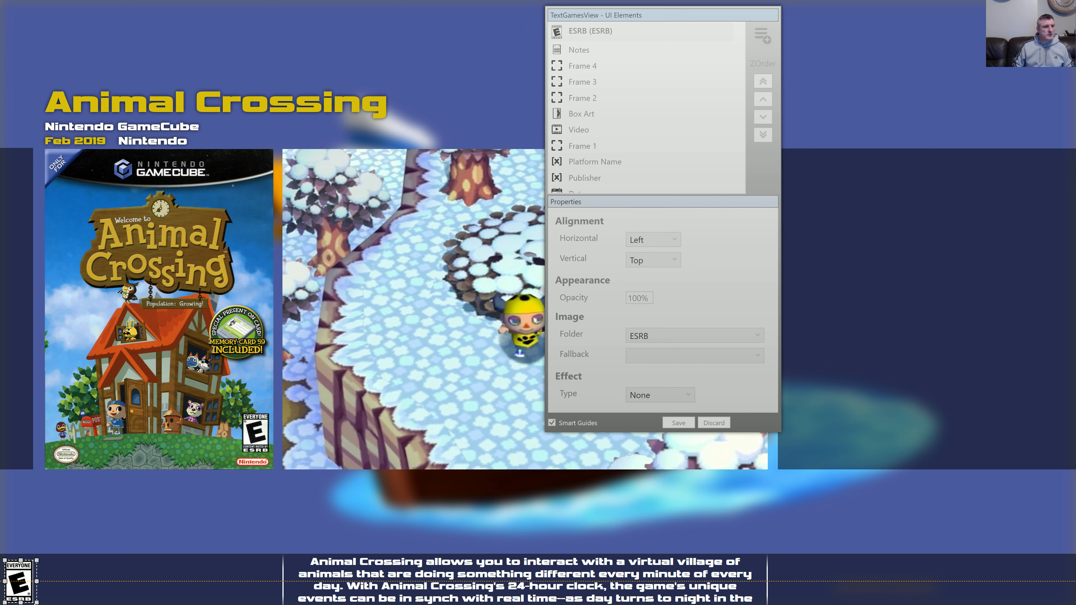
left_click(104, 527)
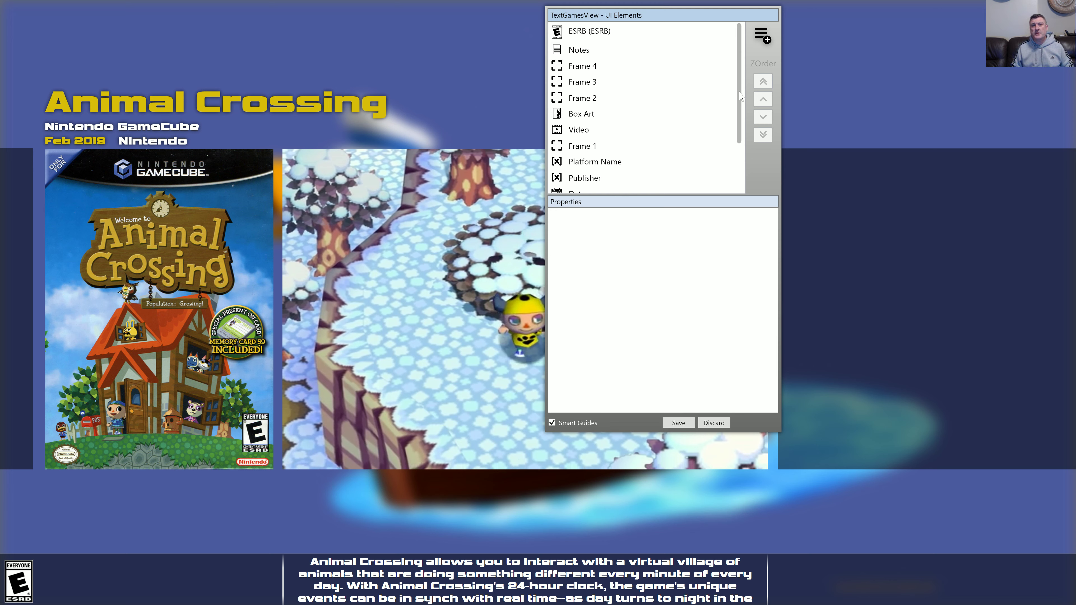
Add an Image element and set its stretch mode to Fill.
left_click(762, 34)
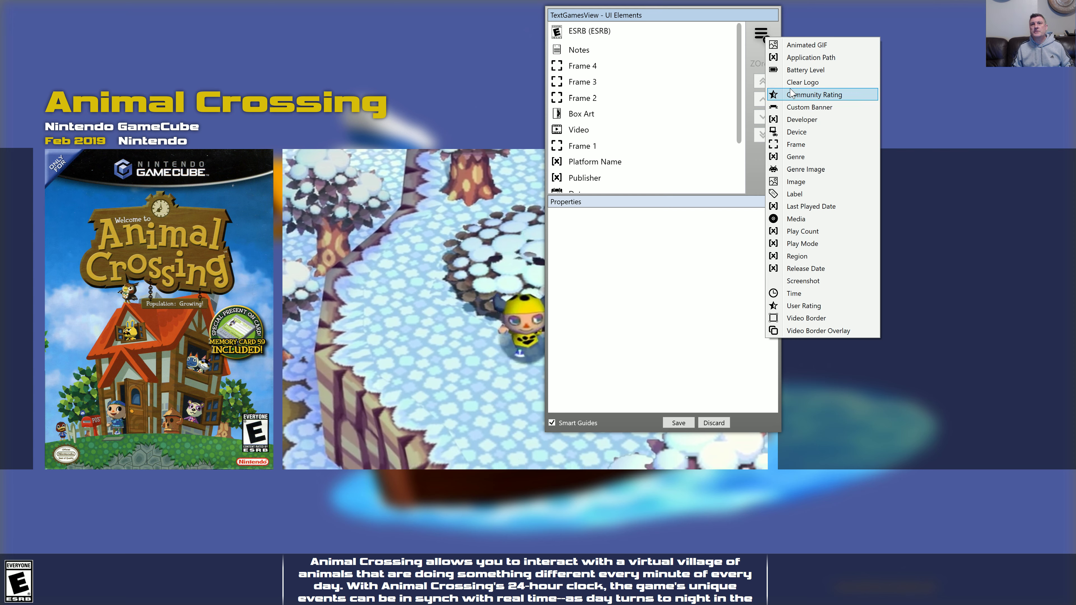
left_click(796, 182)
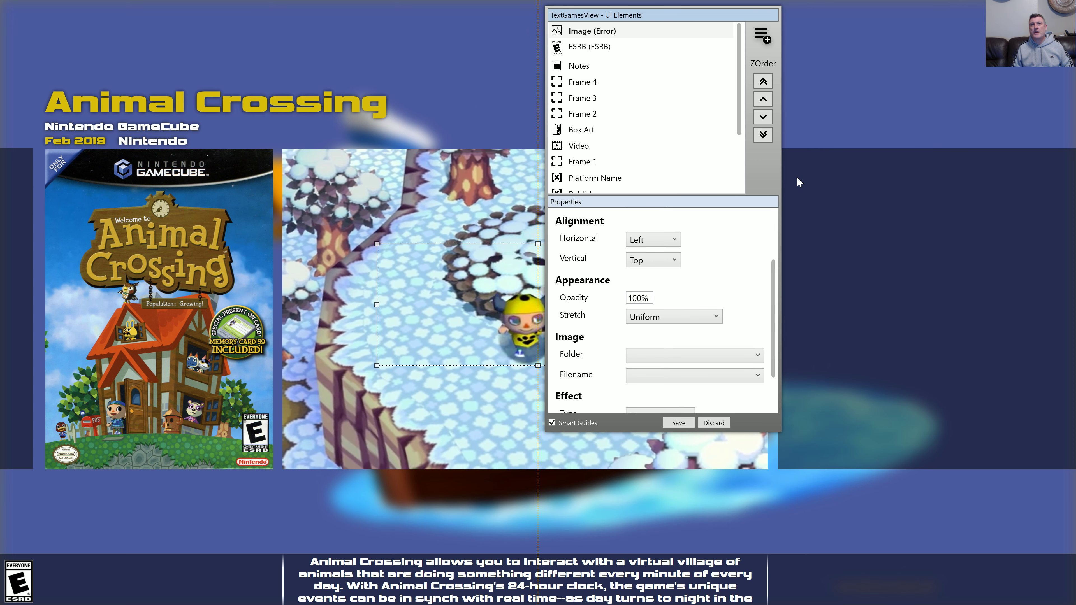
left_click(634, 32)
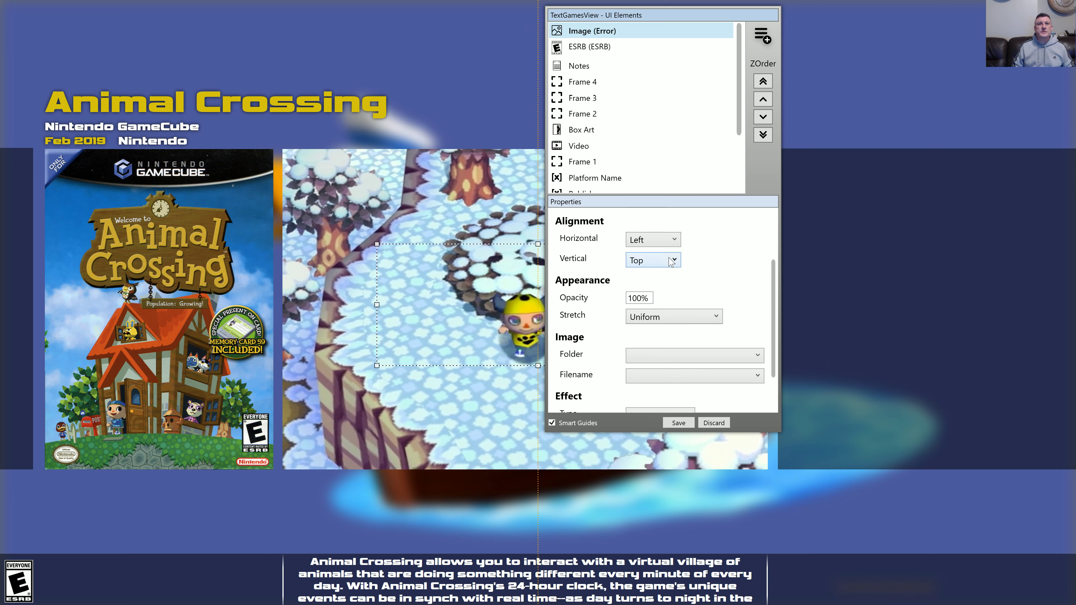
left_click(687, 317)
left_click(682, 331)
Load 4K - Abstract 1.png from the Bokah folder into the image and enlarge it to cover the whole screen.
left_click(669, 357)
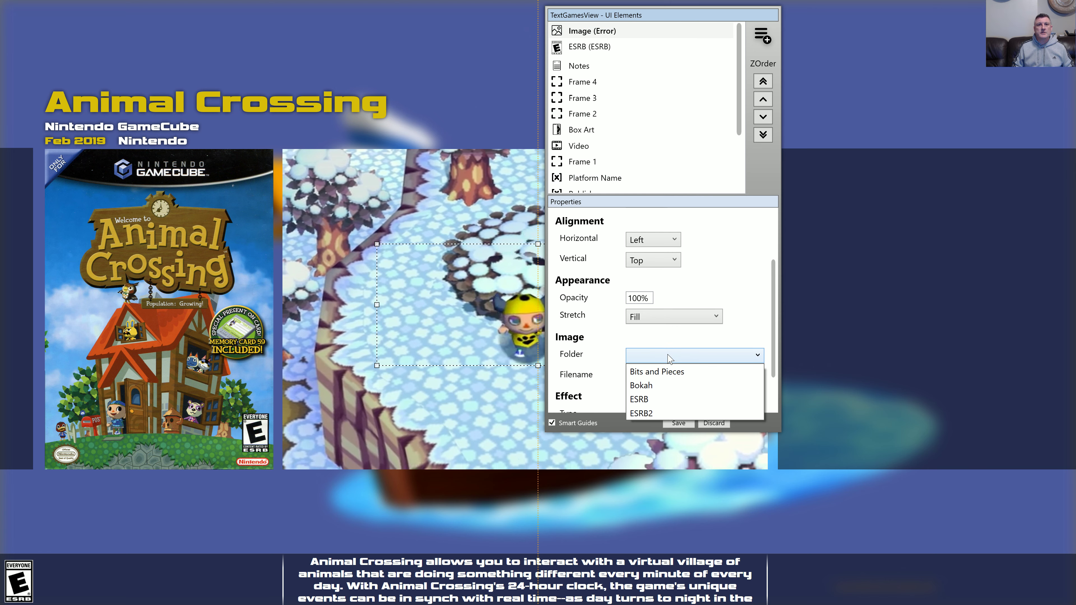
left_click(669, 385)
left_click(672, 379)
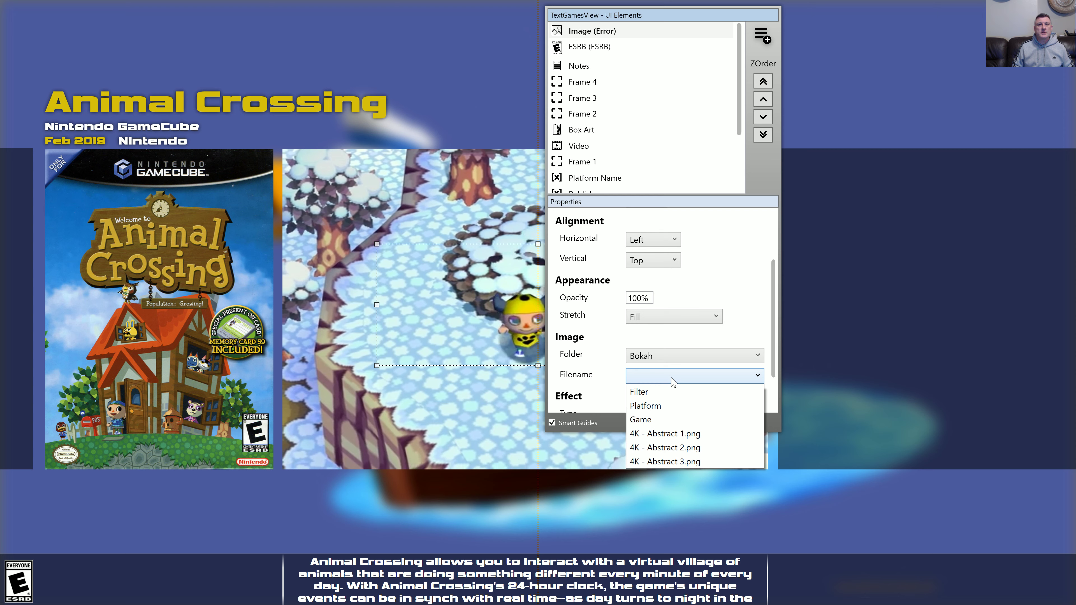
left_click(667, 435)
left_click_drag(512, 343, 112, 86)
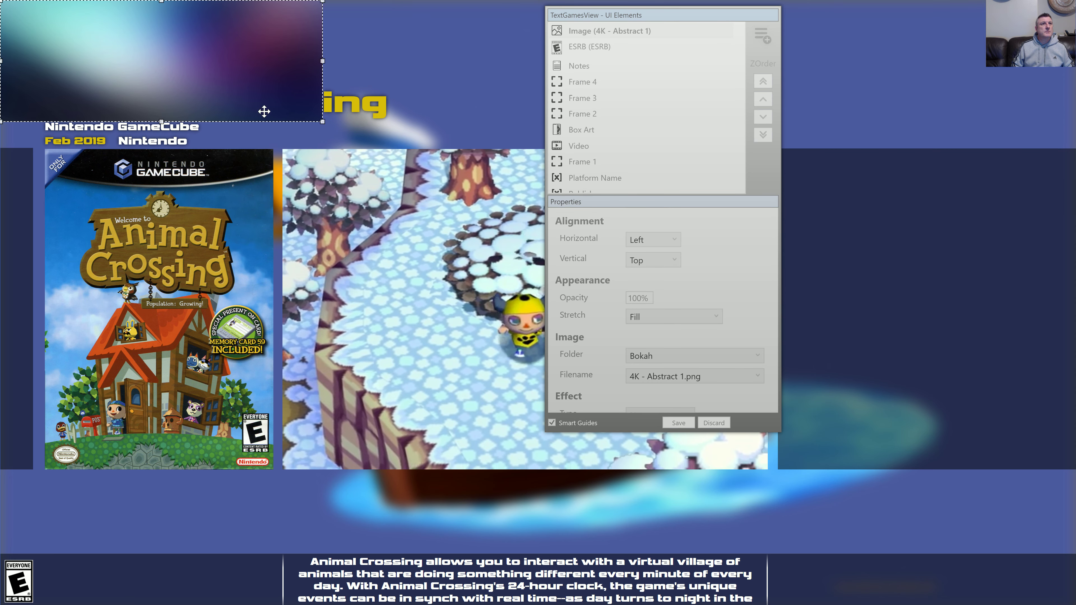
left_click_drag(322, 116, 1075, 604)
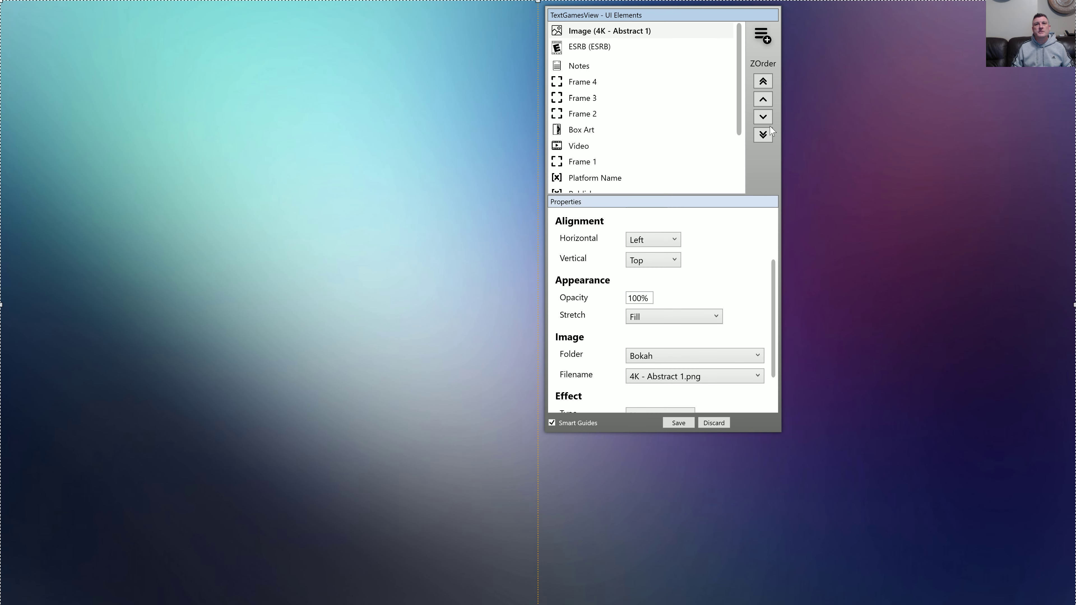
Place the abstract image directly above the Fan art in the stacking order and set its opacity to 70%.
left_click(763, 134)
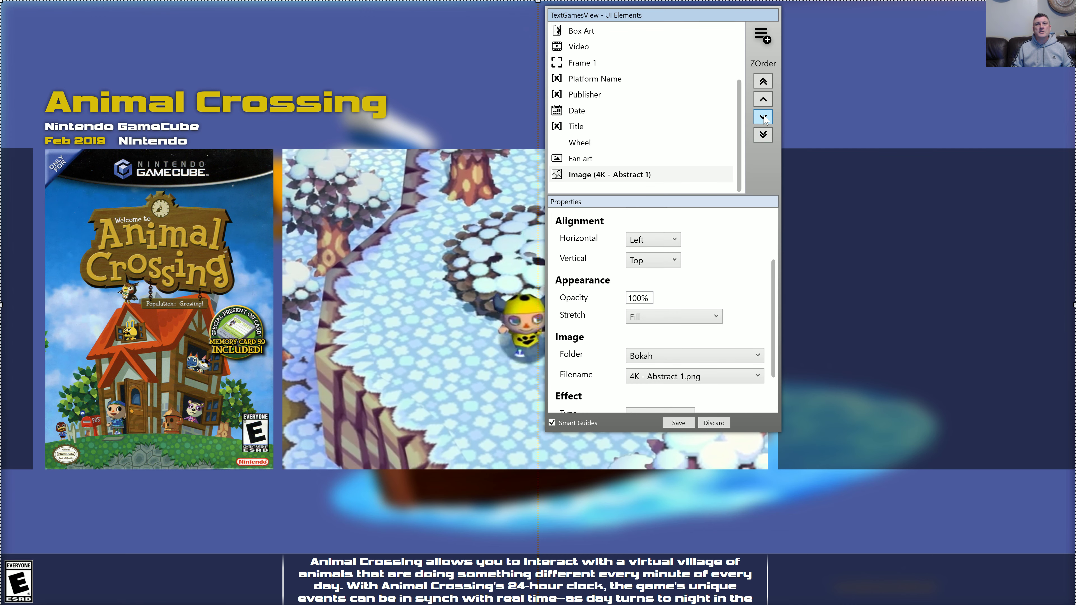
left_click(764, 100)
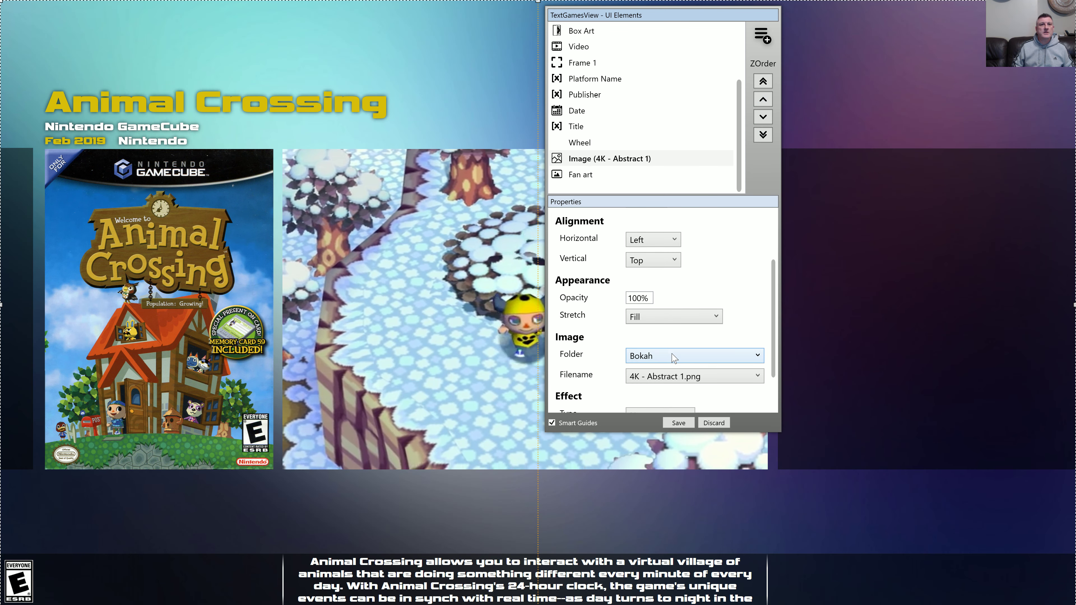
left_click(645, 297)
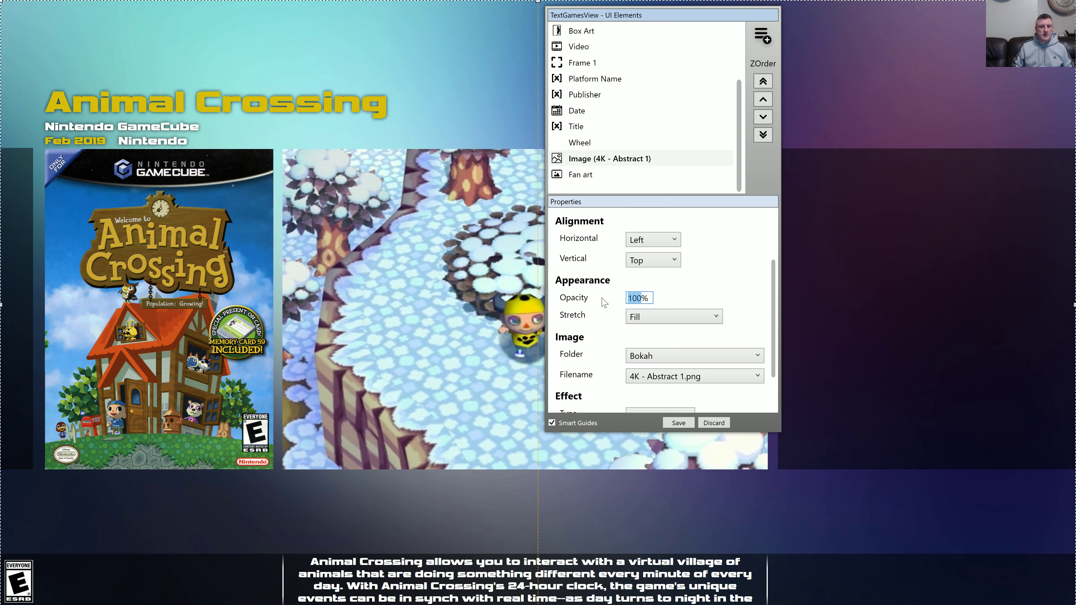
type("70")
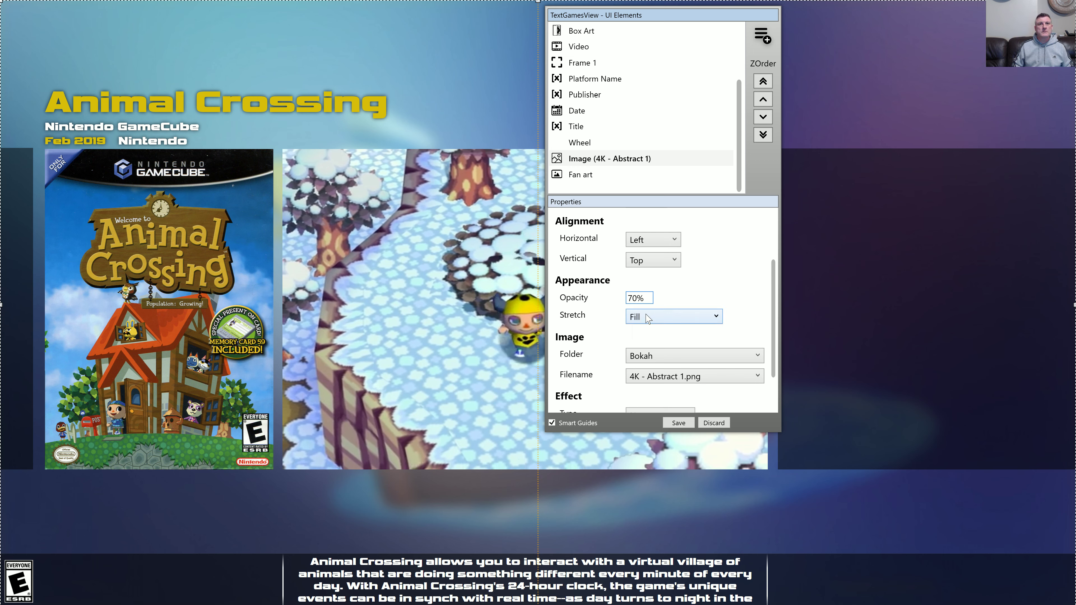
Switch the background image to 4K - Abstract 3.png, keeping the opacity at 70%, and save the TextGamesView layout.
left_click(667, 377)
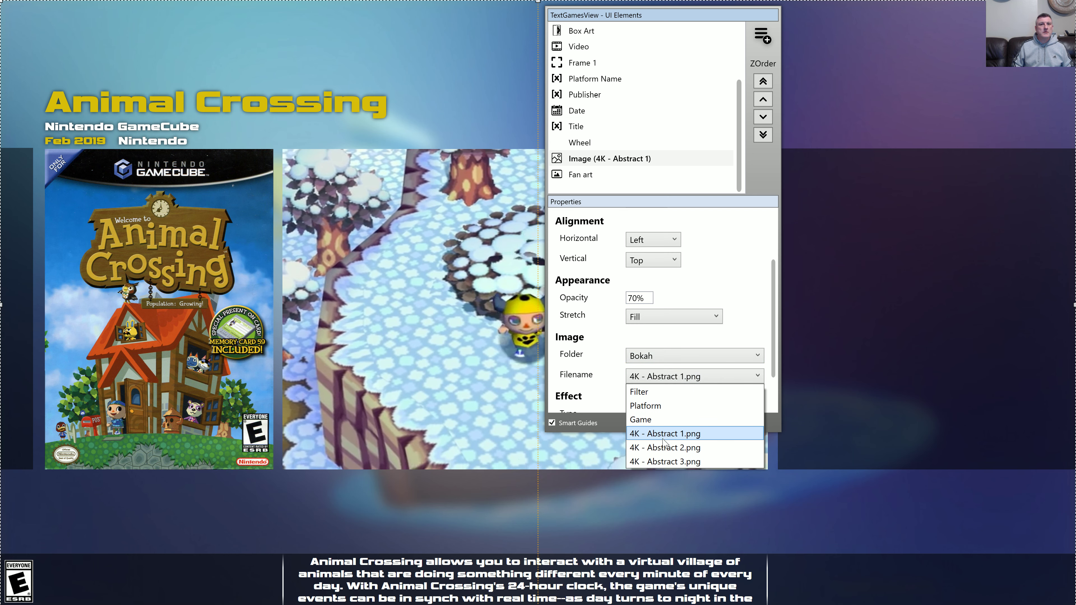
left_click(663, 447)
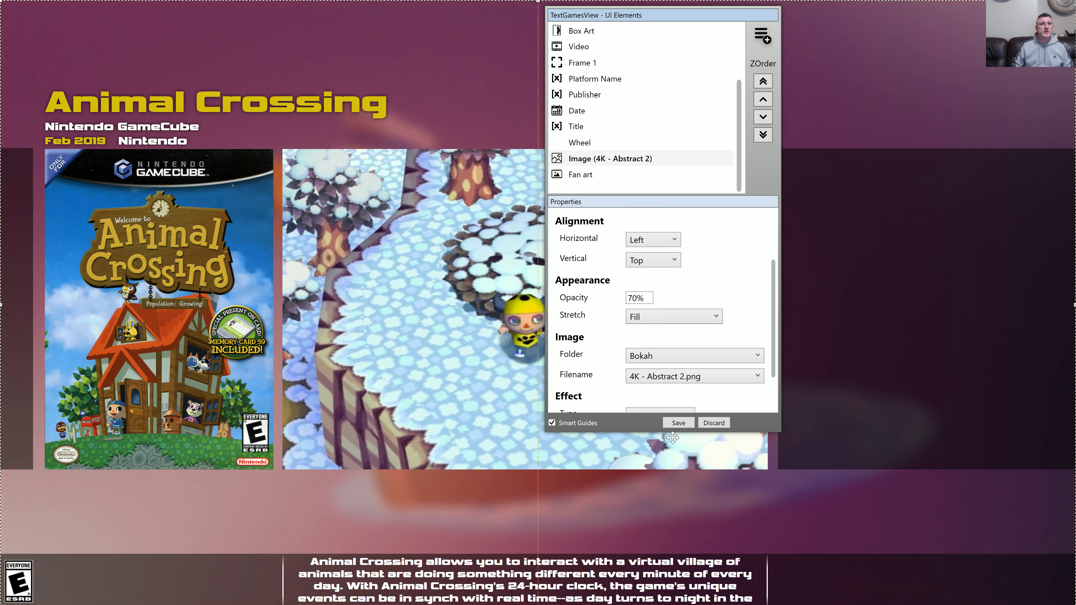
left_click(669, 377)
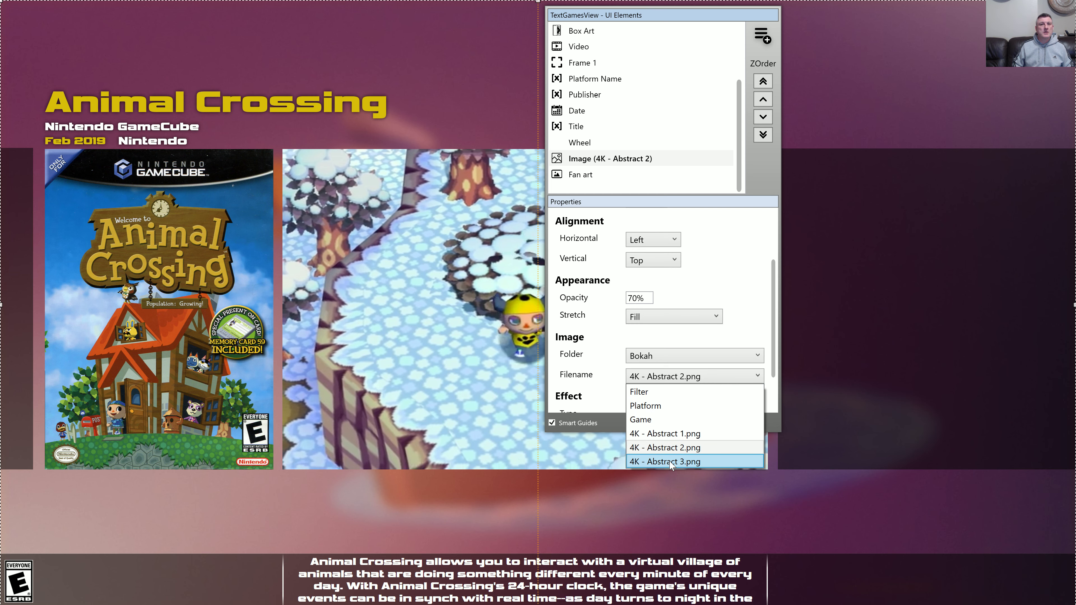
left_click(671, 462)
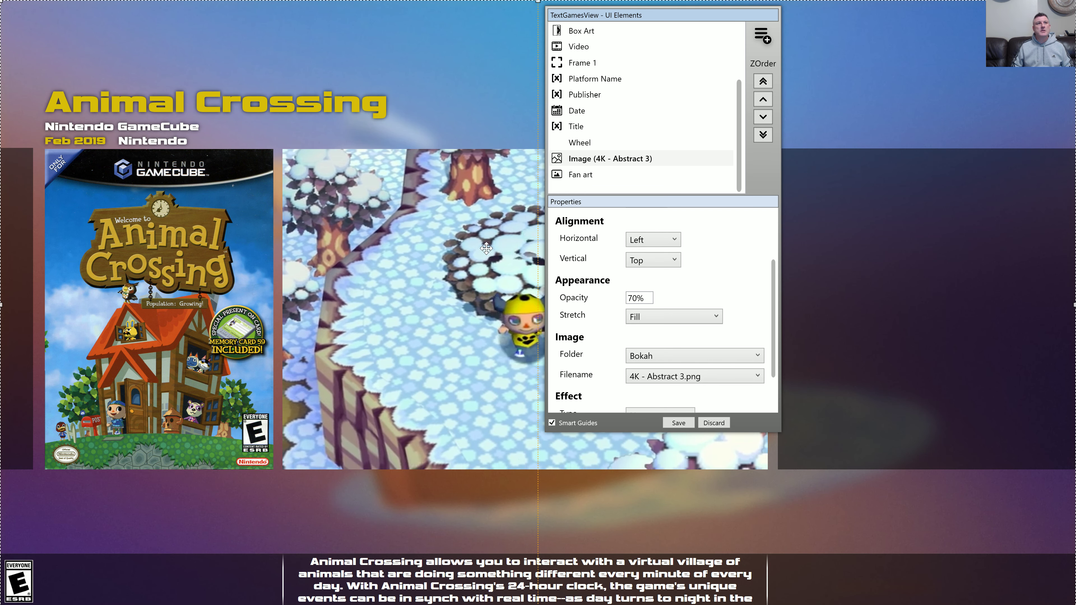
left_click(2, 3)
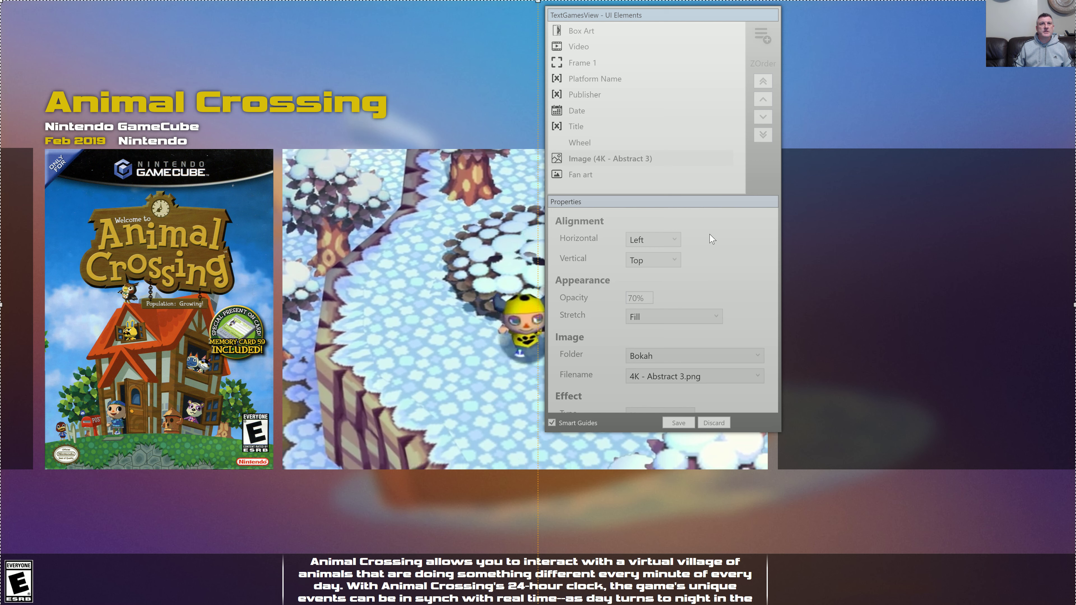
left_click(761, 168)
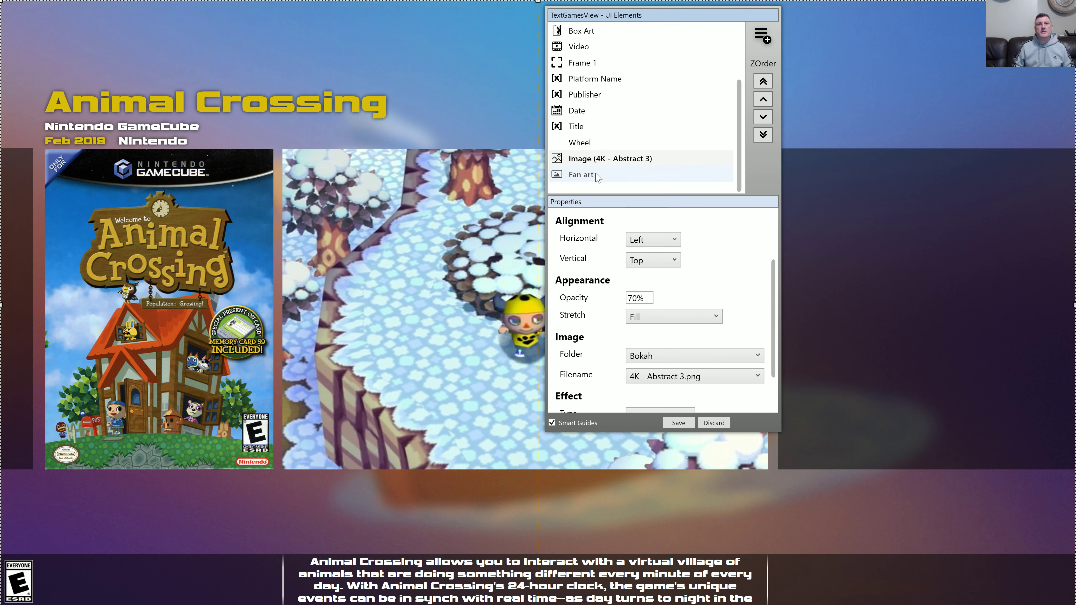
left_click(643, 296)
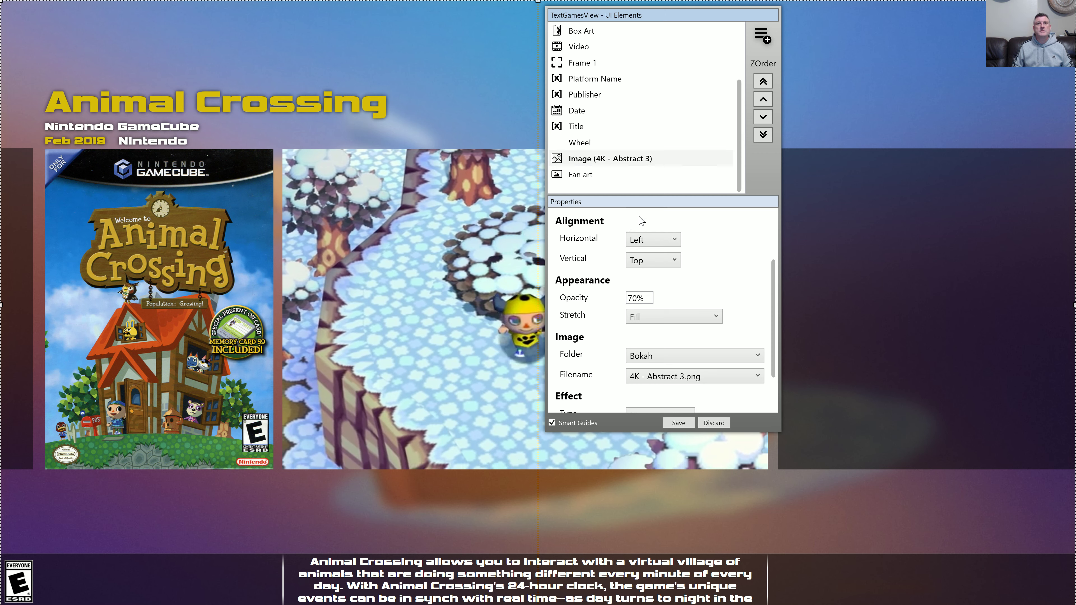
left_click(679, 423)
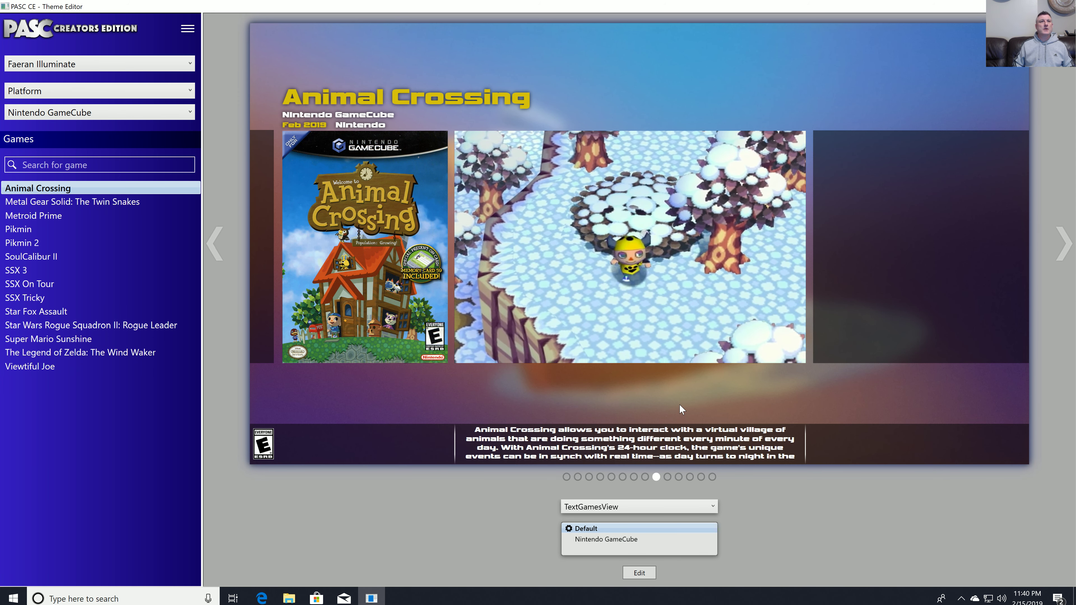
Preview the saved text games view with the other Nintendo GameCube games, from Metal Gear Solid: The Twin Snakes through Viewtiful Joe.
left_click(148, 206)
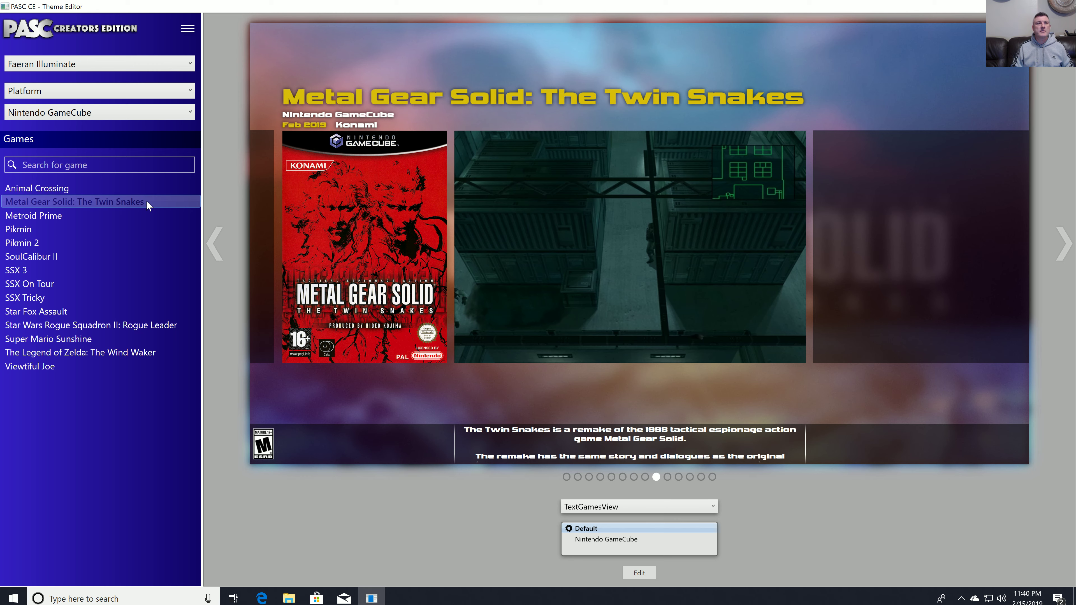
key("Down")
key("Down")
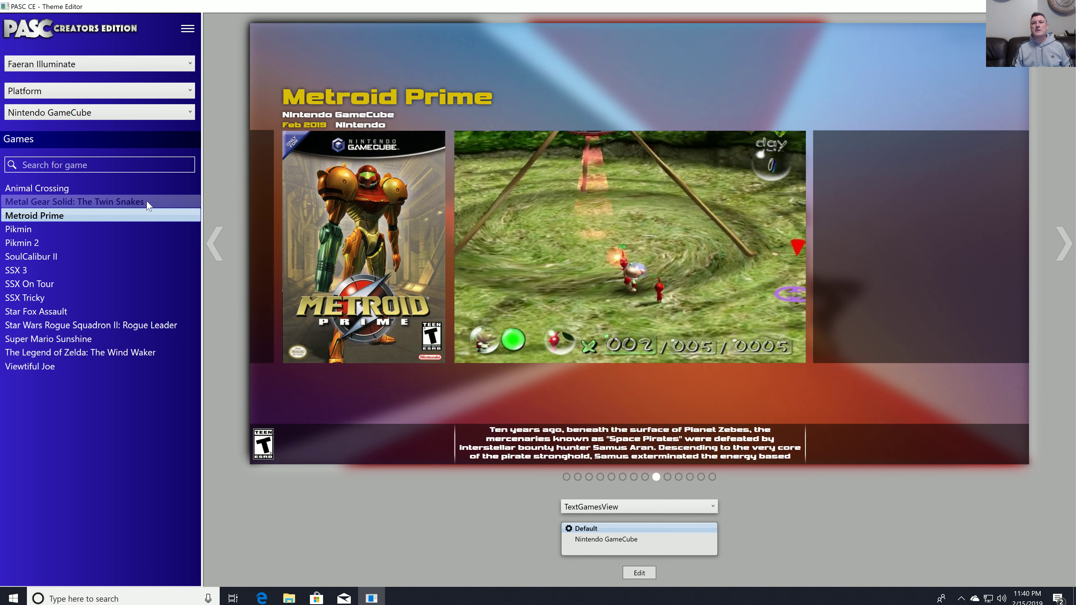
key("Down")
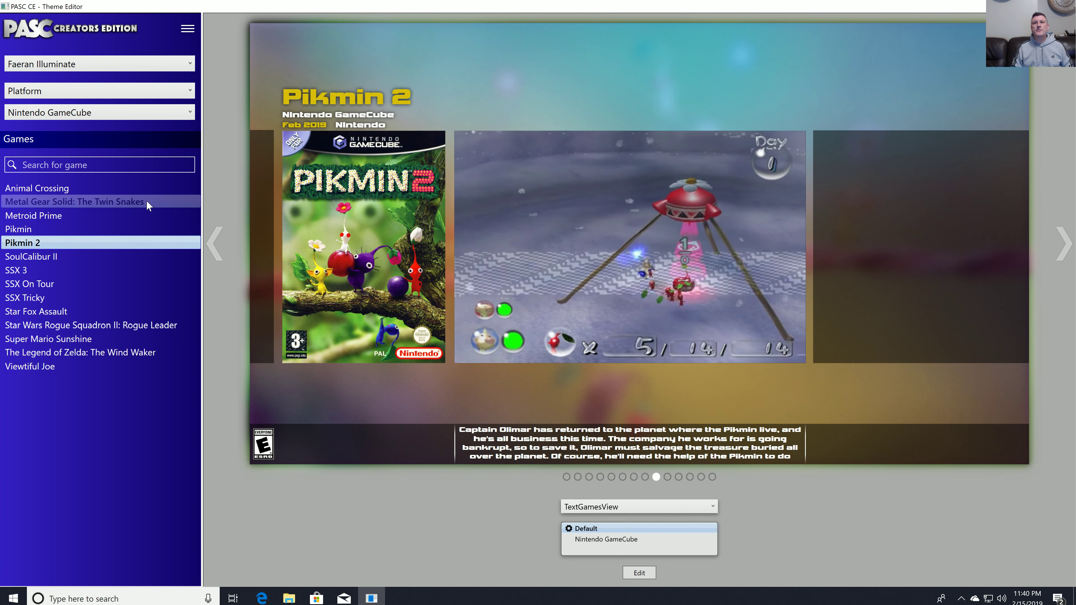
key("Down")
key("Down")
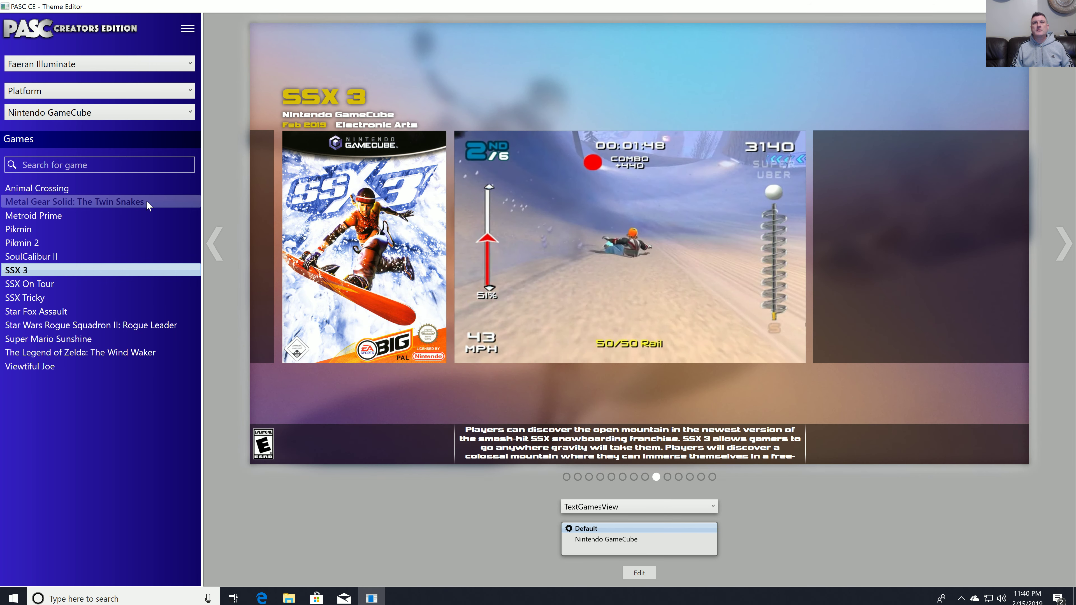
key("Down")
key("Down")
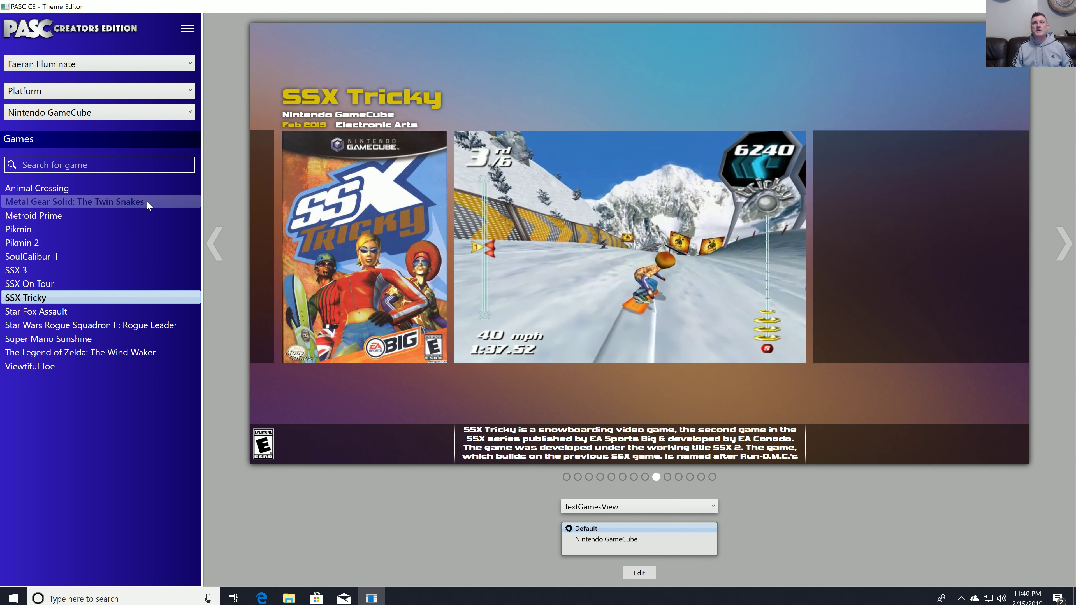
key("Down")
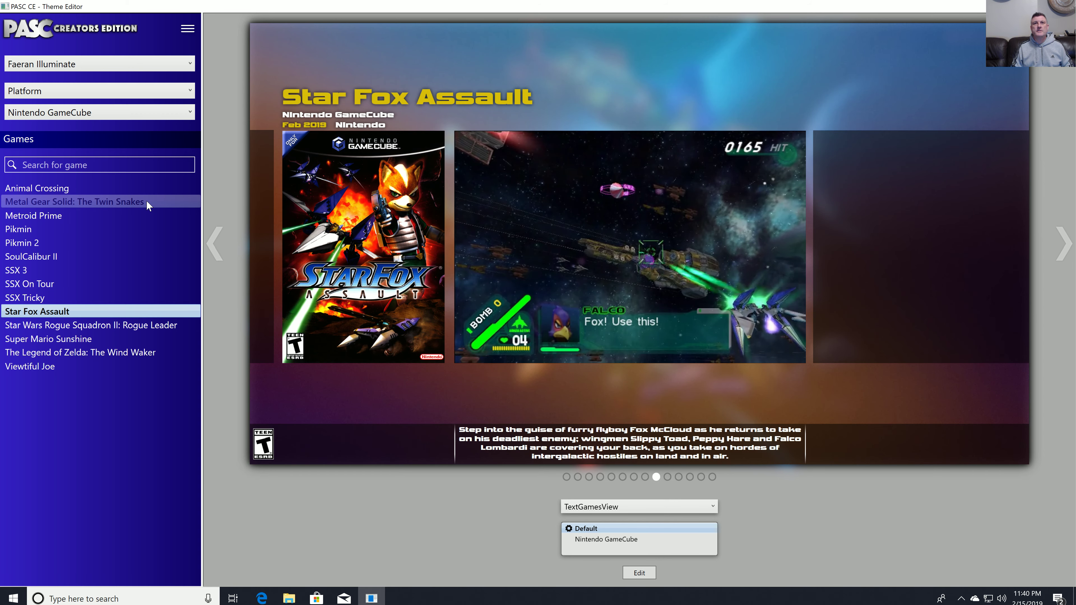
key("Down")
key("Down")
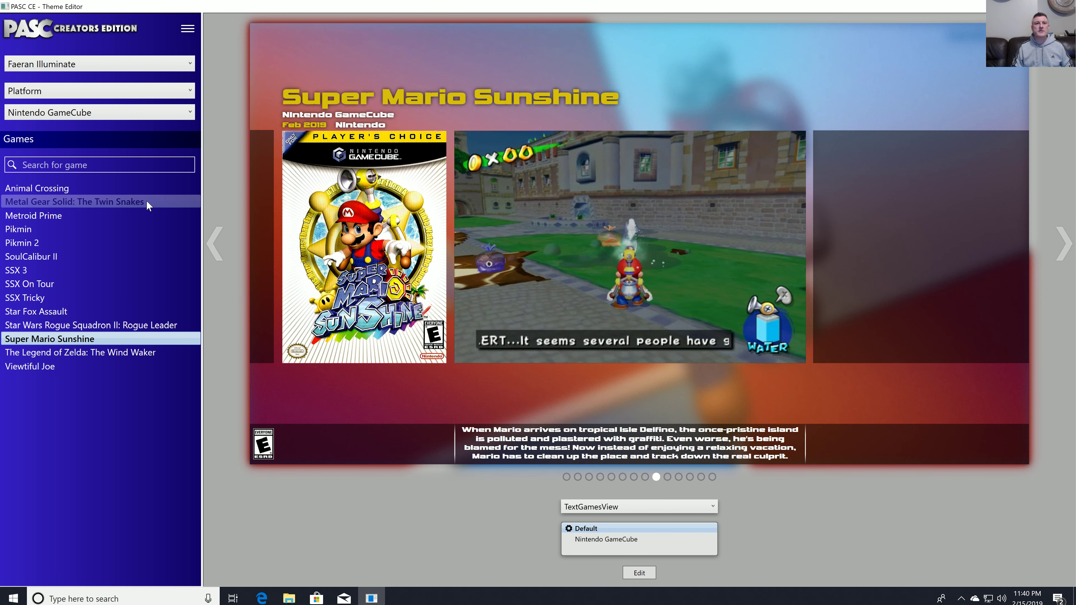
key("Down")
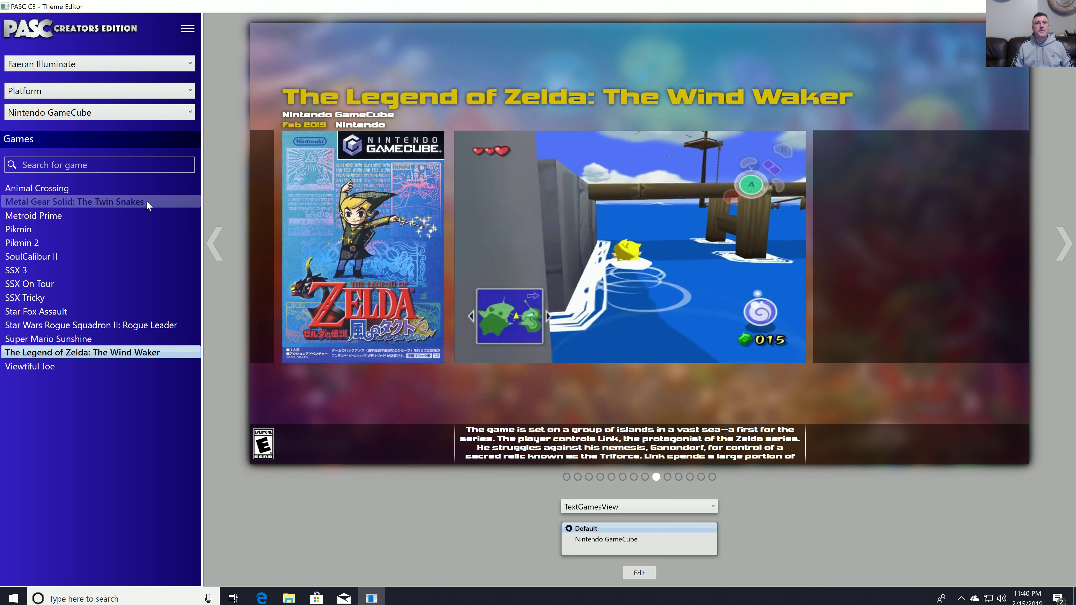
key("Down")
key("Up")
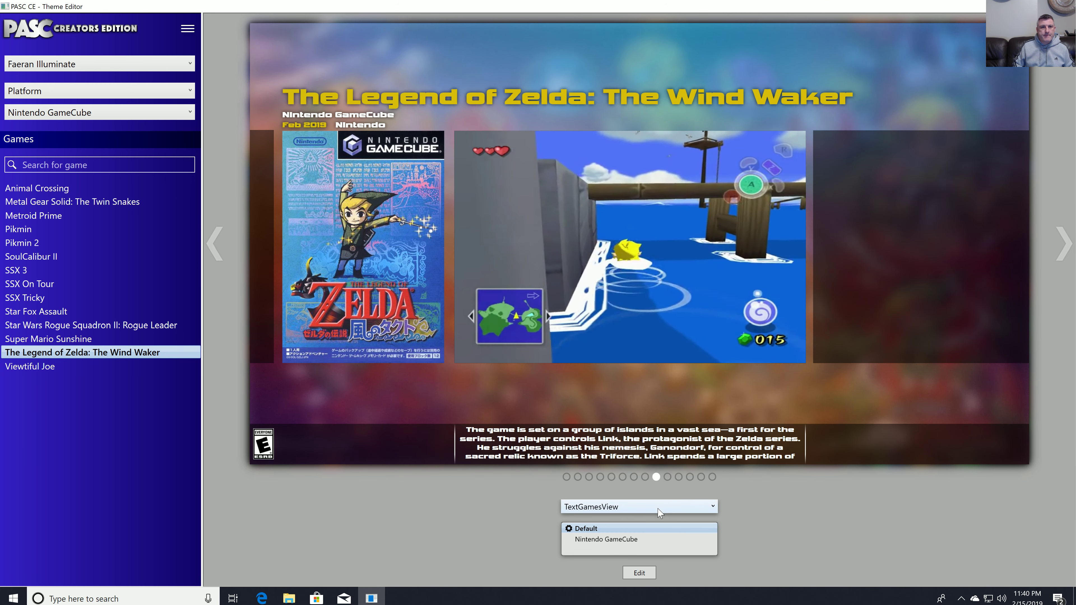
Copy the Default TextGamesView layout and paste it onto the Default TextFiltersView.
right_click(642, 533)
left_click(668, 539)
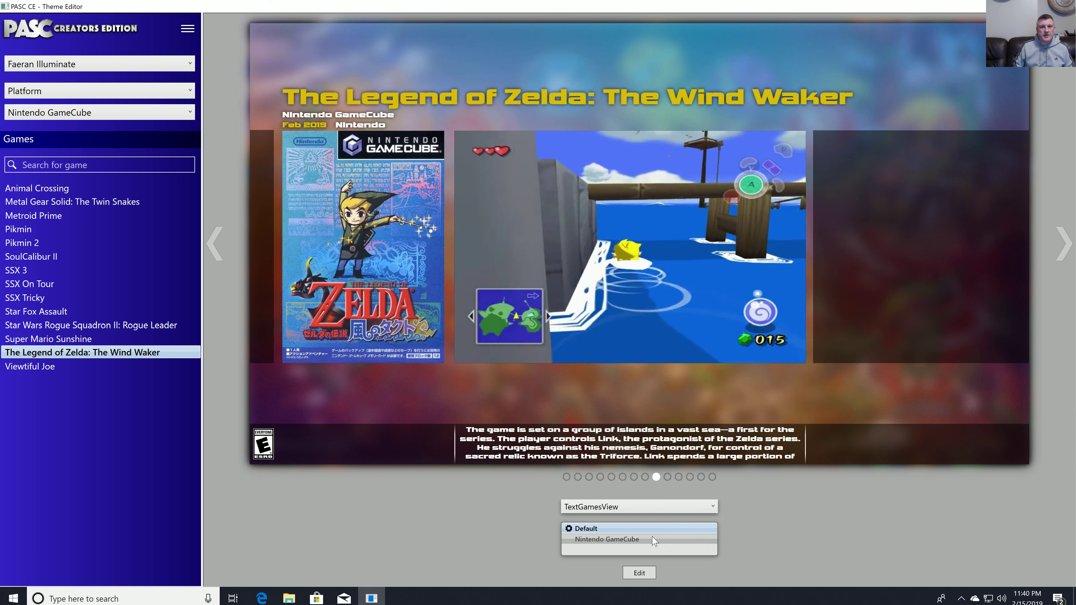
left_click(633, 509)
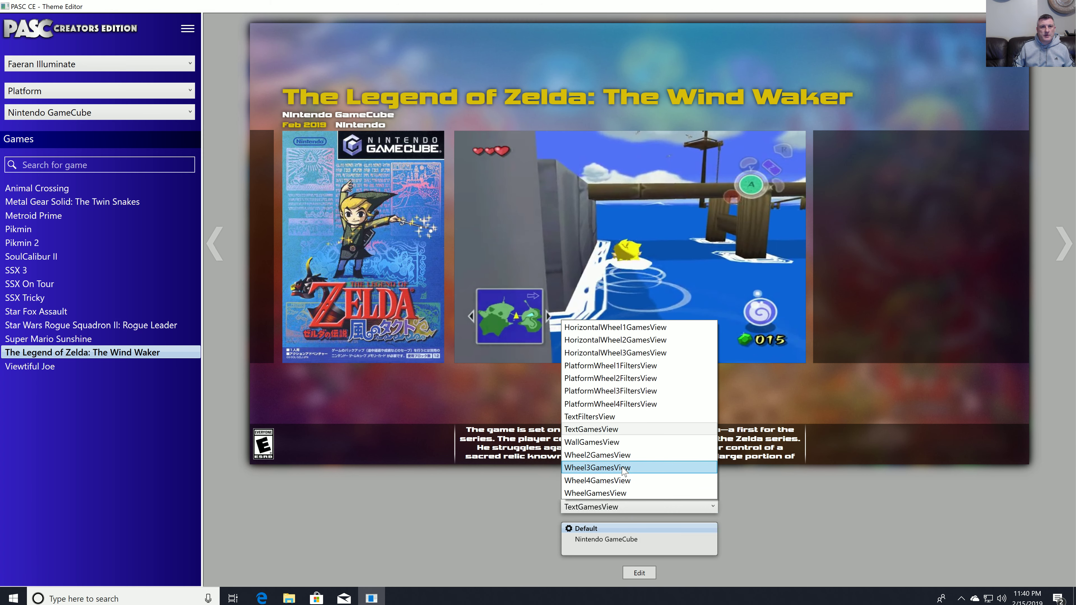
left_click(611, 418)
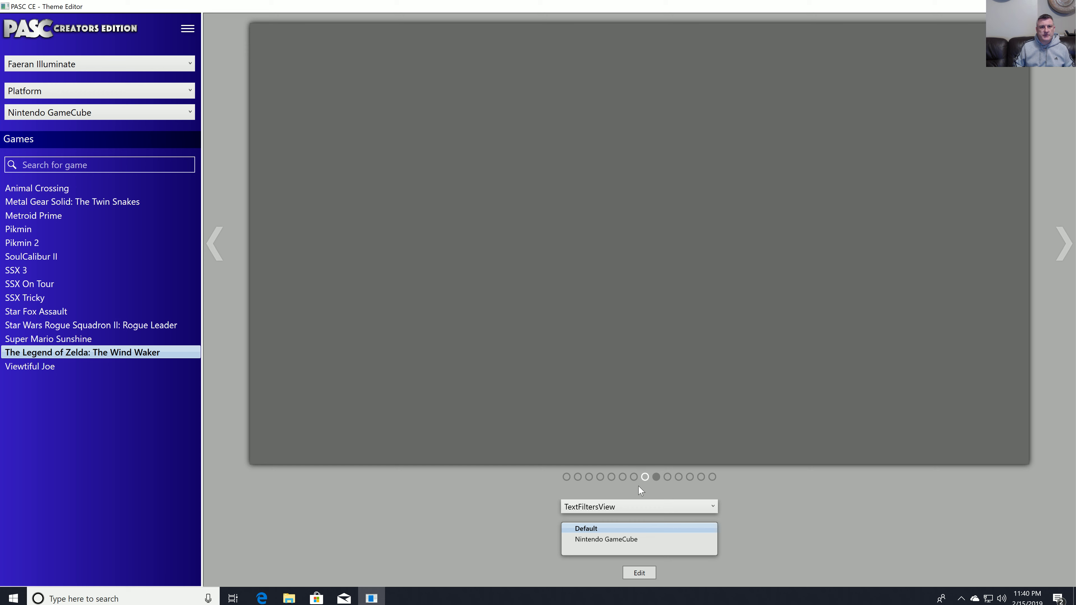
right_click(638, 532)
left_click(655, 551)
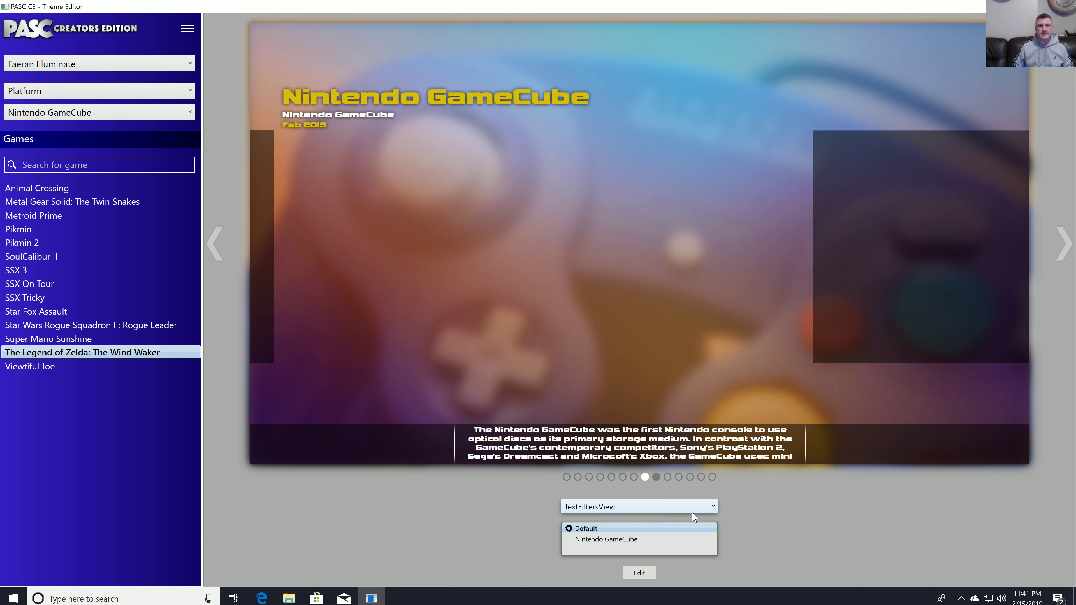
Open the Default TextFiltersView for editing, check its copied elements, and save it.
left_click(648, 577)
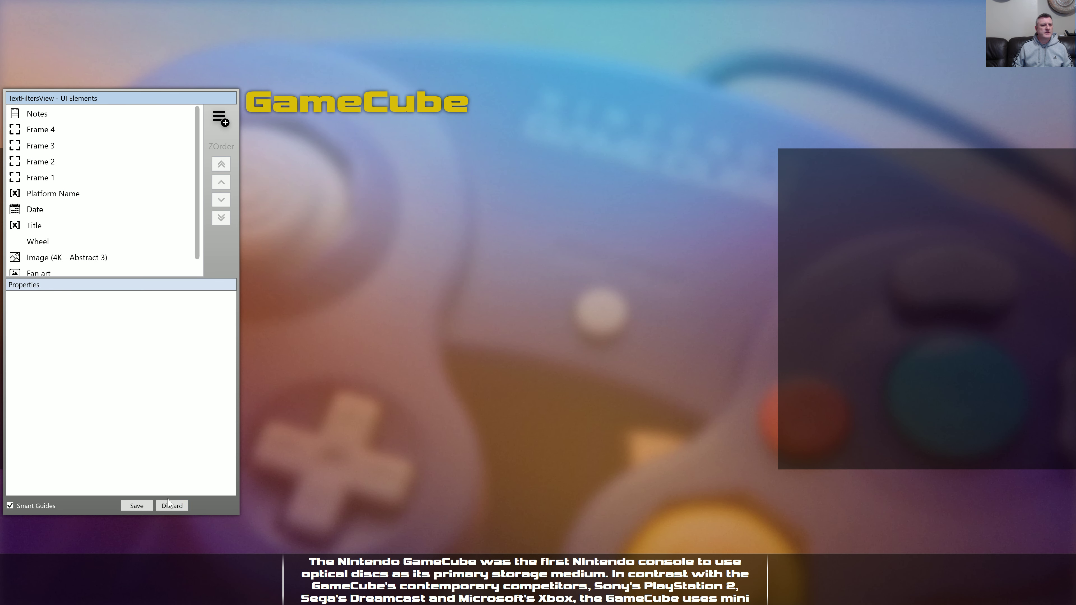
left_click_drag(115, 99, 298, 117)
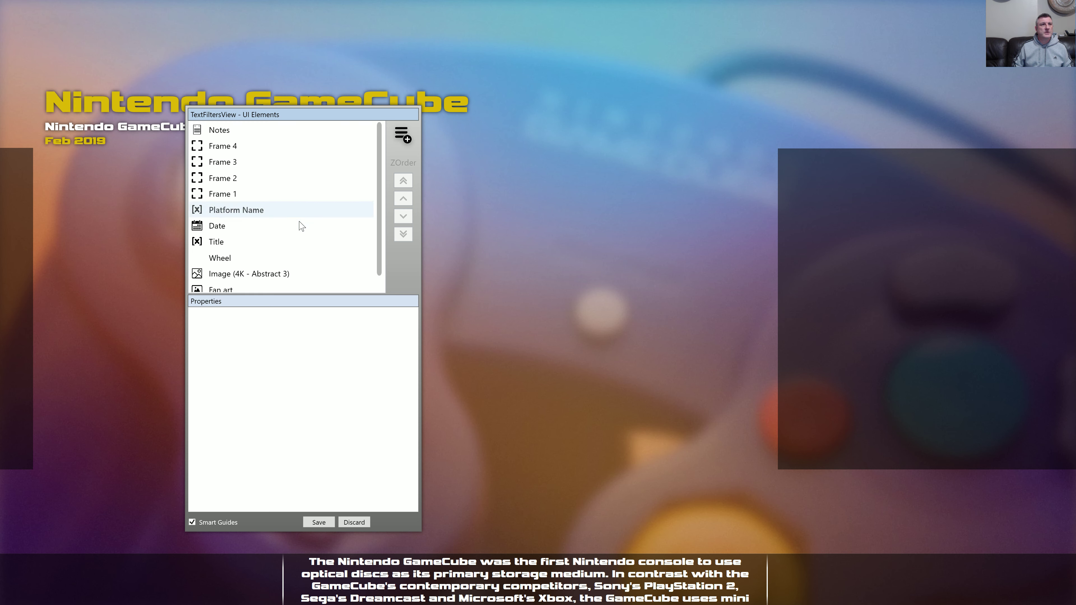
left_click(319, 523)
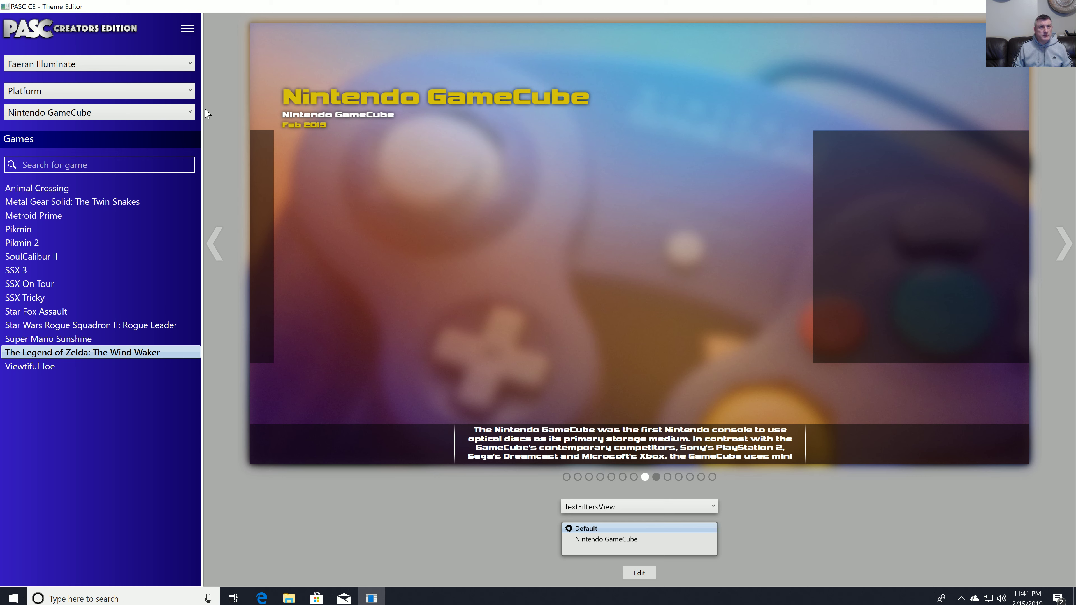
left_click(187, 37)
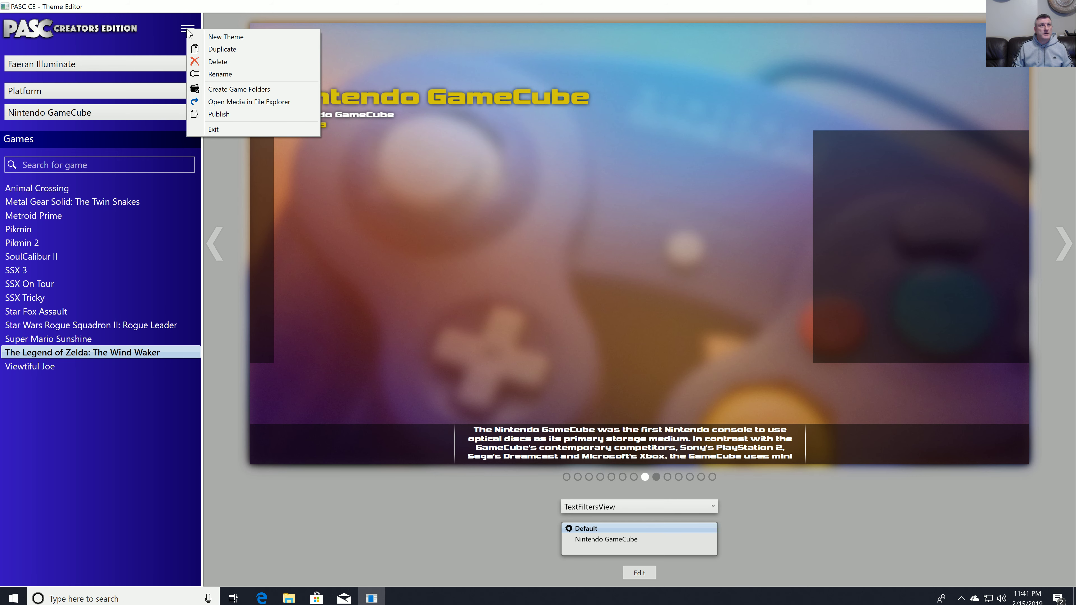
left_click(224, 167)
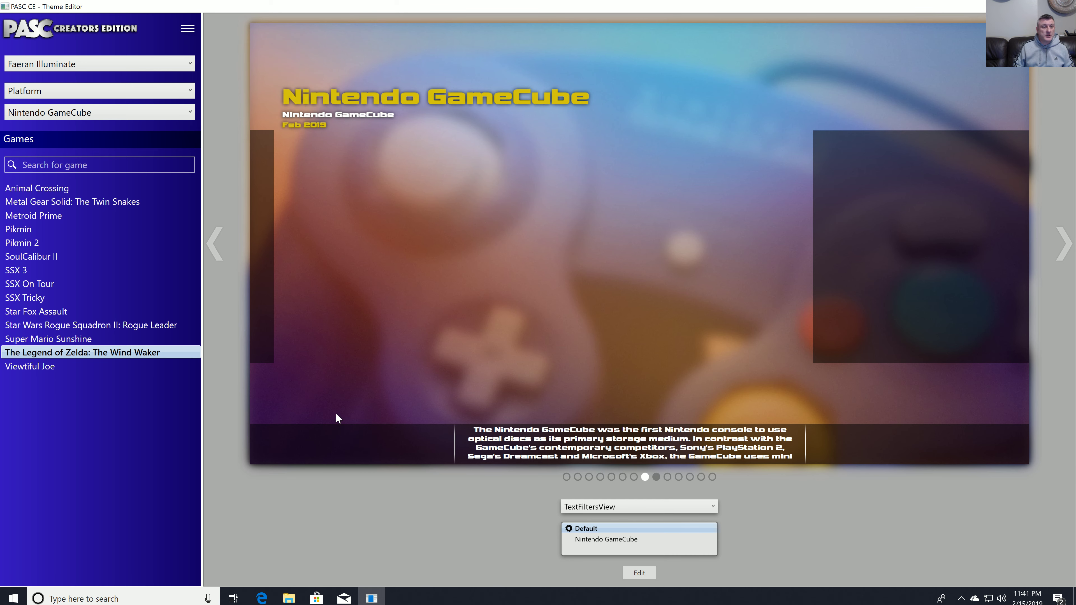
Restore the Theme Editor to a smaller window, move it aside, and open the LaunchBox Themes folder from the desktop.
double_click(450, 11)
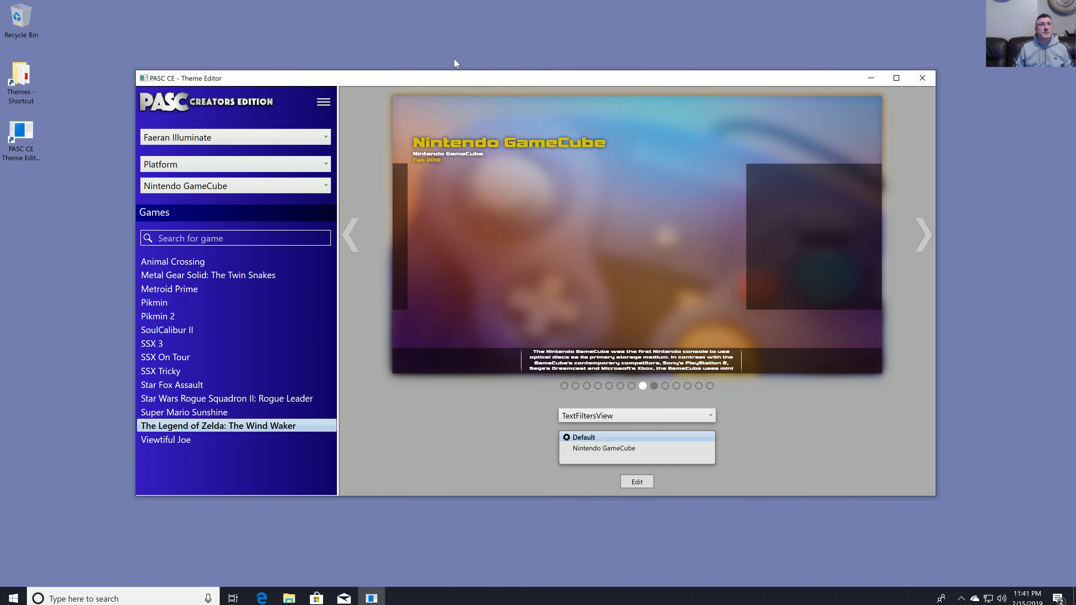
left_click_drag(463, 82, 416, 35)
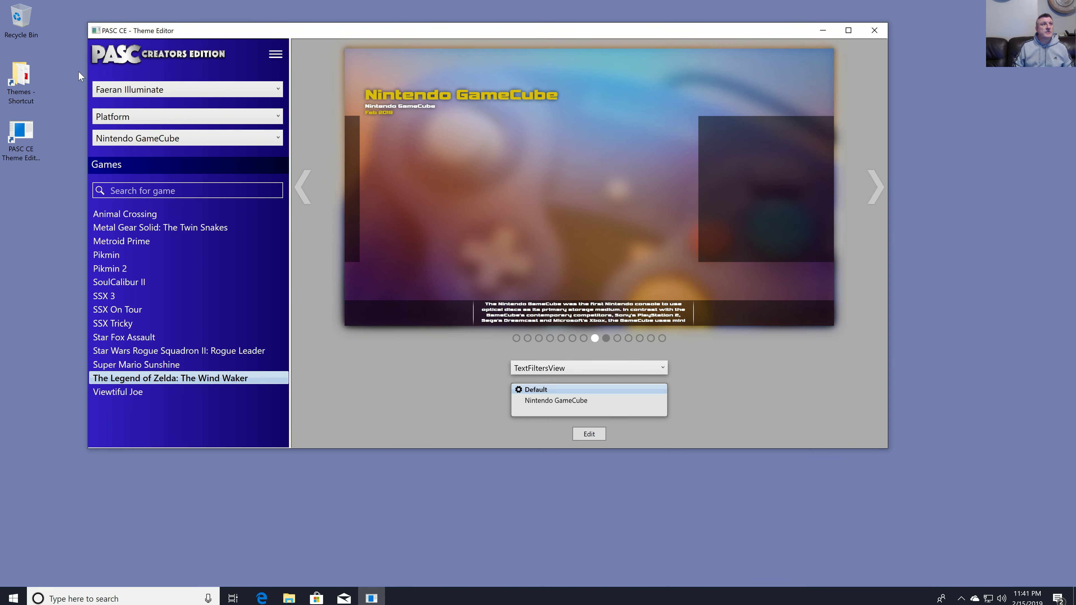
double_click(21, 80)
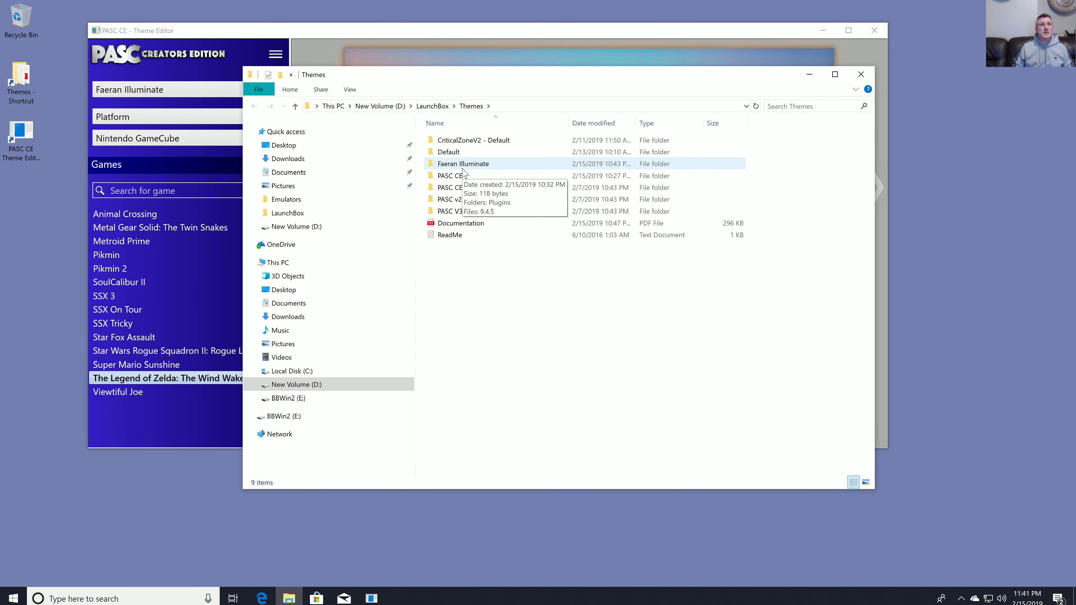
left_click_drag(490, 77, 561, 127)
Delete the existing Faeran Illuminate folder from the Themes folder and empty the Recycle Bin.
left_click(544, 214)
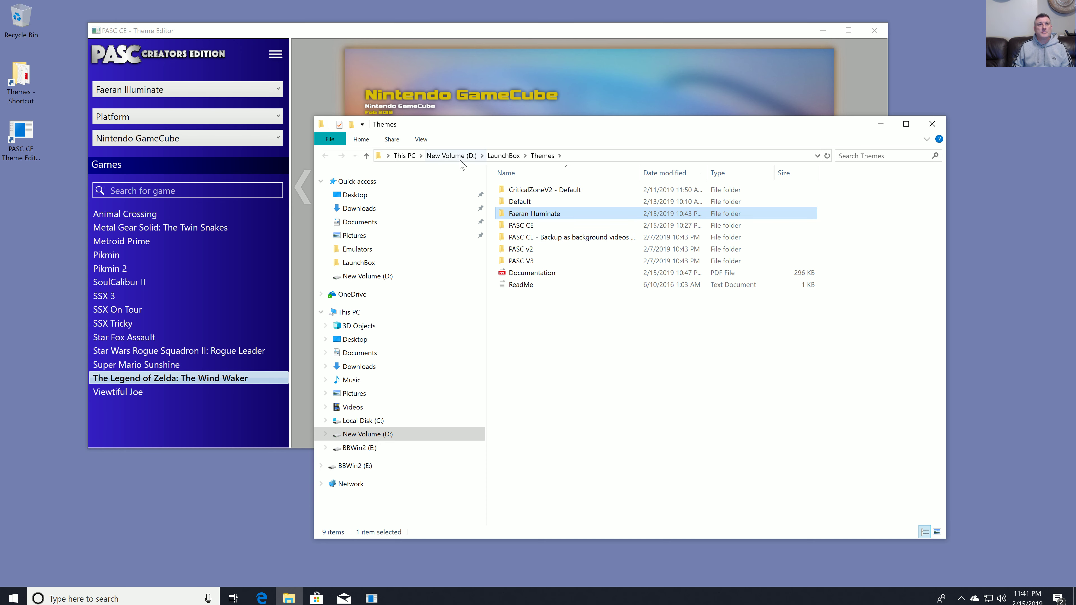
key("Delete")
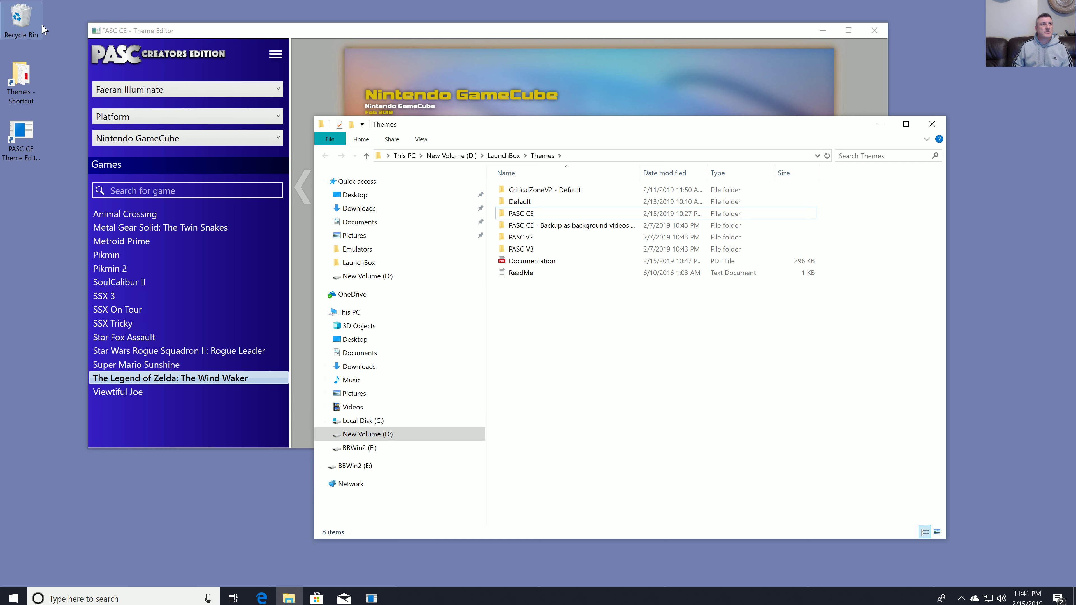
right_click(30, 22)
left_click(64, 43)
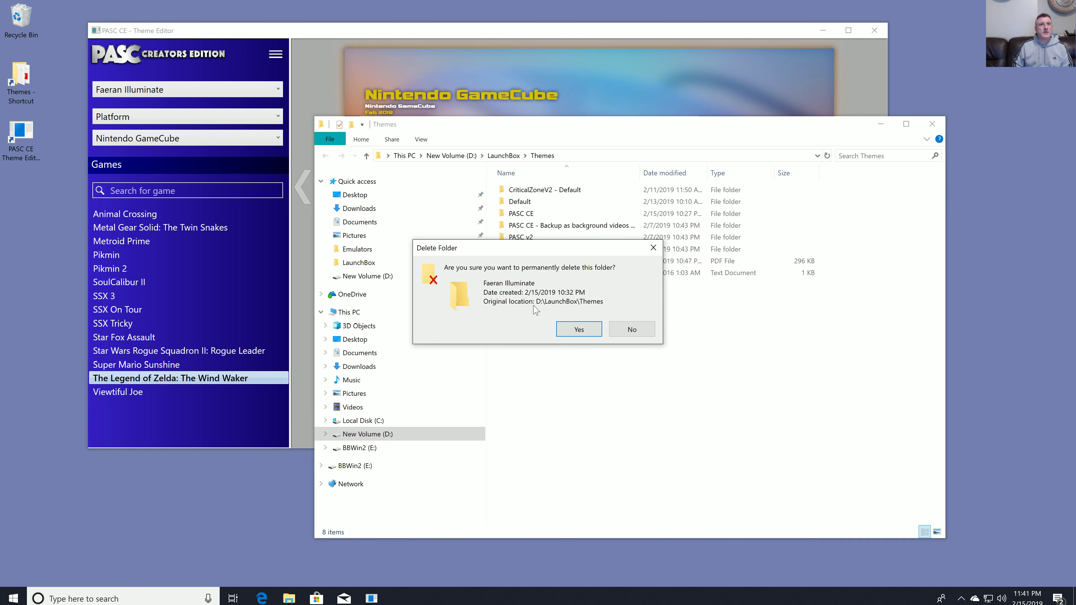
left_click(576, 330)
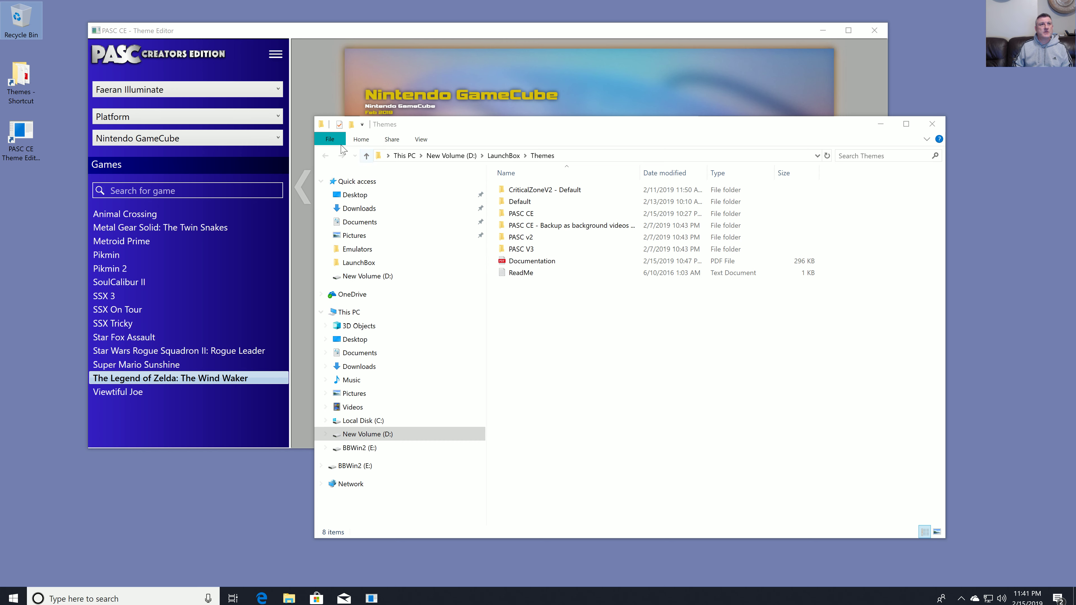
Shrink the Themes folder window, move it toward the lower-right corner of the desktop, and bring the Theme Editor to the front.
left_click_drag(315, 116, 453, 250)
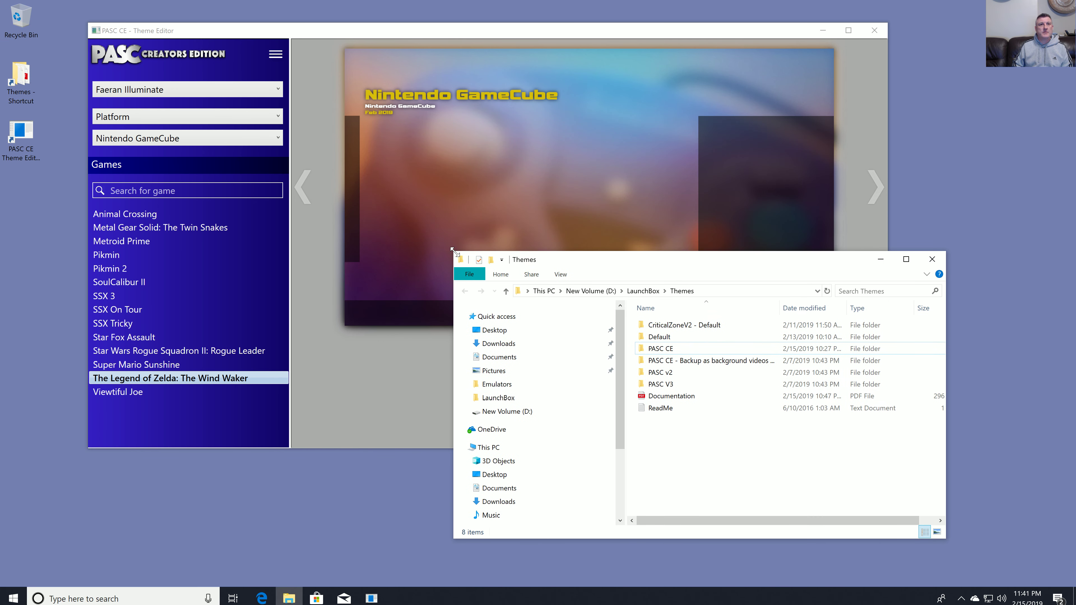
left_click_drag(677, 261, 801, 291)
left_click(439, 360)
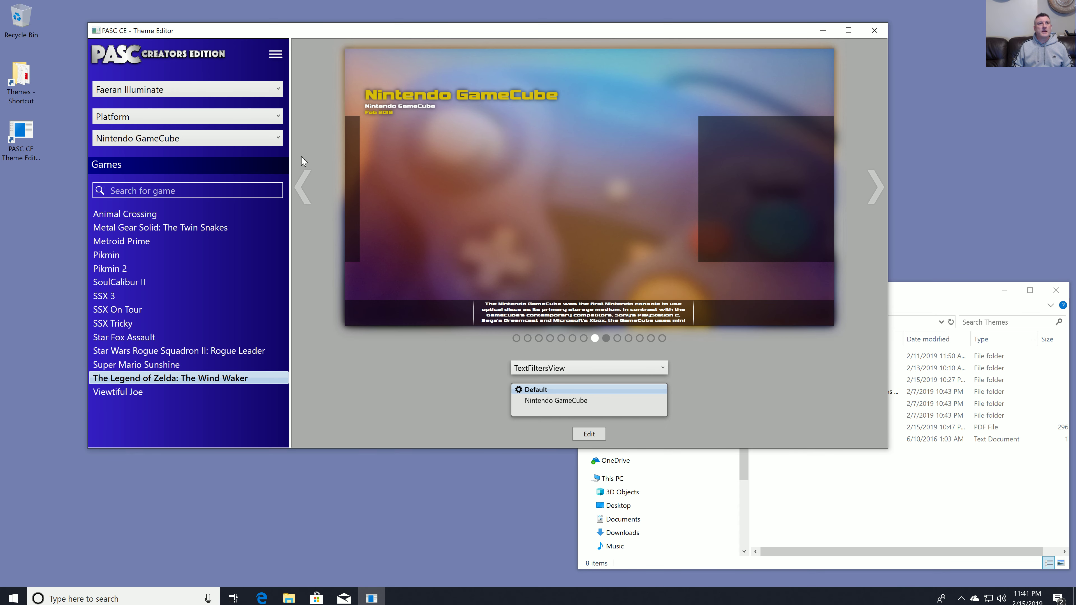
Move the Theme Editor window toward the upper-left of the desktop and publish the Faeran Illuminate theme to the LaunchBox Themes folder.
left_click_drag(352, 34, 287, 19)
left_click(209, 41)
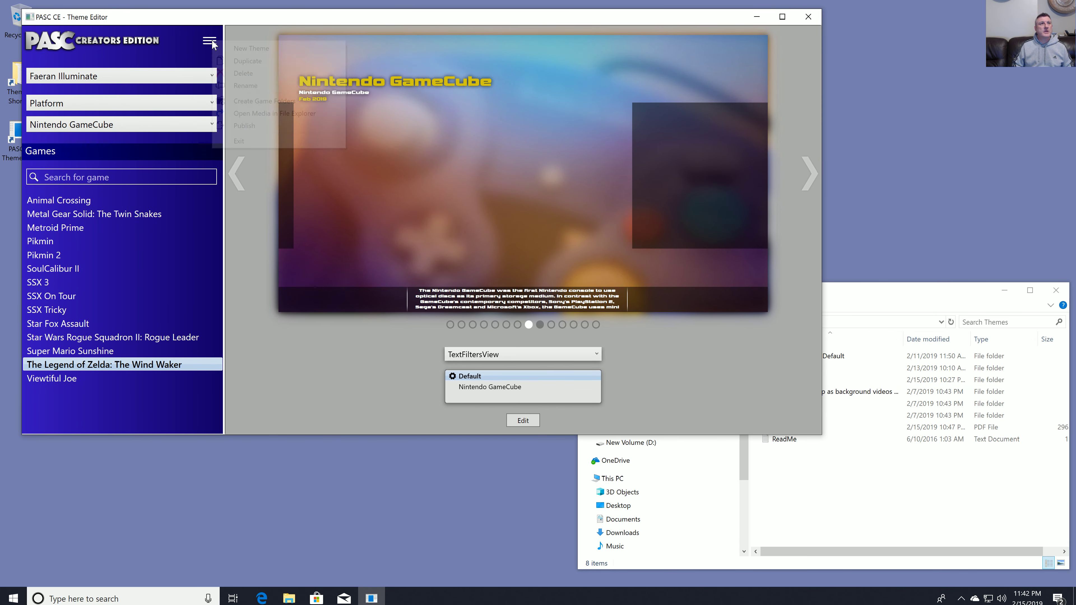
left_click(256, 127)
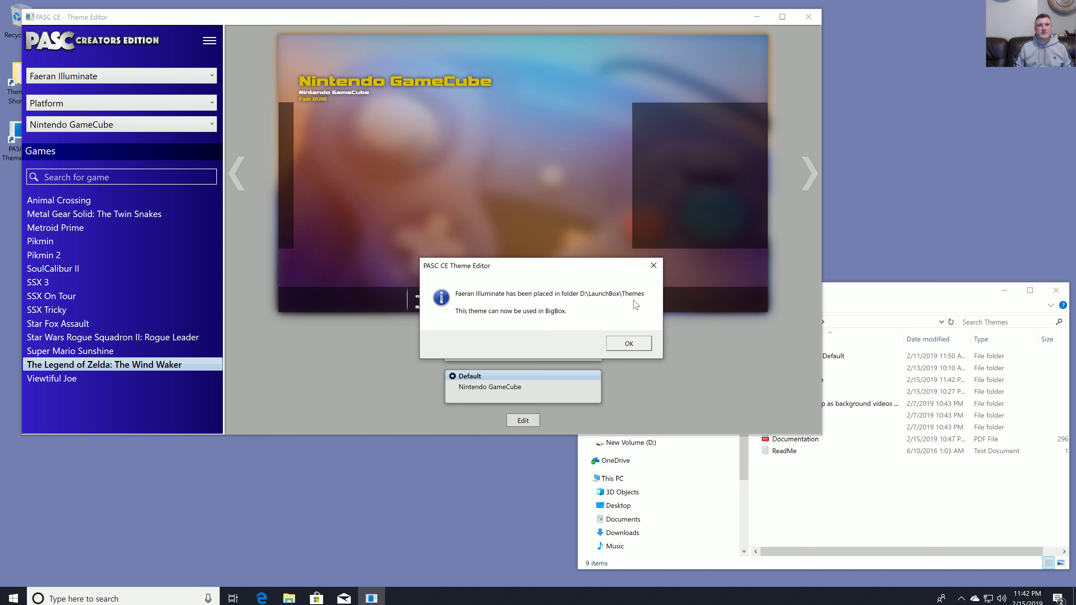
left_click(629, 343)
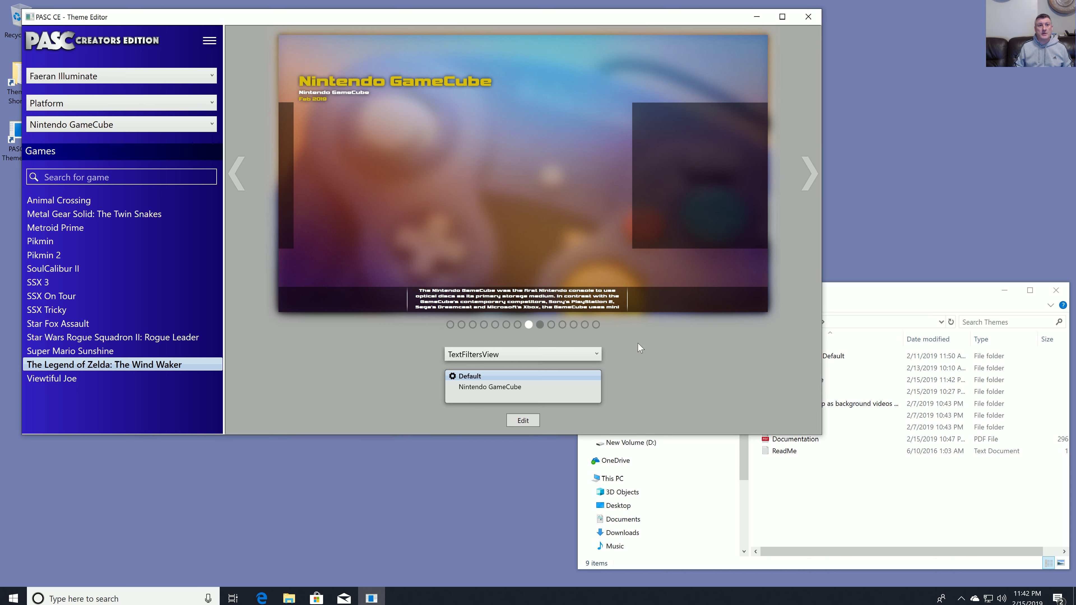
Bring the Themes folder window forward and open the Views folder inside the published Faeran Illuminate theme.
left_click(859, 297)
left_click_drag(859, 297, 627, 282)
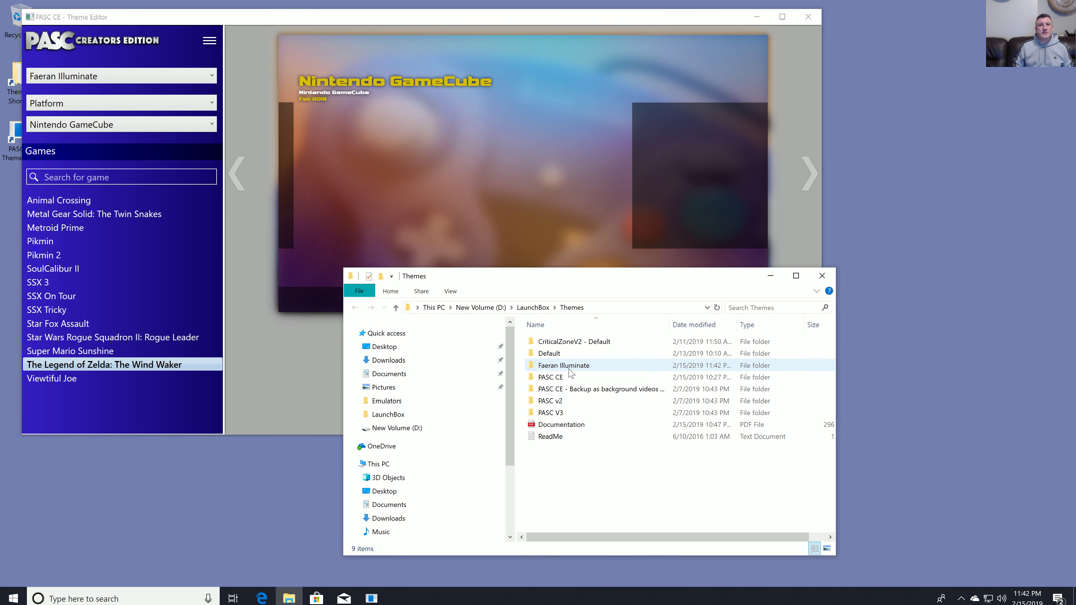
double_click(567, 367)
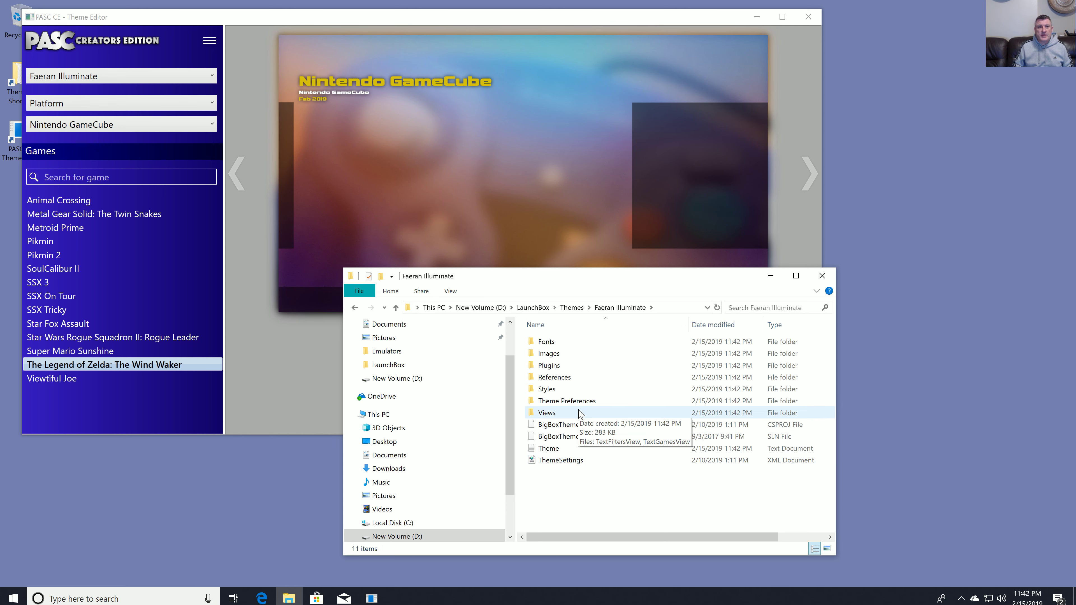
double_click(547, 412)
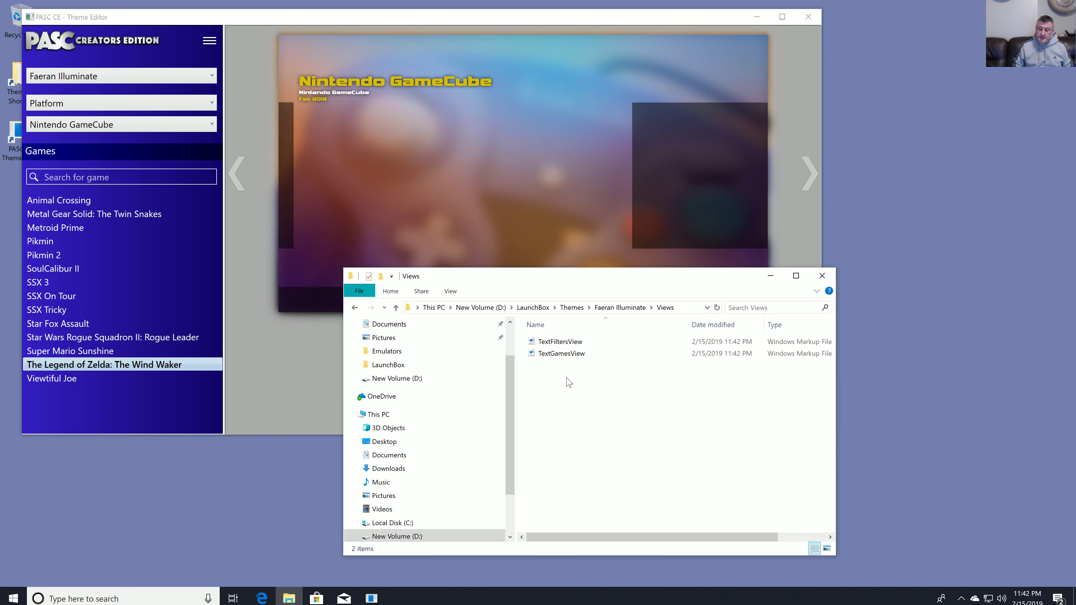
Open the published TextFiltersView file in Notepad, look through its XAML code, and close it.
right_click(565, 341)
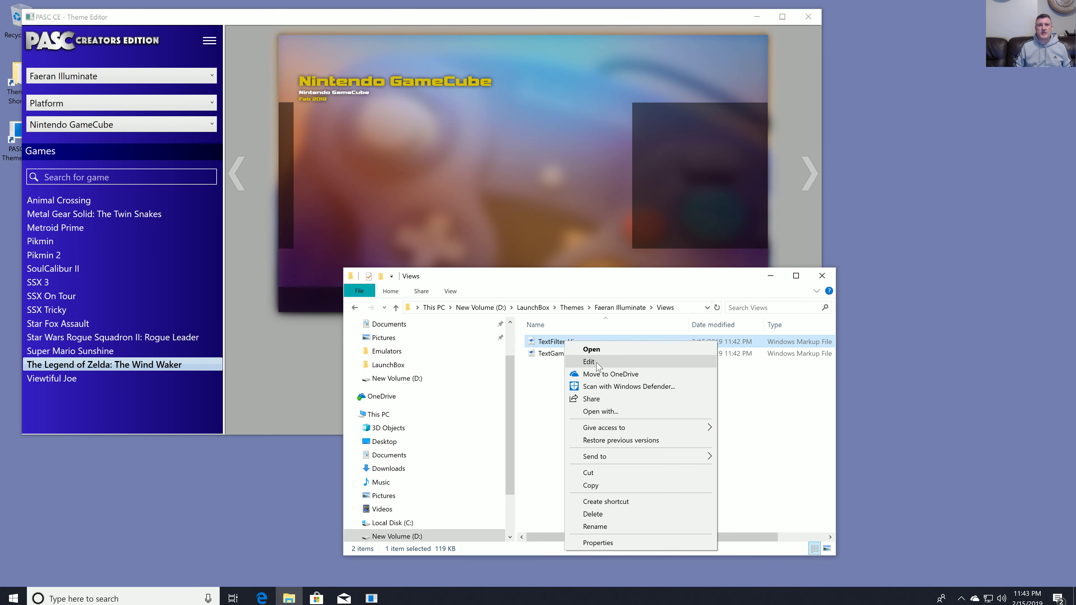
left_click(589, 362)
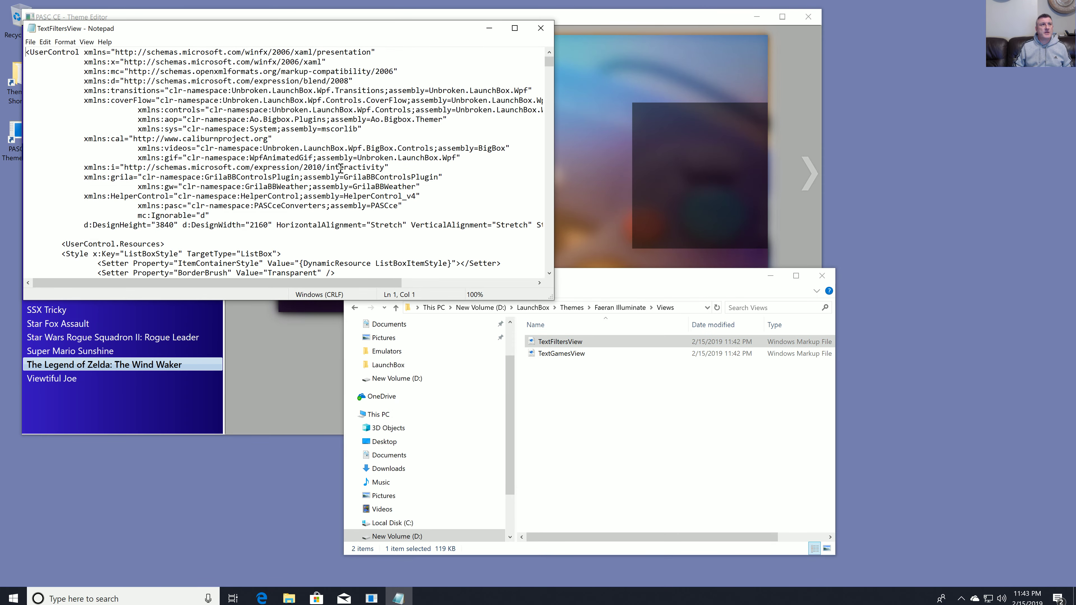
scroll(340, 169, "down", 20)
scroll(341, 169, "down", 20)
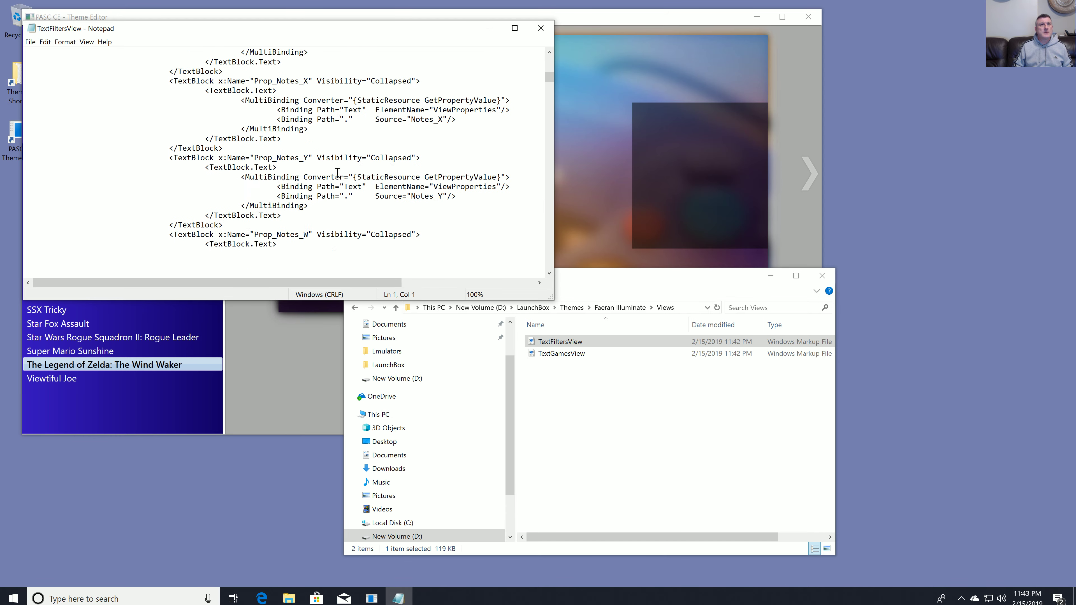
scroll(337, 172, "down", 2)
left_click(541, 28)
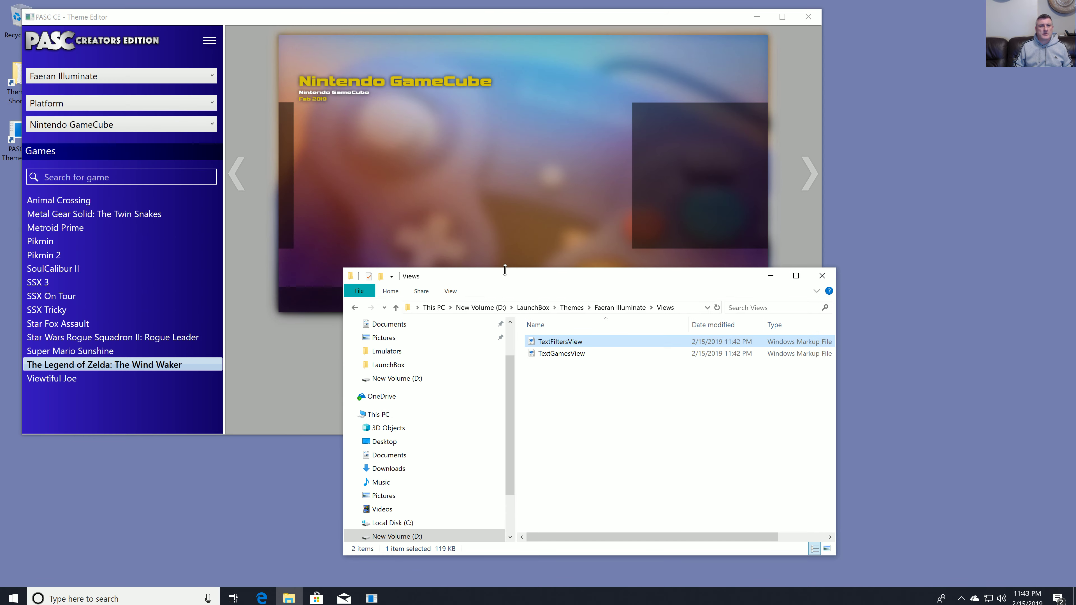
Check the contents of the published theme's Plugins and Fonts folders and return to the LaunchBox Themes folder.
left_click(395, 308)
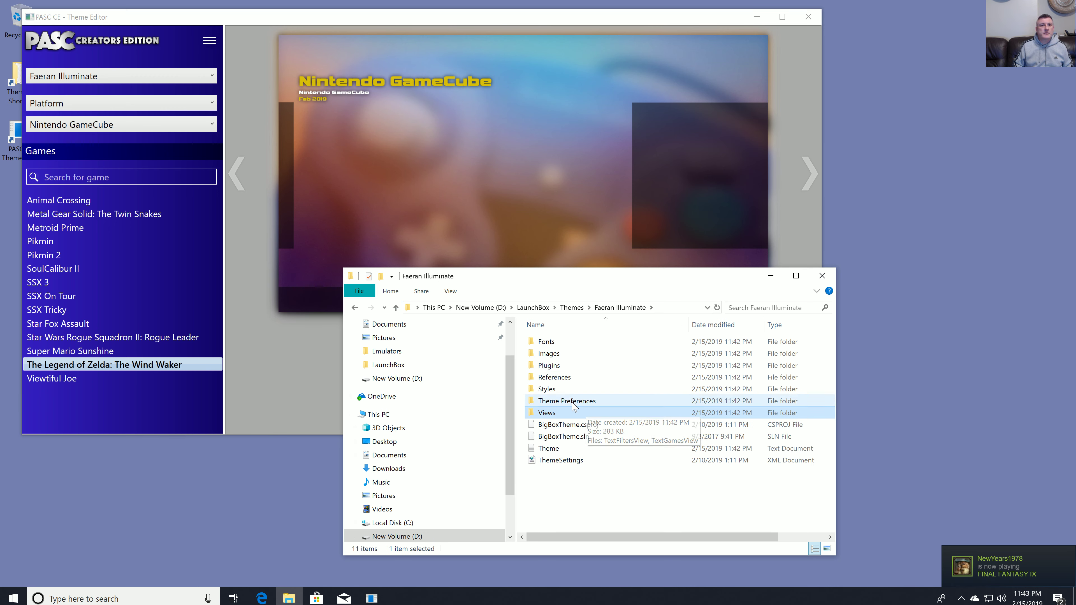
double_click(558, 367)
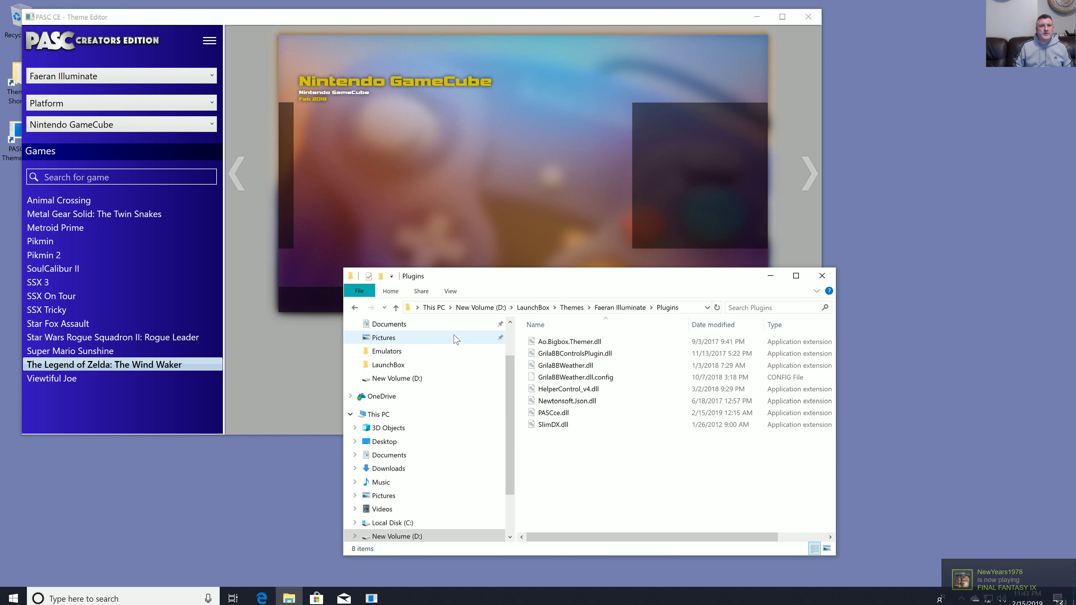
left_click(396, 308)
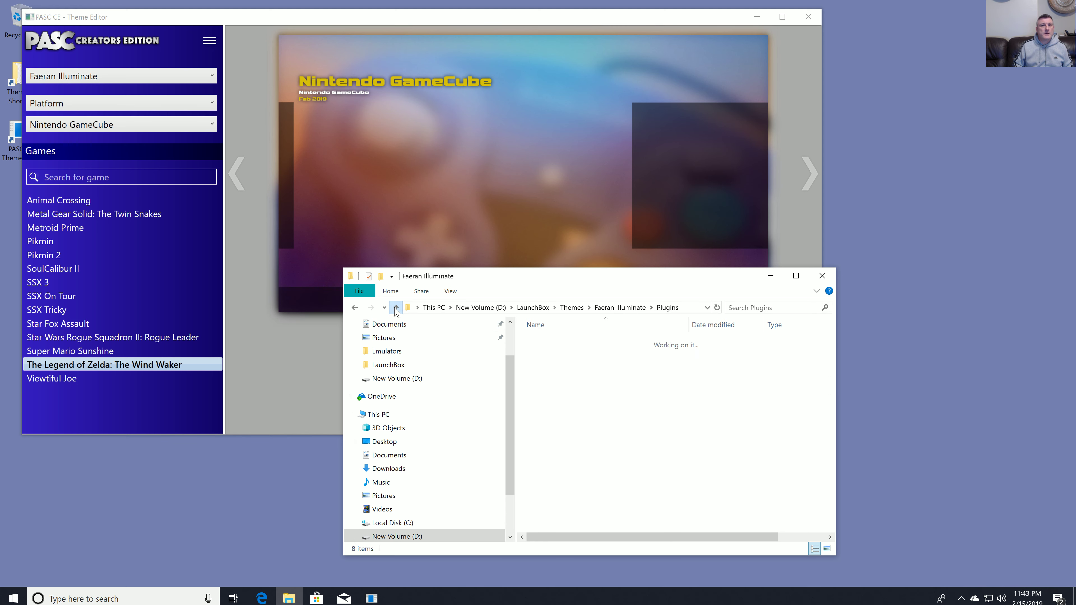
double_click(551, 342)
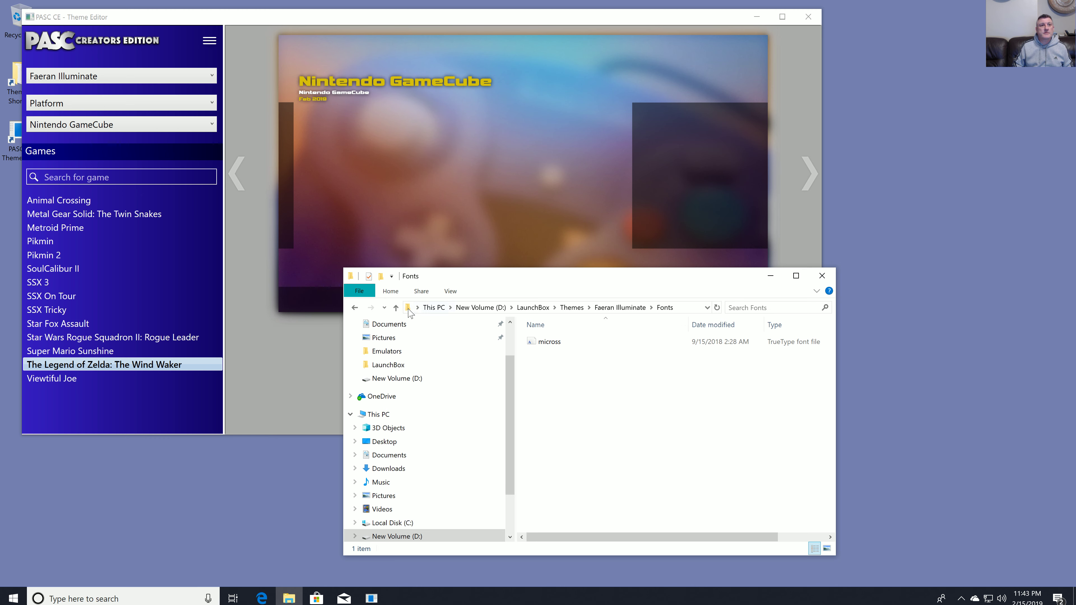
left_click(396, 308)
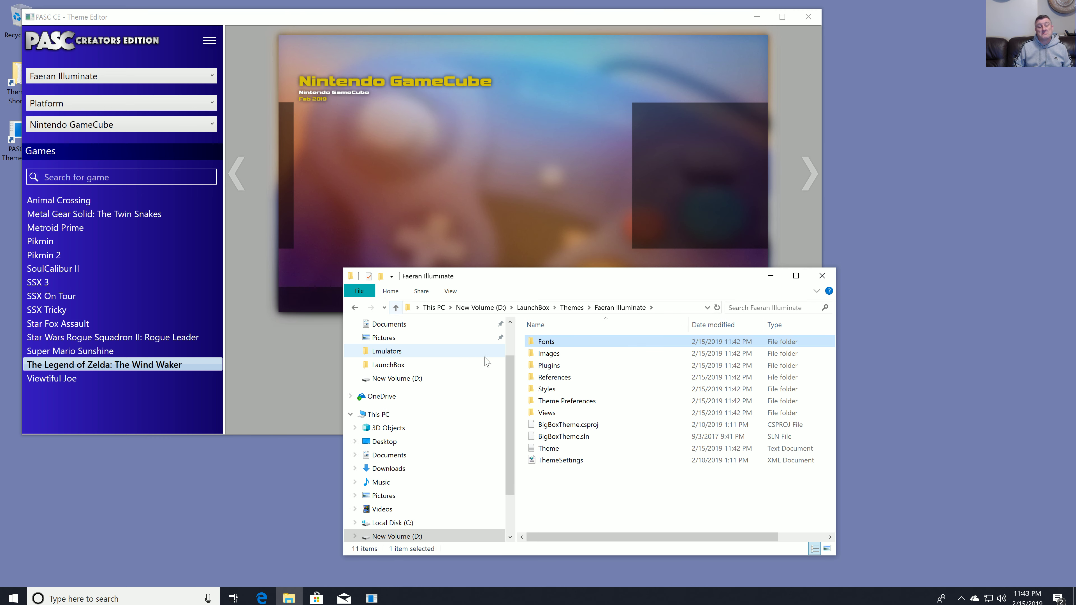
left_click(573, 492)
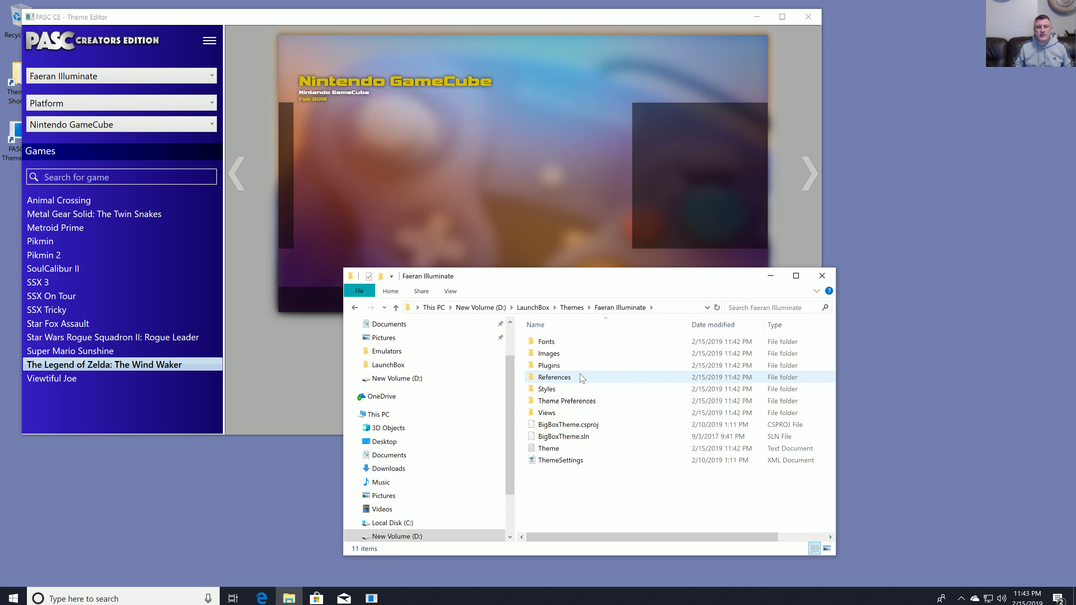
double_click(547, 341)
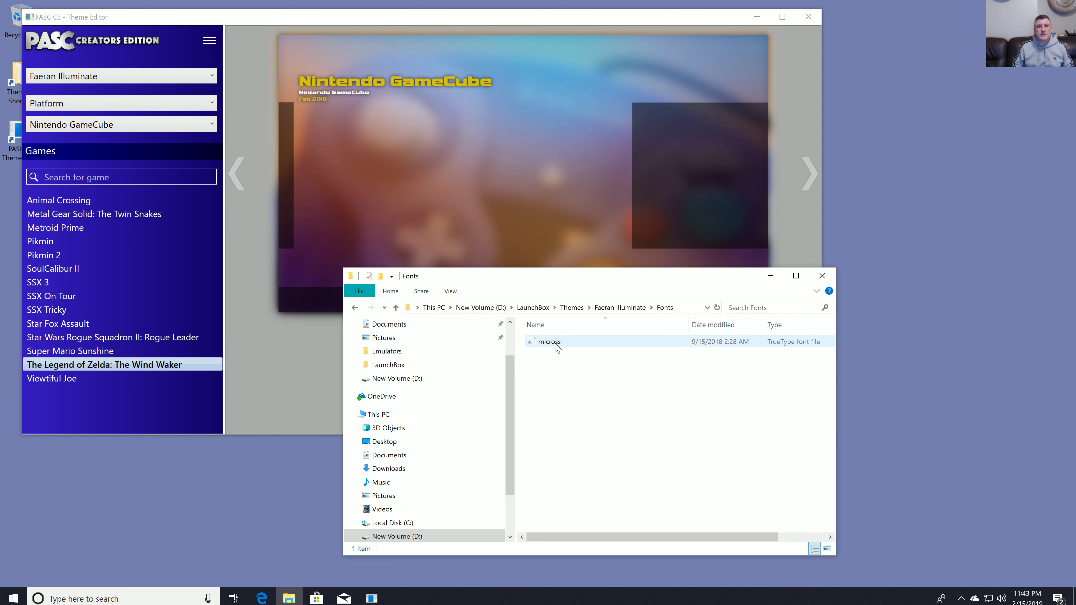
left_click(395, 307)
left_click(396, 307)
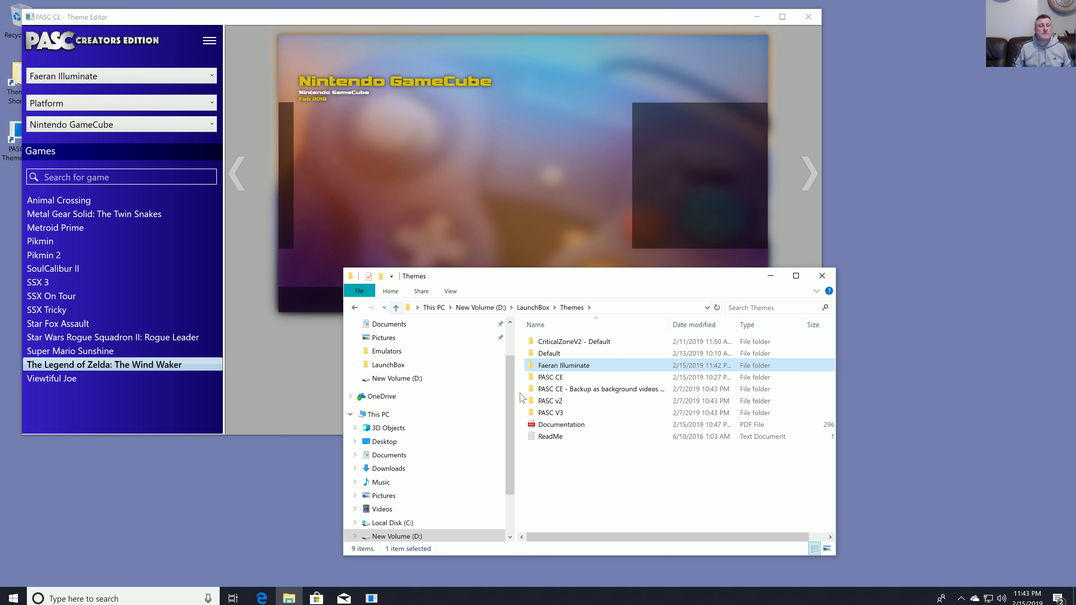
left_click(598, 458)
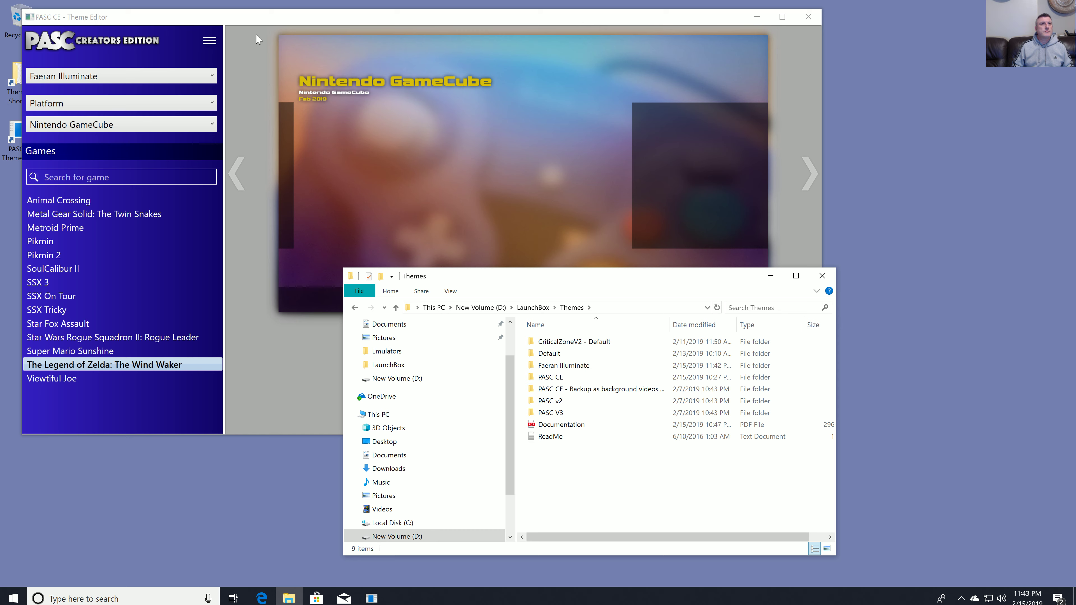
Move the Theme Editor window clear of the desktop shortcuts and launch Big Box.
left_click(261, 19)
left_click_drag(260, 19, 318, 19)
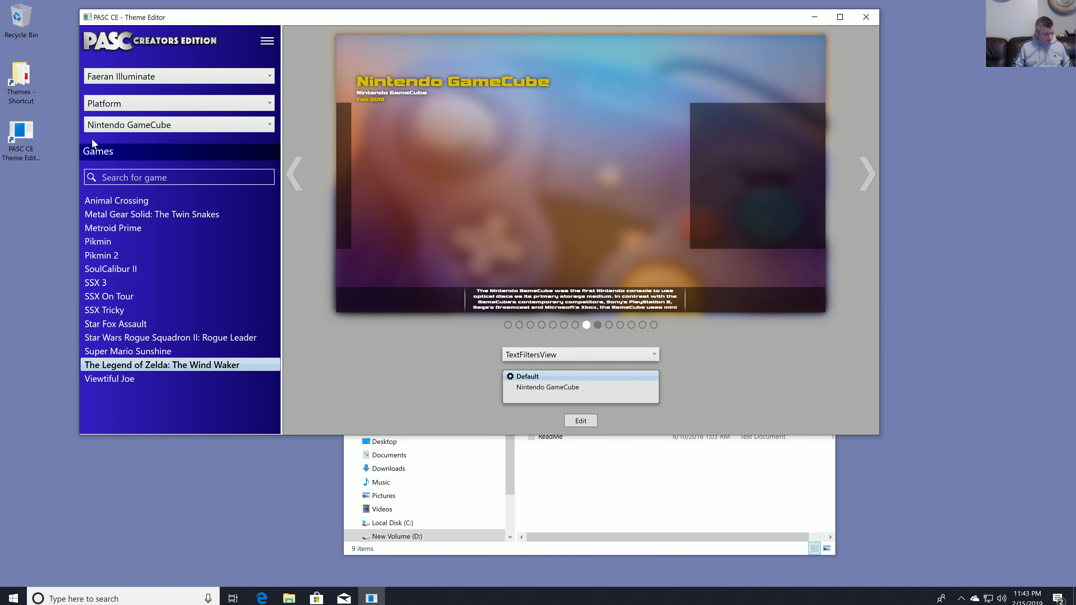
key("super")
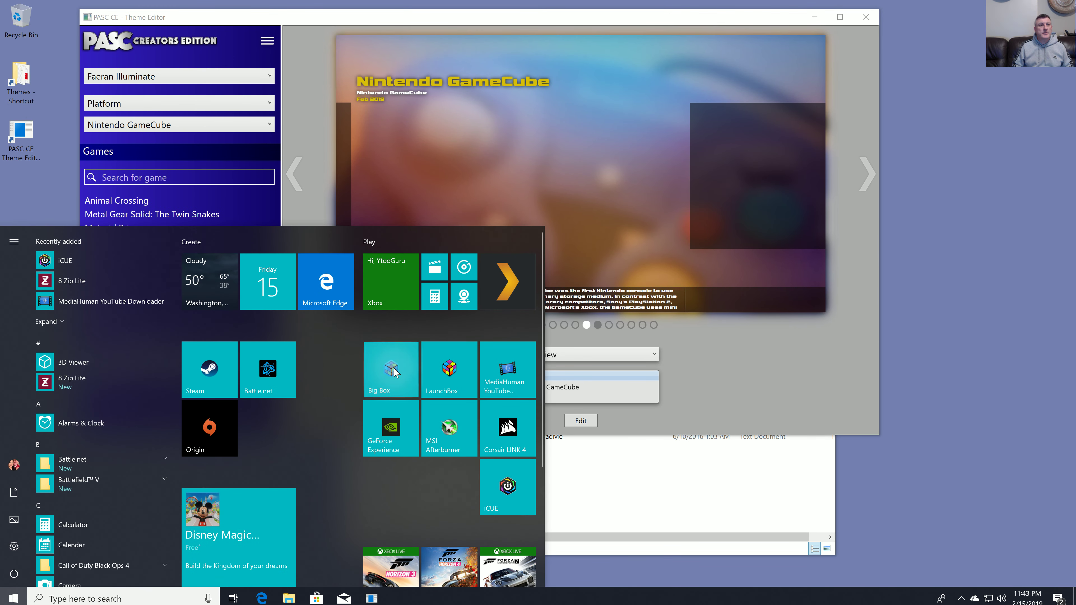
left_click(393, 368)
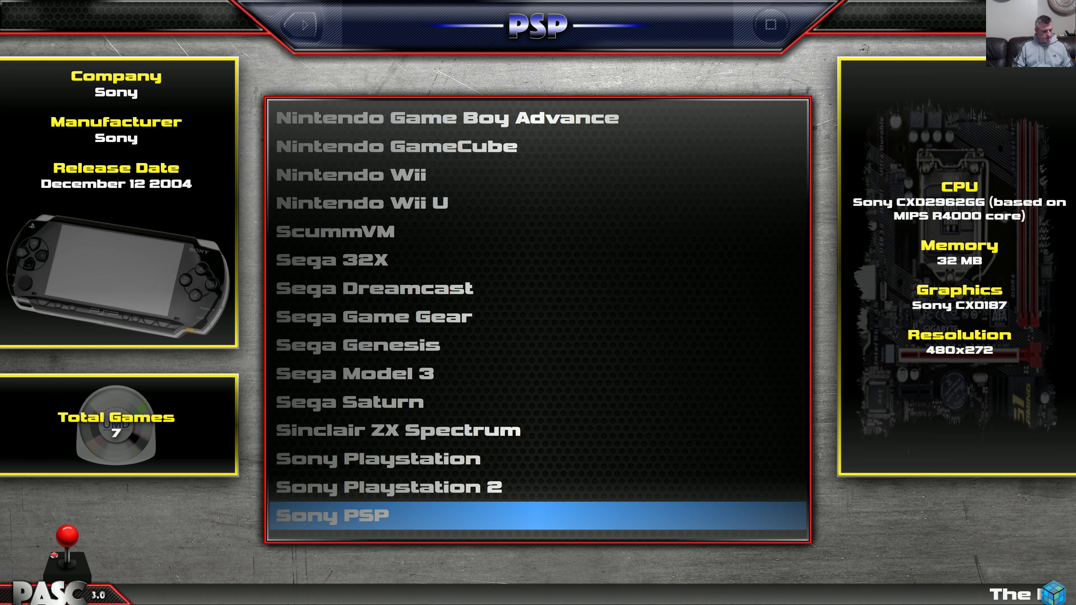
Set the Big Box theme to Faeran Illuminate in the Views options and return to the platforms list.
key("Escape")
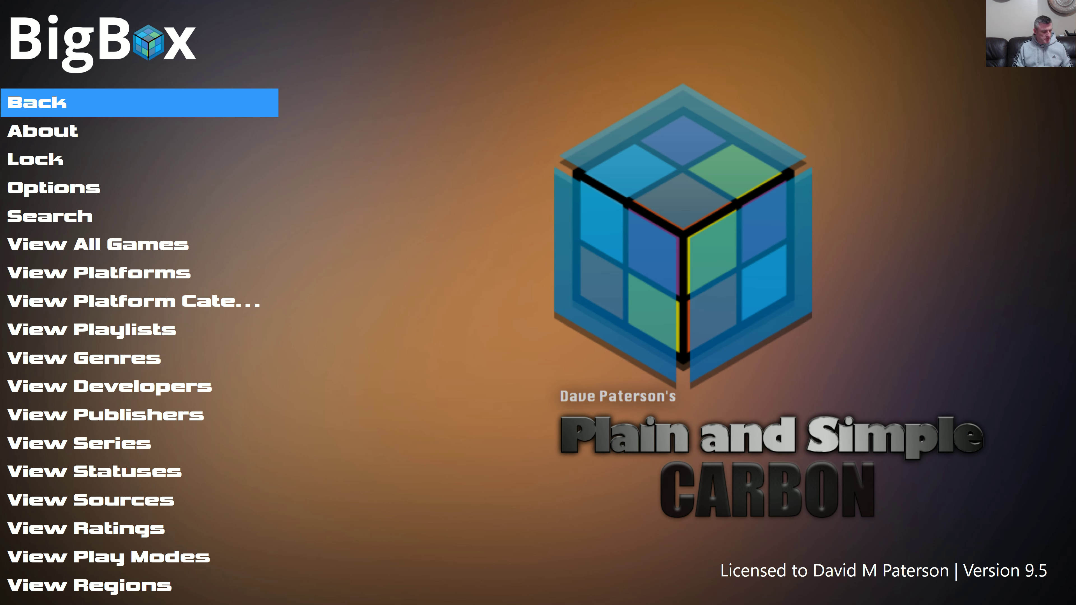
key("Down")
key("Down")
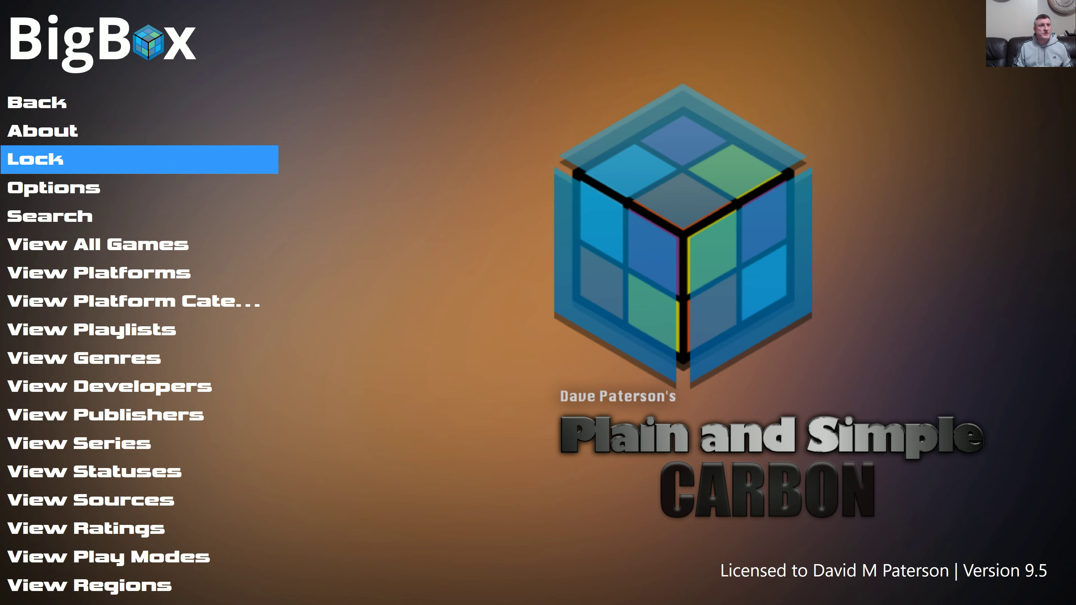
key("Down")
key("Return")
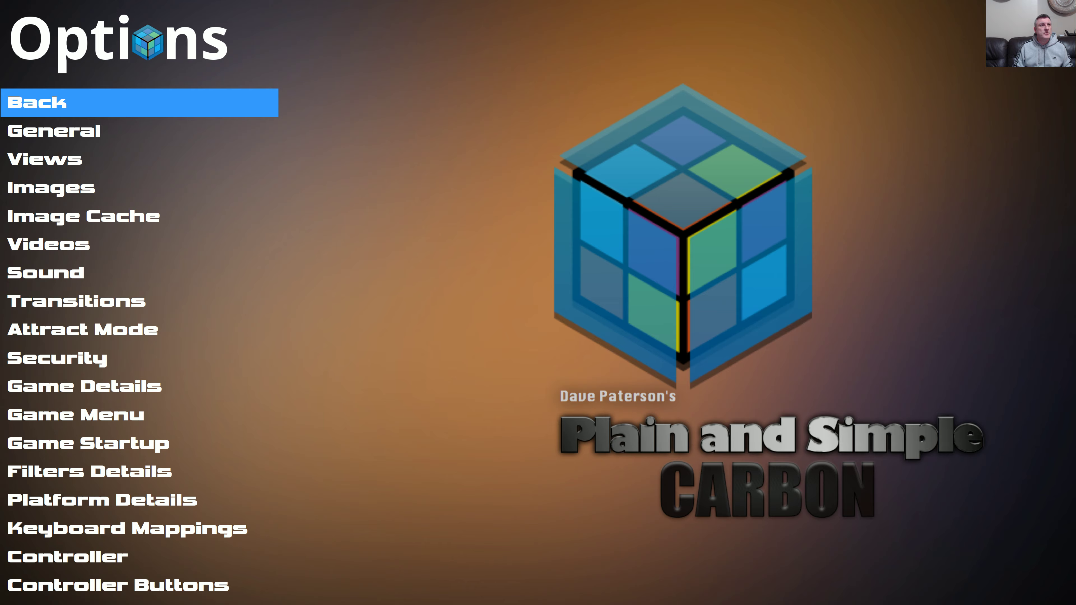
key("Down")
key("Down")
key("Return")
key("Right")
key("Right")
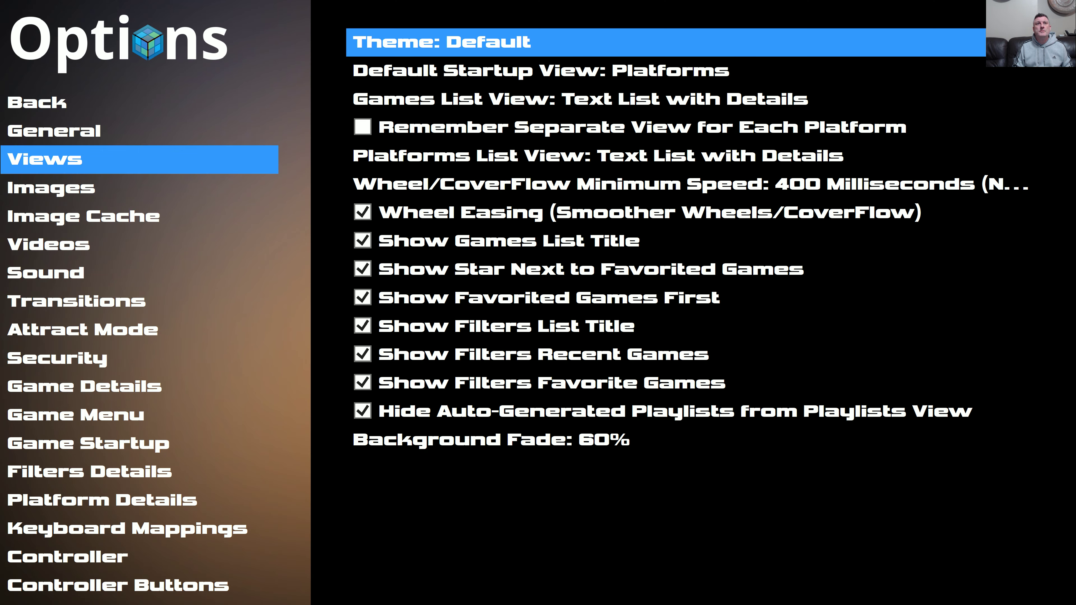
key("Escape")
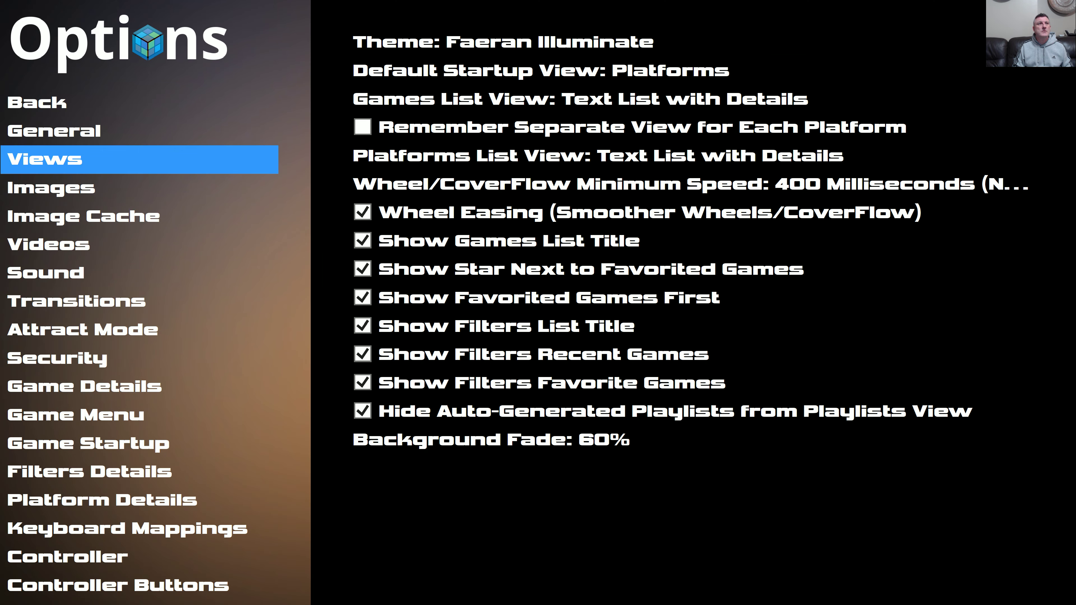
key("Escape")
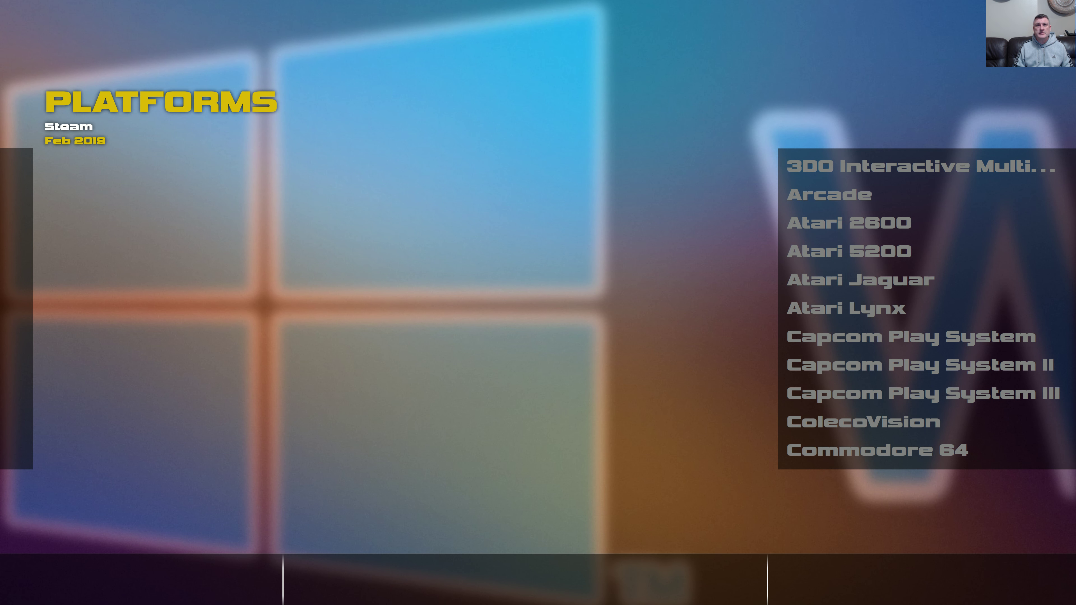
Browse the platforms list from Super Nintendo Entertainment System up to Nintendo Wii to examine the new text filters view.
key("Down")
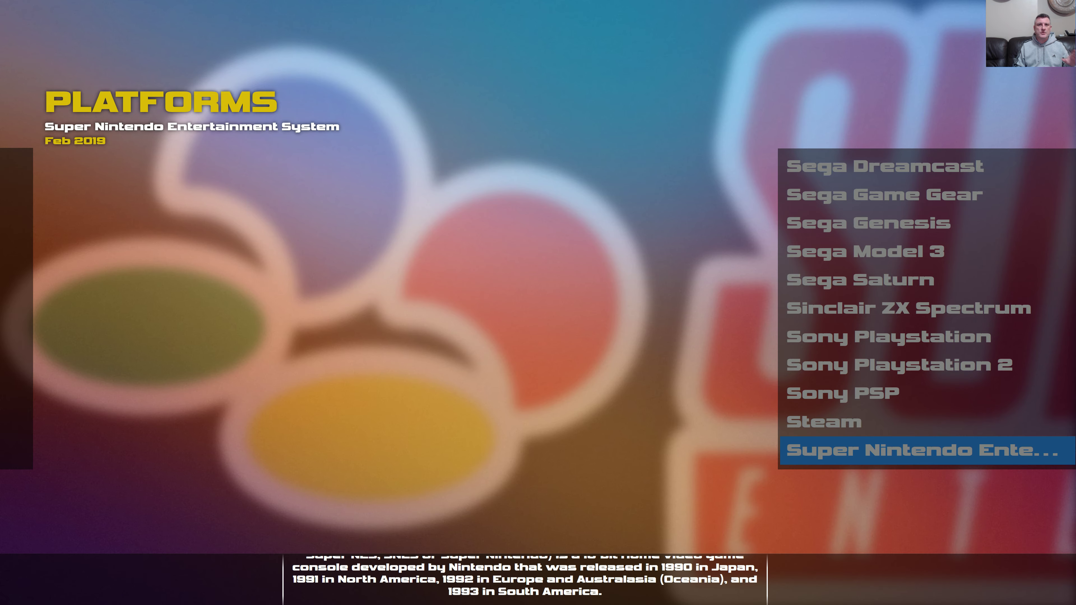
key("Up")
key("Up")
key("Up")
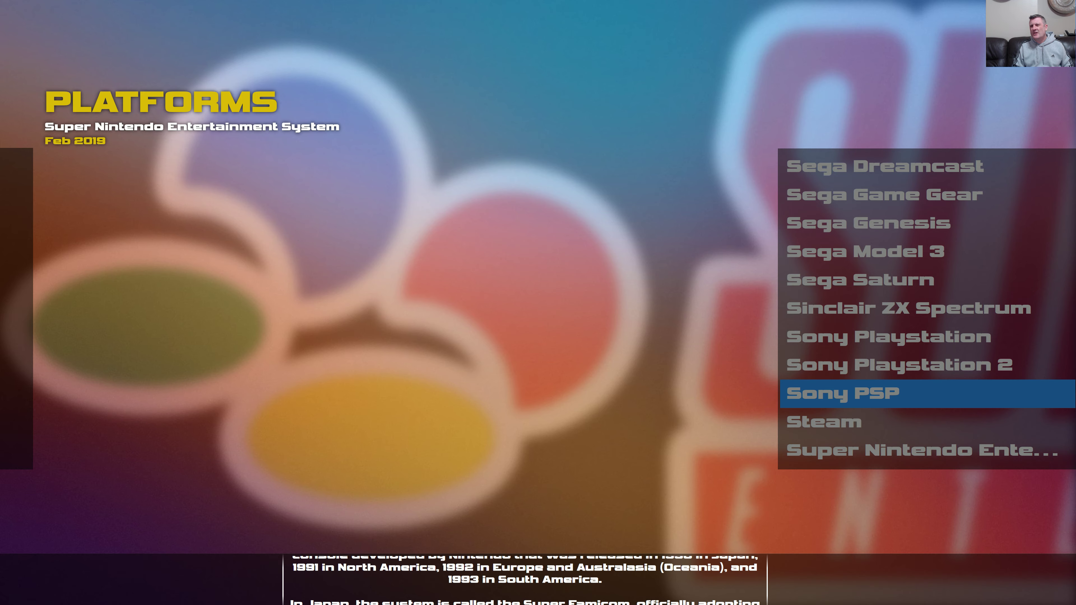
key("Up")
key("Up")
key("Up")
key("Up")
key("Up")
key("Up")
key("Up")
key("Up")
key("Up")
key("Up")
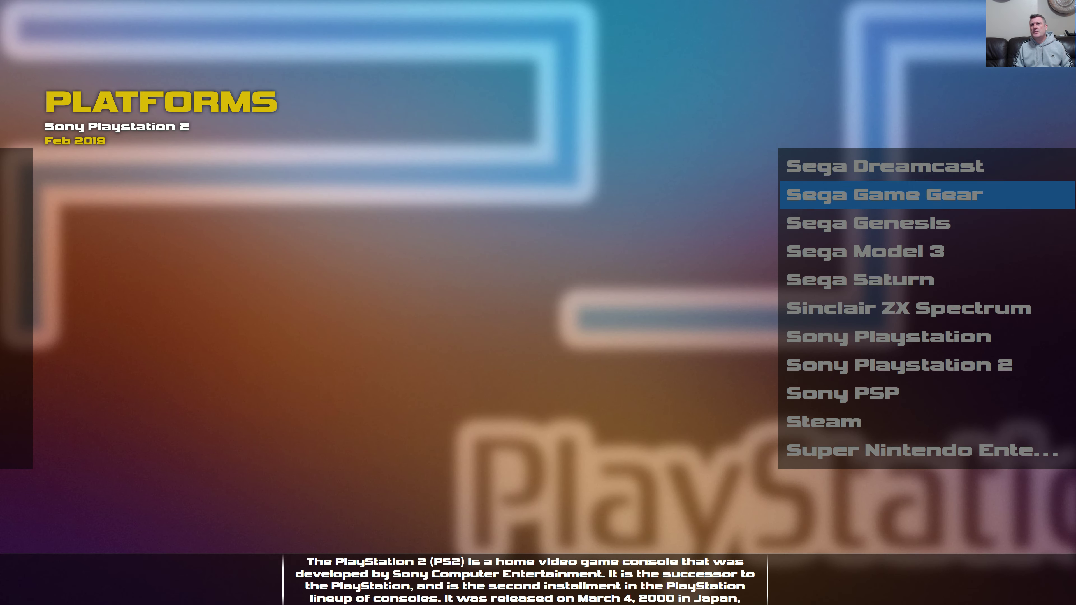
key("Up")
key("Up")
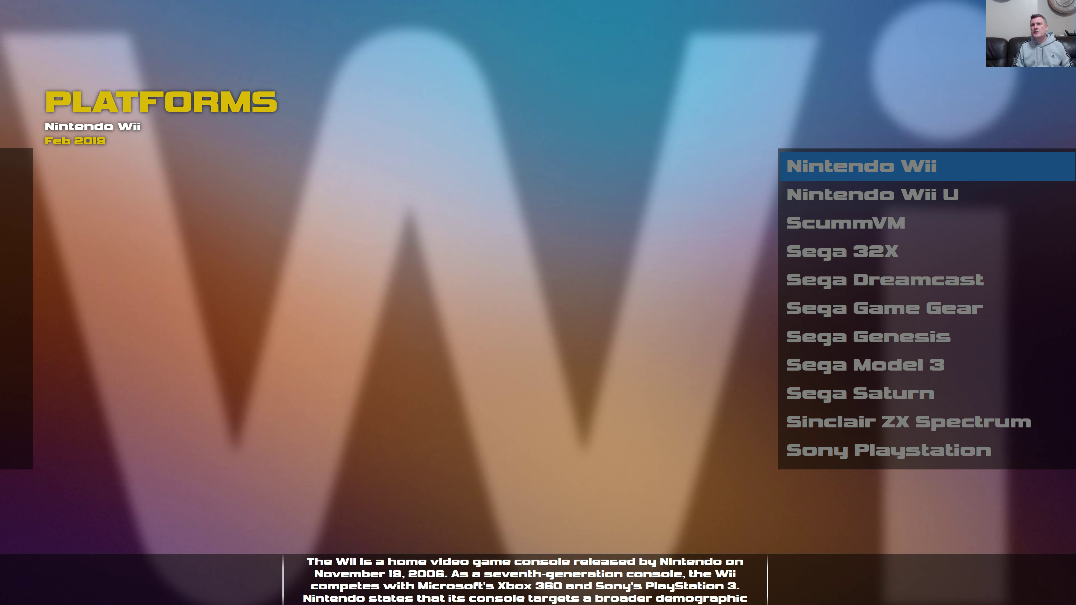